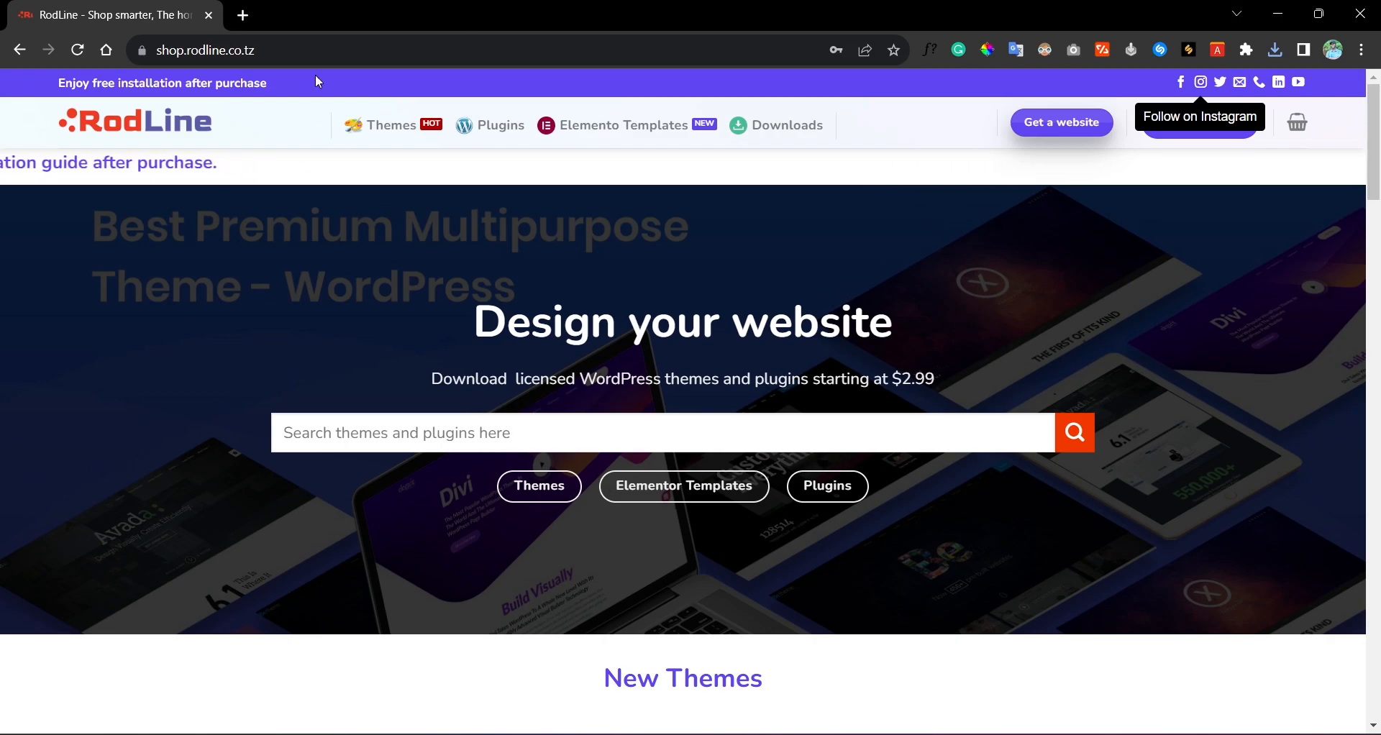
Step: Open the main domain rodline.co.tz in a new browser tab
click(273, 46)
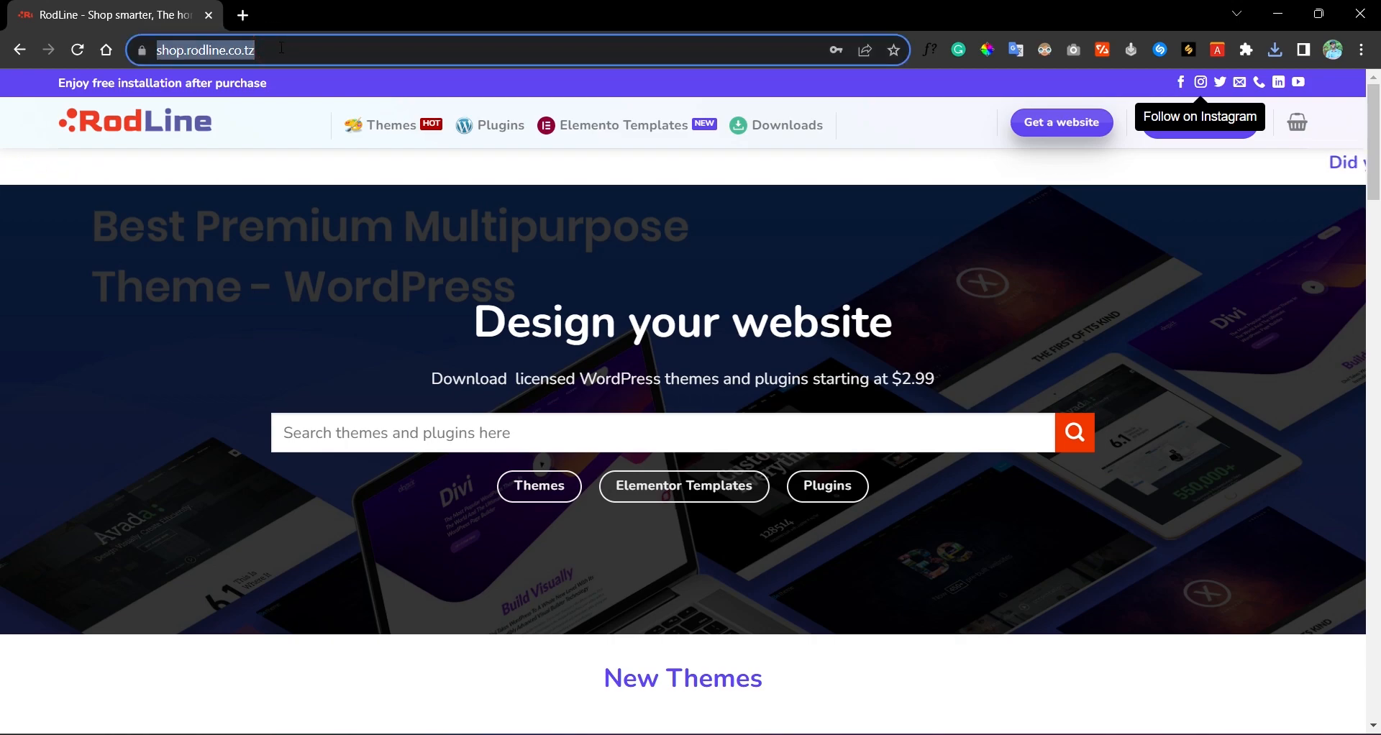
click(244, 15)
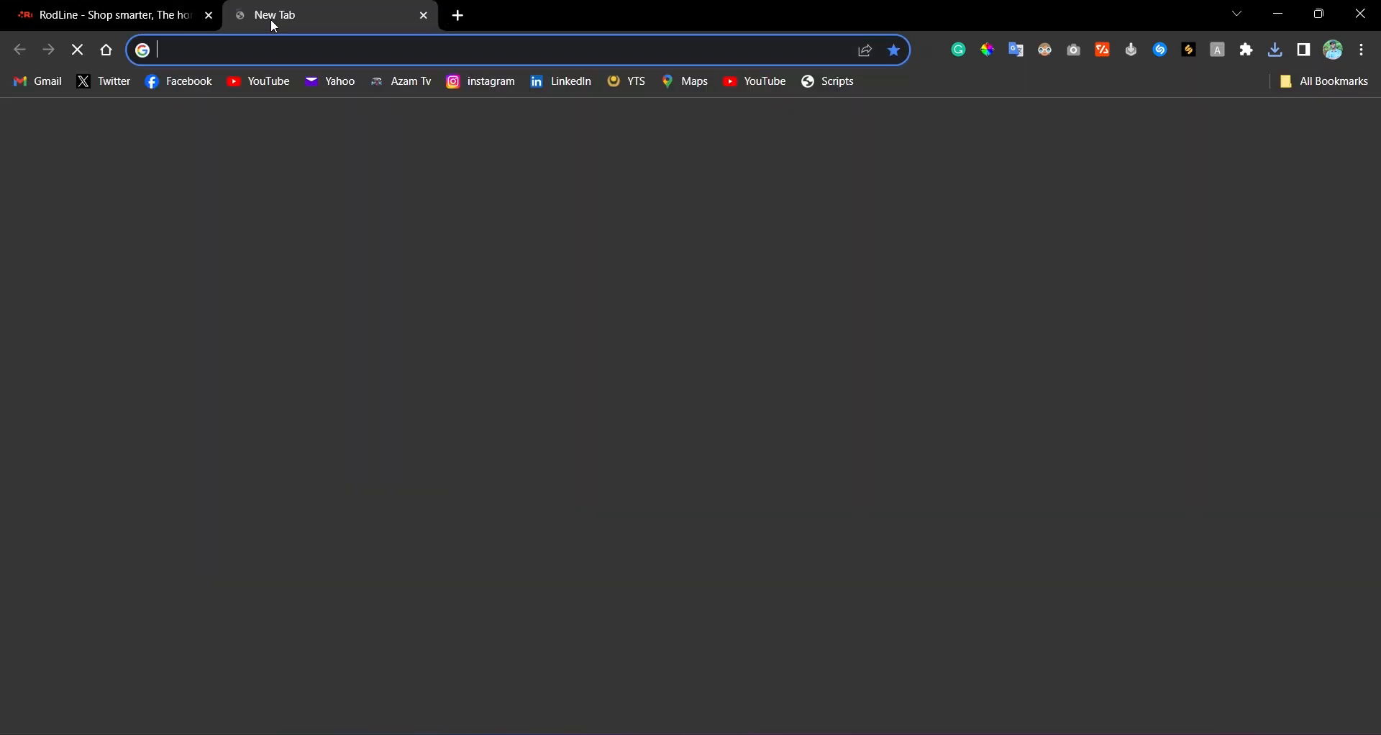
click(286, 54)
text(rodline.co.tz)
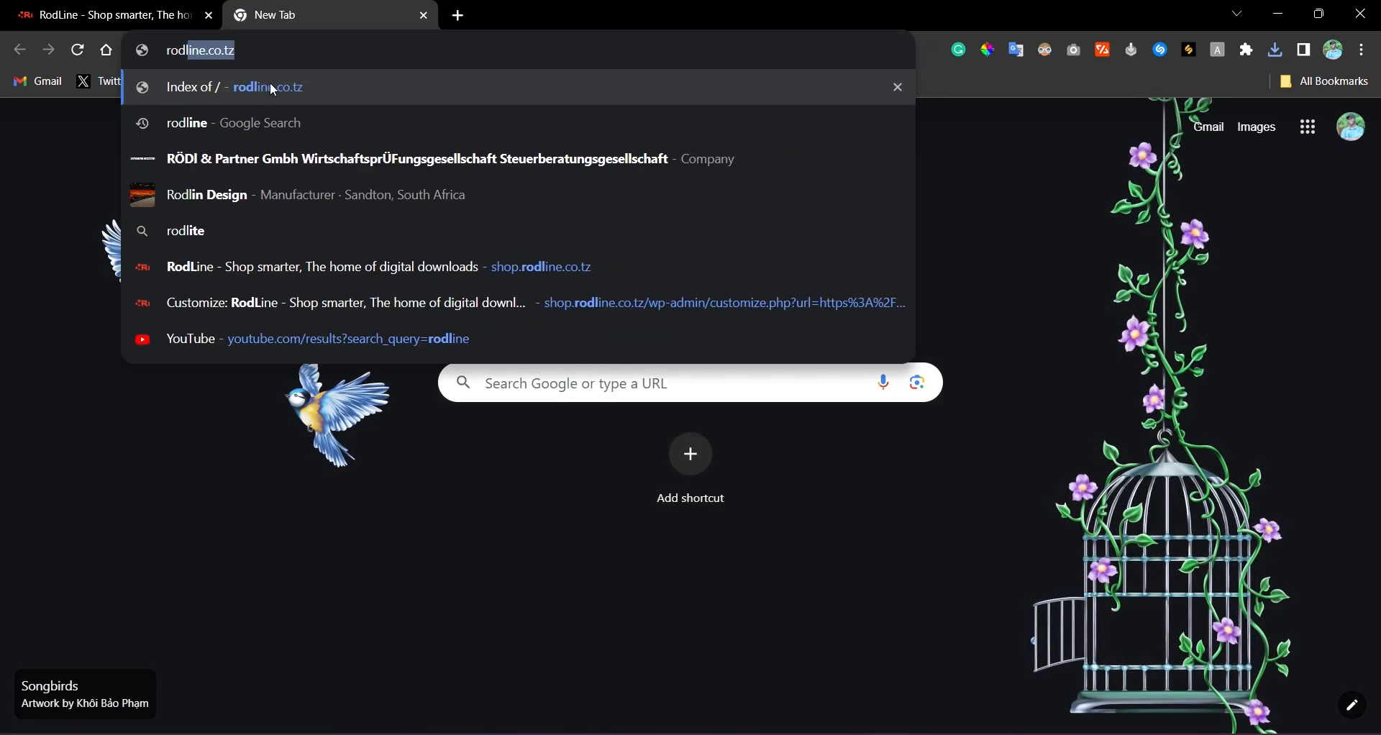
click(270, 86)
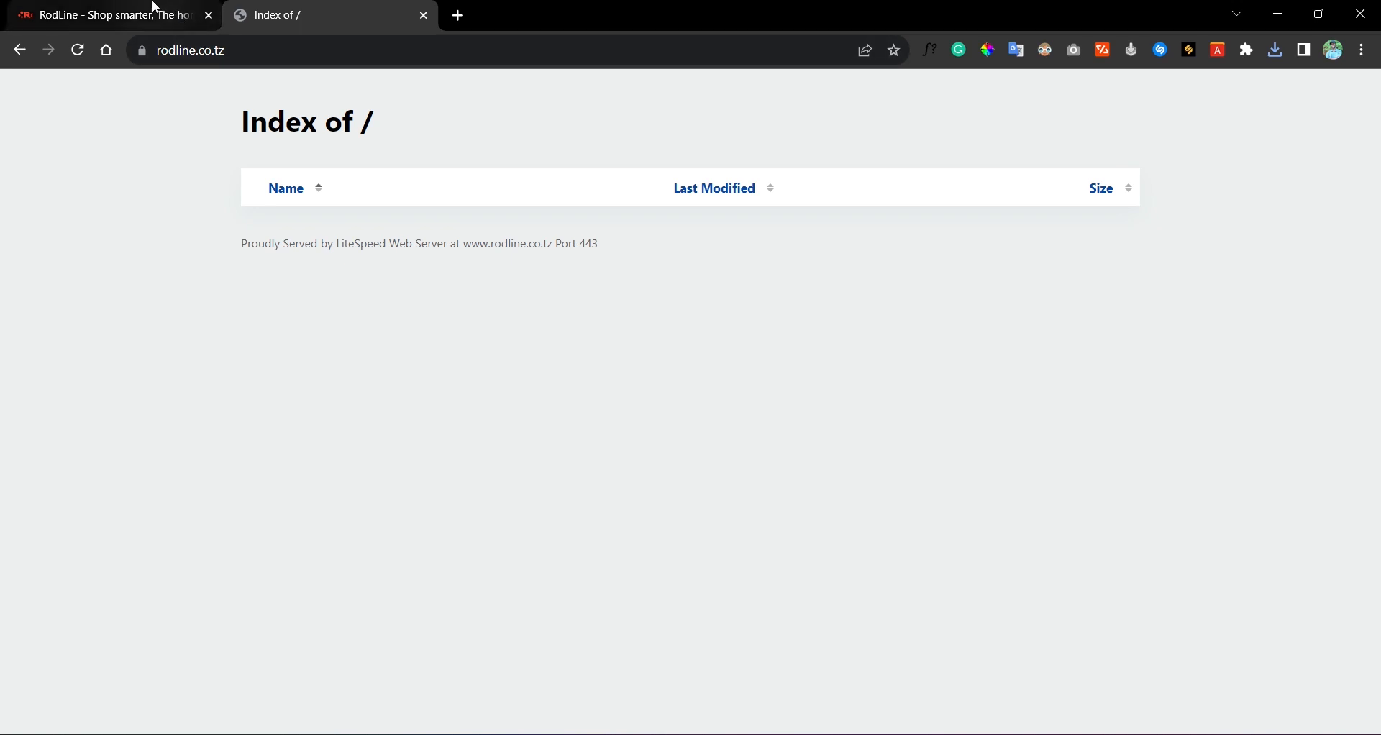
Step: Return to the shop.rodline.co.tz site and open the Flatsome Multi Purpose theme for WordPress product page
click(154, 7)
click(267, 49)
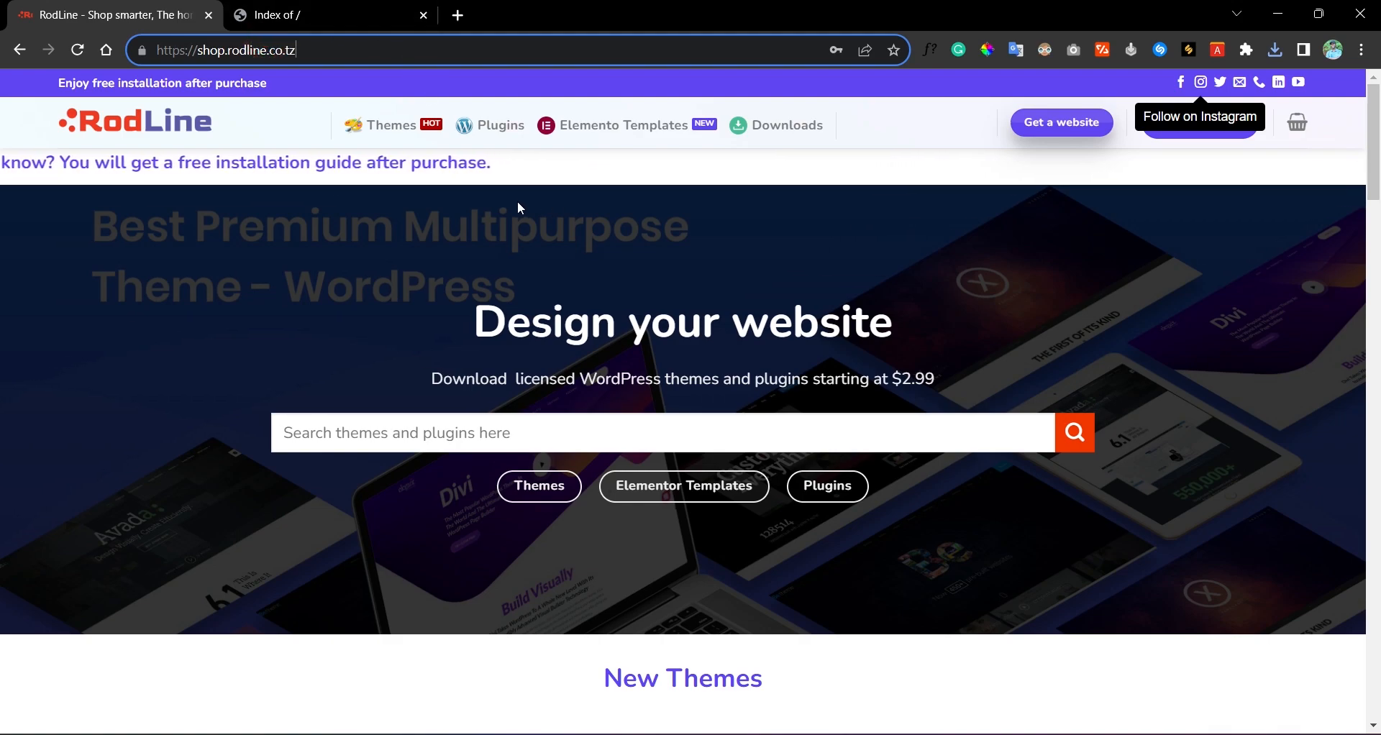
scroll(610, 166, down, 10)
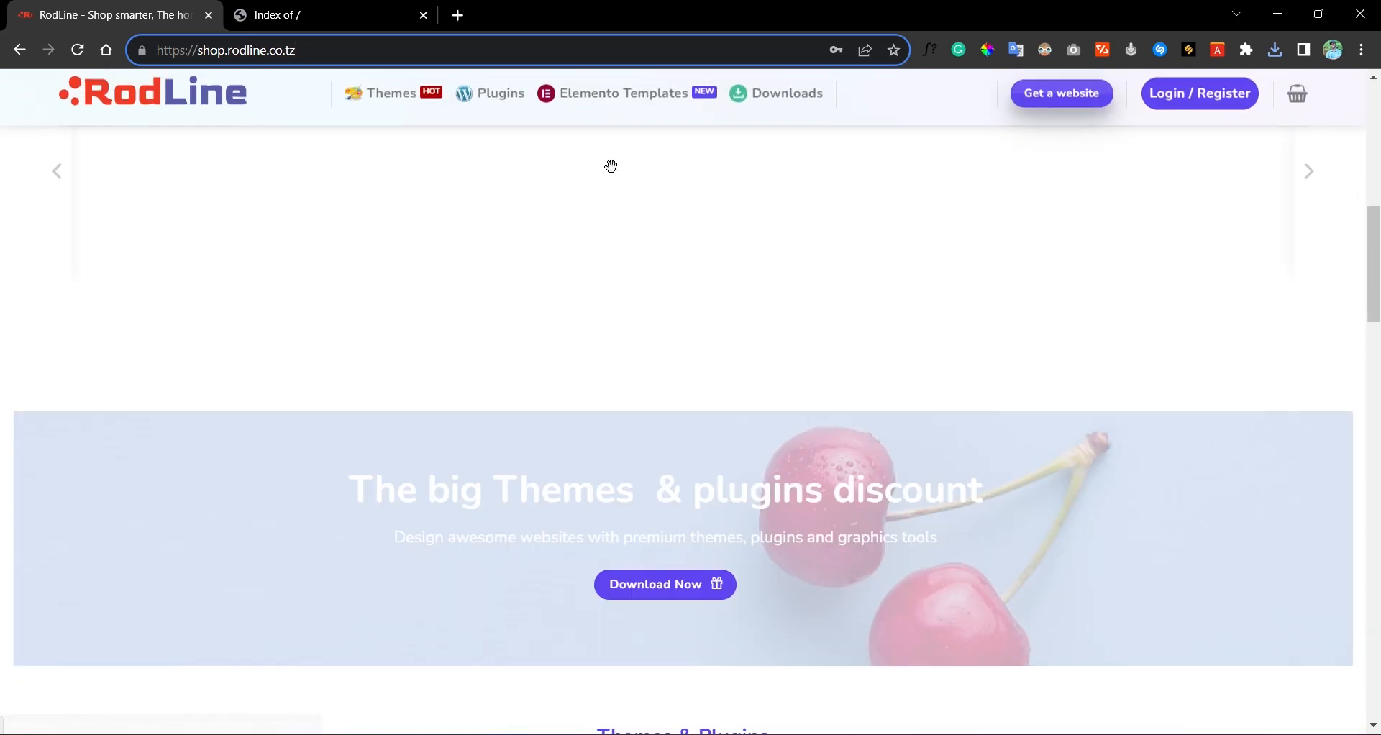
scroll(611, 166, down, 6)
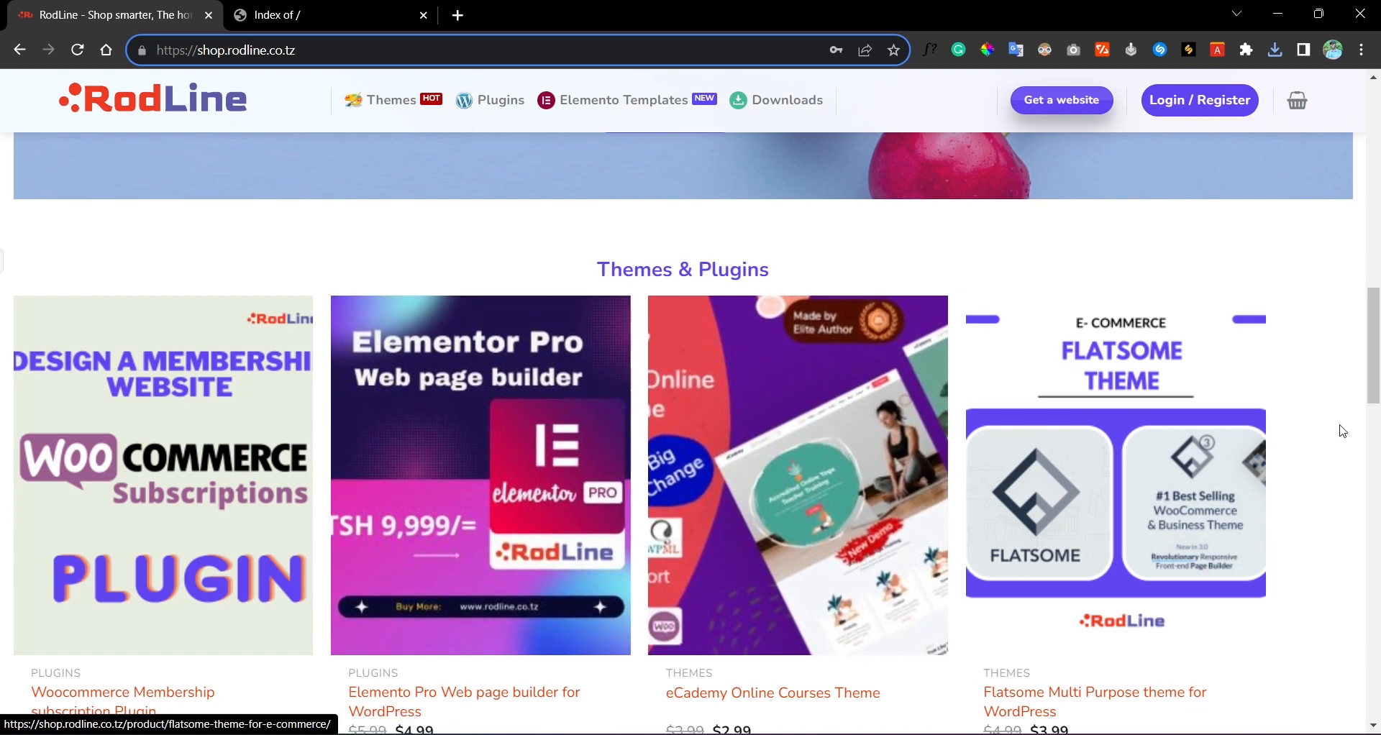
click(1124, 458)
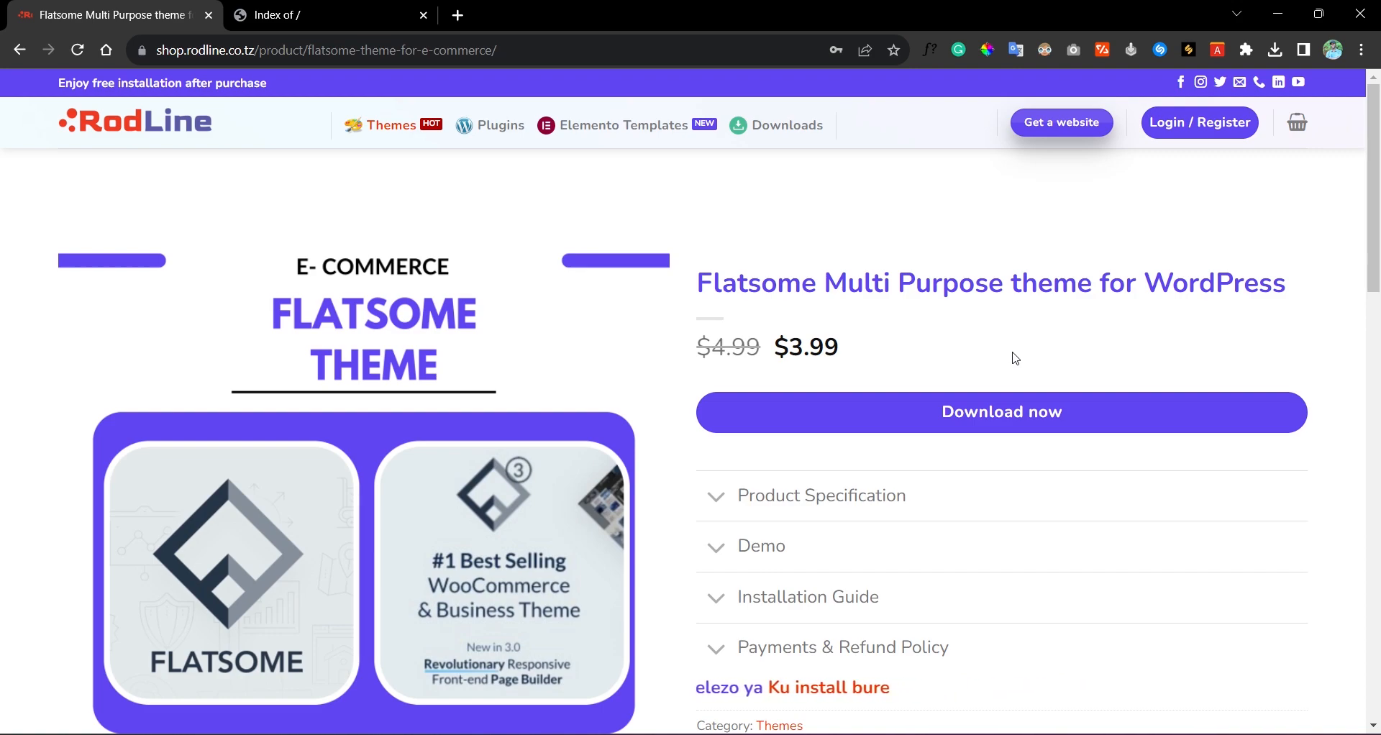
Step: Add the Flatsome theme to the cart and review the checkout's billing fields and payment options
click(947, 395)
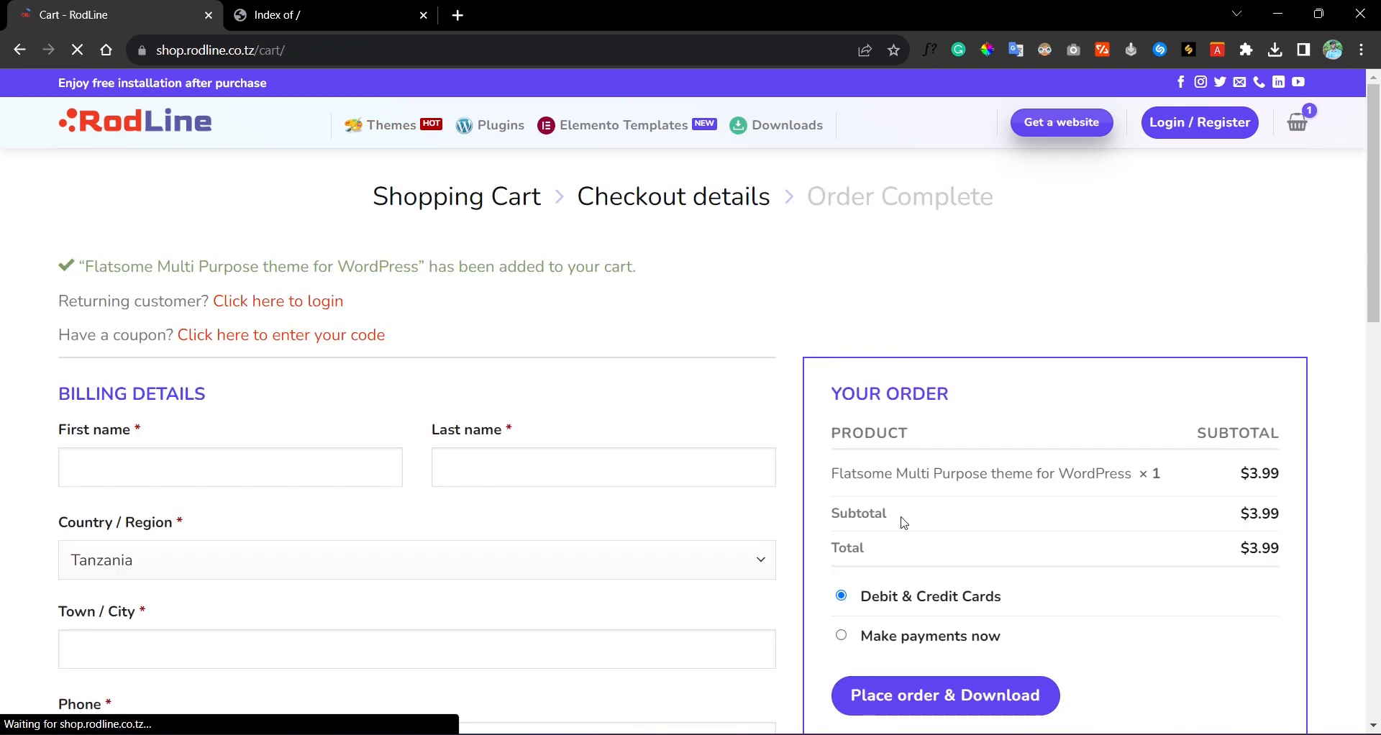
scroll(948, 512, down, 4)
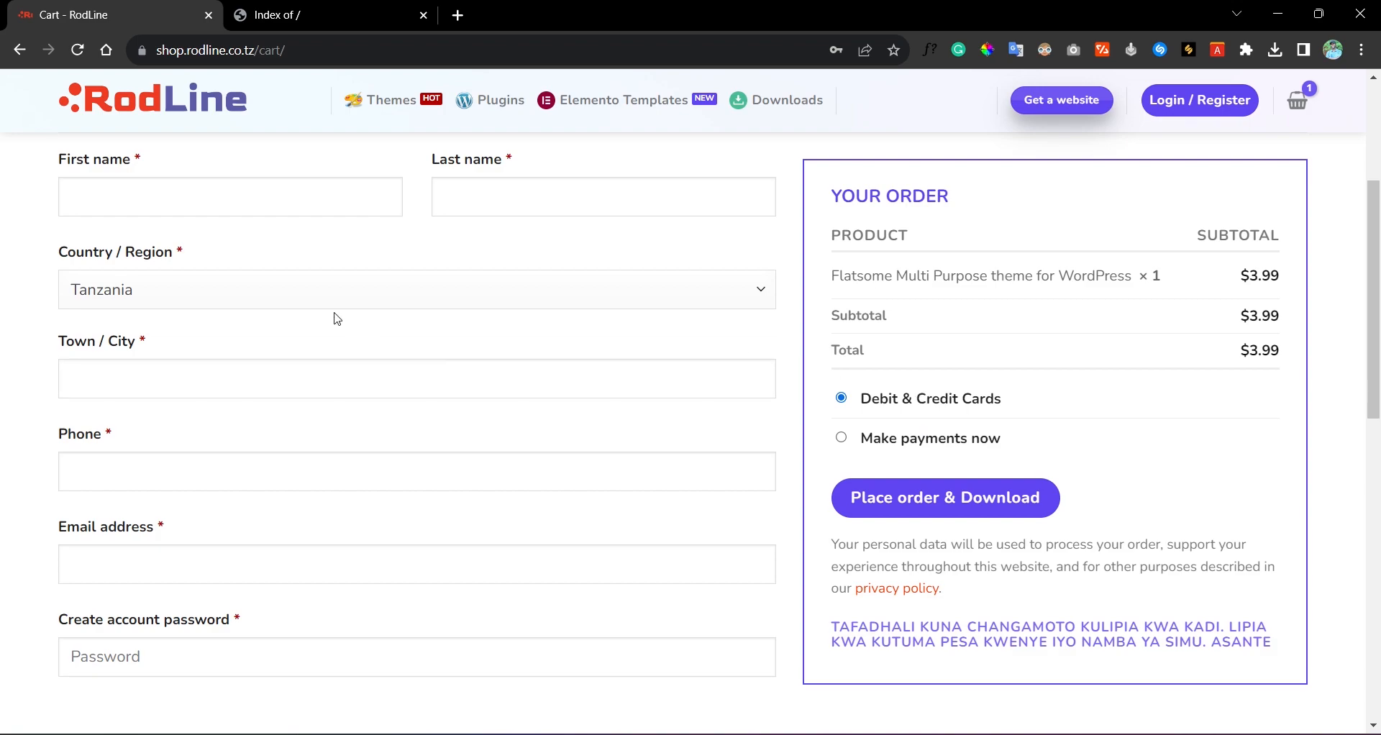
scroll(358, 355, up, 2)
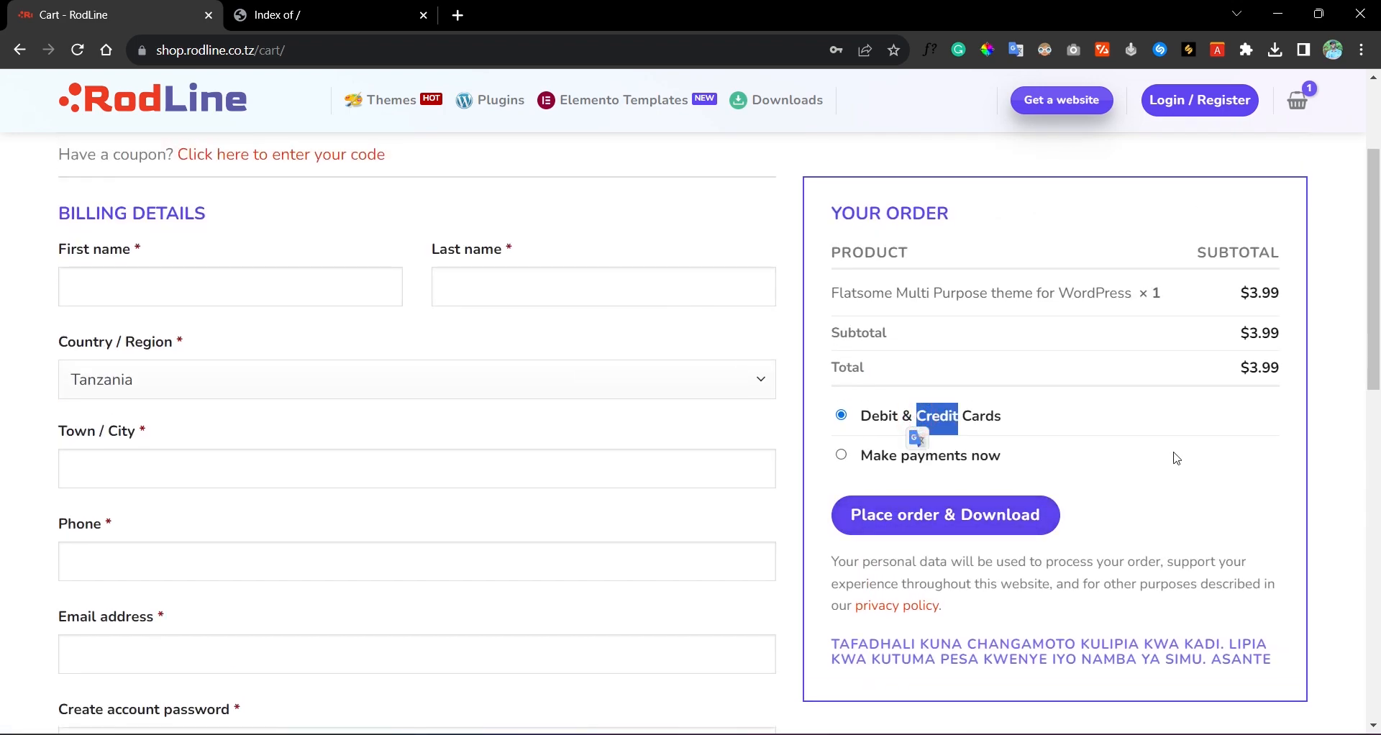
scroll(863, 323, up, 4)
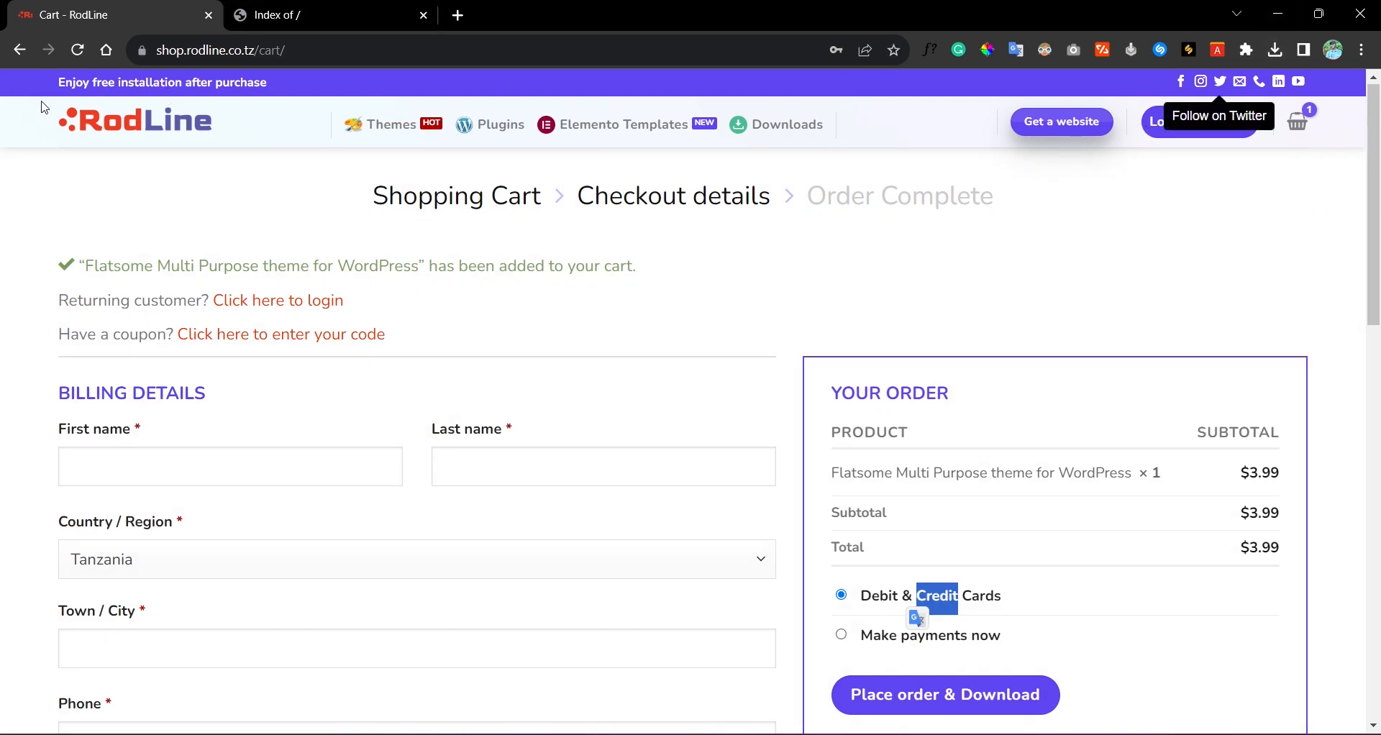
Step: Log in from the shop's home page with the saved credentials and open the WordPress dashboard
click(113, 128)
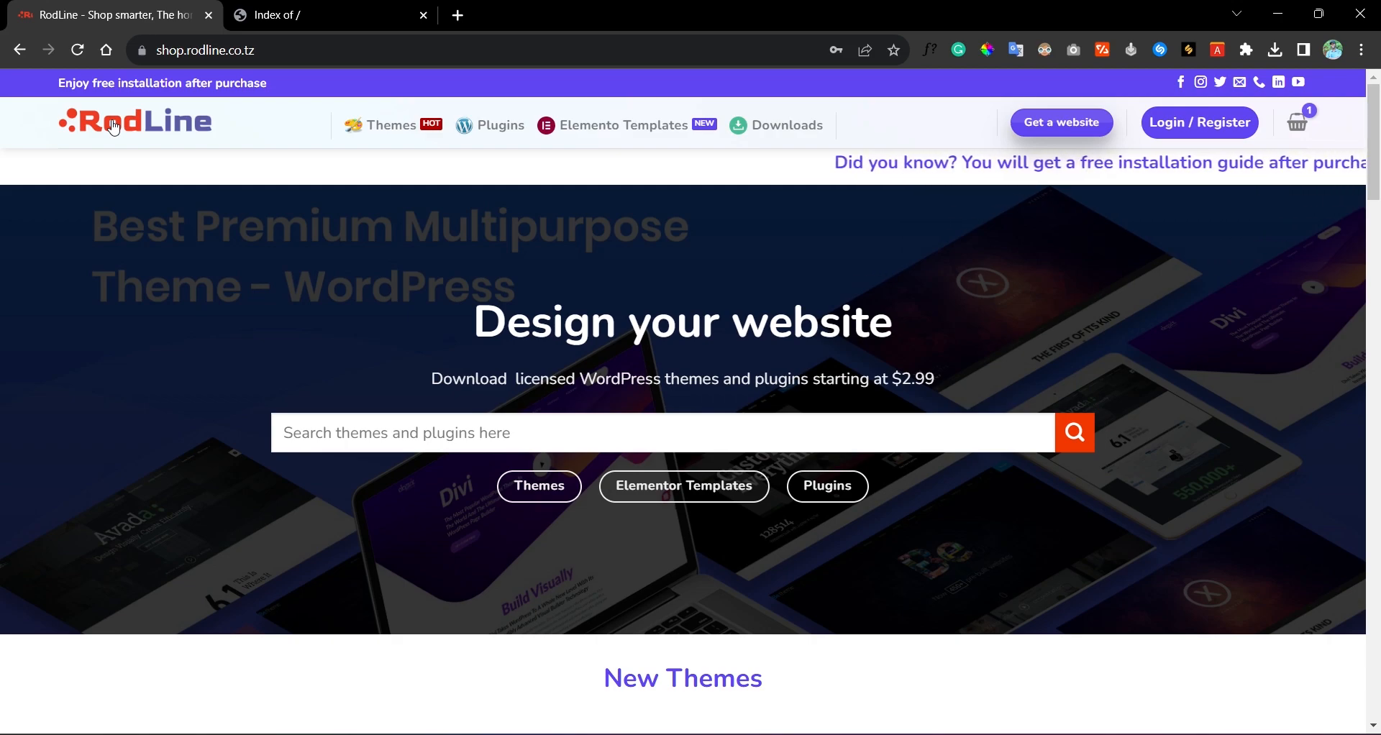
click(1191, 124)
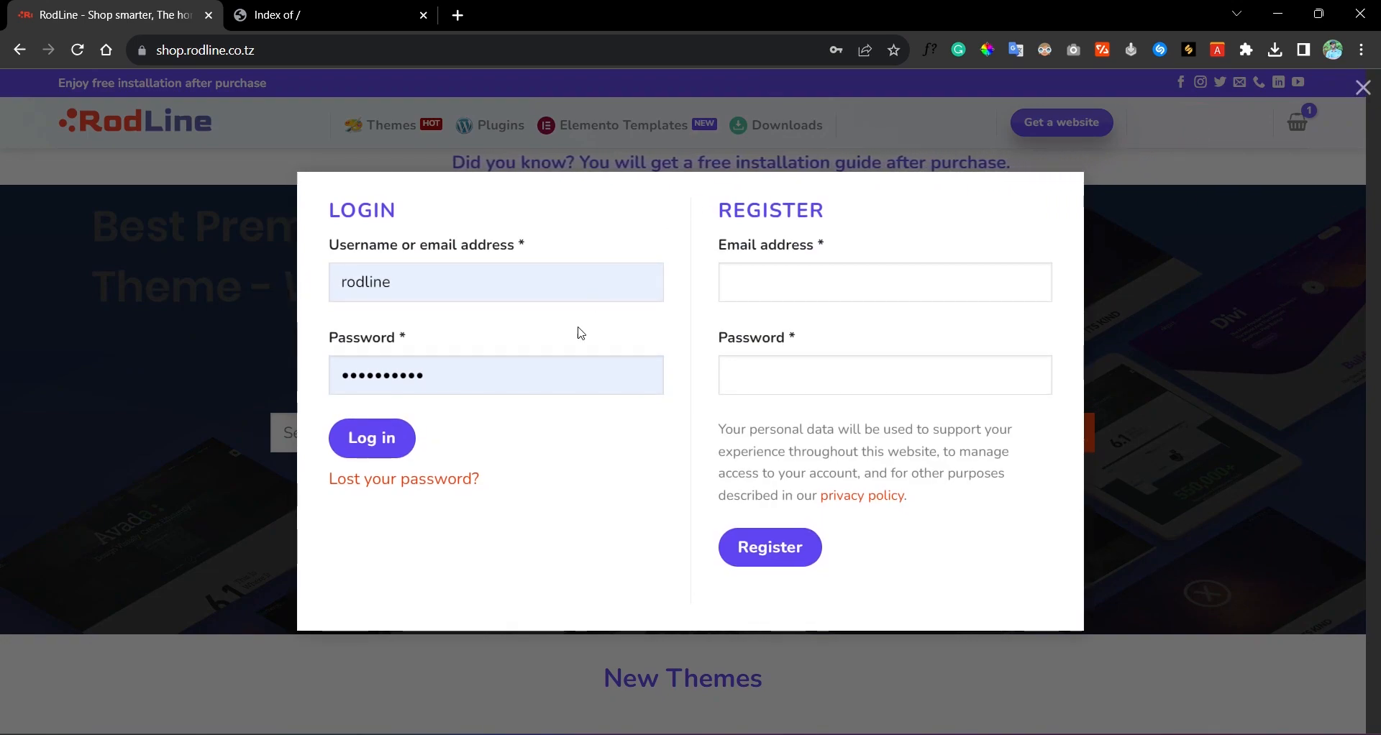
click(387, 445)
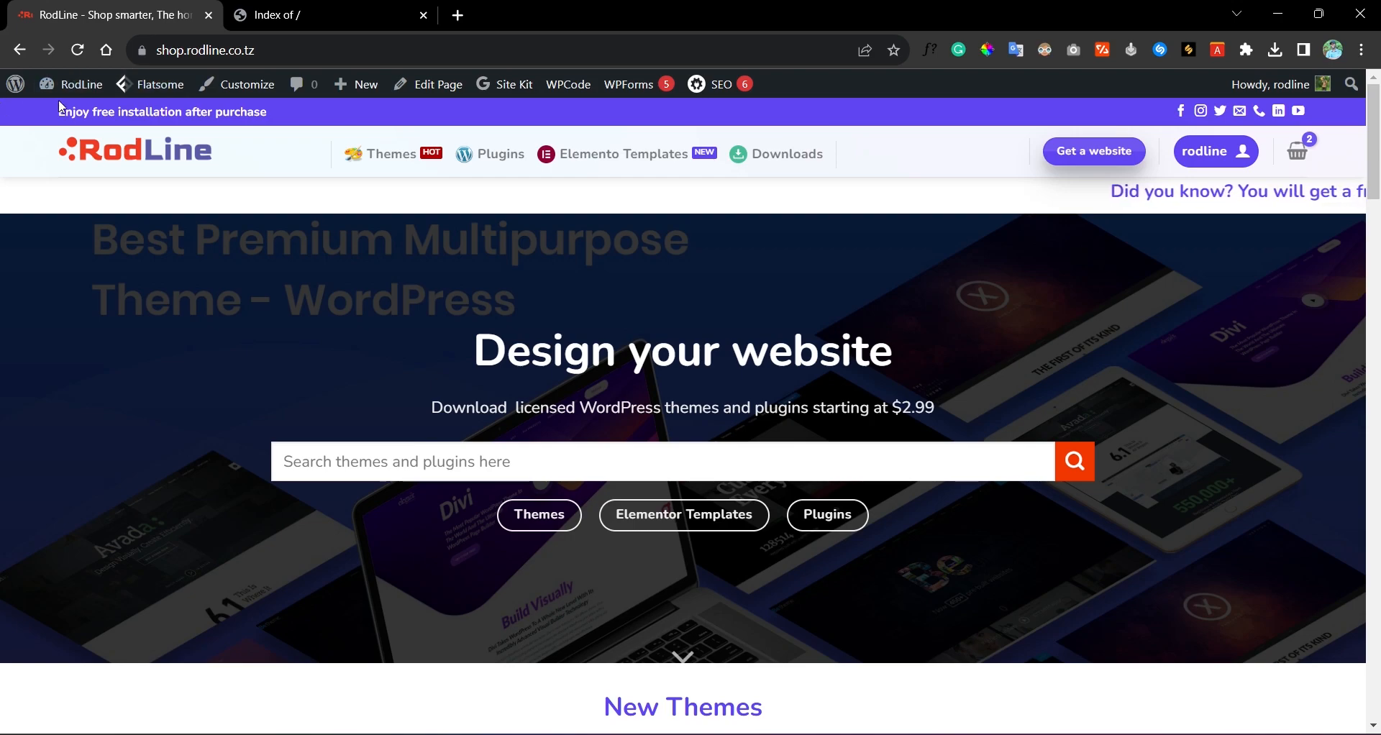
mouse_move(88, 97)
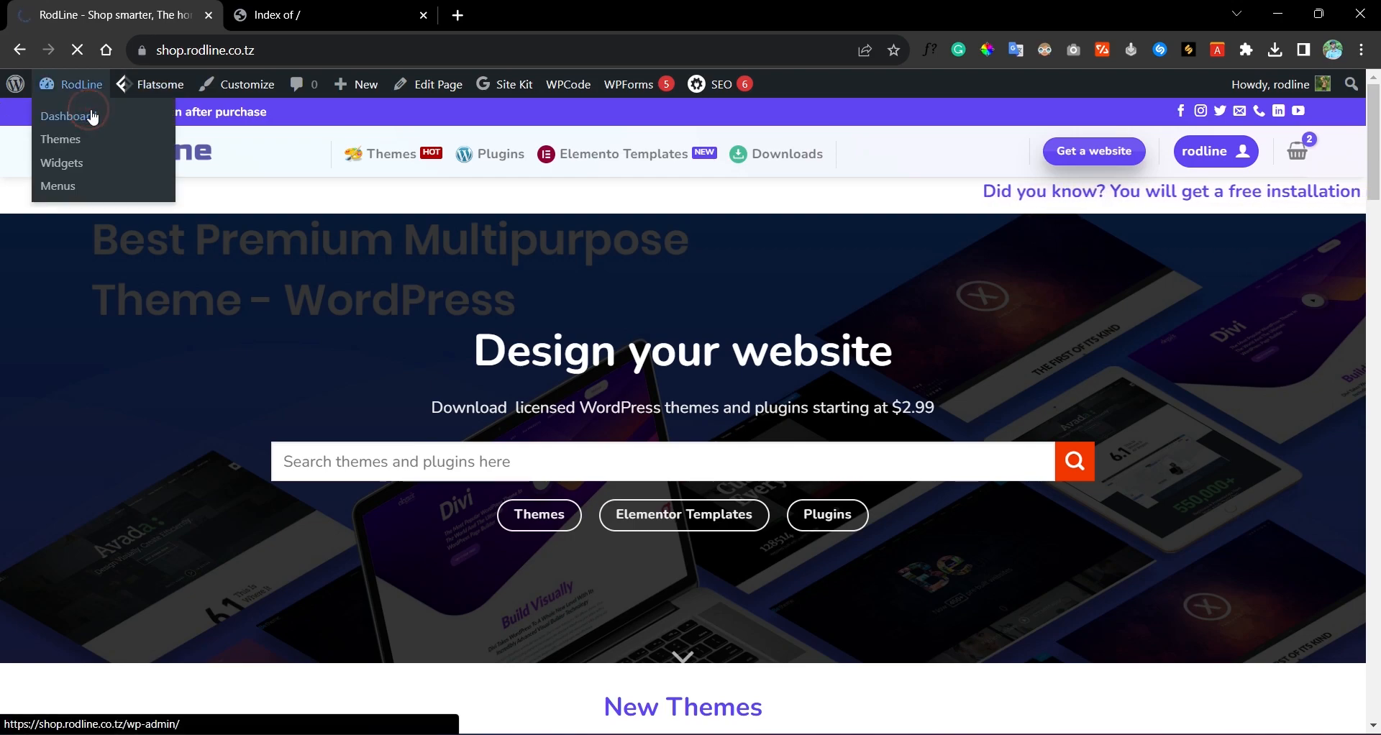
click(101, 118)
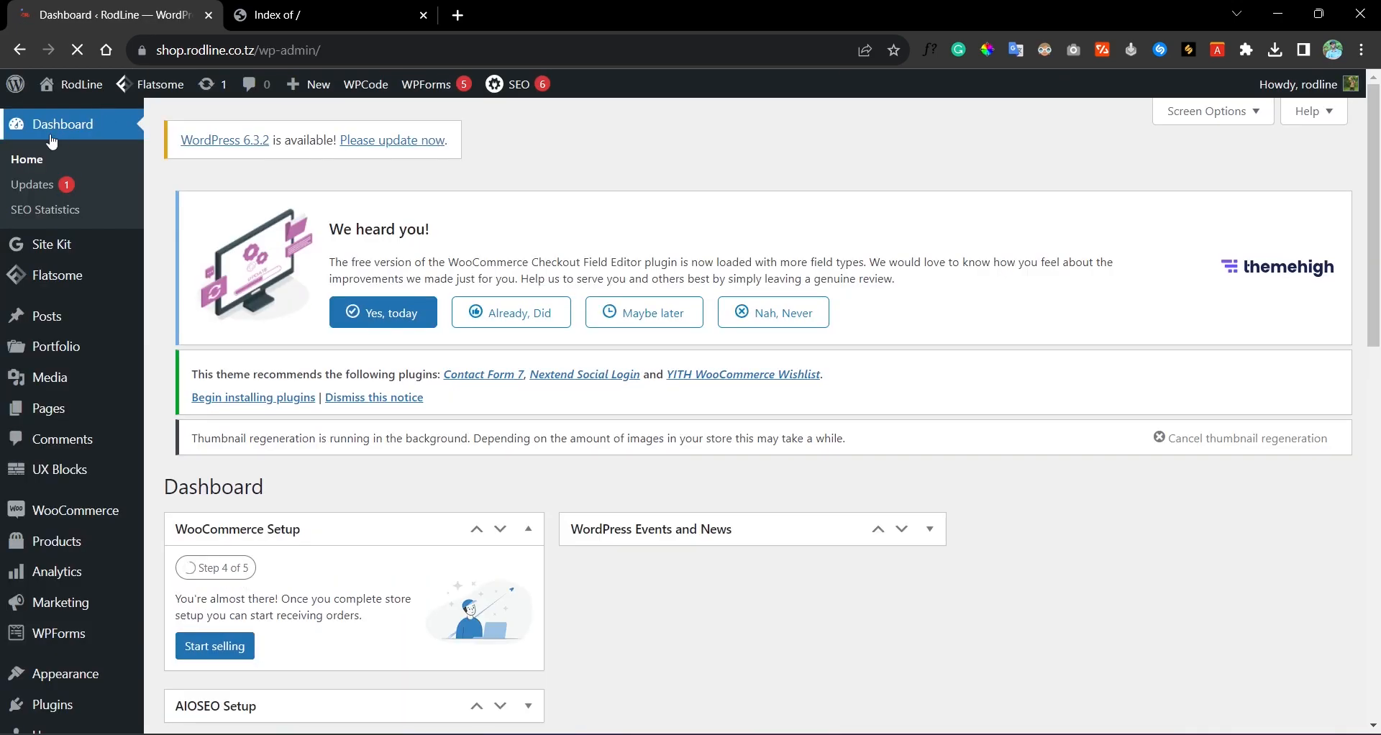
Step: Deactivate the Duplicator plugin among the installed plugins
scroll(66, 423, down, 4)
mouse_move(85, 466)
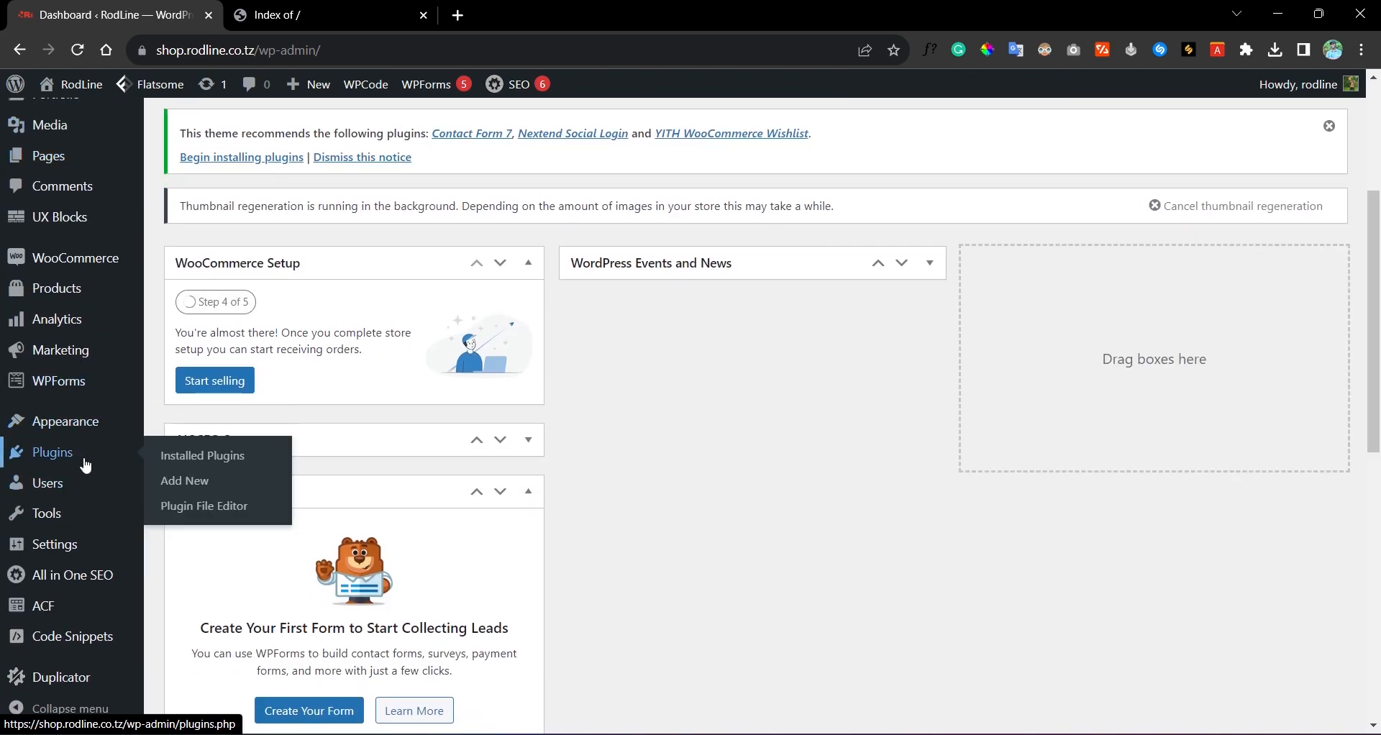
click(192, 458)
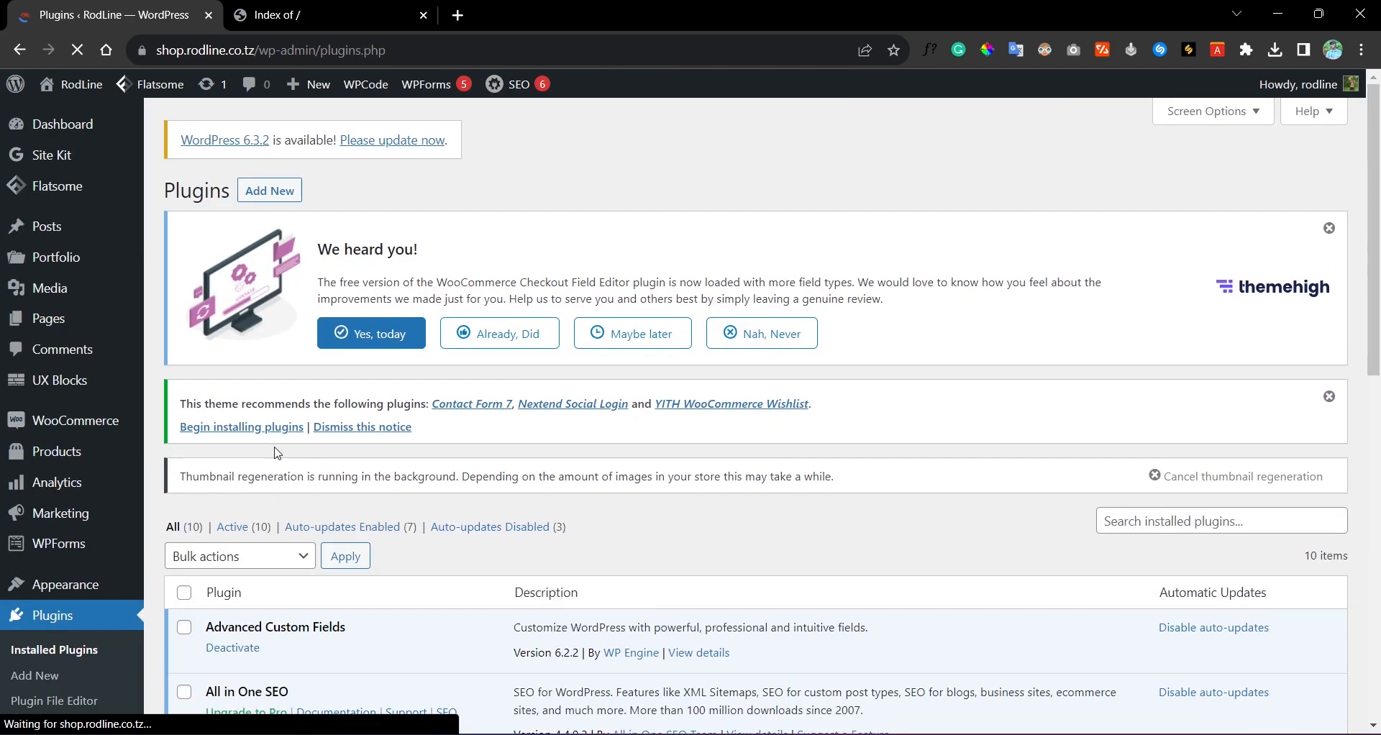
scroll(324, 434, down, 6)
click(332, 409)
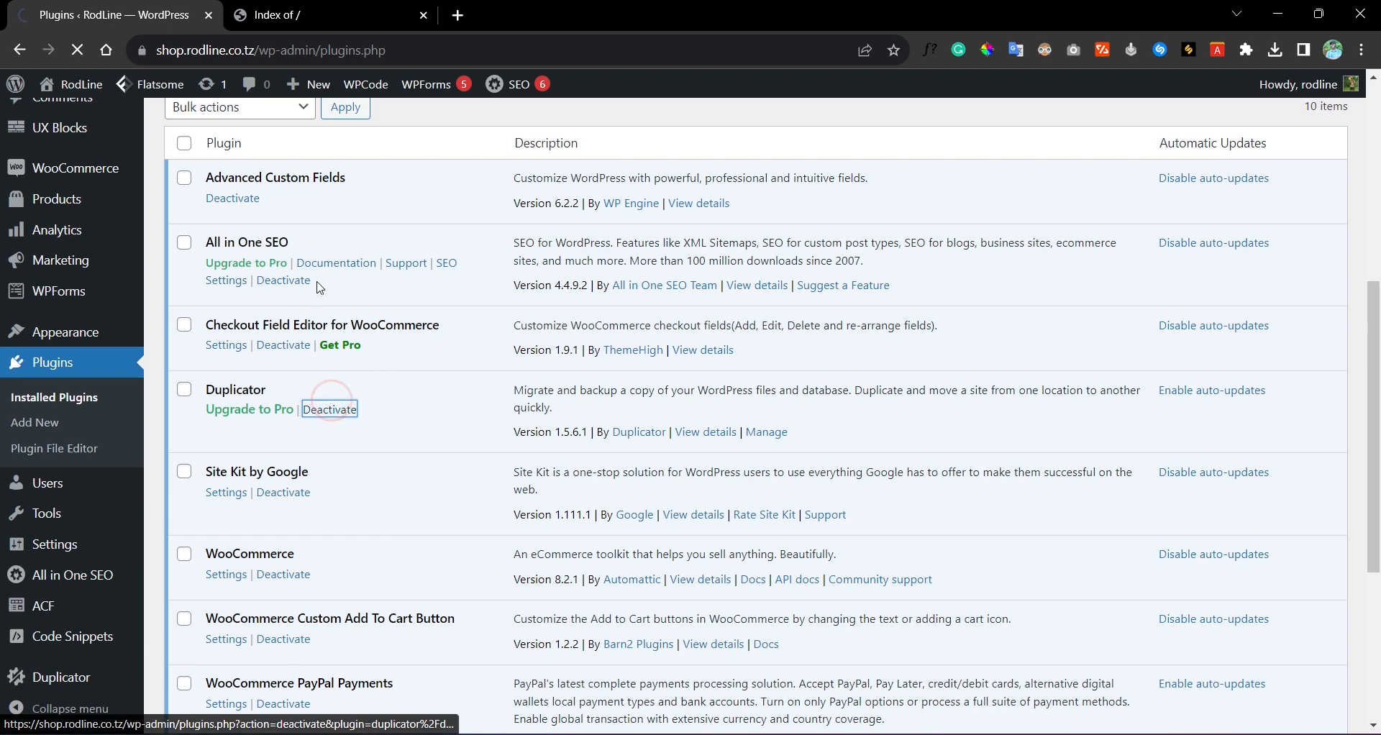
Step: Delete the deactivated Duplicator plugin together with its data
scroll(423, 448, down, 7)
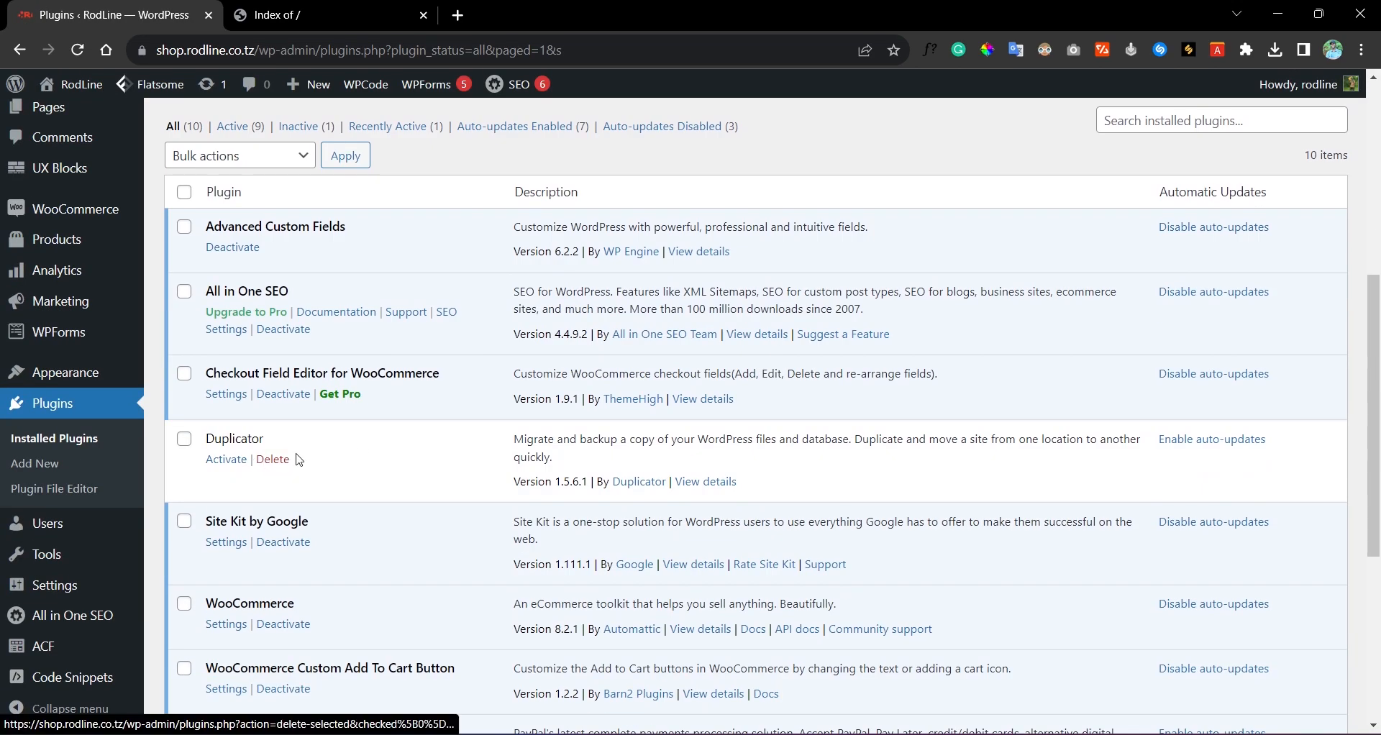
click(274, 460)
click(786, 152)
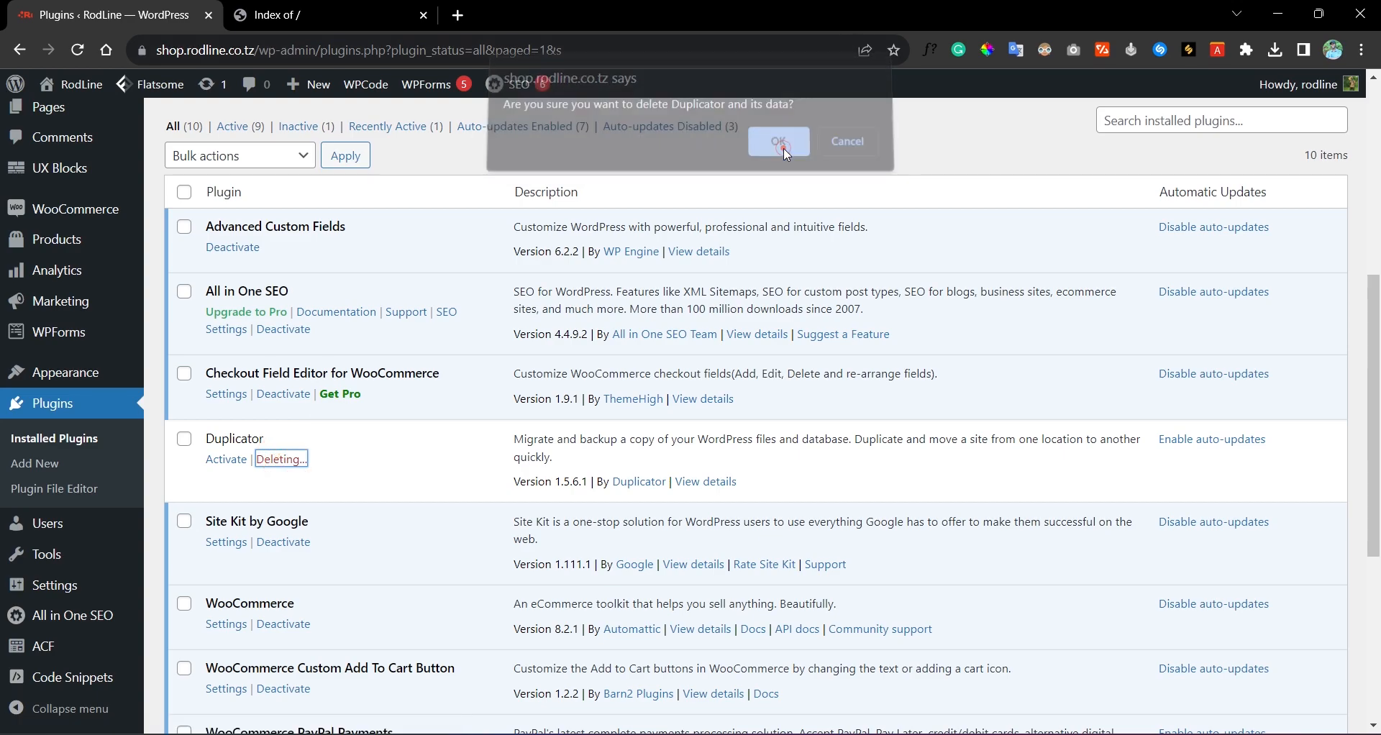
Step: Go through the dashboard to adding a new plugin and search the plugin directory for "duplicator"
scroll(51, 252, up, 6)
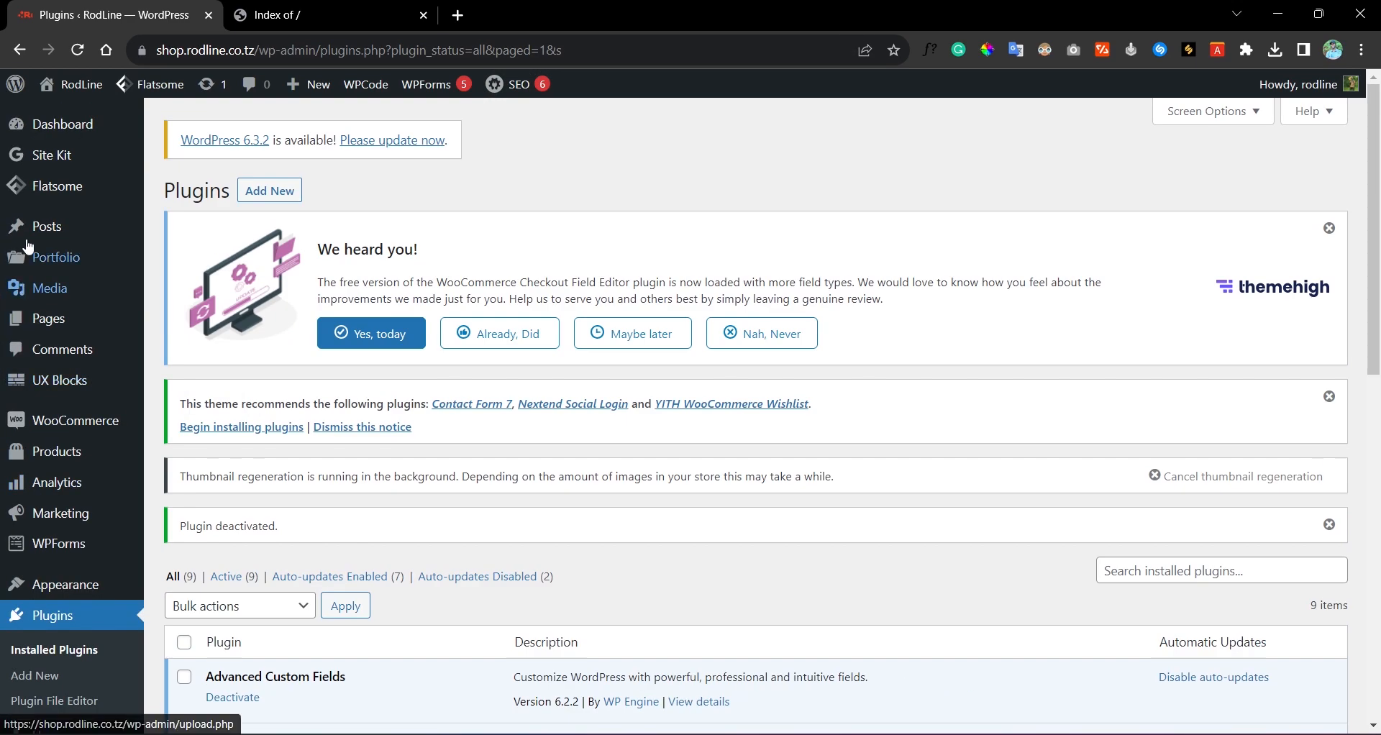
mouse_move(72, 85)
mouse_move(17, 132)
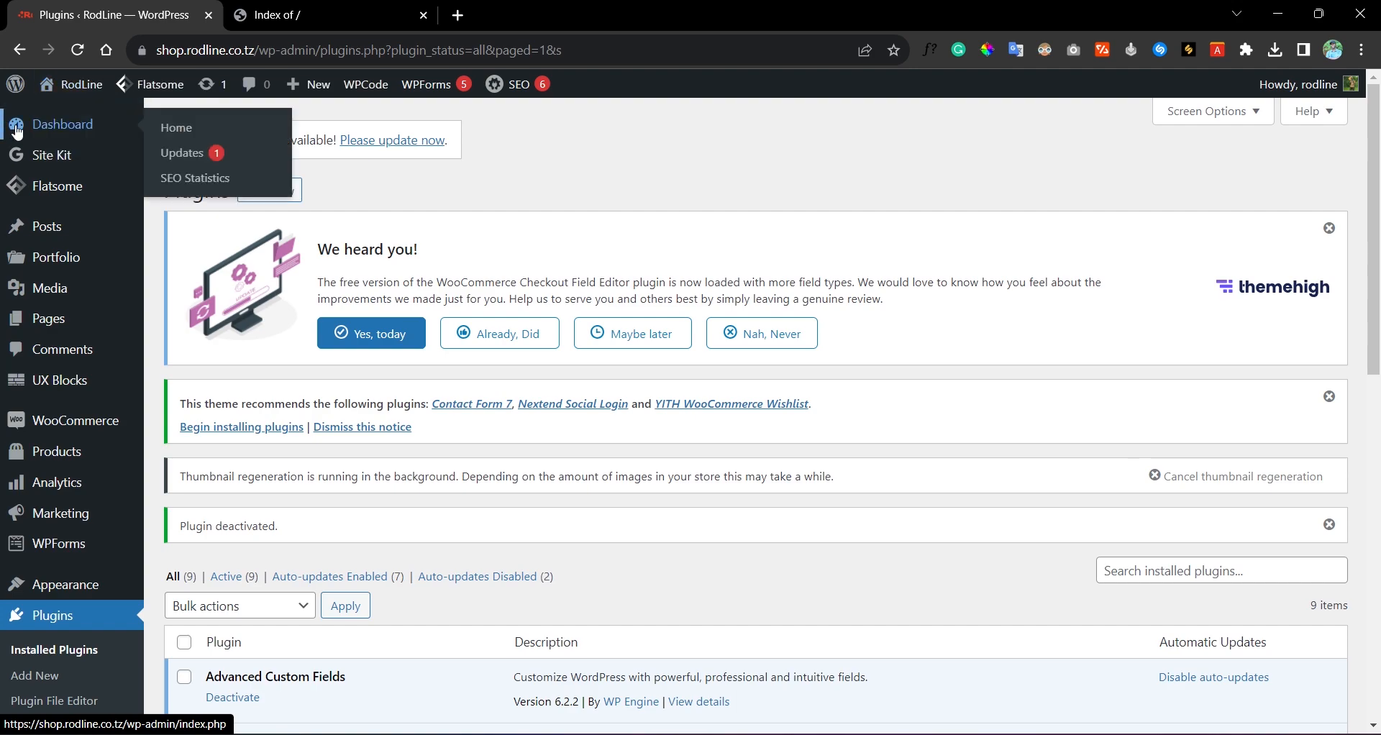
click(66, 128)
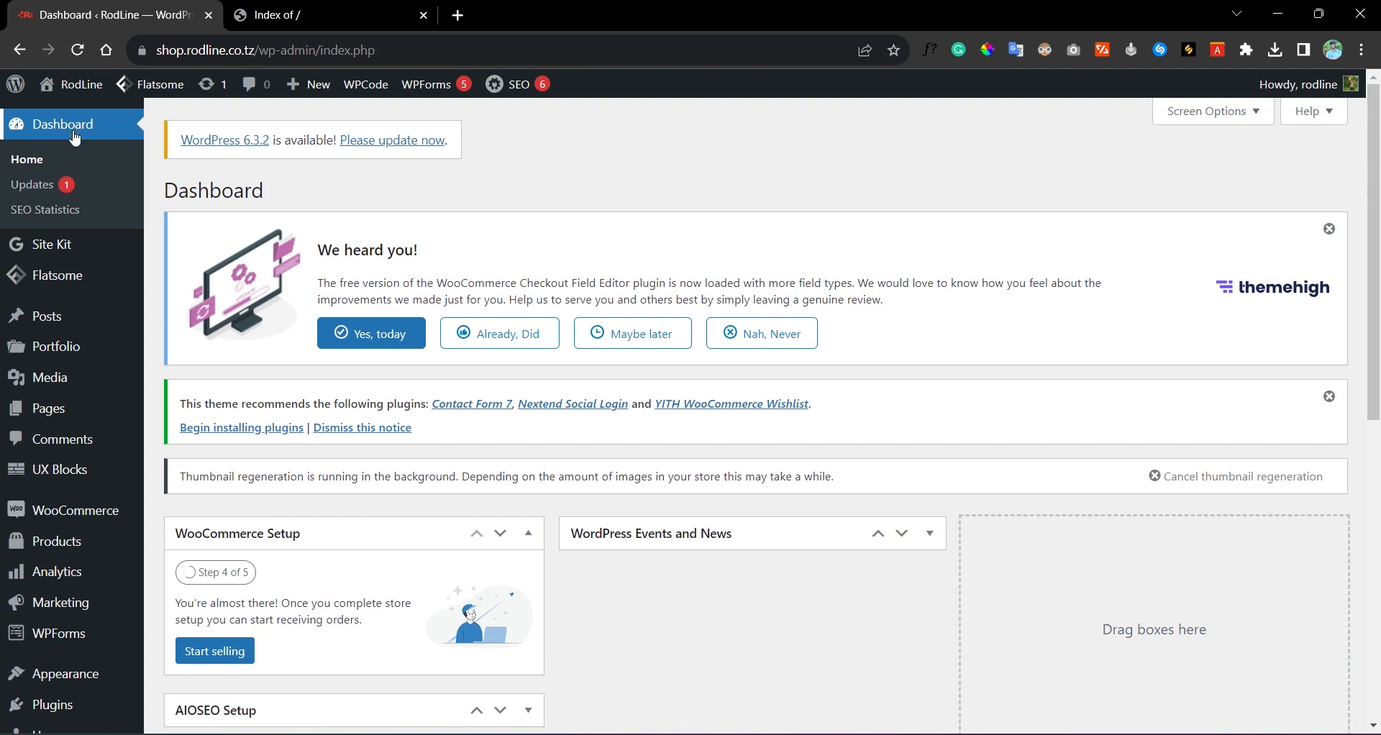
scroll(52, 267, down, 2)
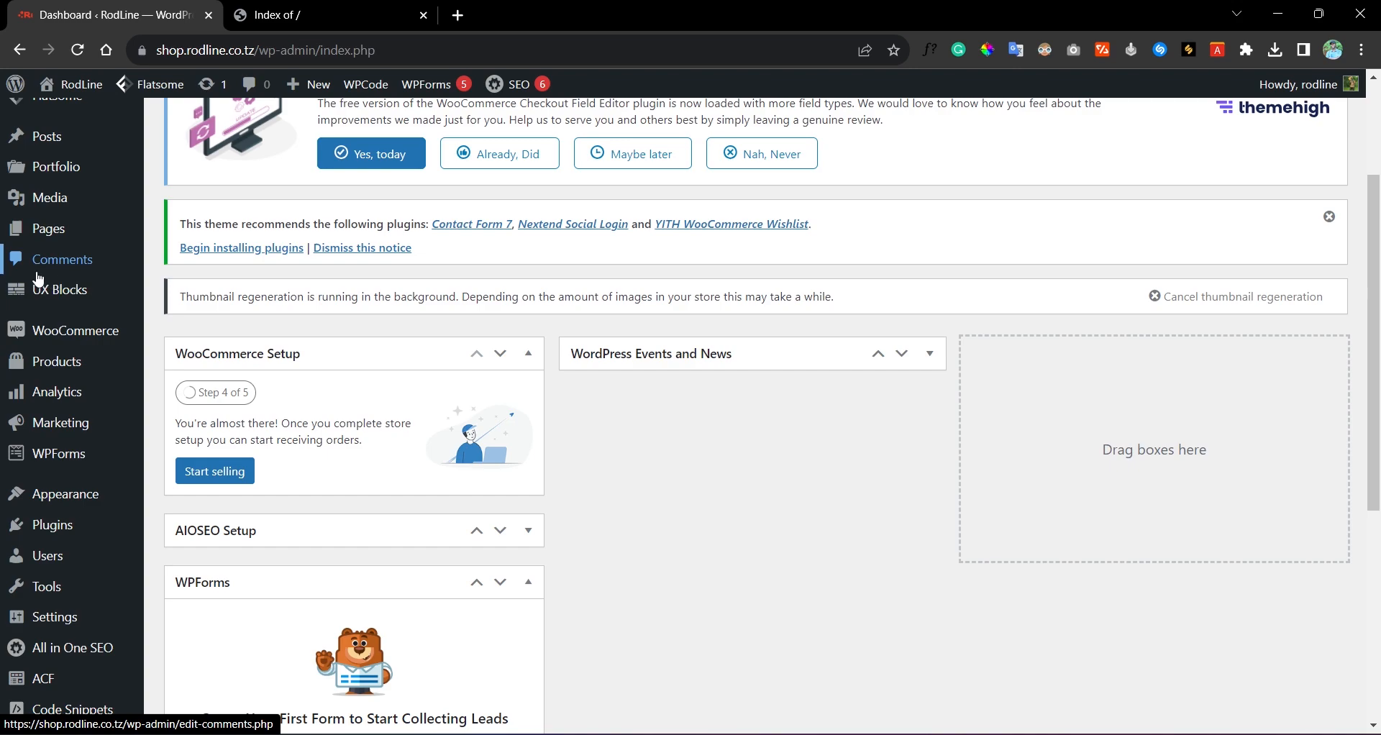
mouse_move(58, 519)
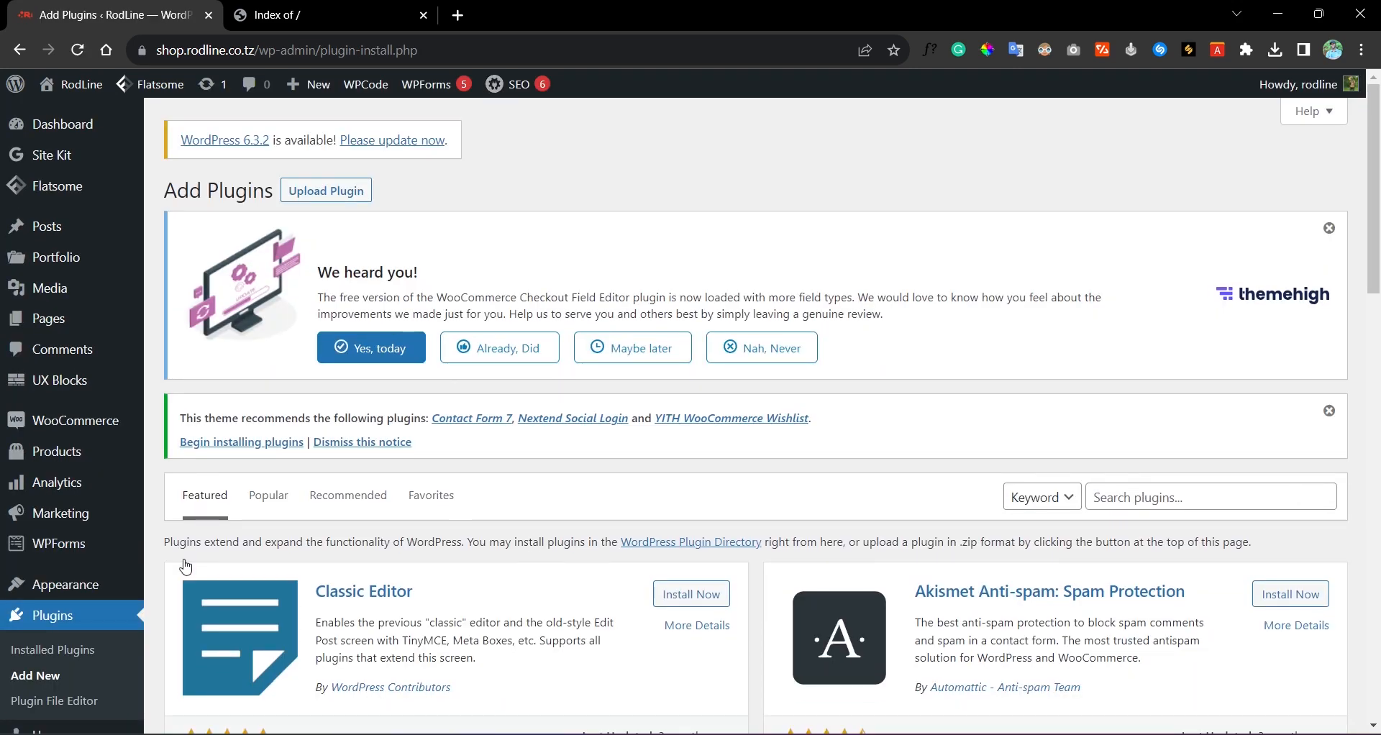
scroll(827, 695, down, 3)
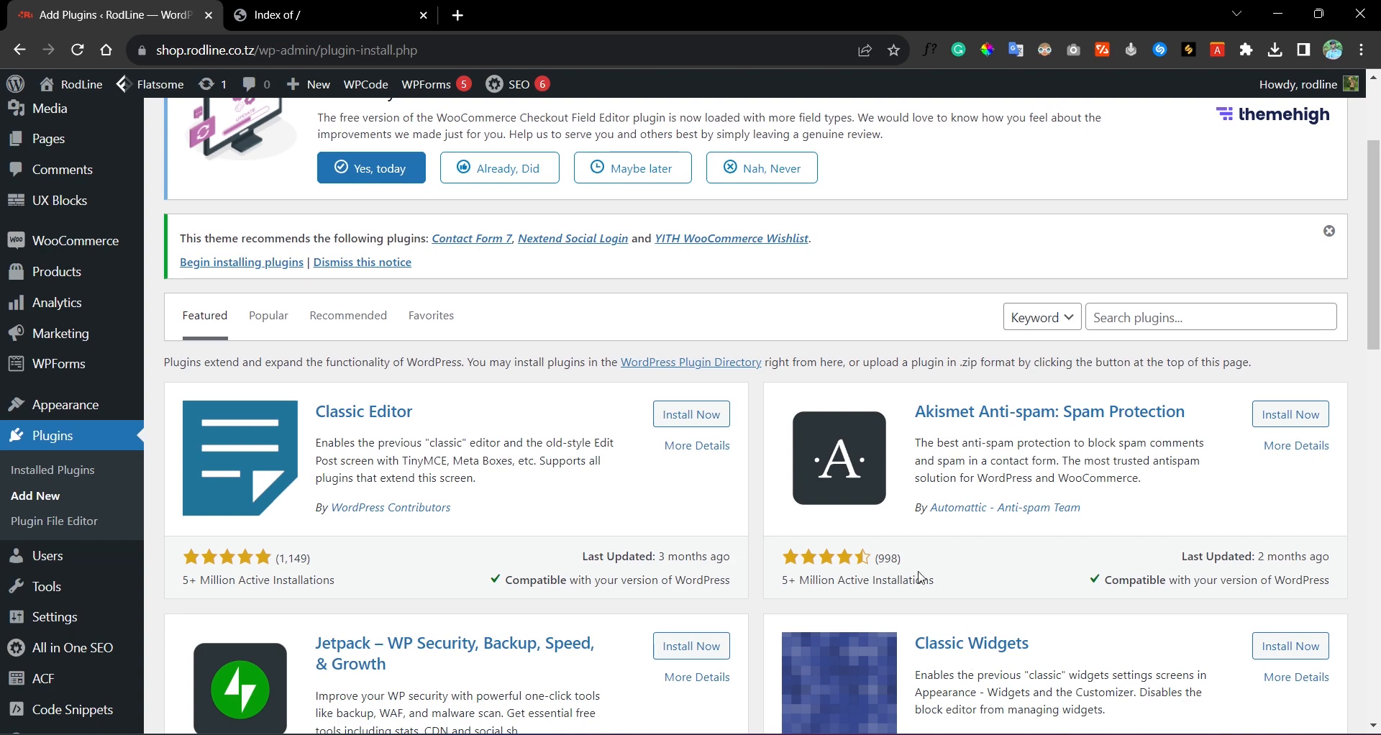
click(1223, 317)
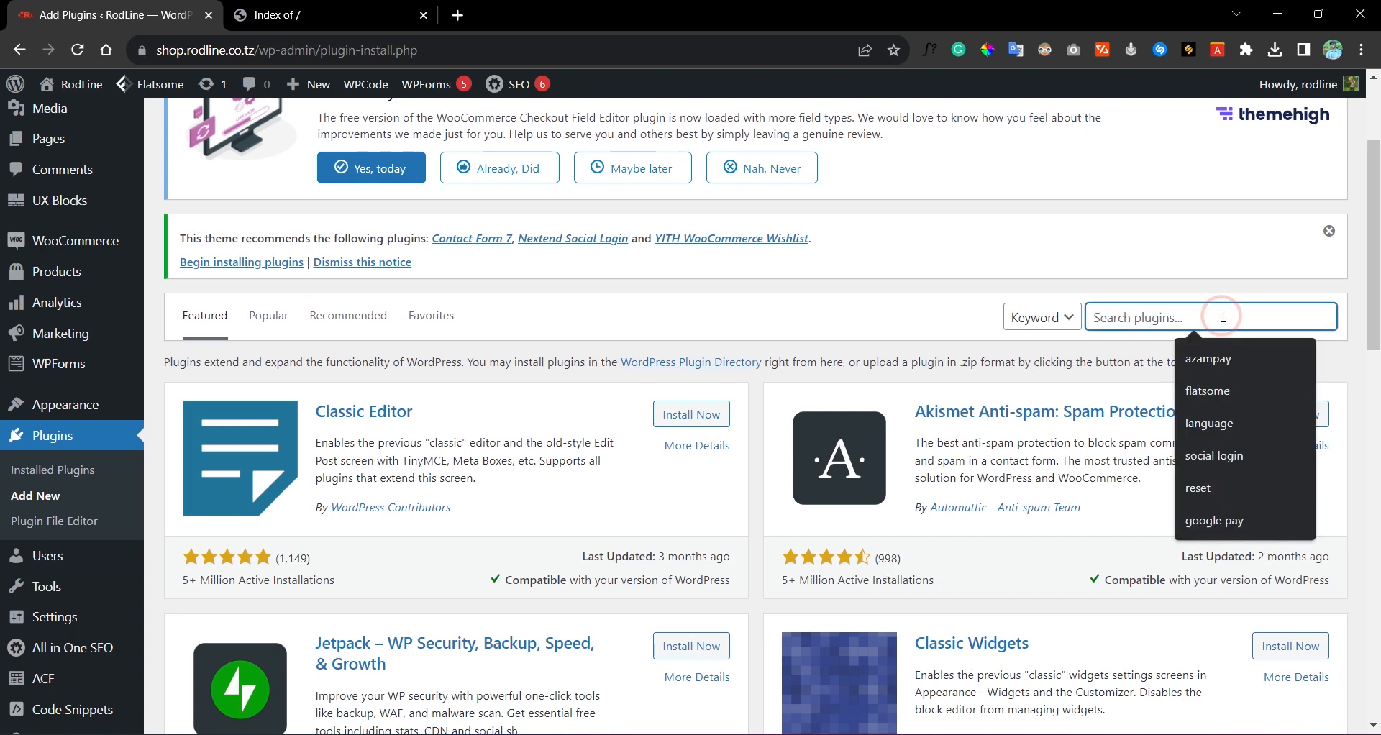
text(duplicator)
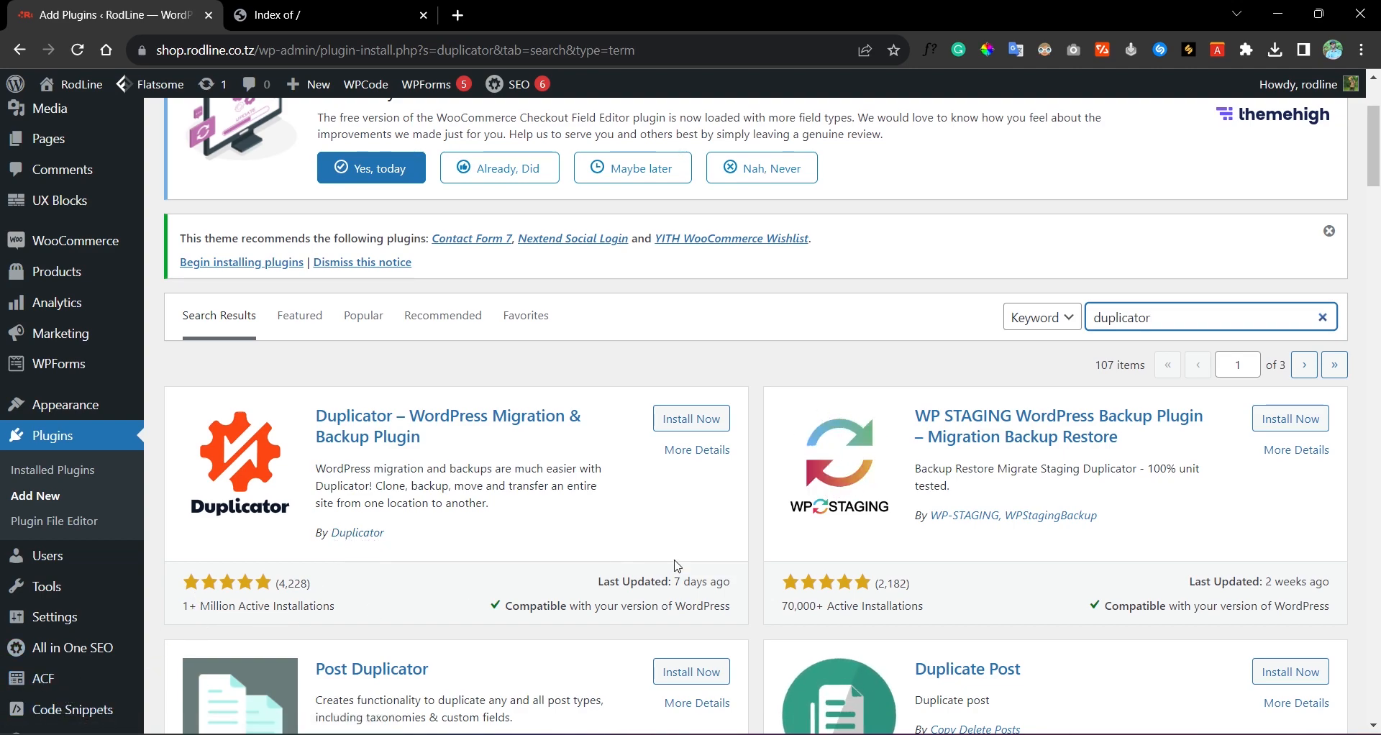
Step: Install and activate the Duplicator – WordPress Migration & Backup Plugin
drag(662, 584, 706, 584)
double_click(711, 584)
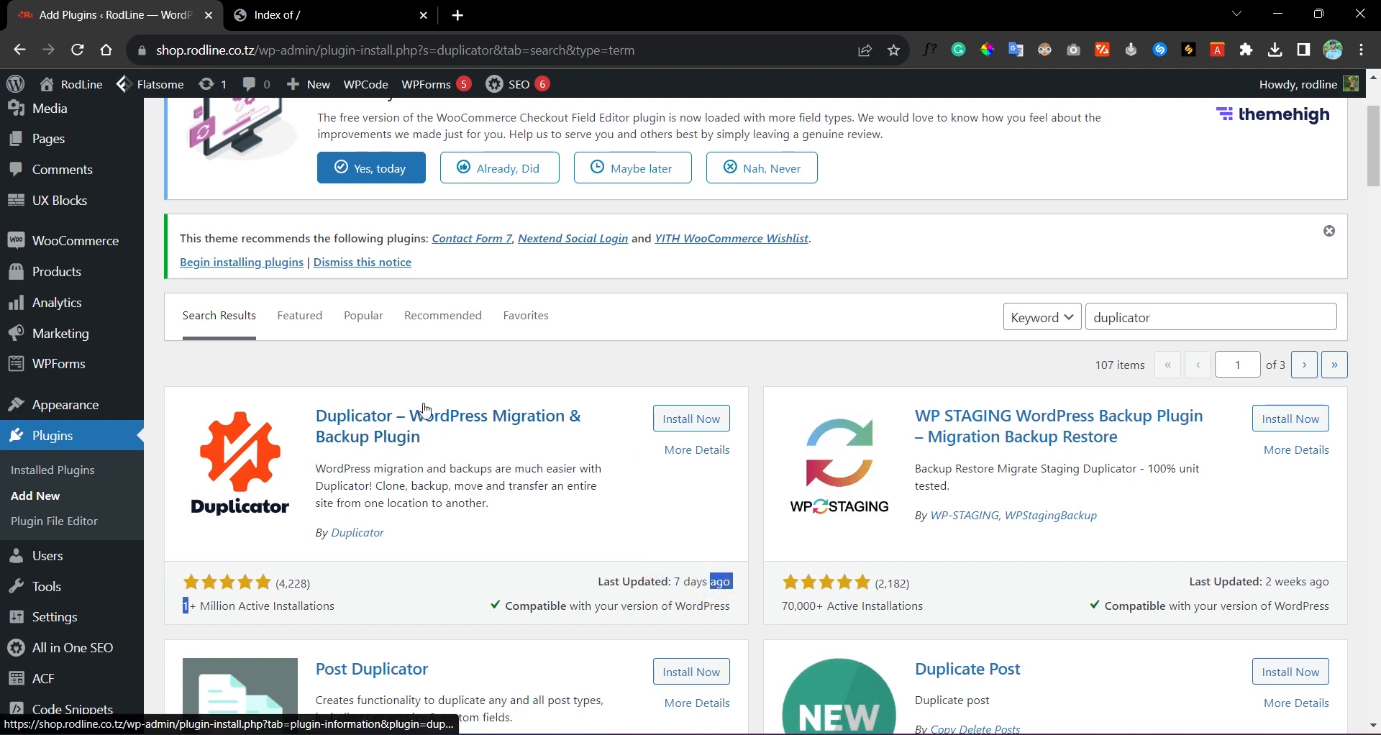
click(689, 424)
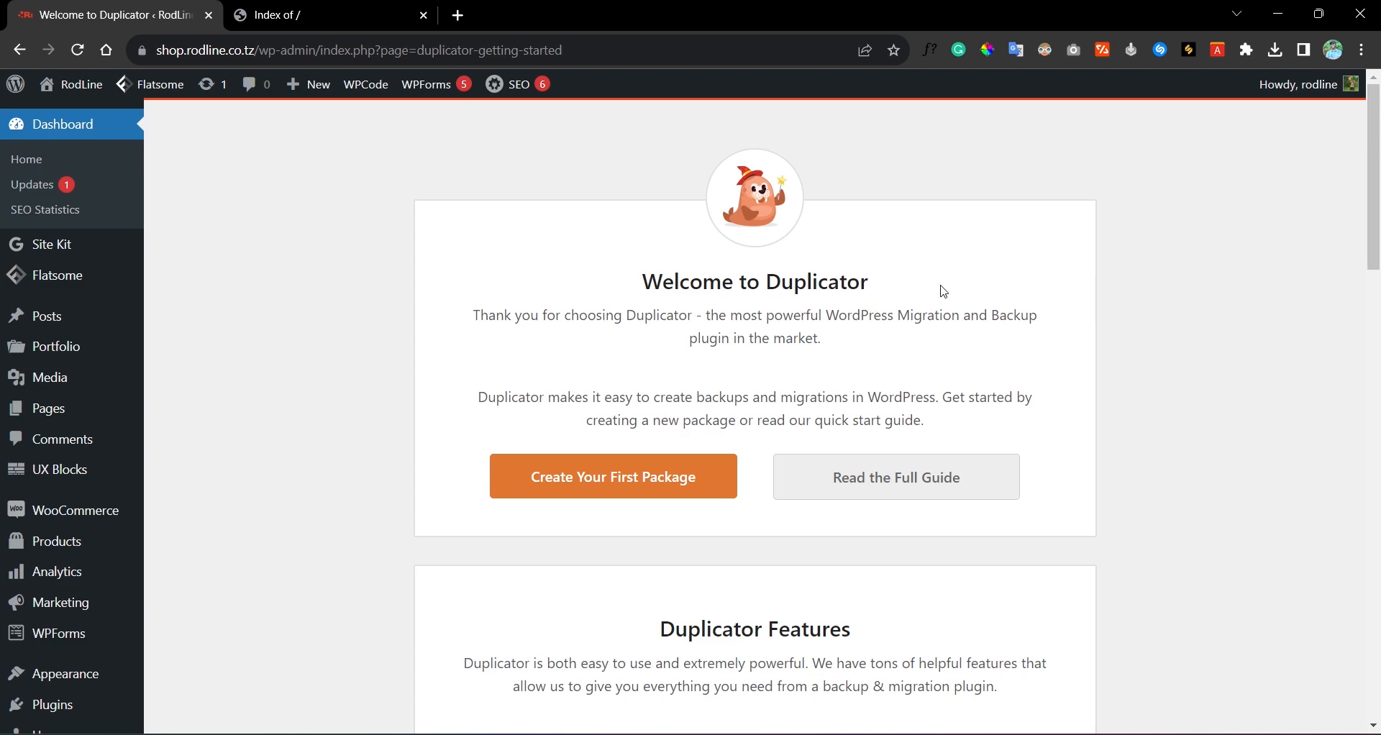
Step: Look through Duplicator's welcome page, including its feature list and the Upgrade to PRO section
scroll(945, 292, down, 6)
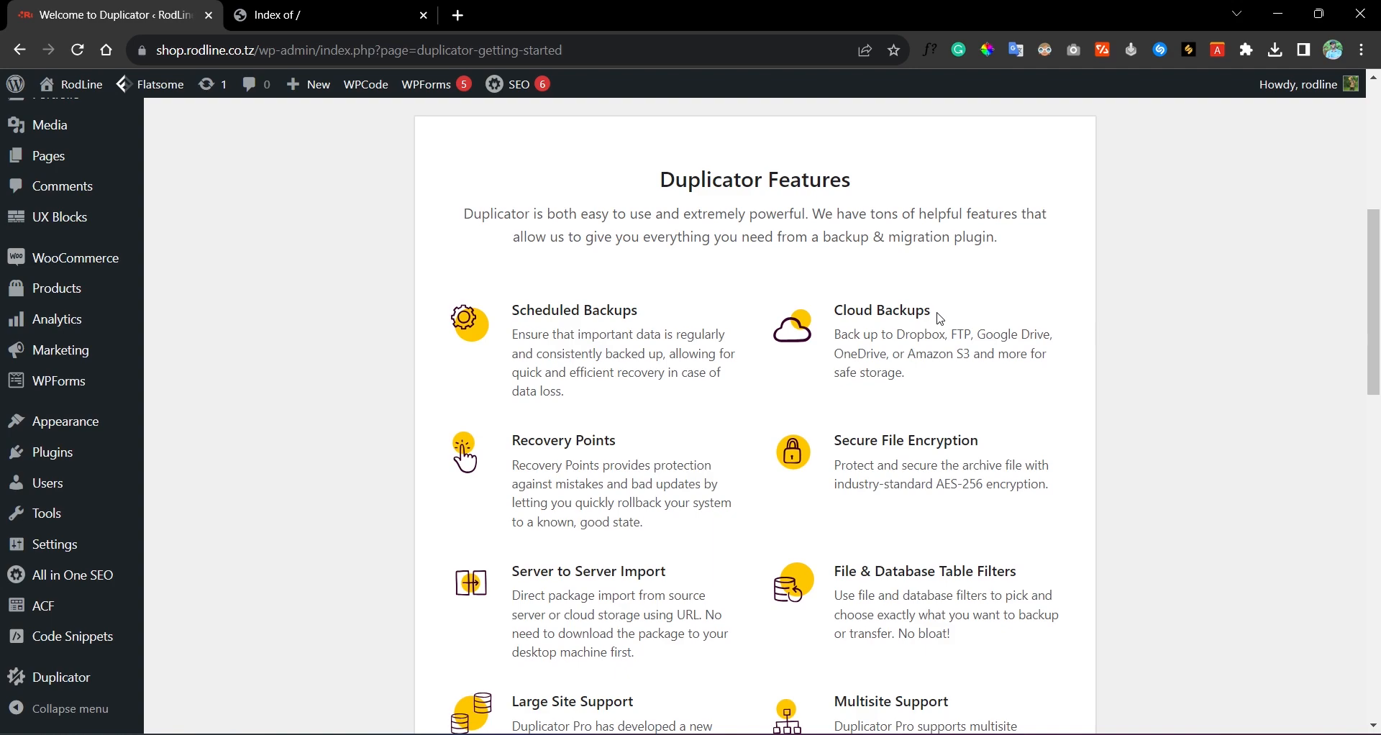
scroll(953, 282, down, 8)
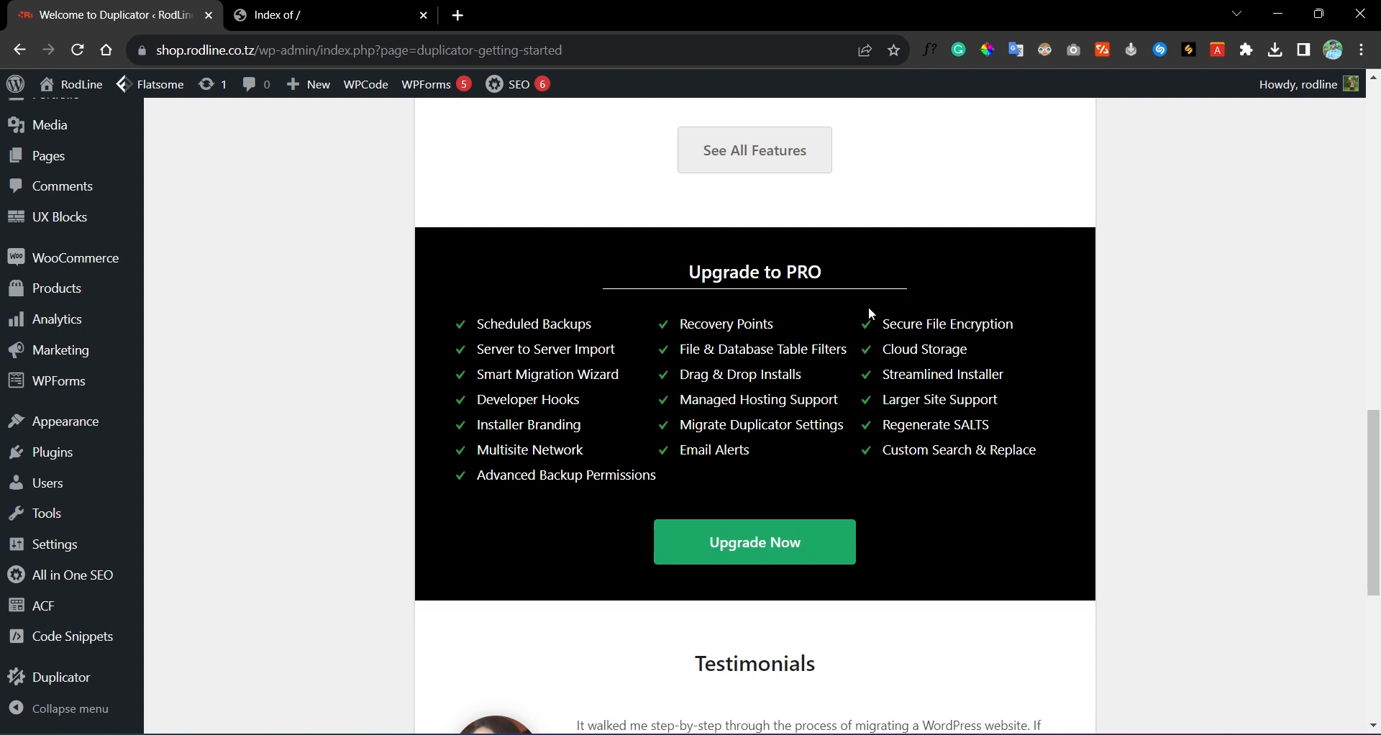
mouse_move(89, 429)
scroll(126, 455, down, 3)
scroll(518, 306, up, 4)
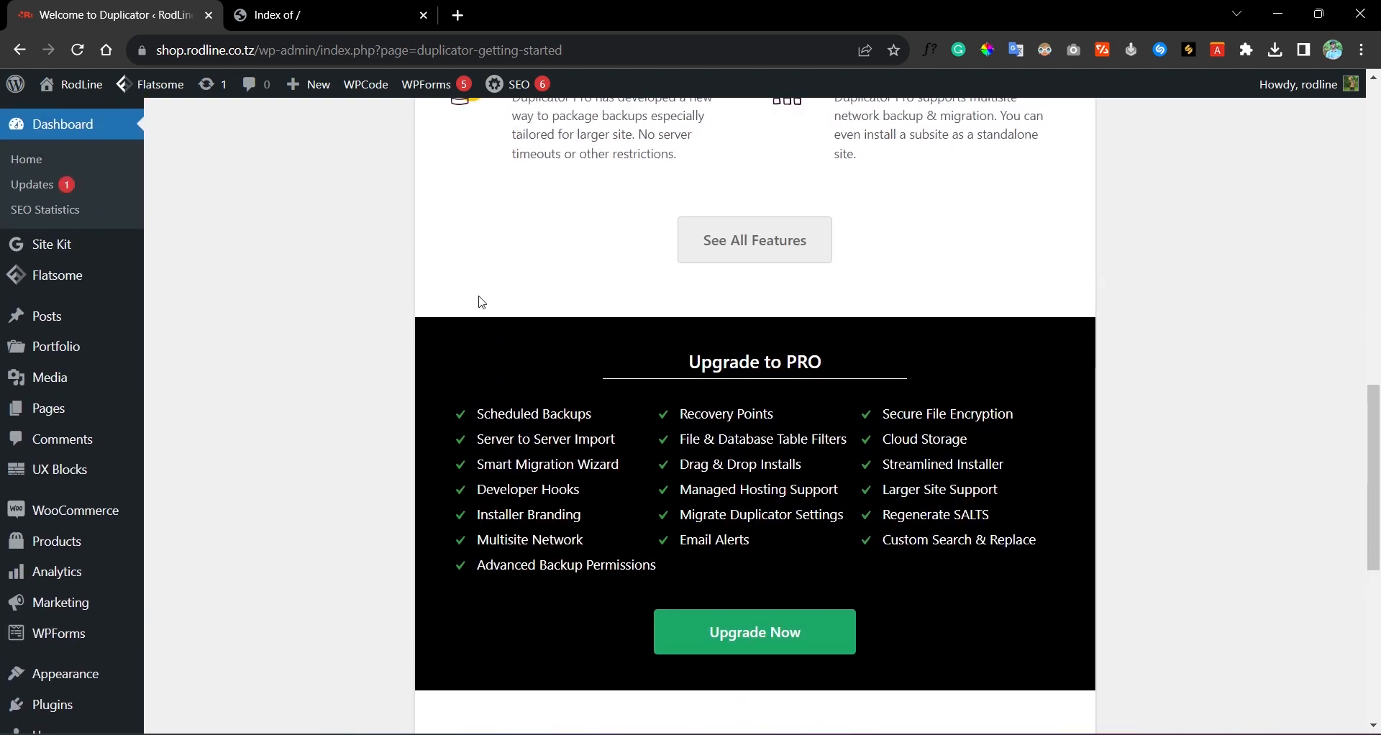
Step: Start a new Duplicator package and name it "rodway"
scroll(253, 405, down, 7)
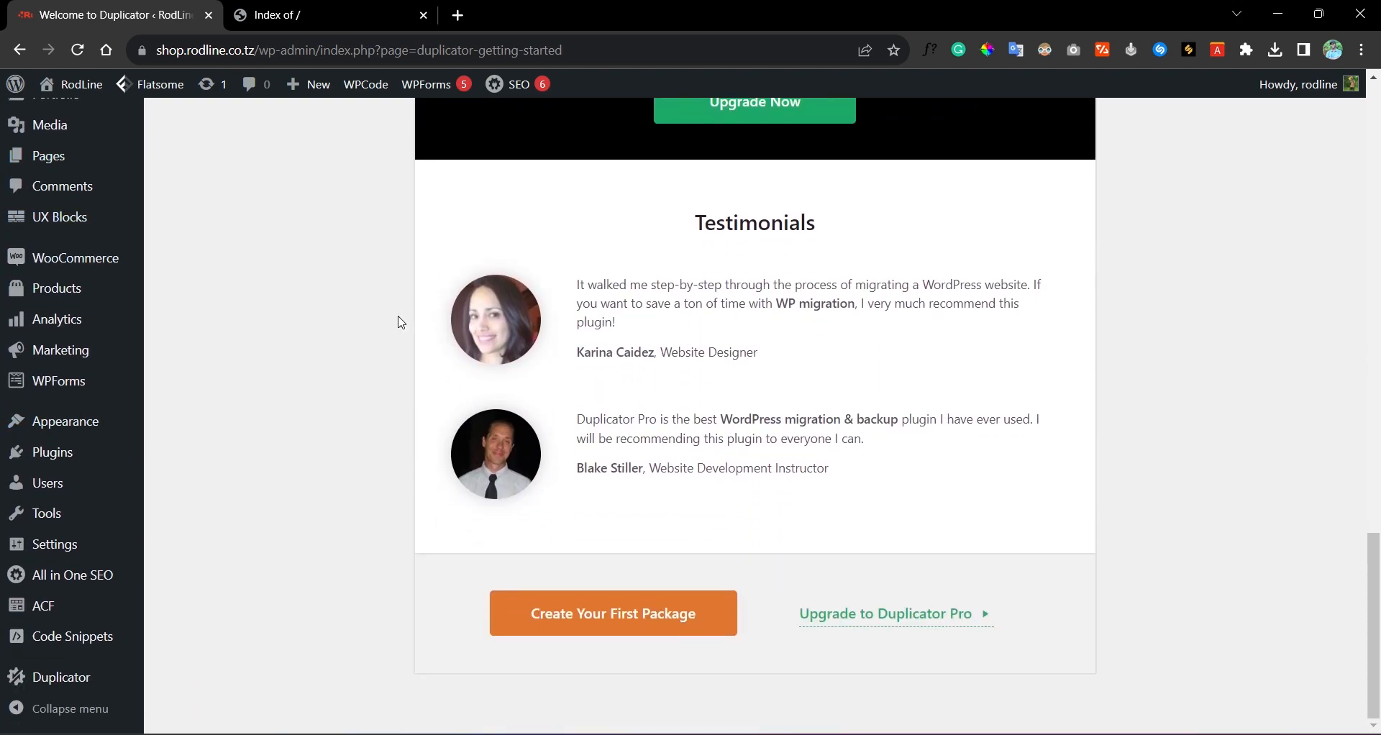
mouse_move(62, 679)
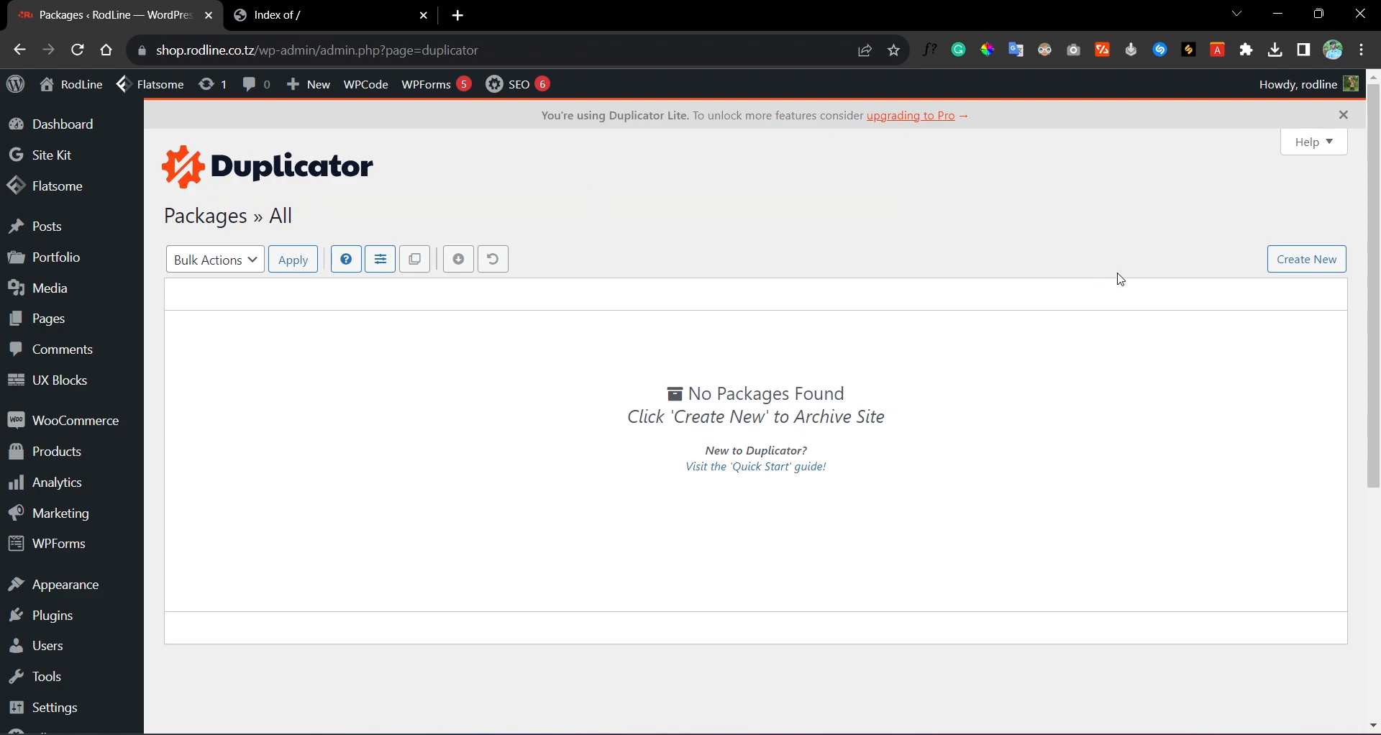
click(1299, 263)
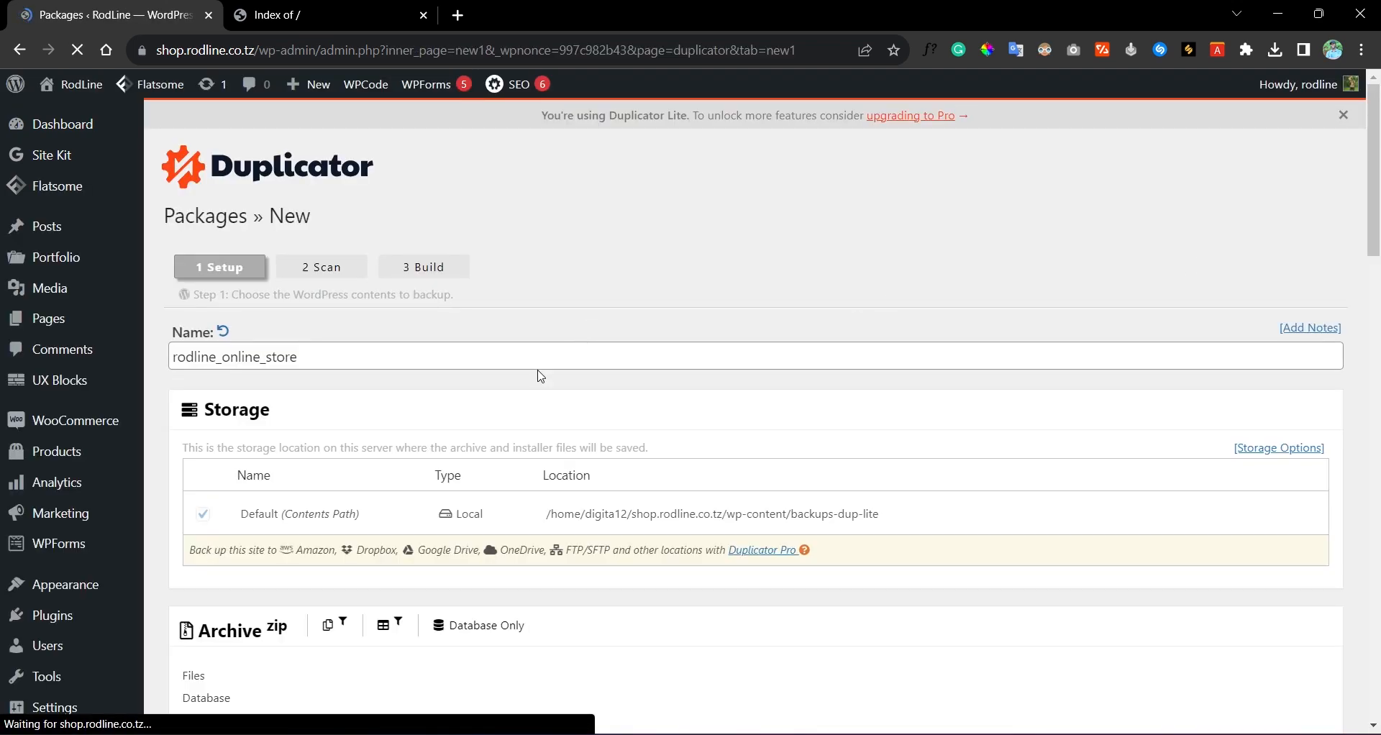
double_click(516, 353)
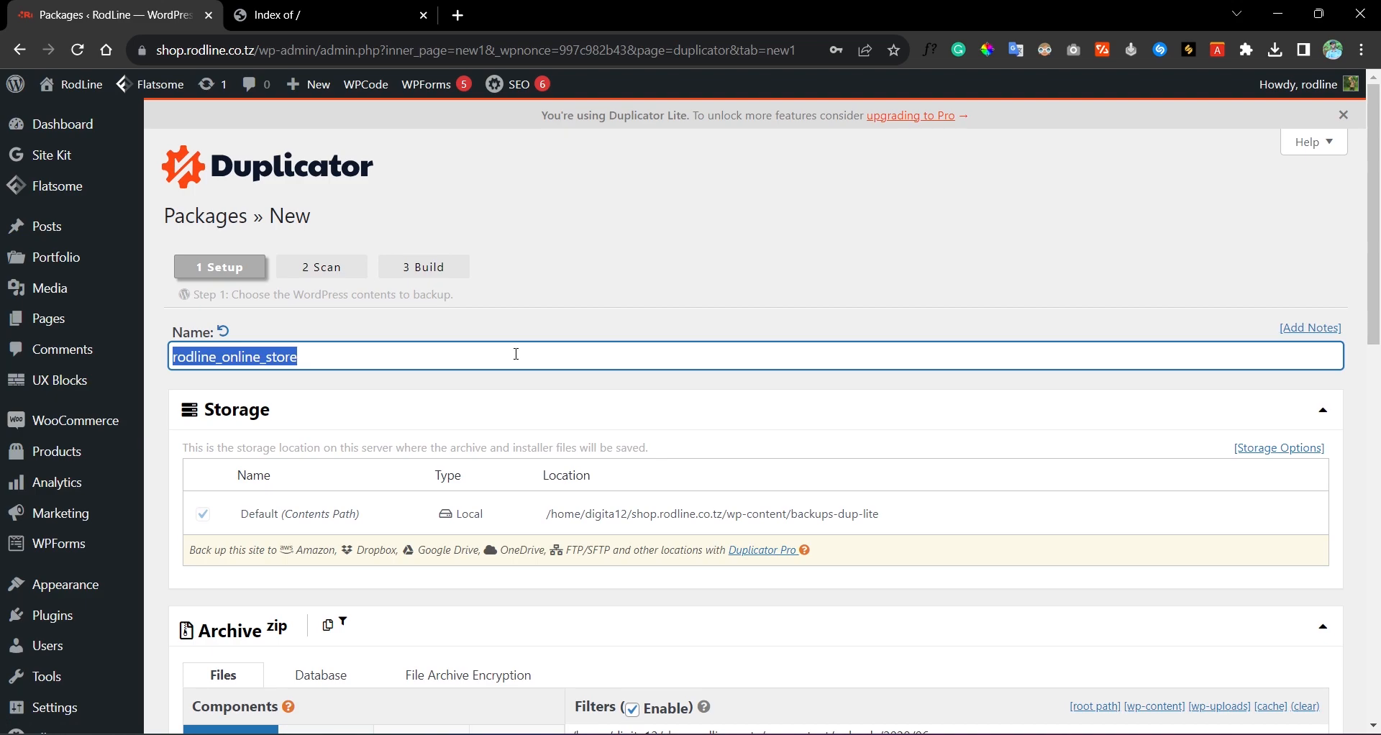
text(rodway)
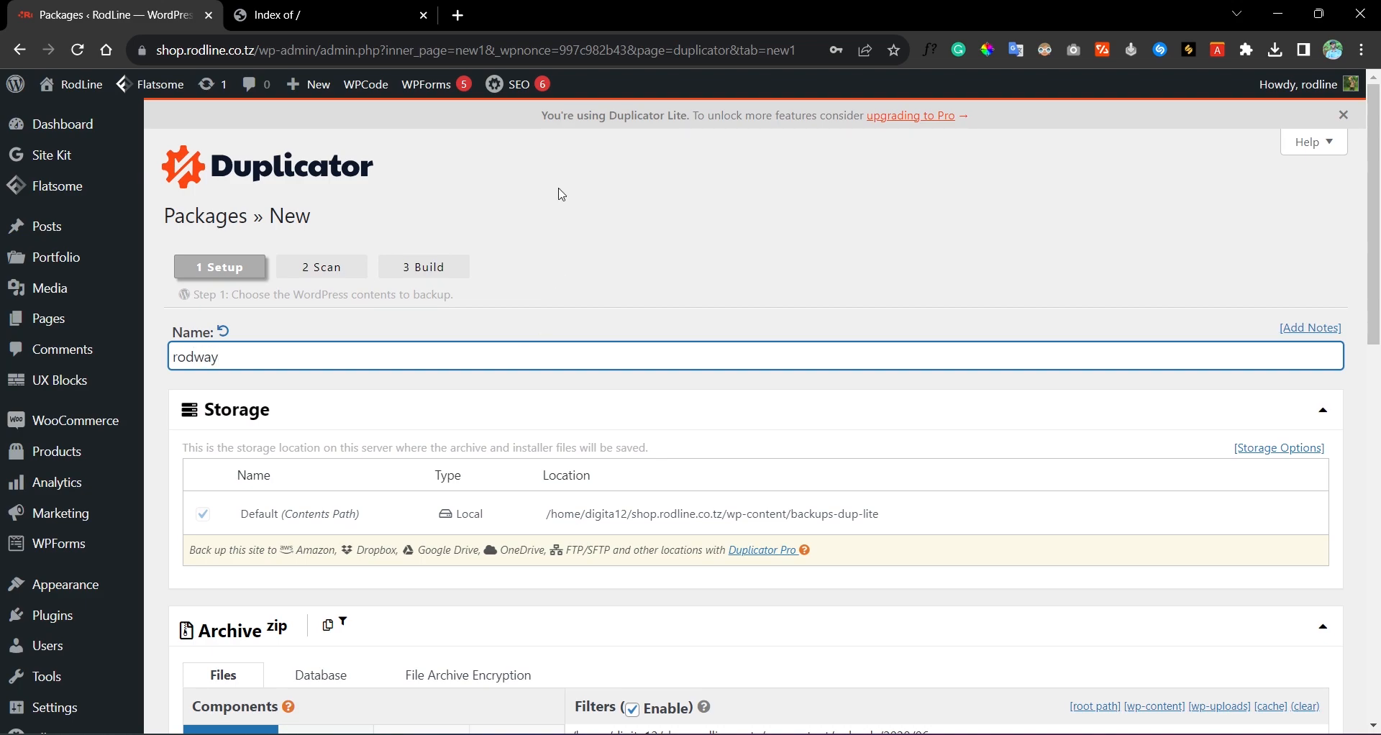
Step: Scan the site with the existing storage, archive and installer settings and start building the package
scroll(626, 324, down, 4)
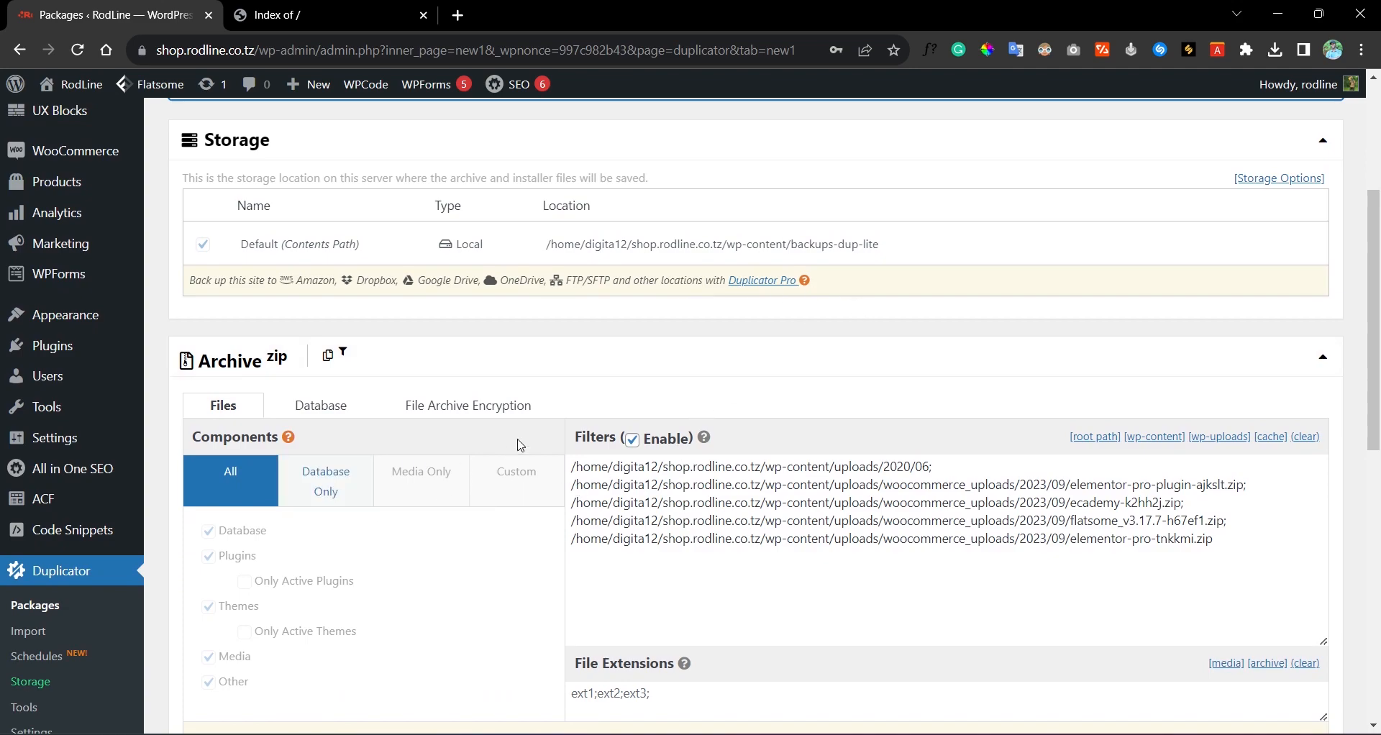
scroll(852, 363, down, 1)
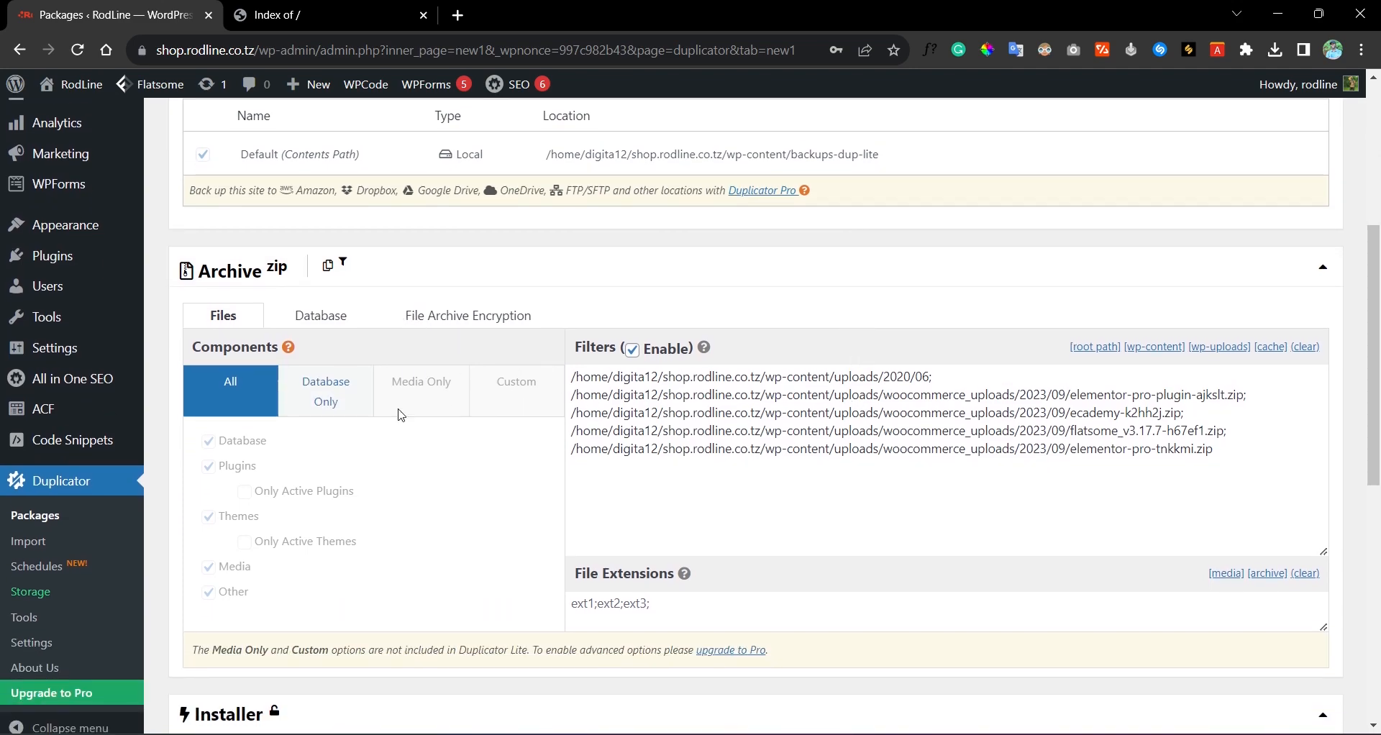
scroll(605, 480, down, 1)
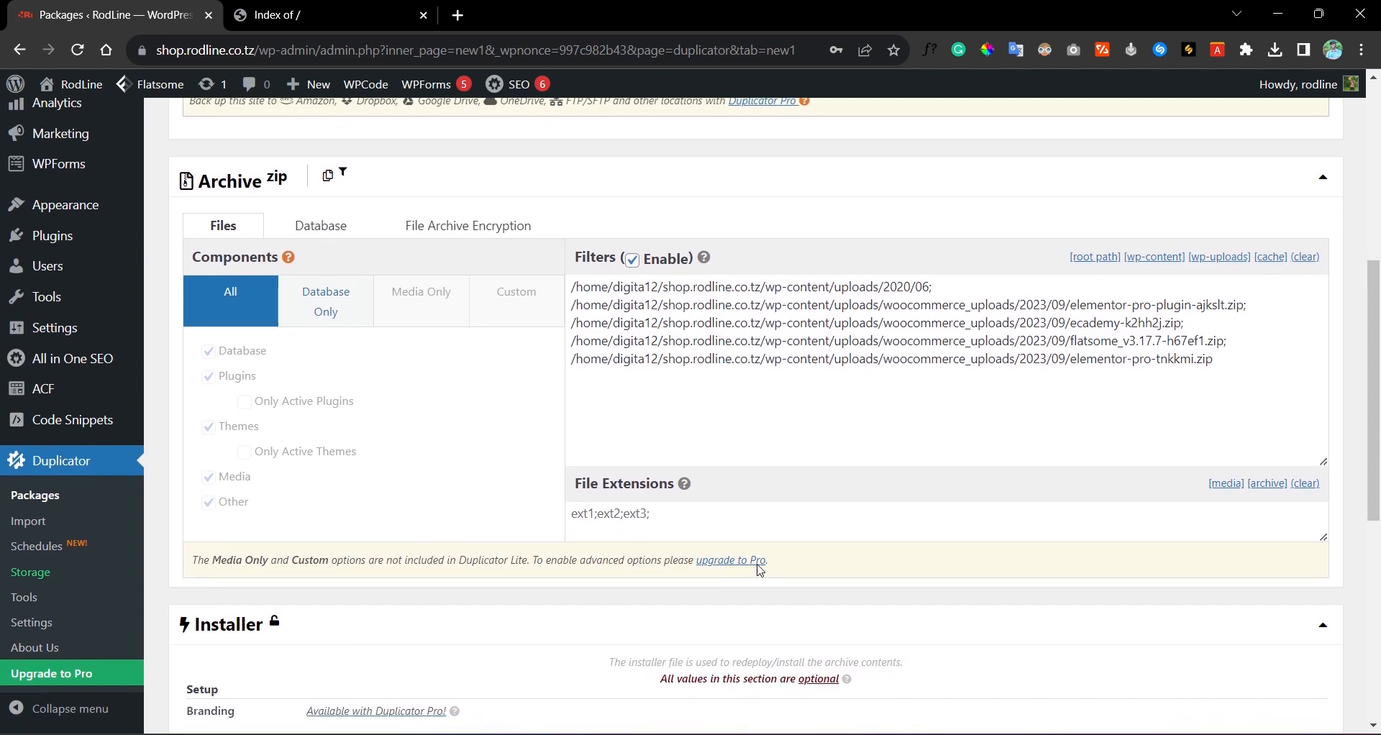
scroll(726, 561, down, 2)
scroll(482, 488, down, 3)
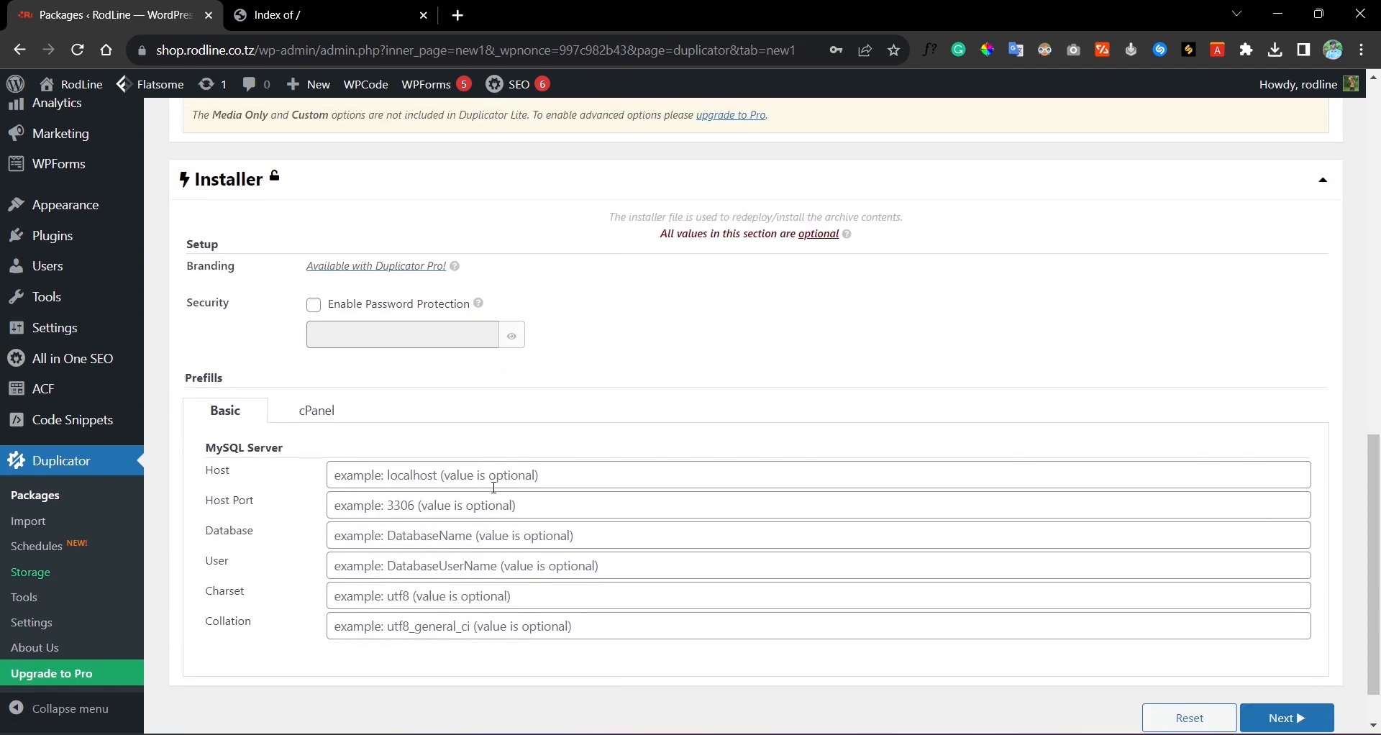
scroll(494, 487, down, 1)
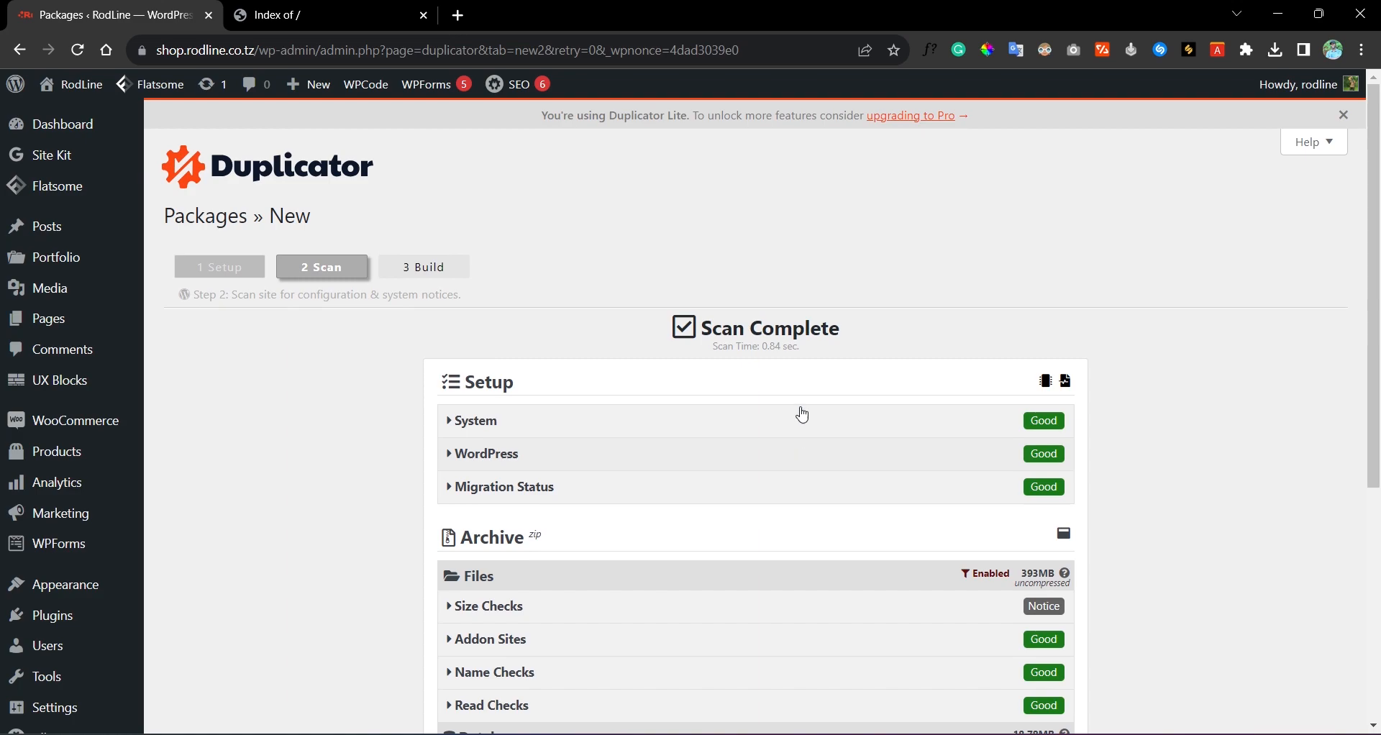
scroll(945, 419, down, 3)
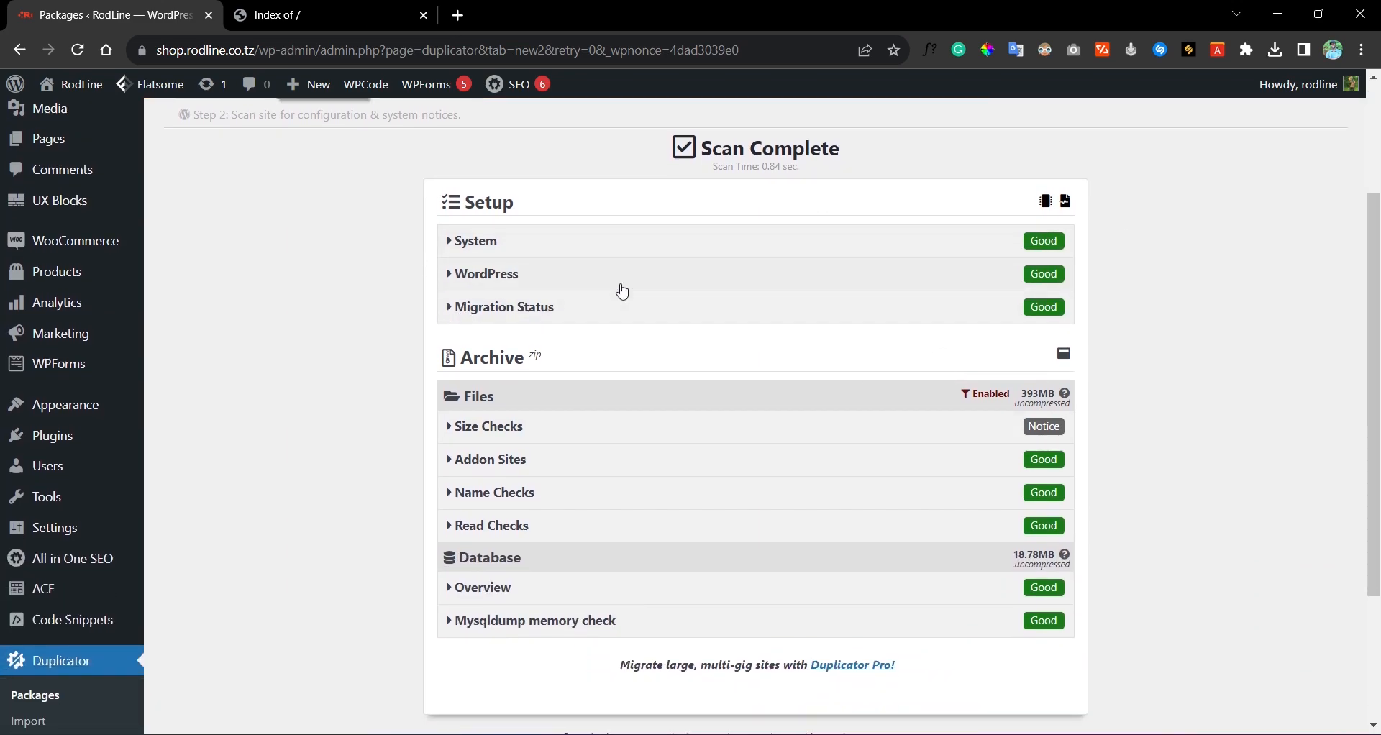
scroll(1025, 442, down, 3)
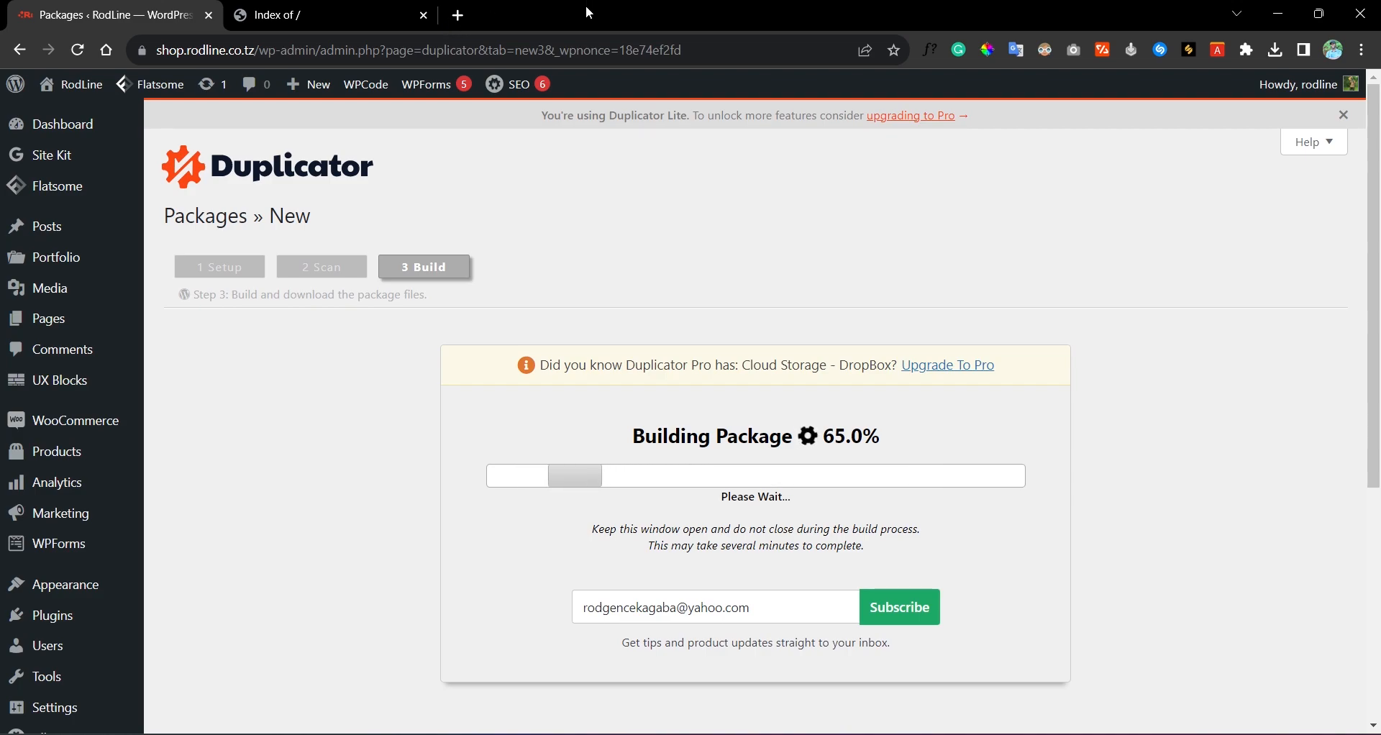
Step: Search Google for "orangehost" in a new tab and open the OrangeHost website
double_click(458, 16)
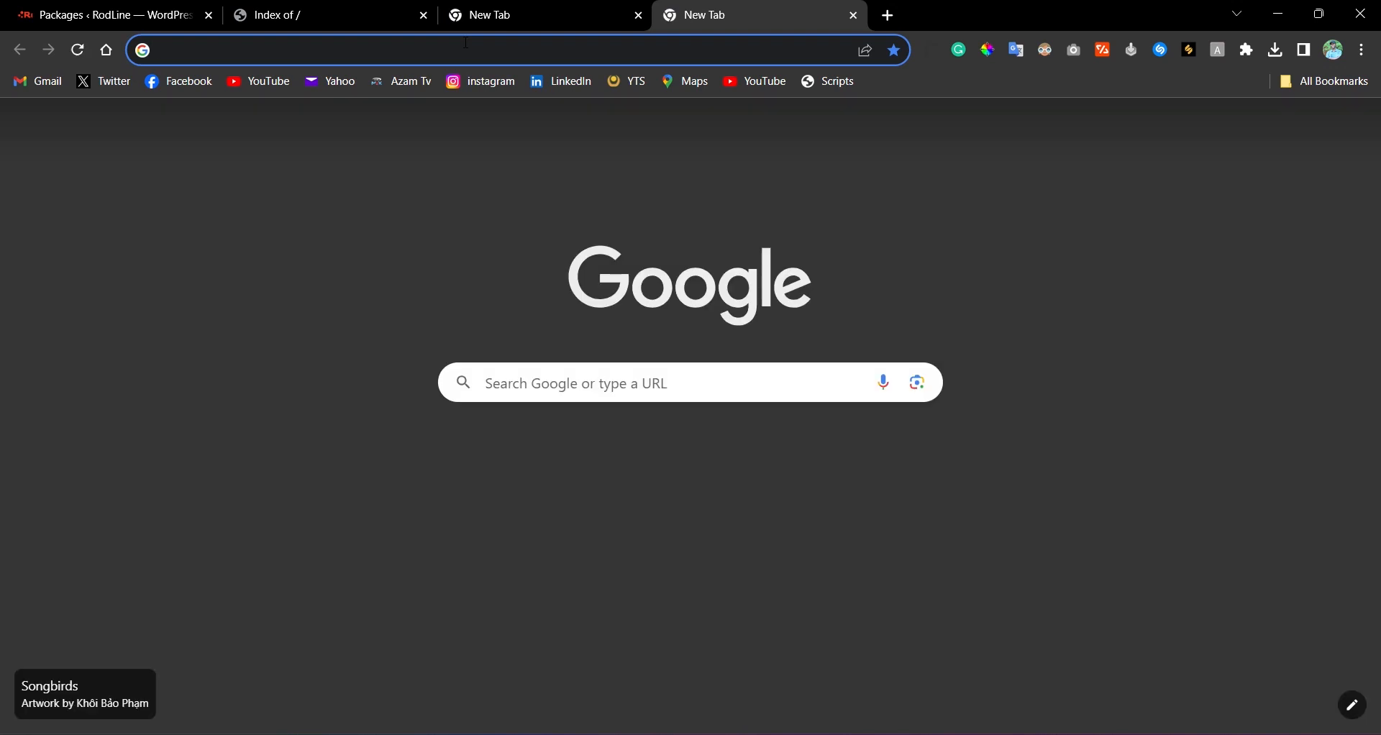
click(465, 41)
click(371, 86)
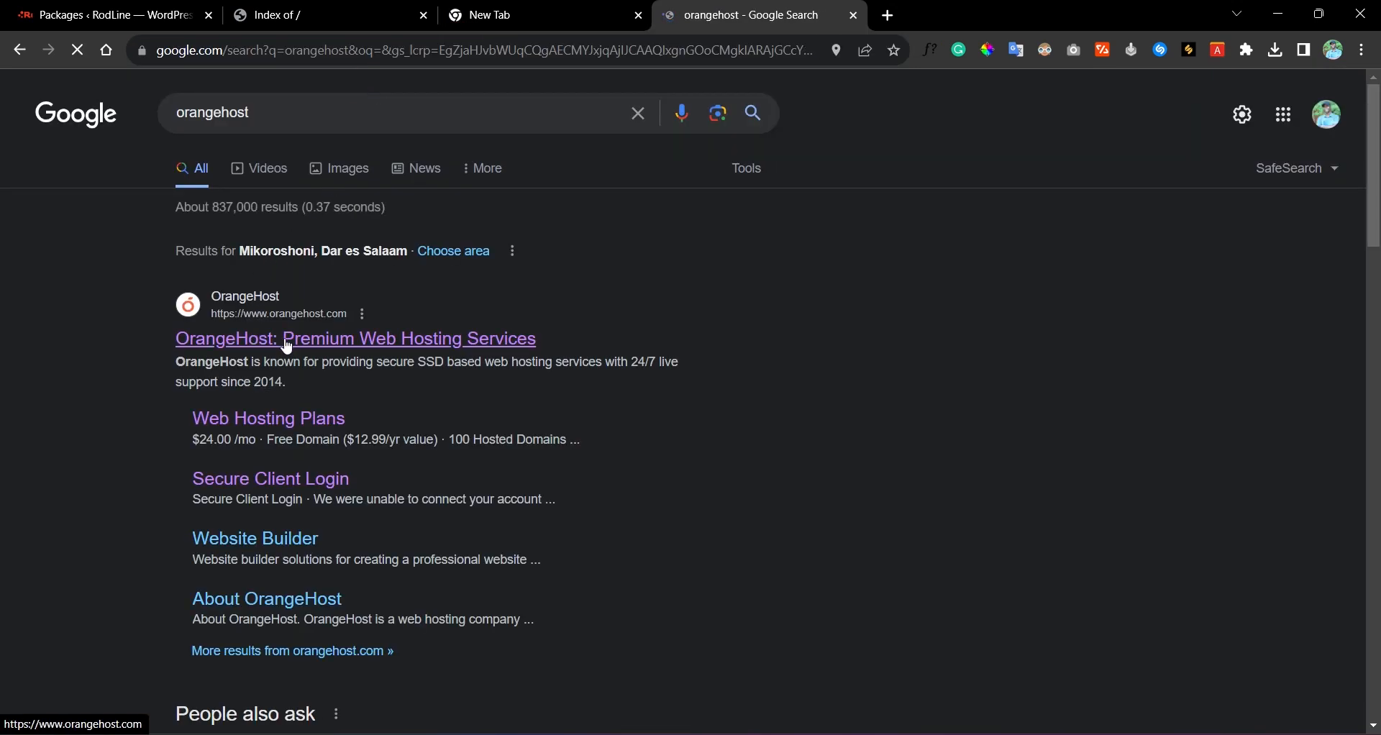
click(268, 327)
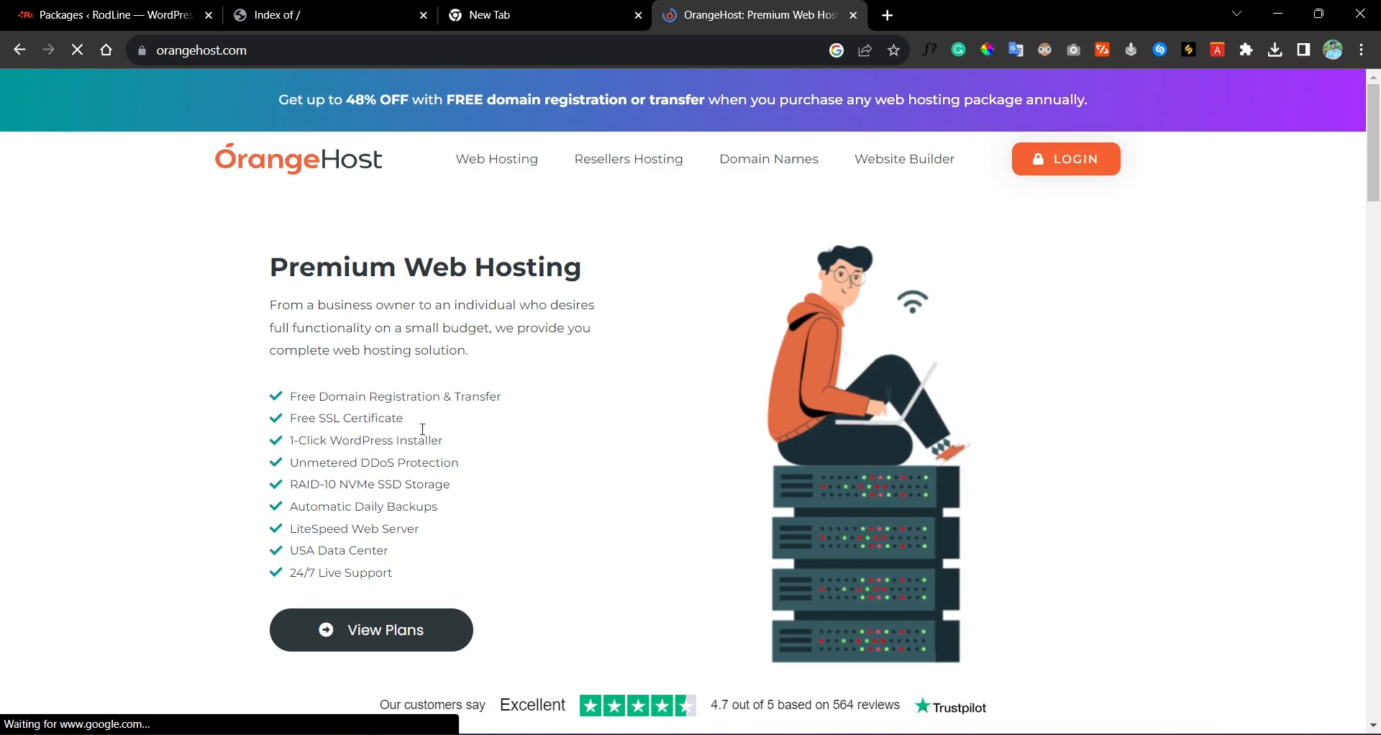
Step: View OrangeHost's shared web hosting plans and compare the prices and features from Micro to Platinum
scroll(369, 313, down, 5)
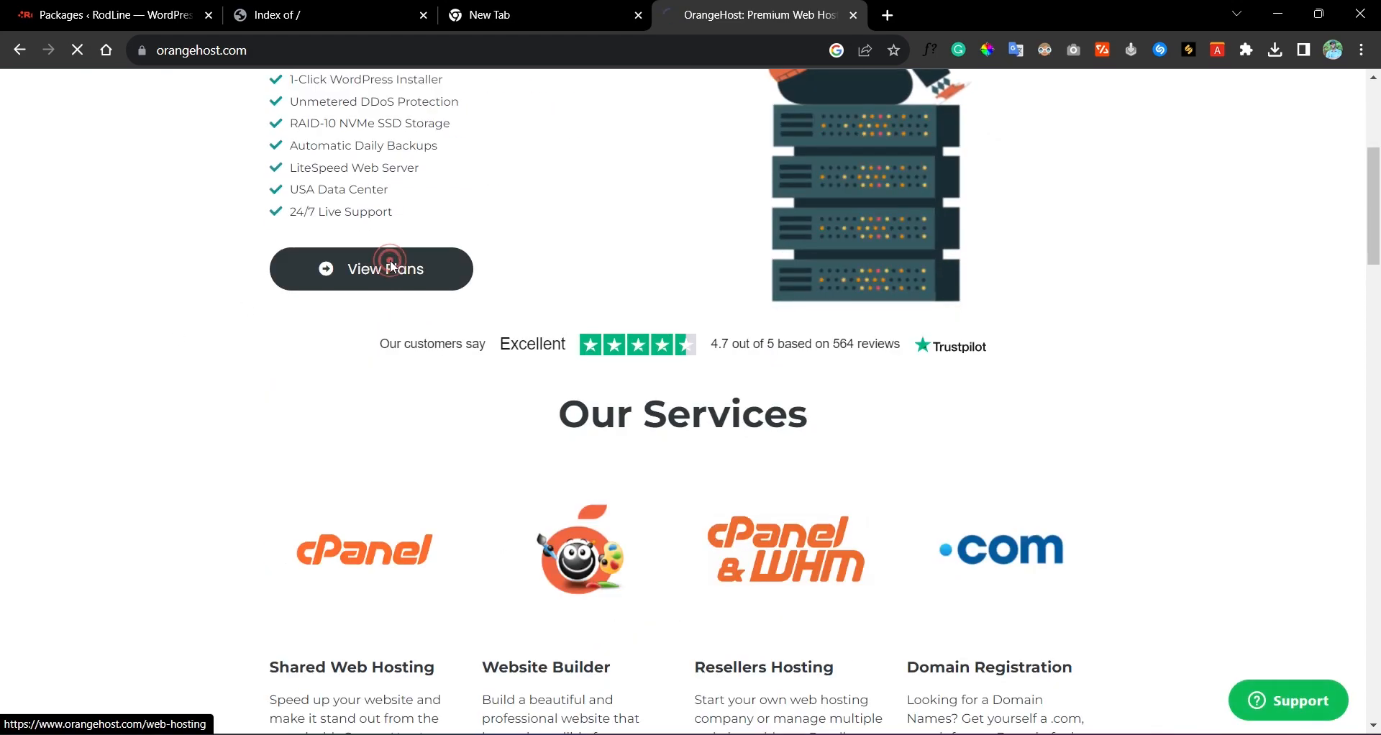
scroll(395, 270, down, 3)
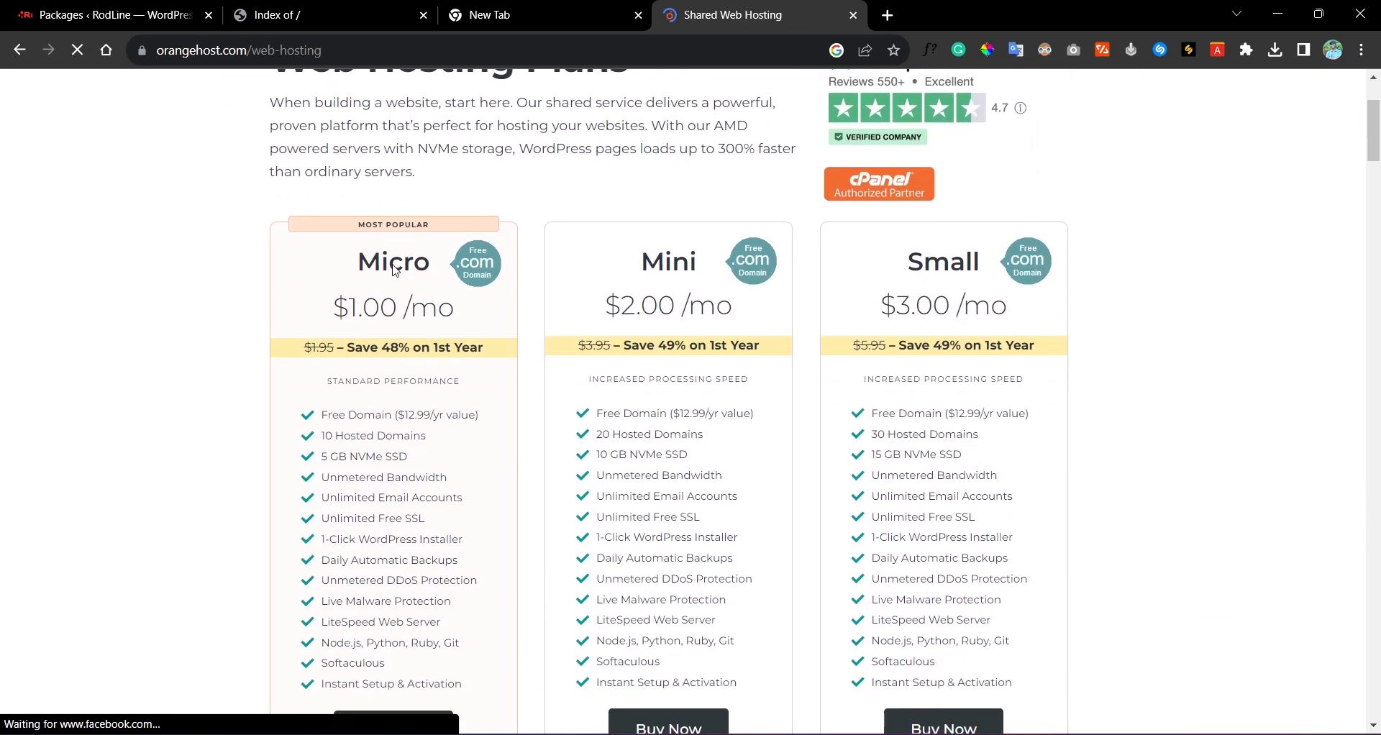
scroll(395, 270, down, 2)
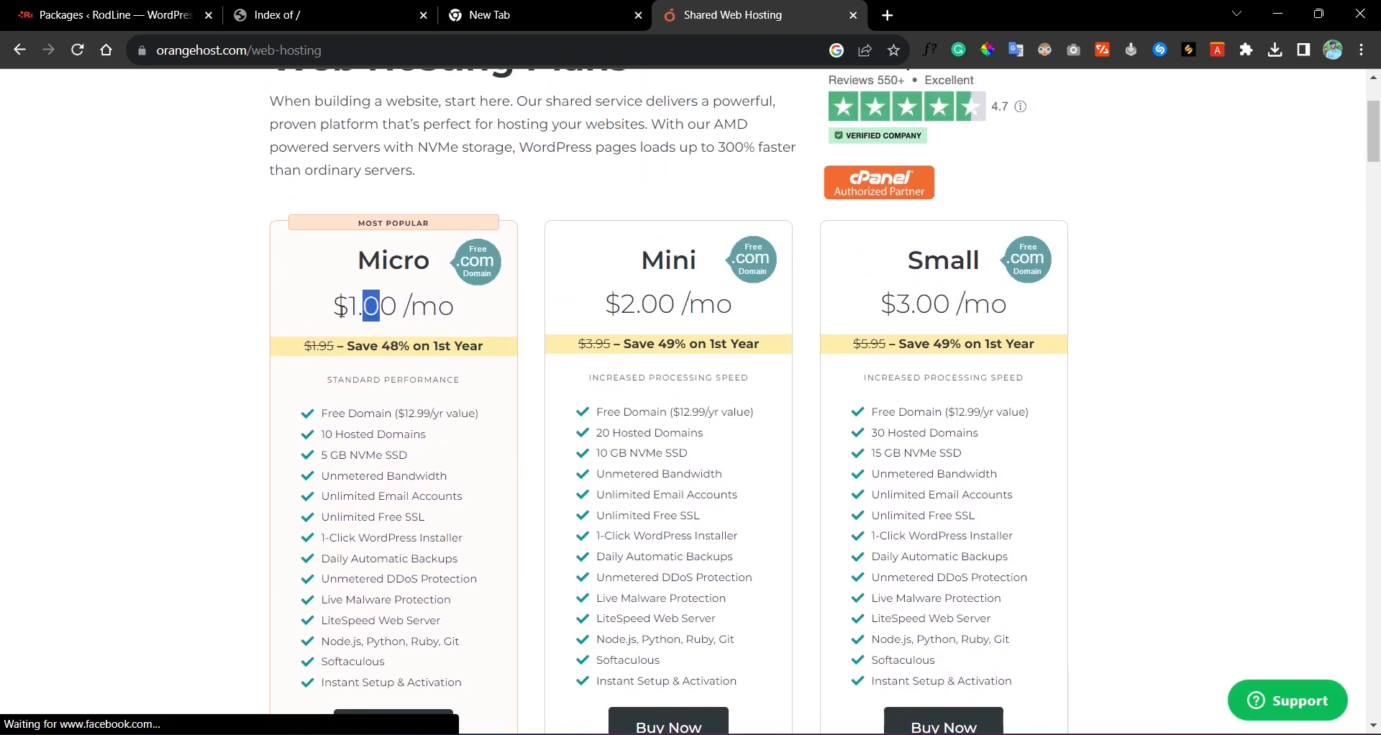
scroll(397, 303, down, 3)
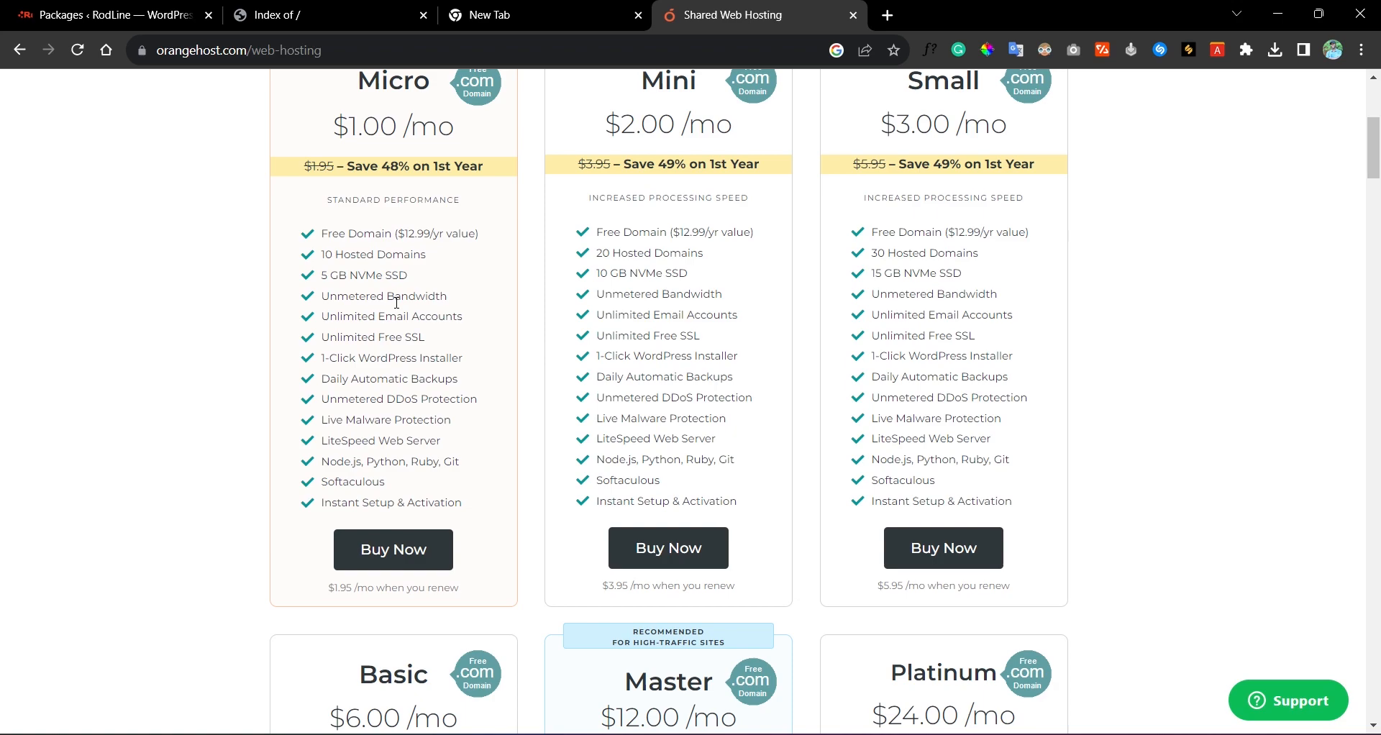
scroll(398, 303, up, 3)
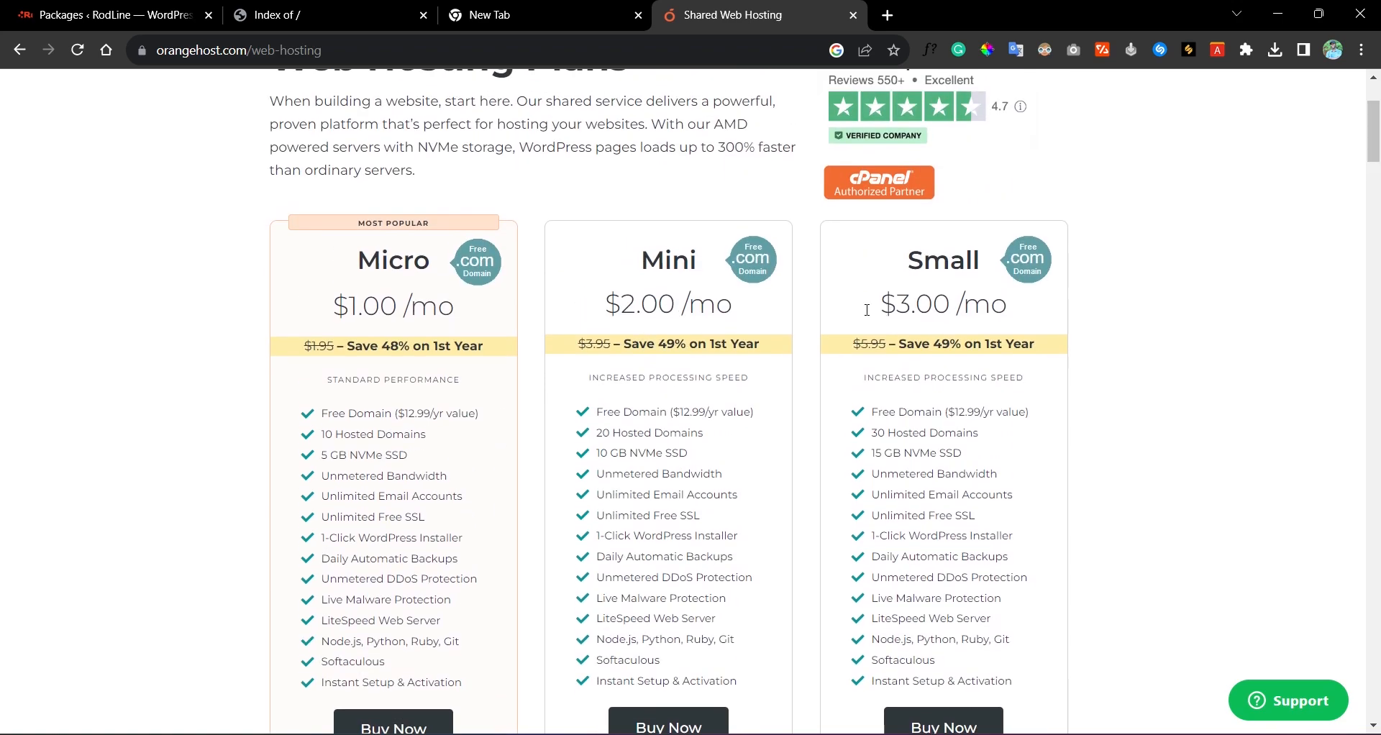
scroll(964, 263, down, 7)
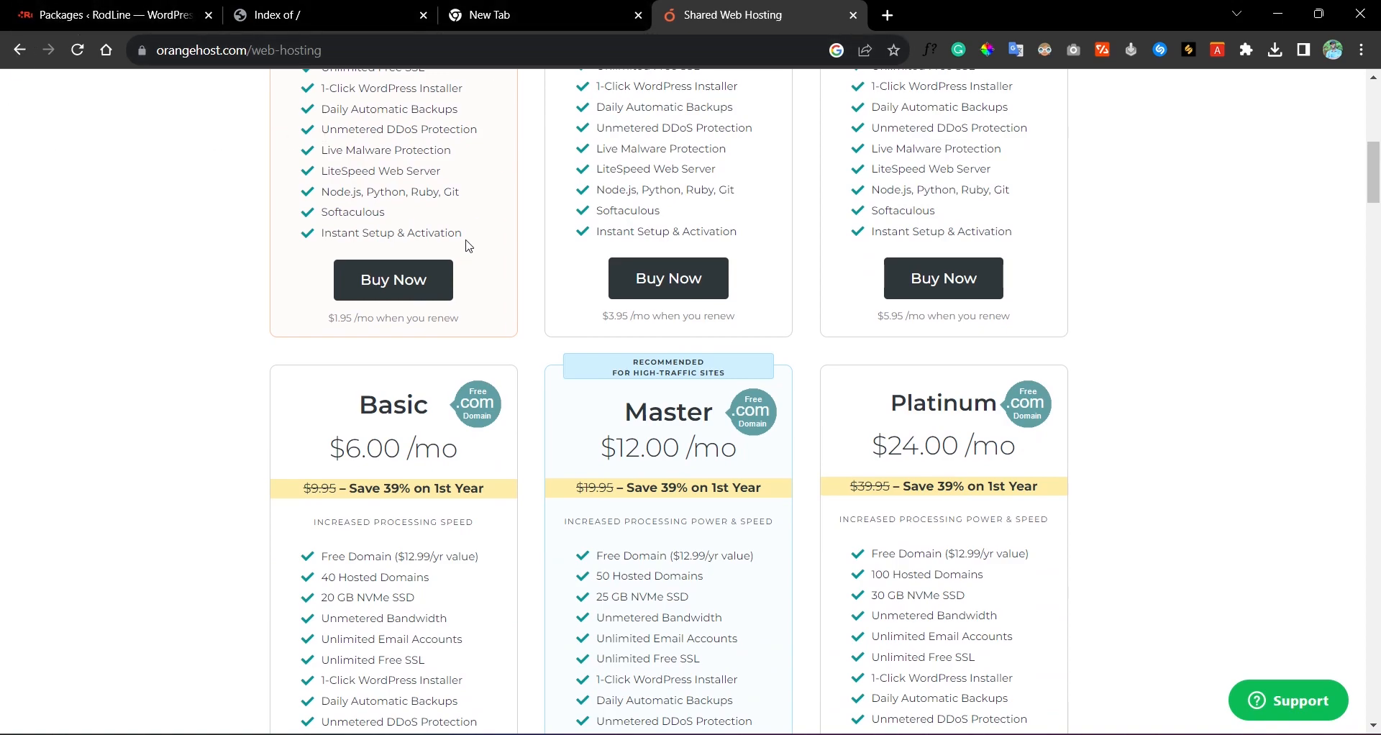
scroll(403, 249, up, 3)
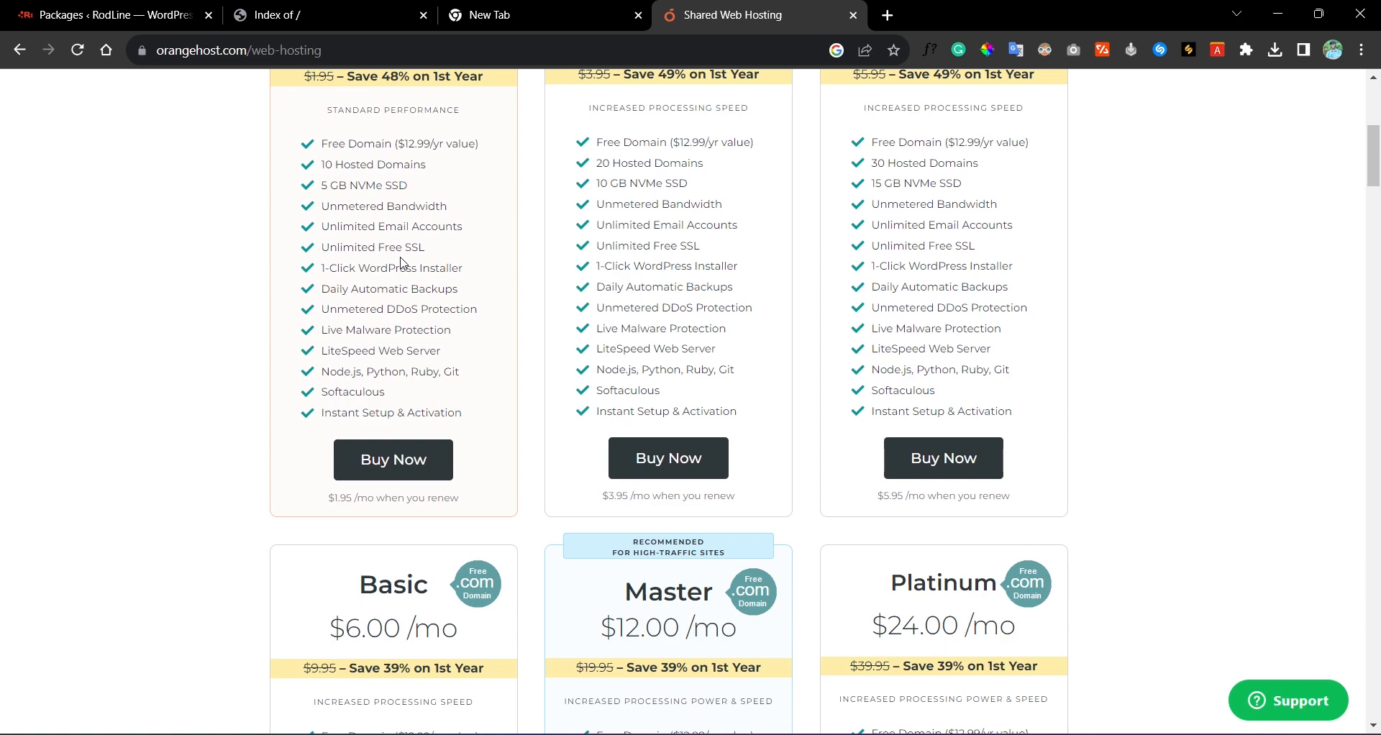
Step: Return to the Duplicator build page and look over its Build Status options
click(78, 6)
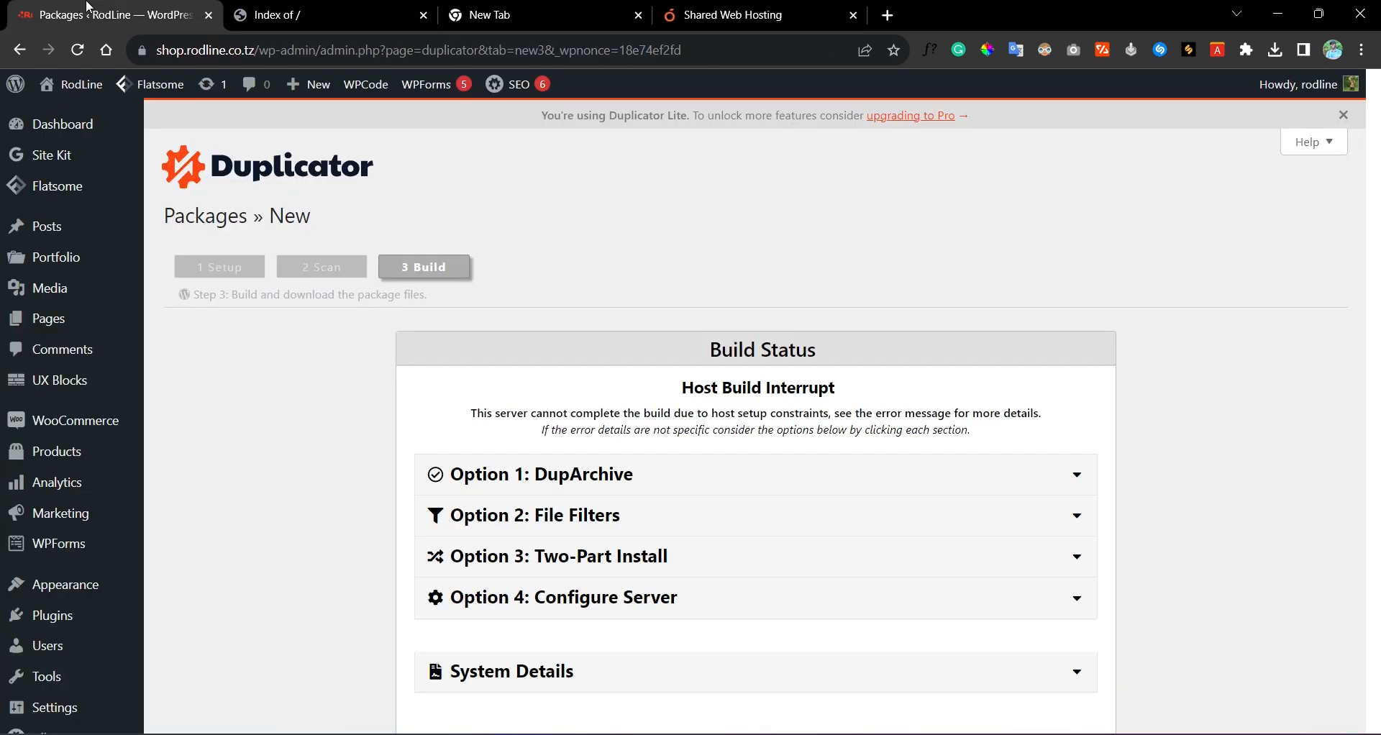
scroll(894, 299, down, 5)
scroll(894, 299, up, 5)
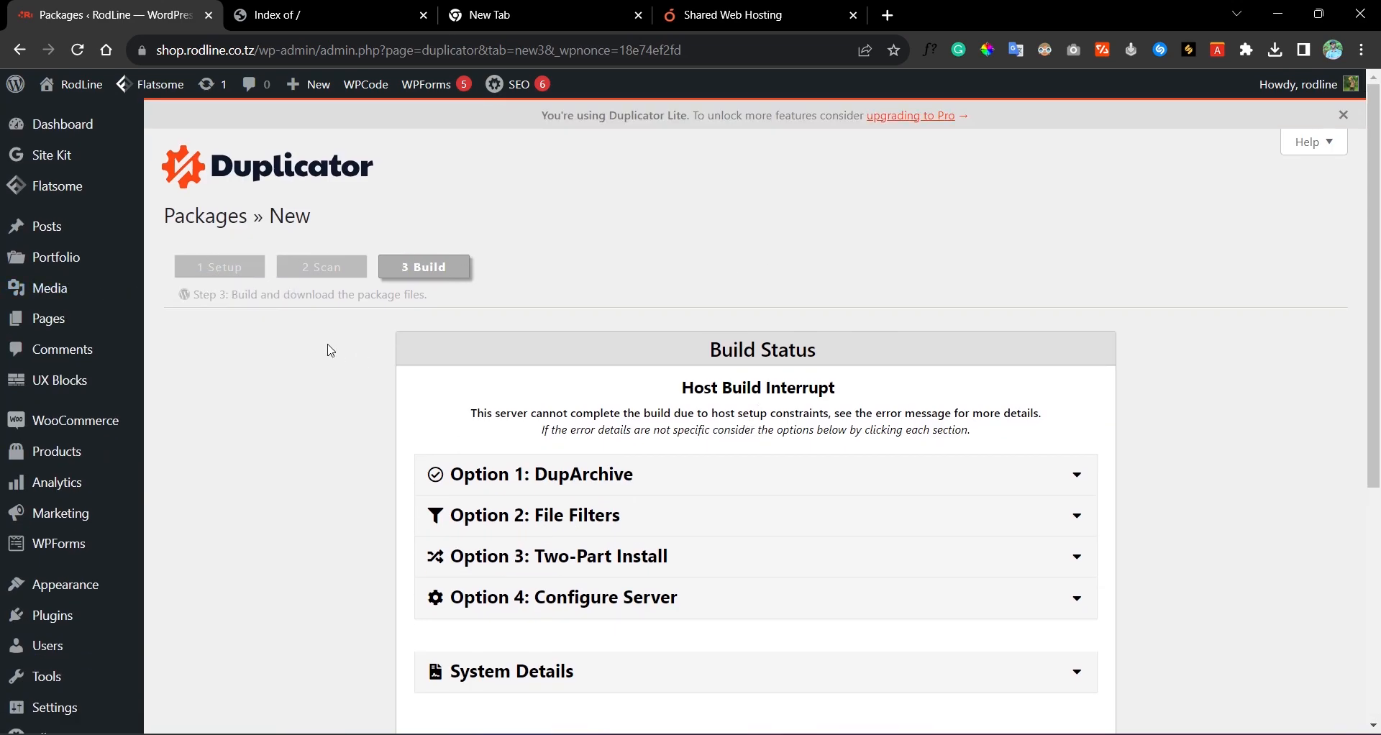
scroll(137, 479, down, 3)
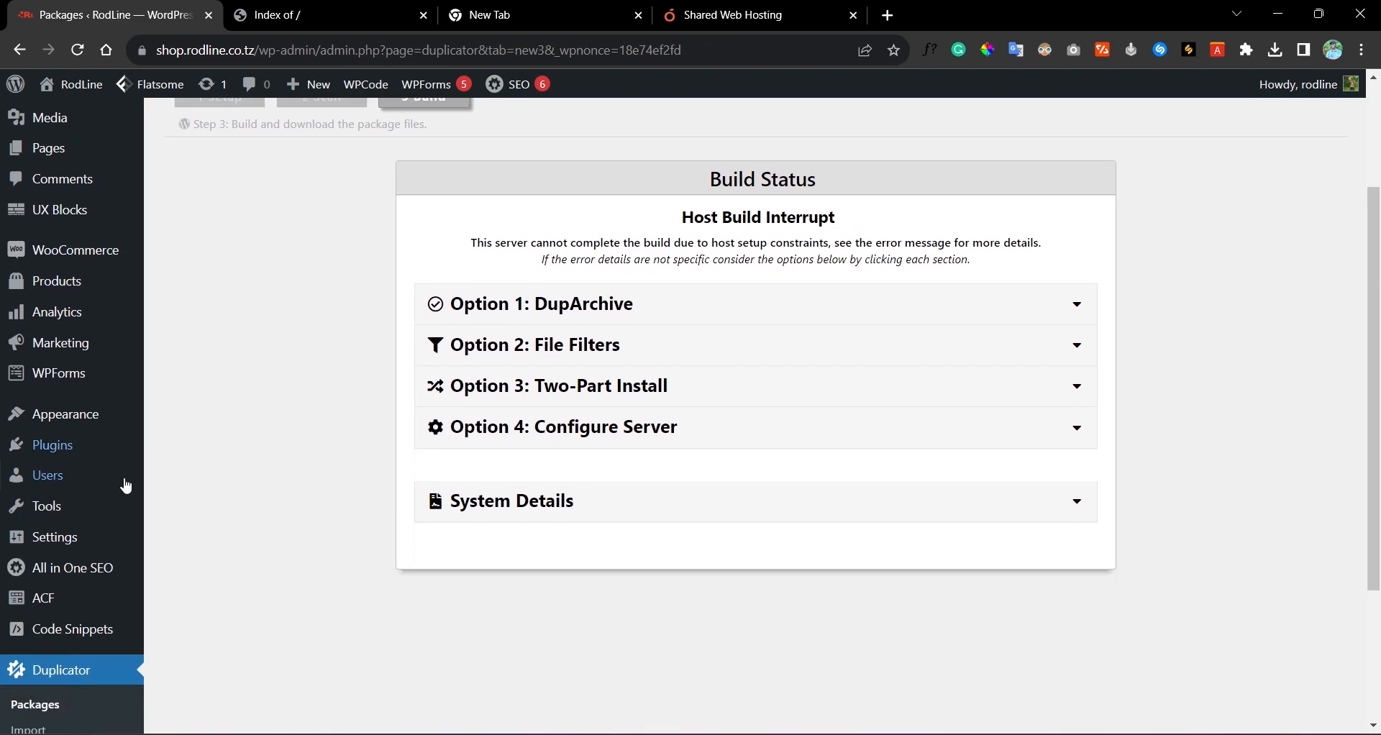
scroll(185, 324, up, 2)
scroll(173, 346, down, 4)
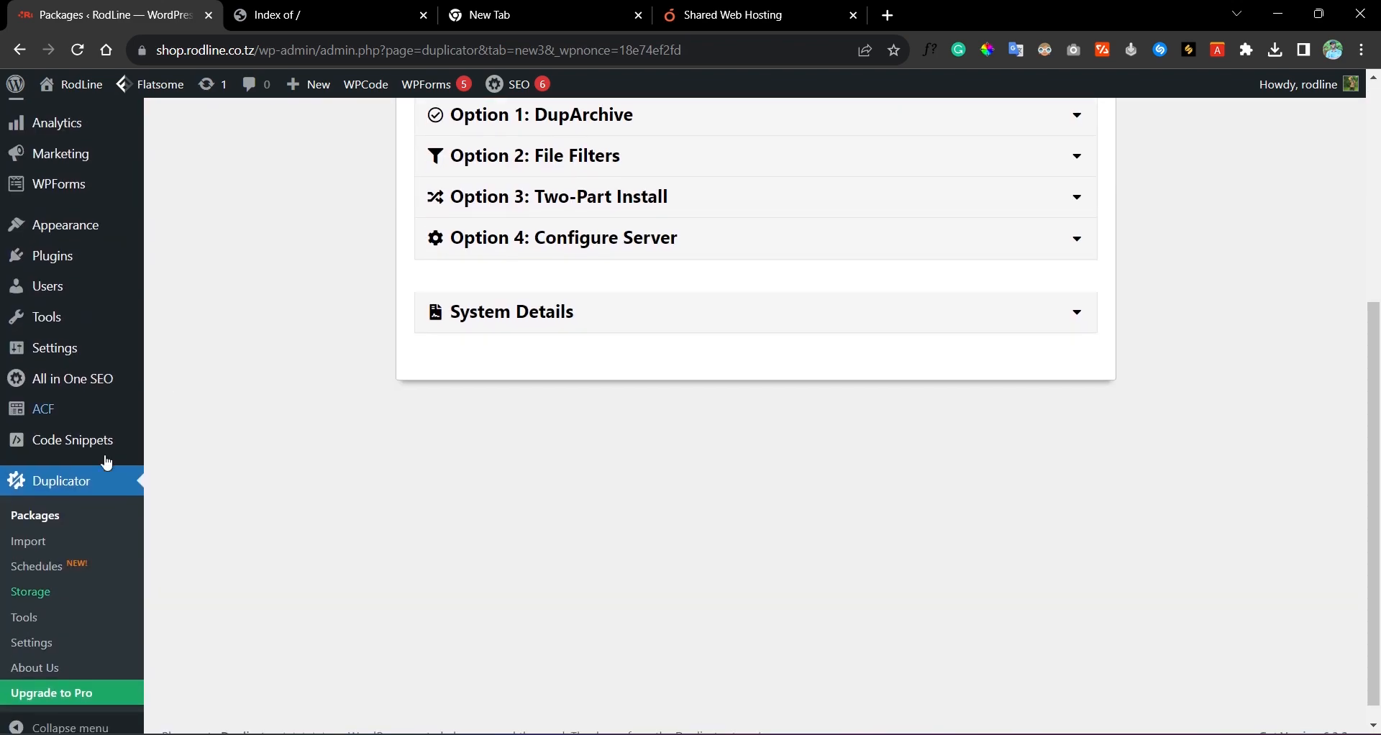
Step: Open Duplicator's package list, examine the rodway package's entry, and check the browser's recent downloads
click(52, 513)
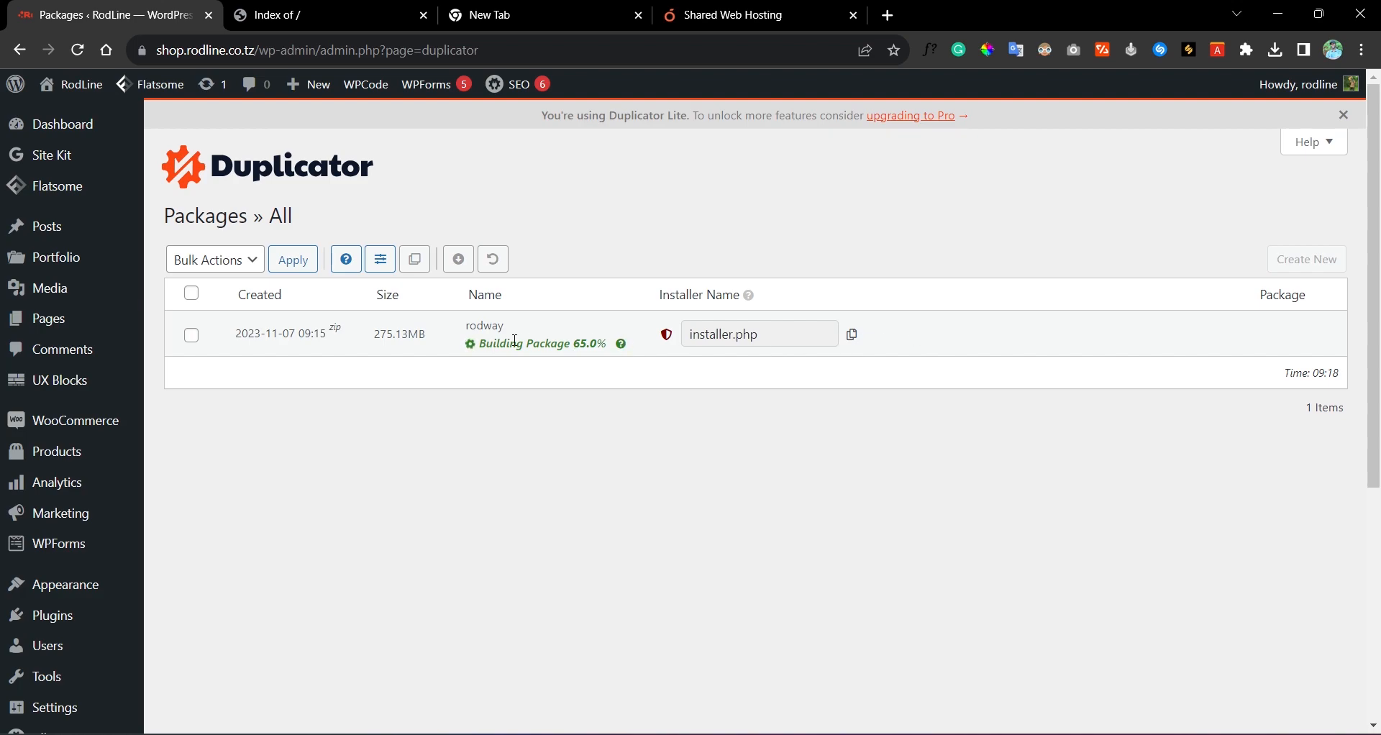
click(546, 346)
click(1140, 339)
double_click(391, 334)
click(298, 333)
click(563, 329)
scroll(632, 367, down, 6)
scroll(632, 367, up, 6)
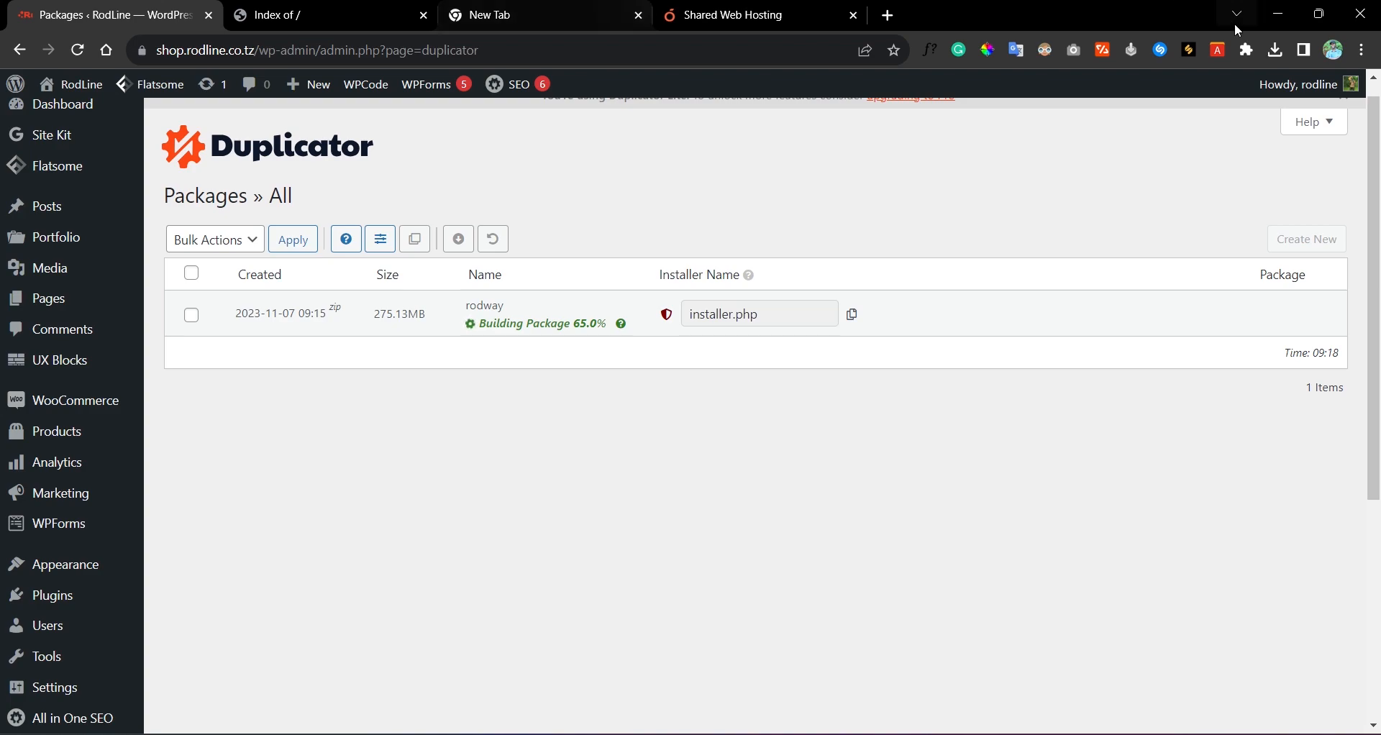
click(1273, 49)
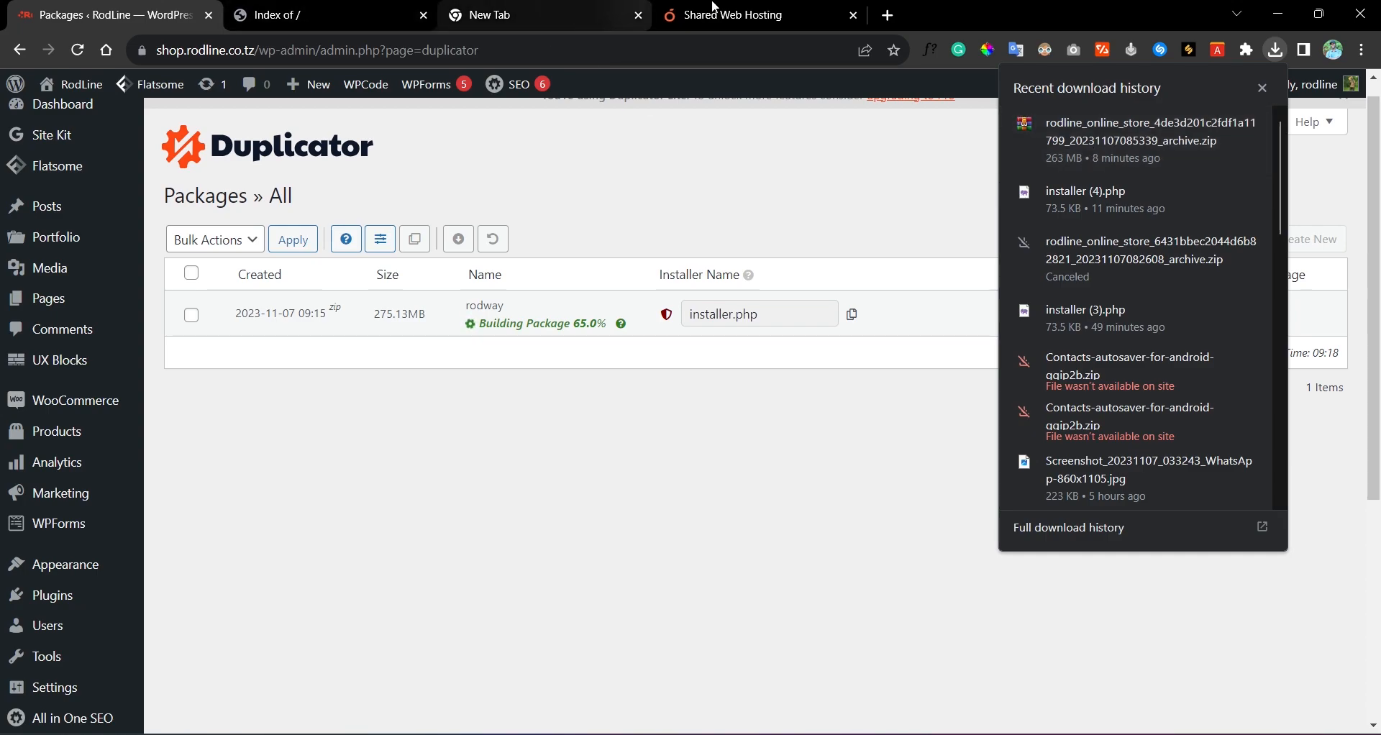
Step: Return to the OrangeHost site and log in to the client area with the existing Google account
click(761, 8)
scroll(467, 201, up, 6)
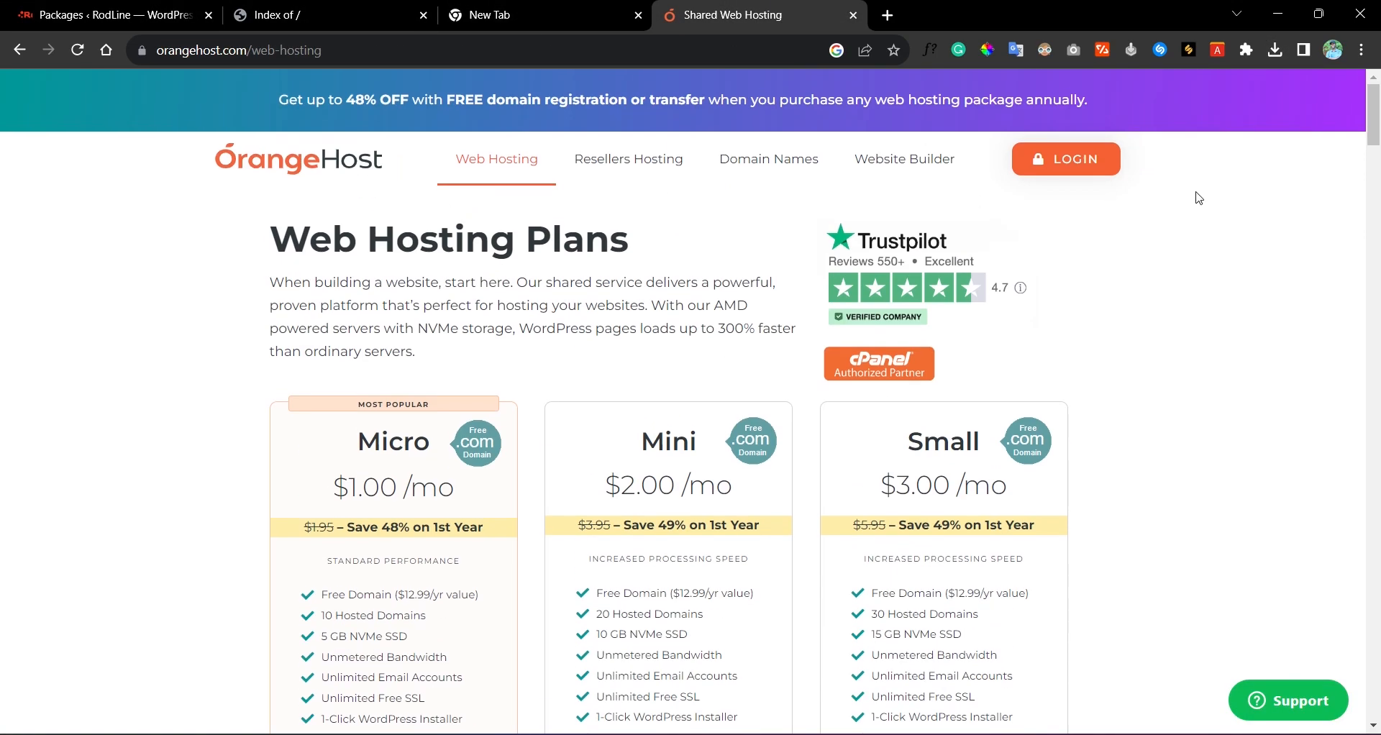
click(1065, 174)
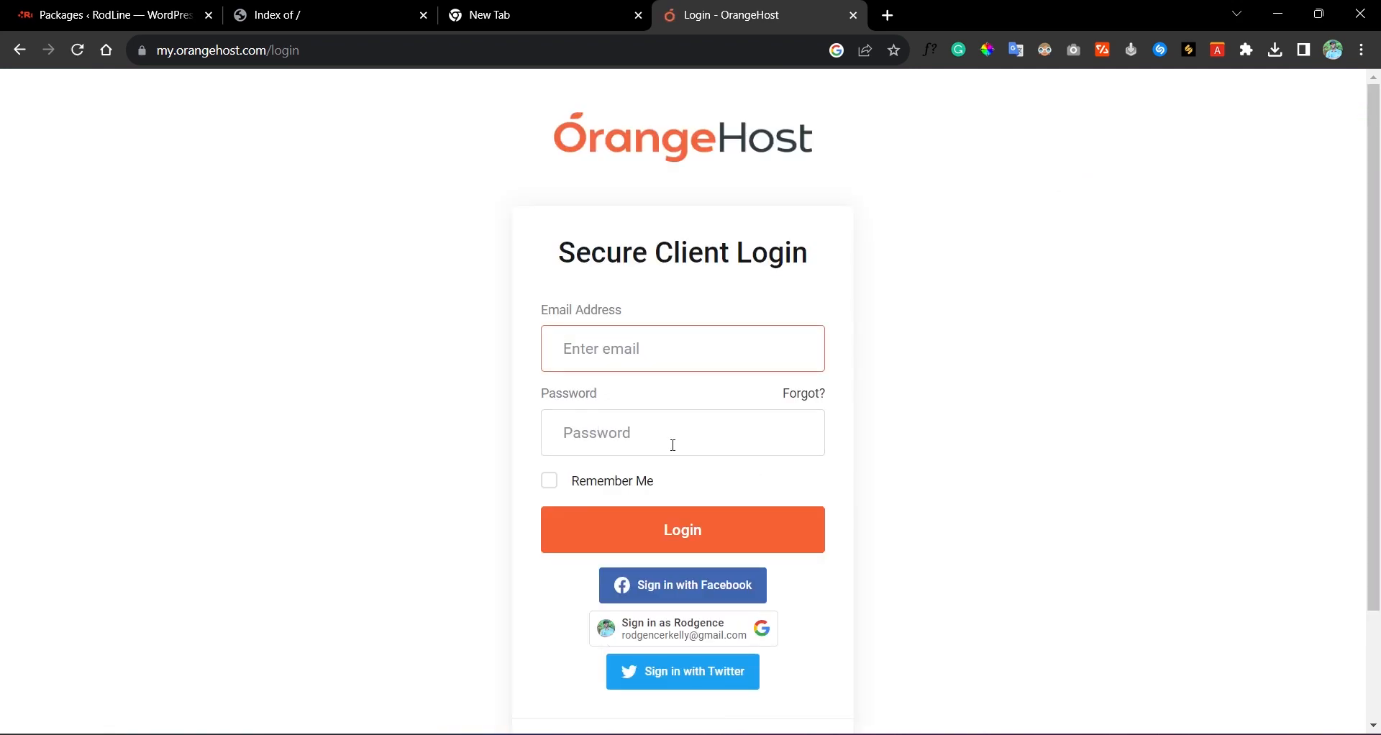
click(692, 638)
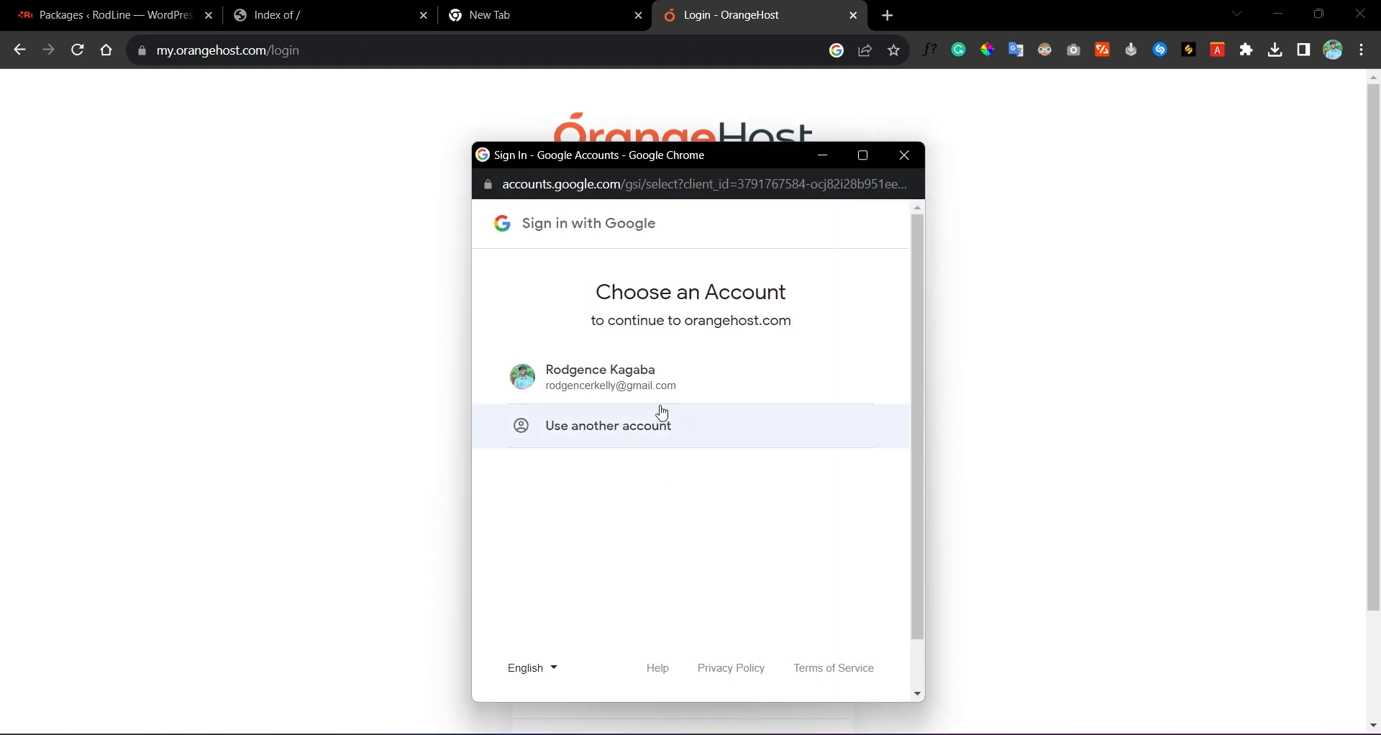
click(667, 381)
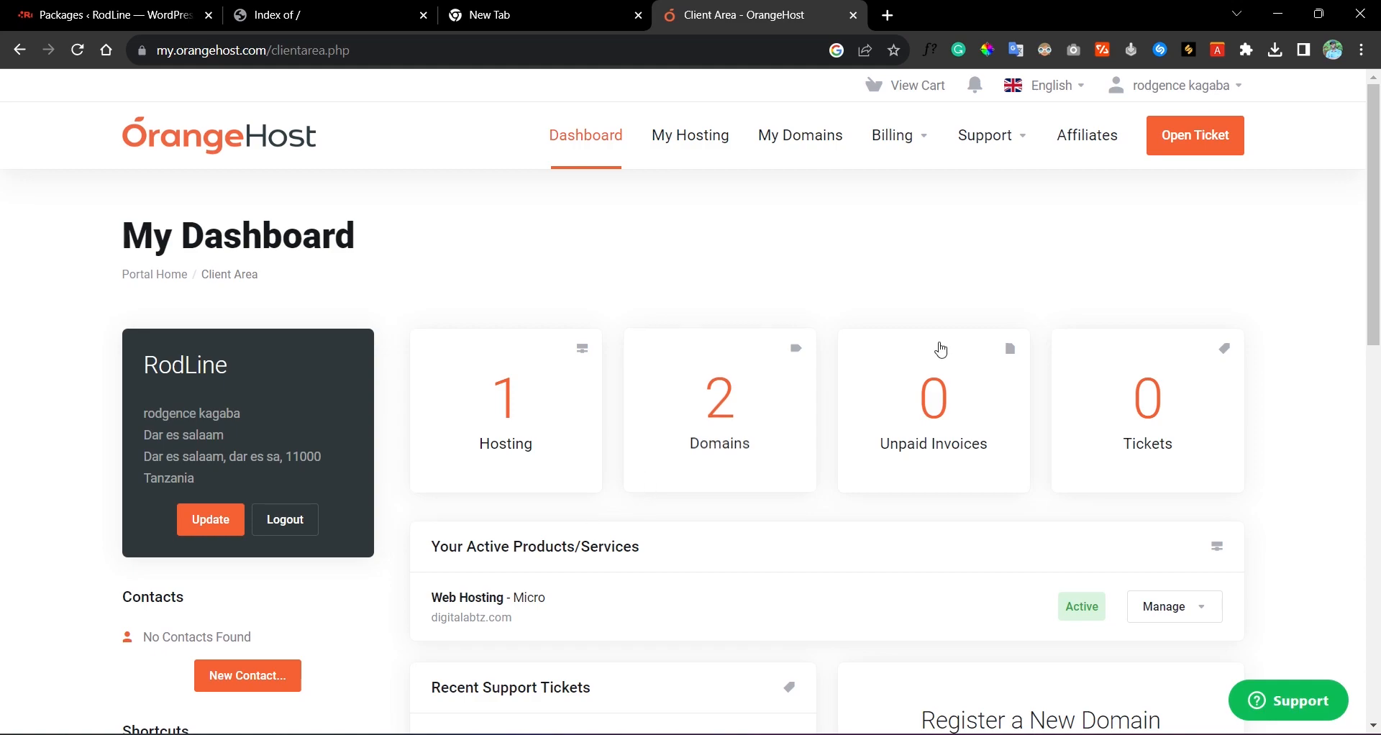
Step: Open the Web Hosting - Micro service for digitalabtz.com from the hosting services and log in to its cPanel
click(504, 440)
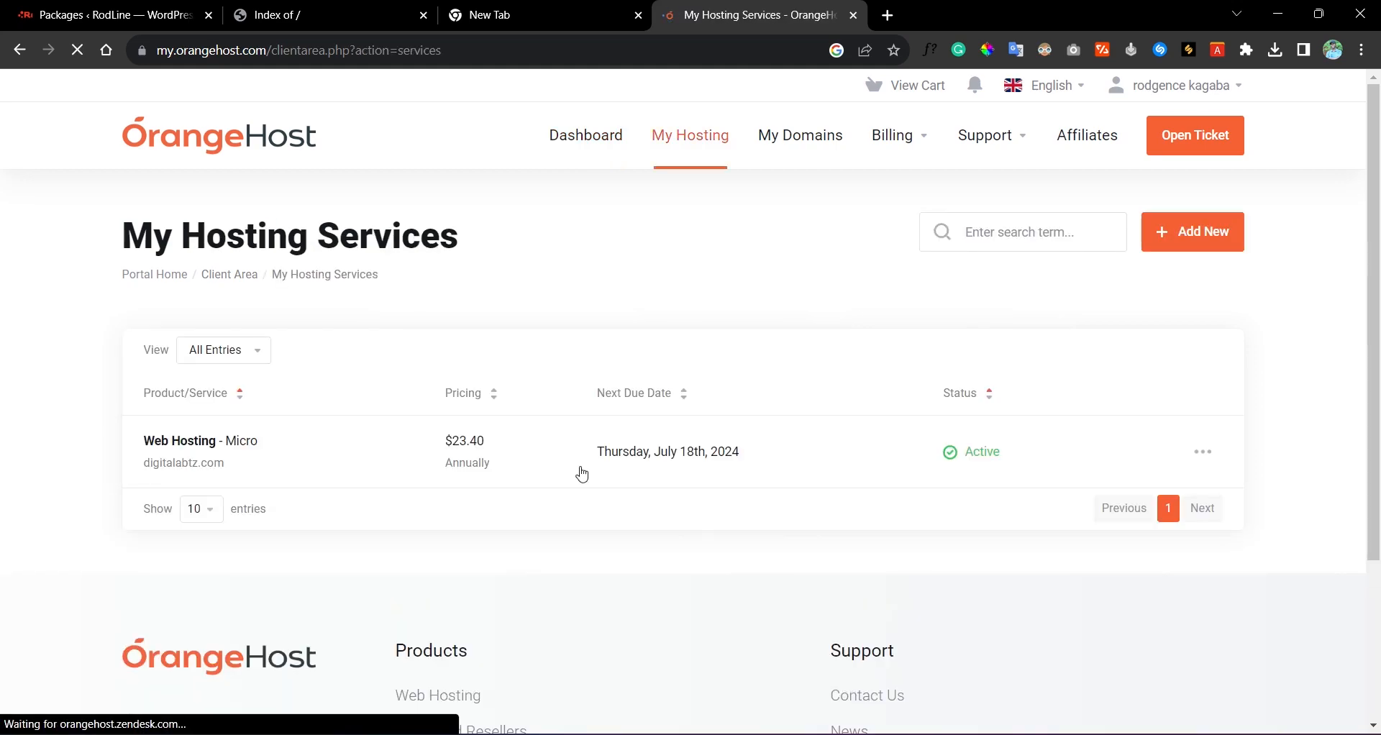
click(606, 469)
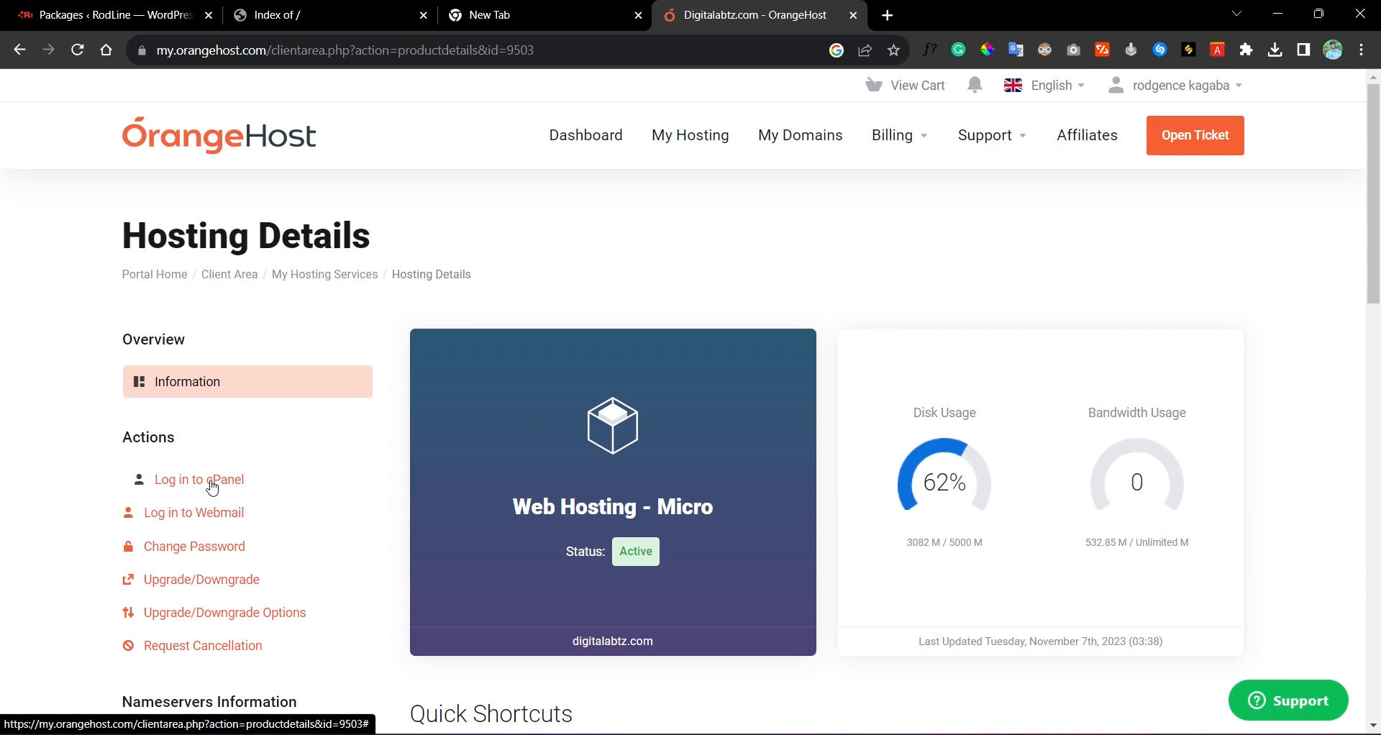
double_click(214, 480)
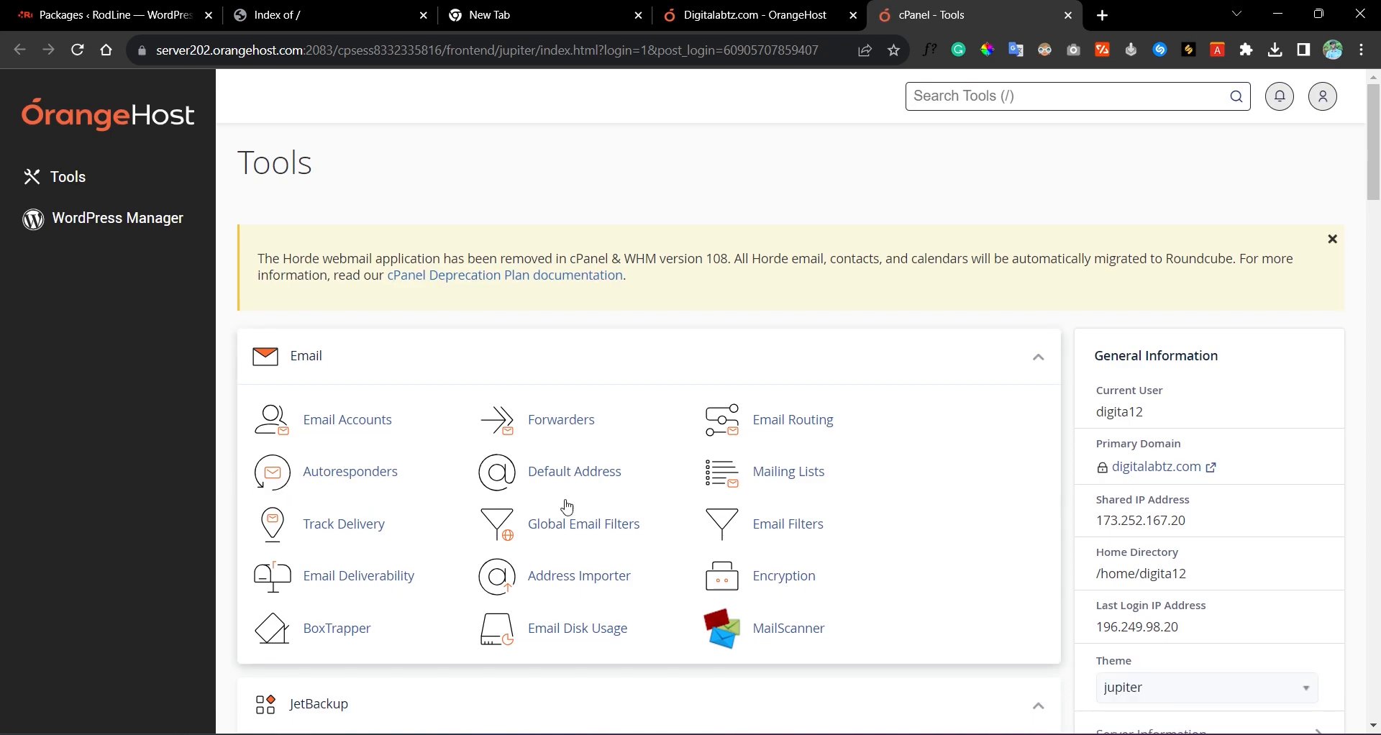
Step: Find the file management tools in cPanel and open the File Manager
scroll(744, 488, down, 5)
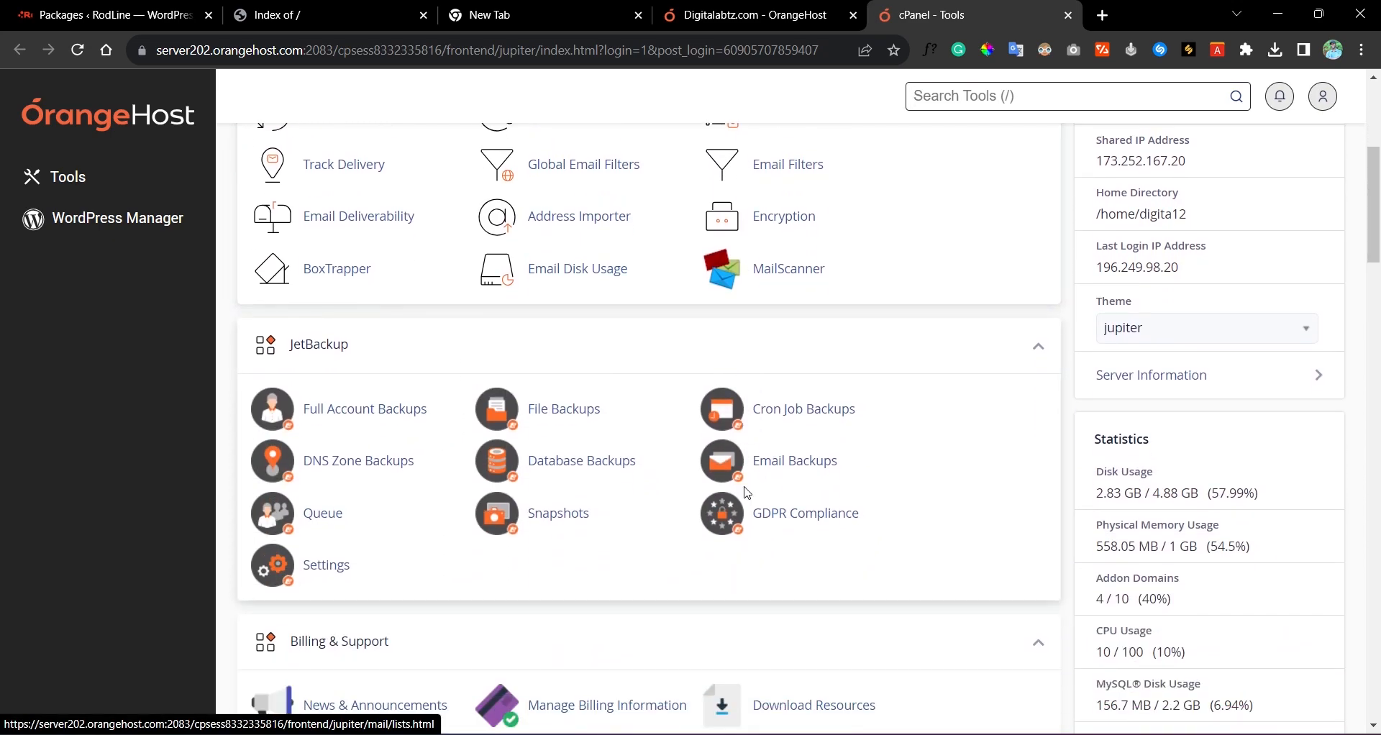
scroll(682, 471, down, 3)
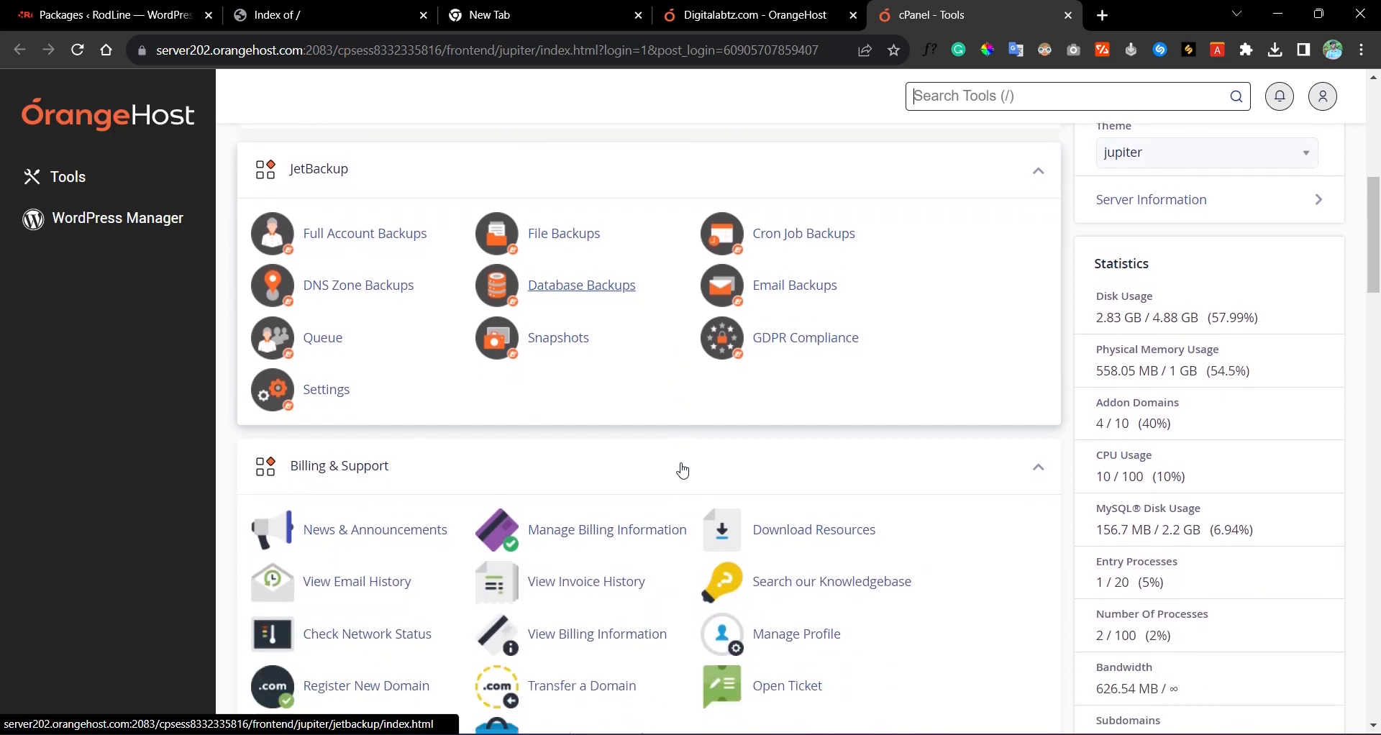
middle_click(684, 467)
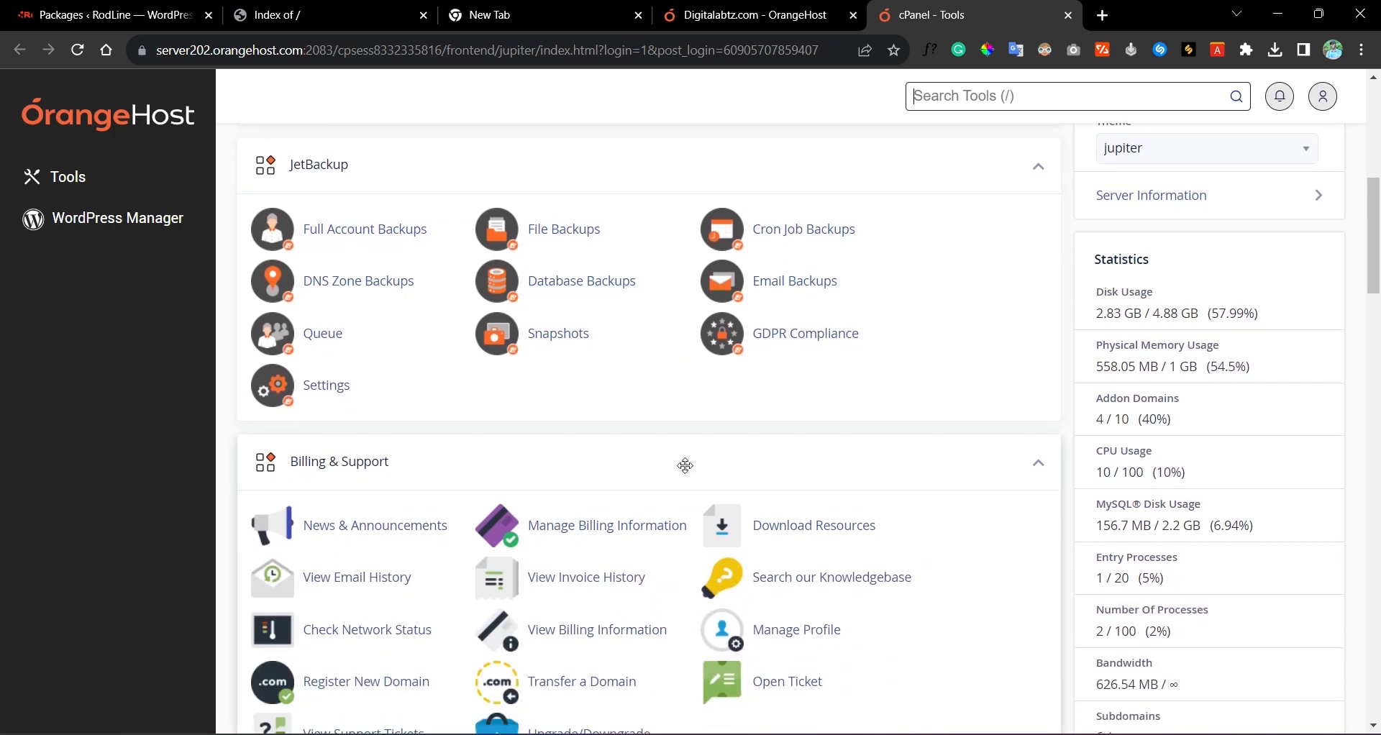
scroll(659, 449, down, 5)
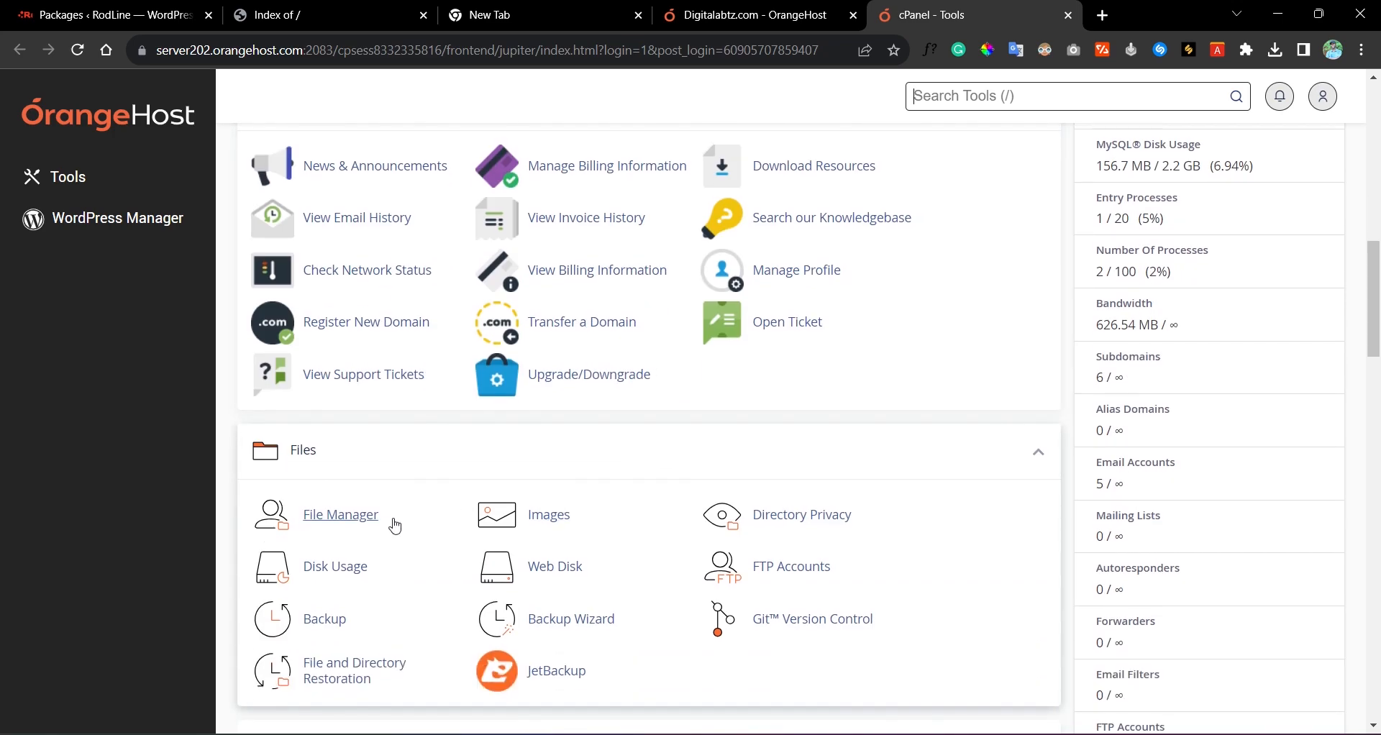
click(360, 524)
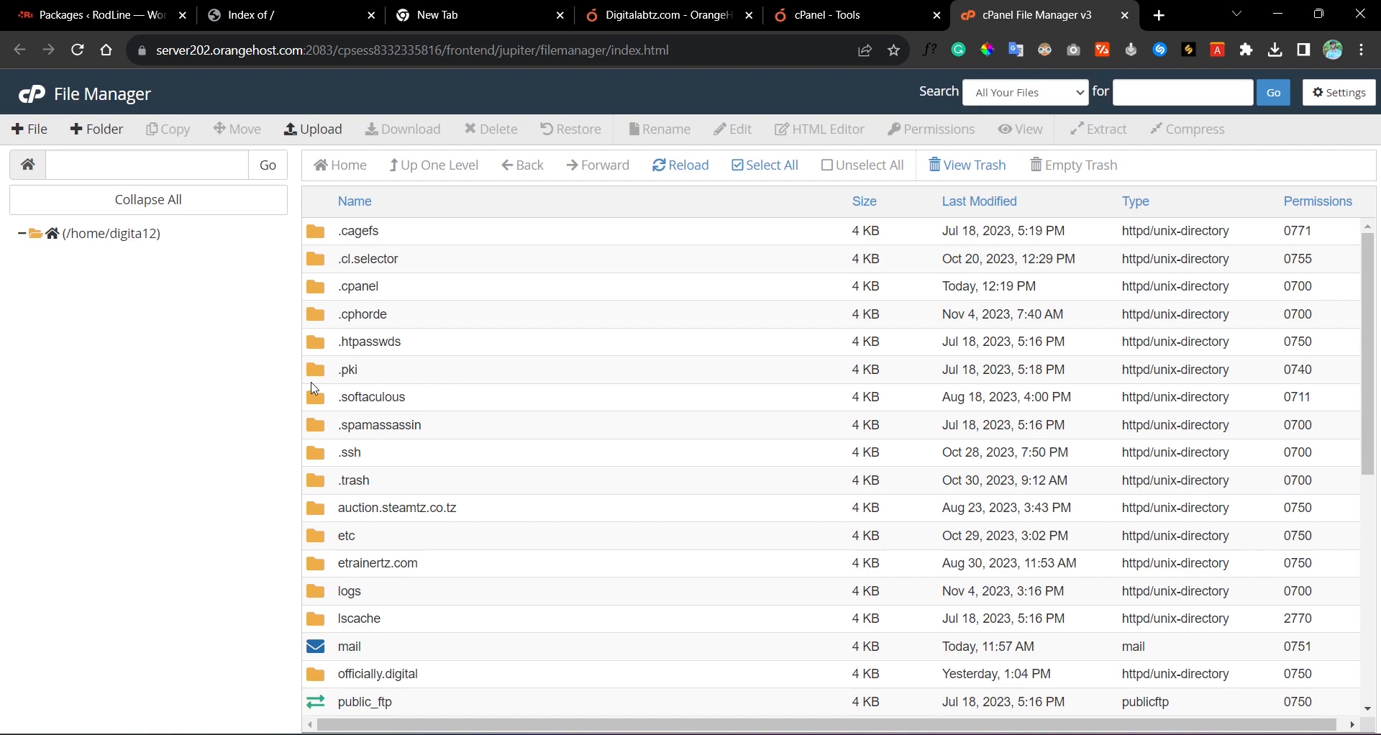
Step: Look over the home directory's domain folders and compare the rodline.co.tz index page's address with the shop.rodline.co.tz Duplicator page
scroll(430, 452, down, 3)
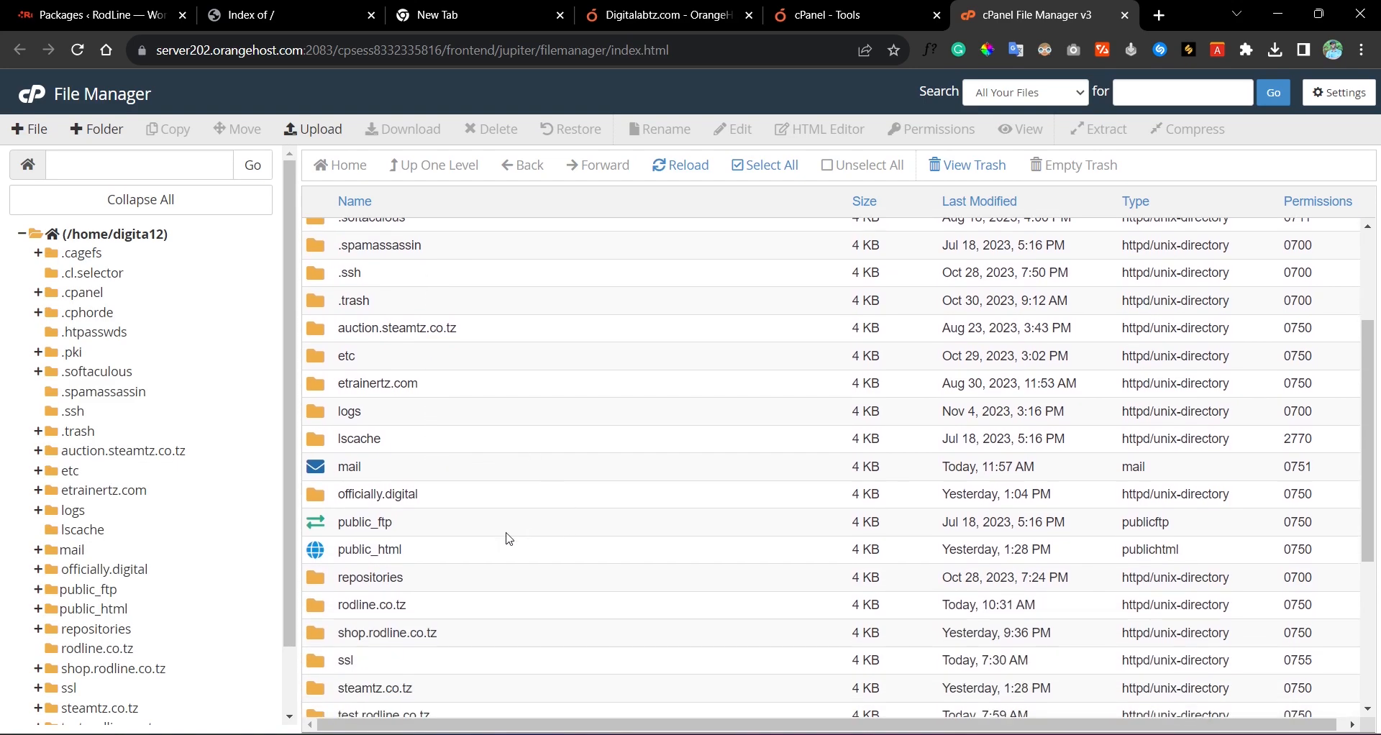
click(252, 15)
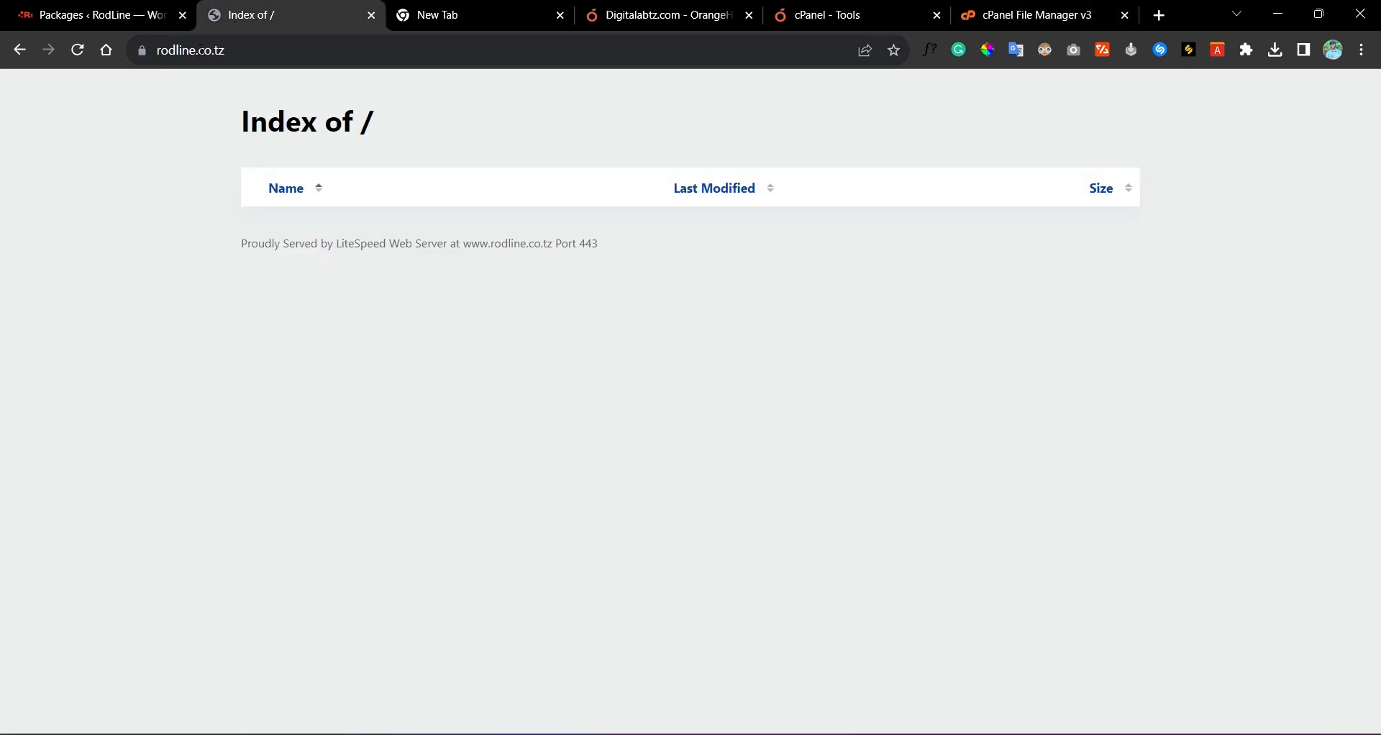
click(198, 52)
click(215, 51)
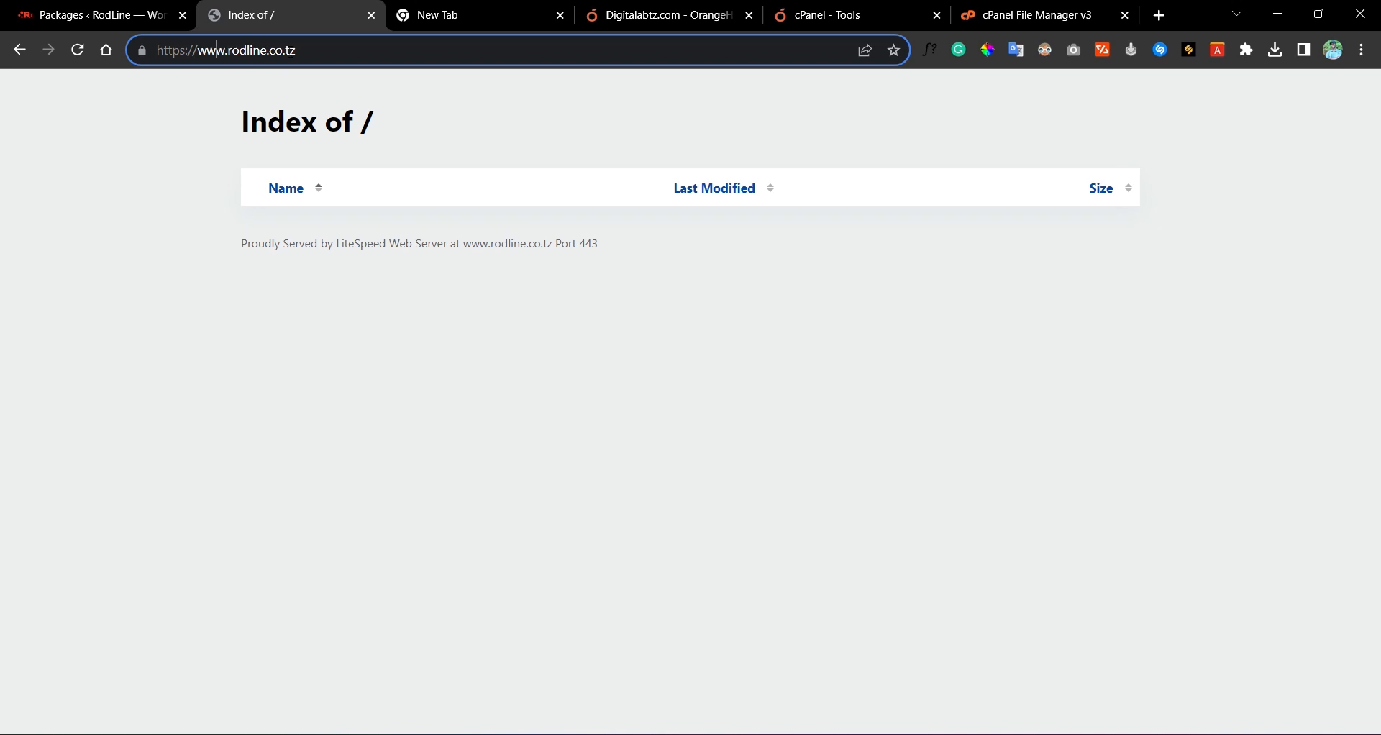
click(144, 15)
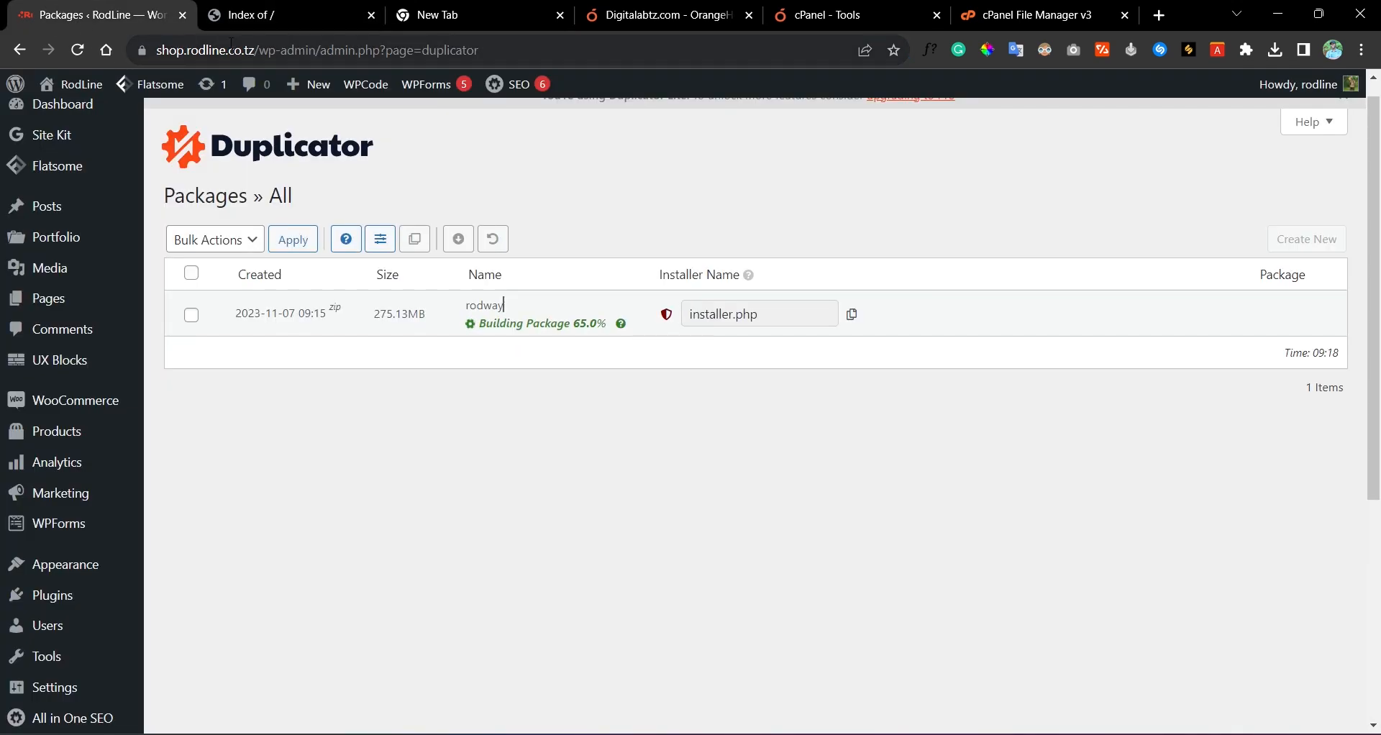
click(283, 9)
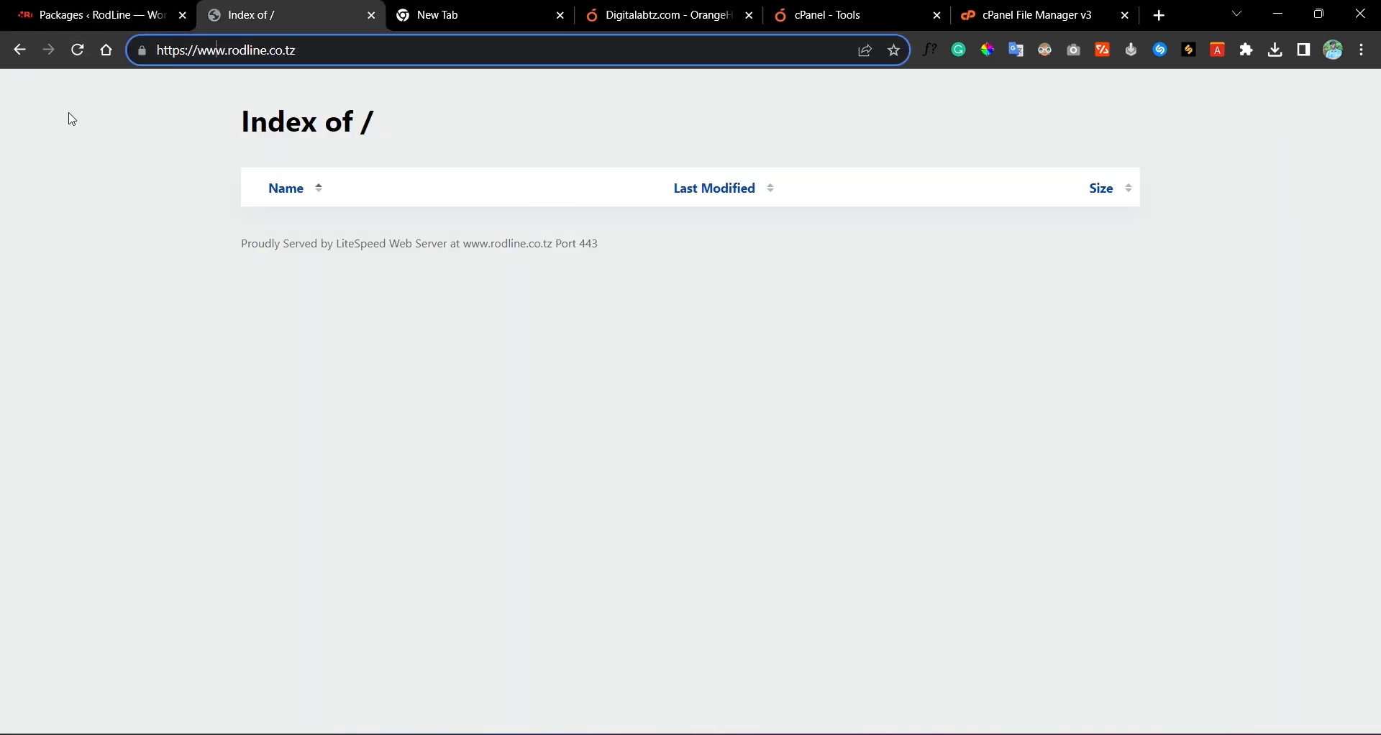
Step: Open the rodline.co.tz folder in the File Manager and start a file upload into it
click(1006, 13)
scroll(444, 503, down, 1)
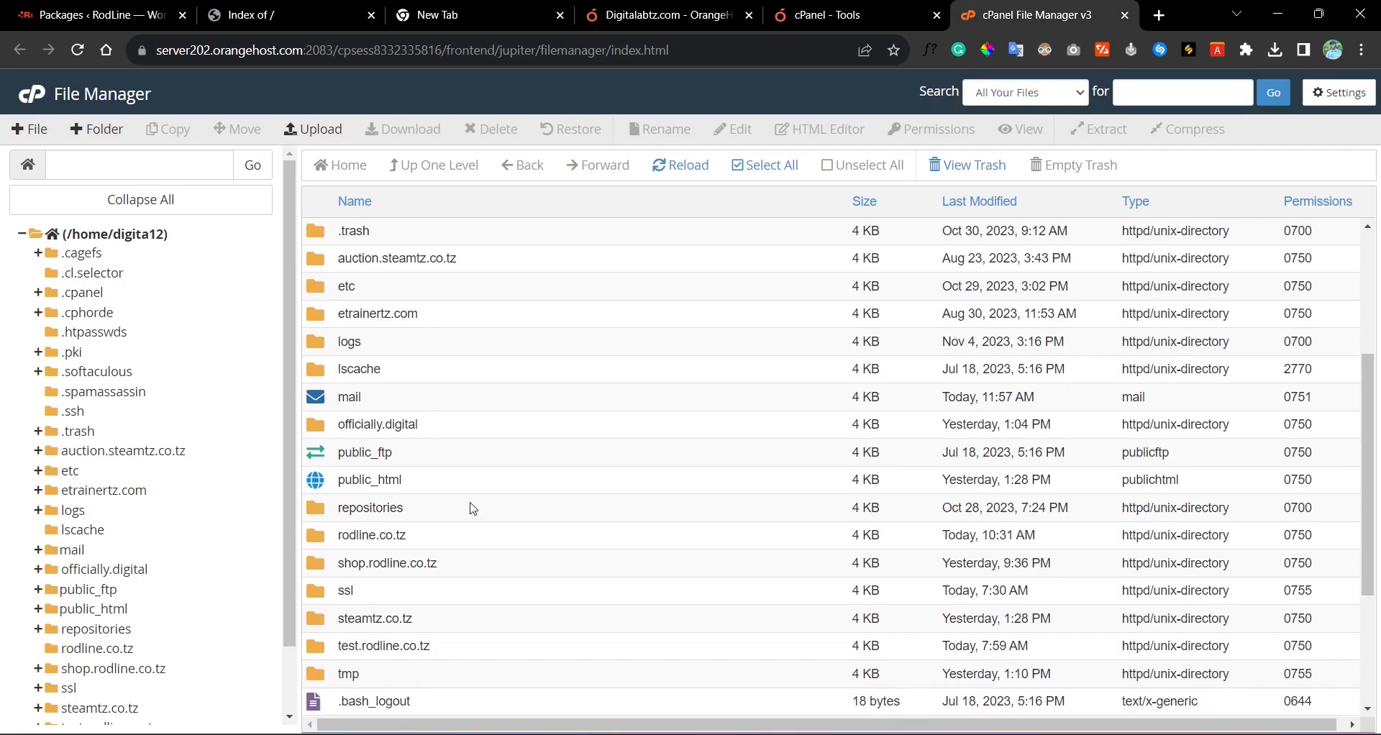
double_click(473, 525)
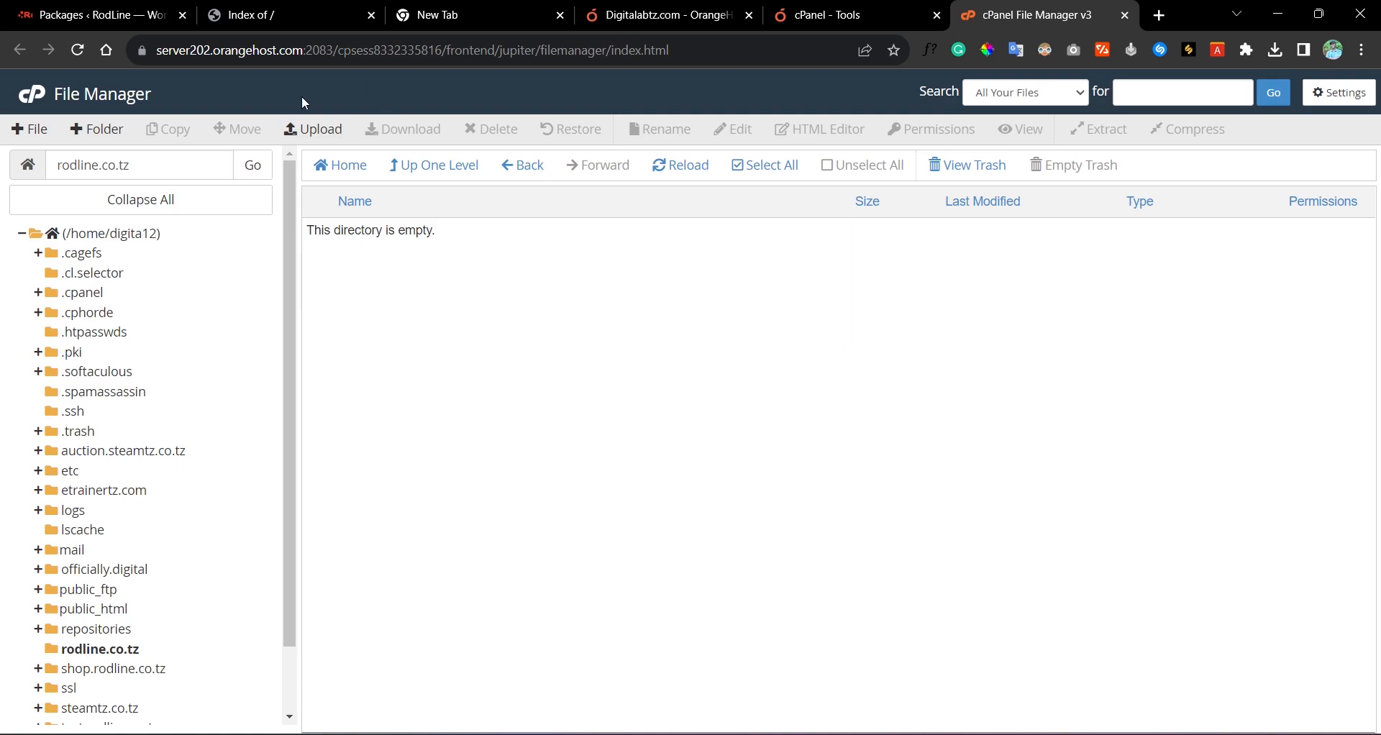
click(316, 131)
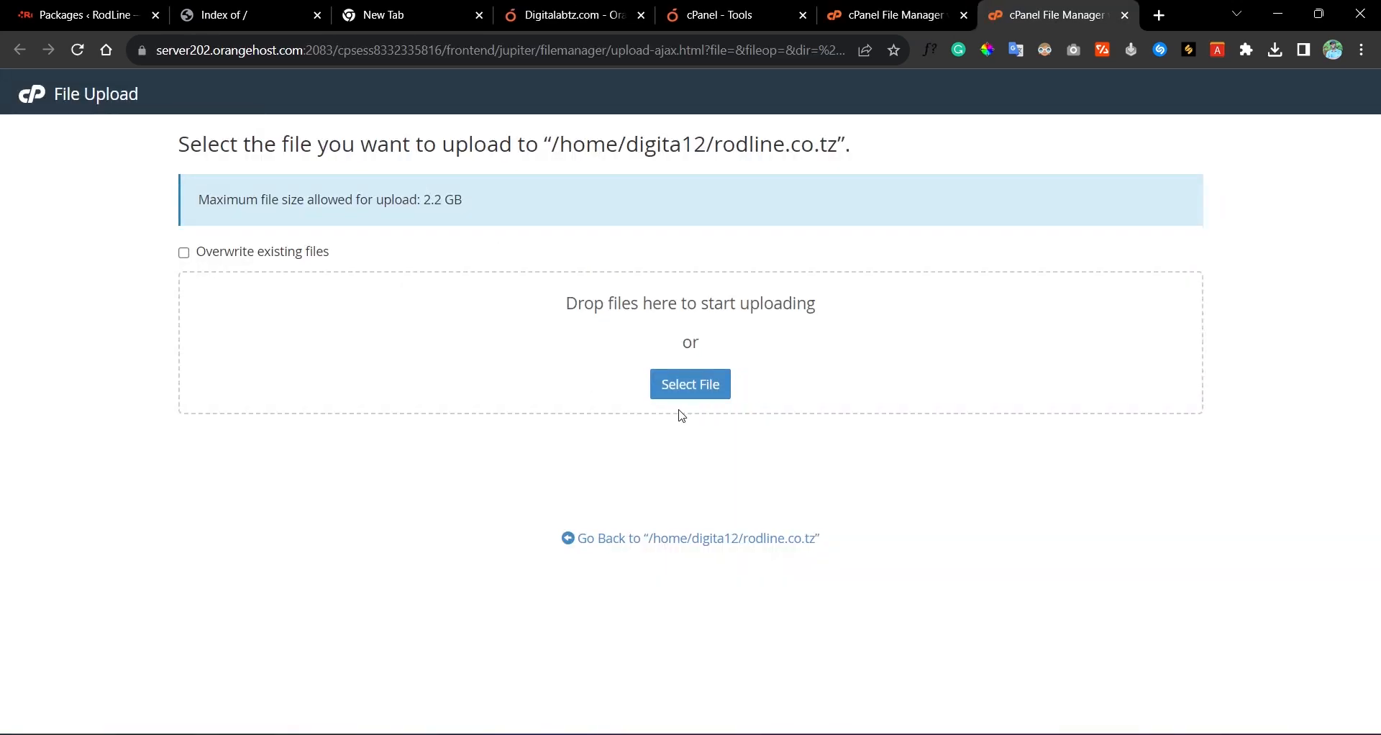
Step: Check the rodway package's build in Duplicator, and upload installer (4).php from Downloads to the rodline.co.tz folder
click(76, 15)
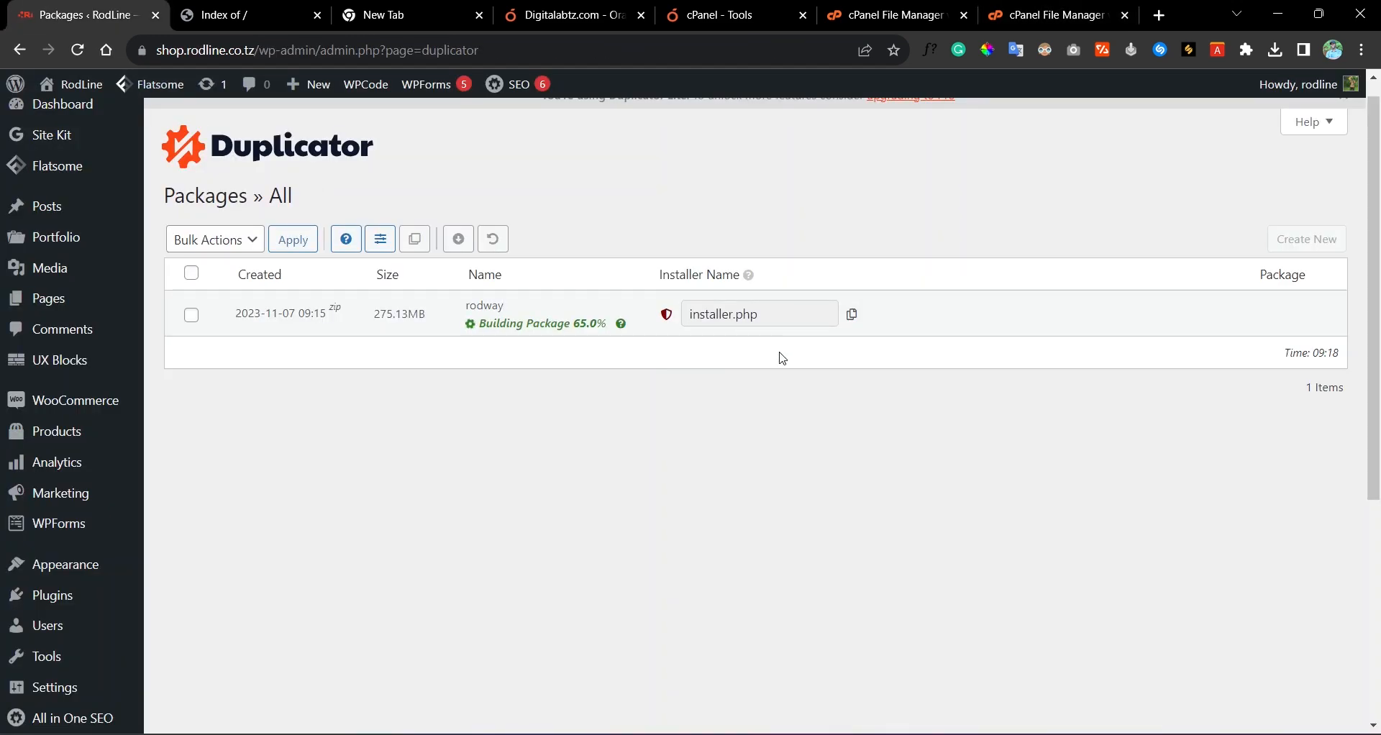
click(1081, 6)
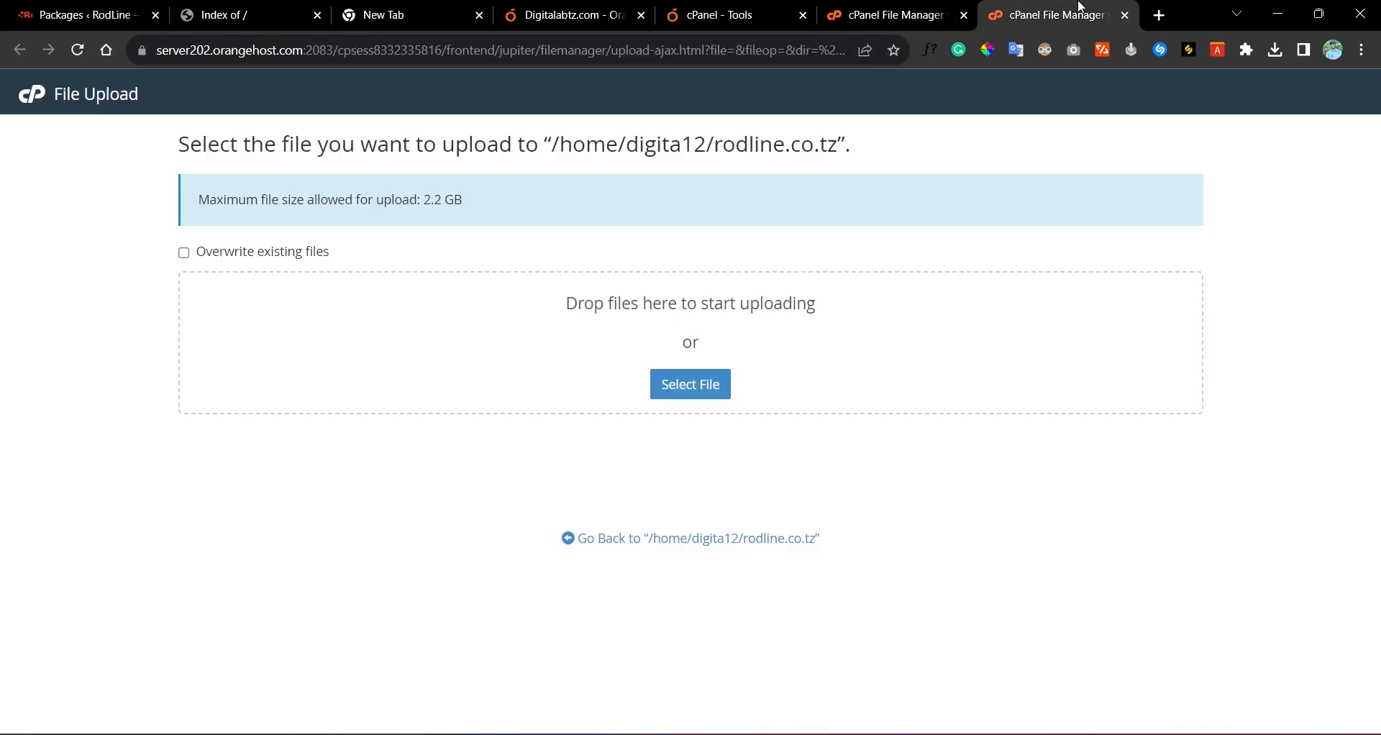
click(683, 389)
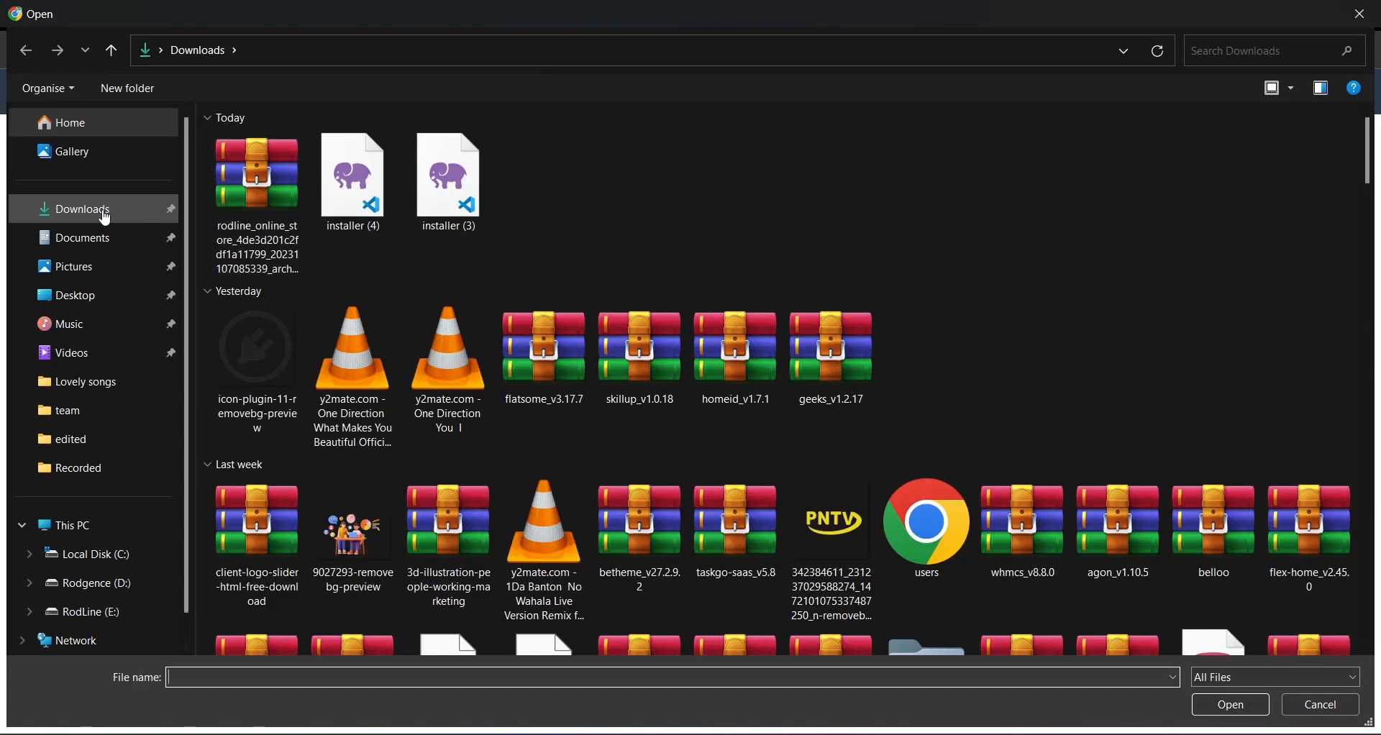
click(223, 198)
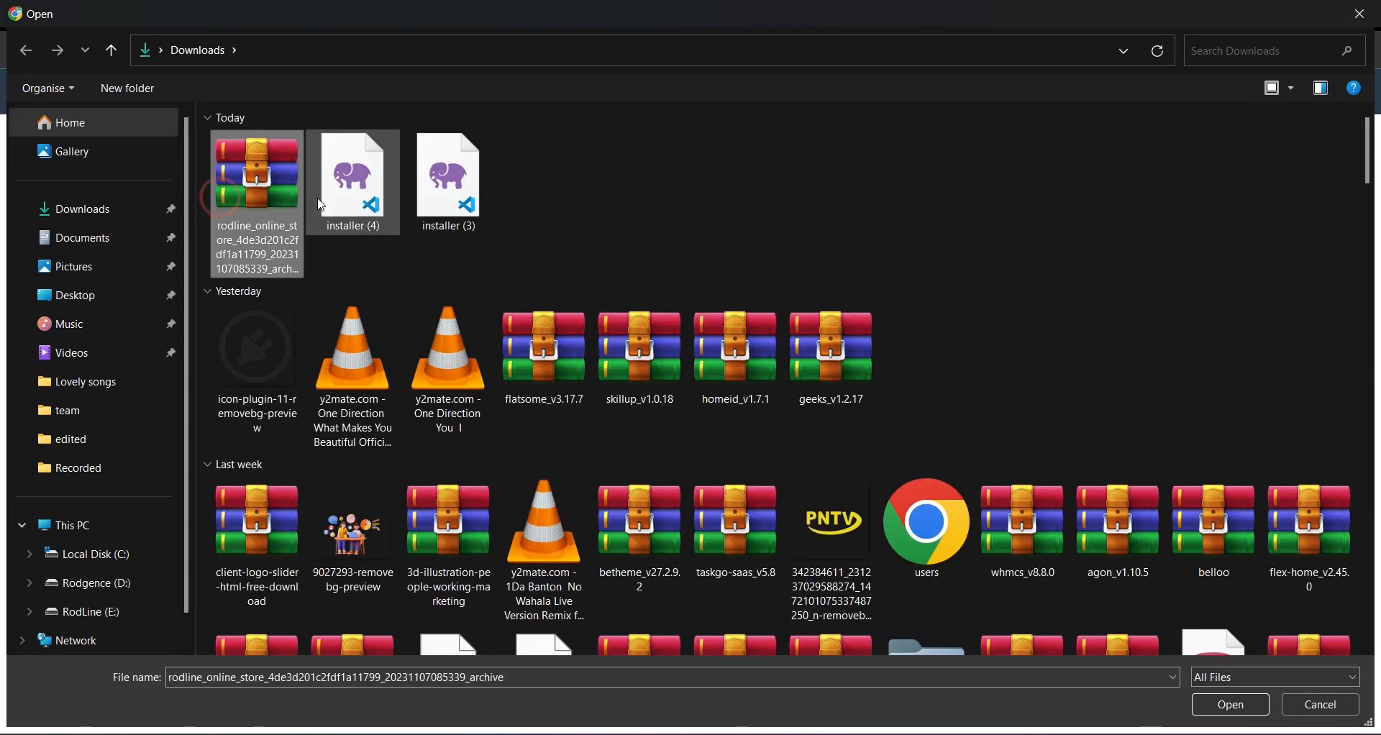
click(342, 201)
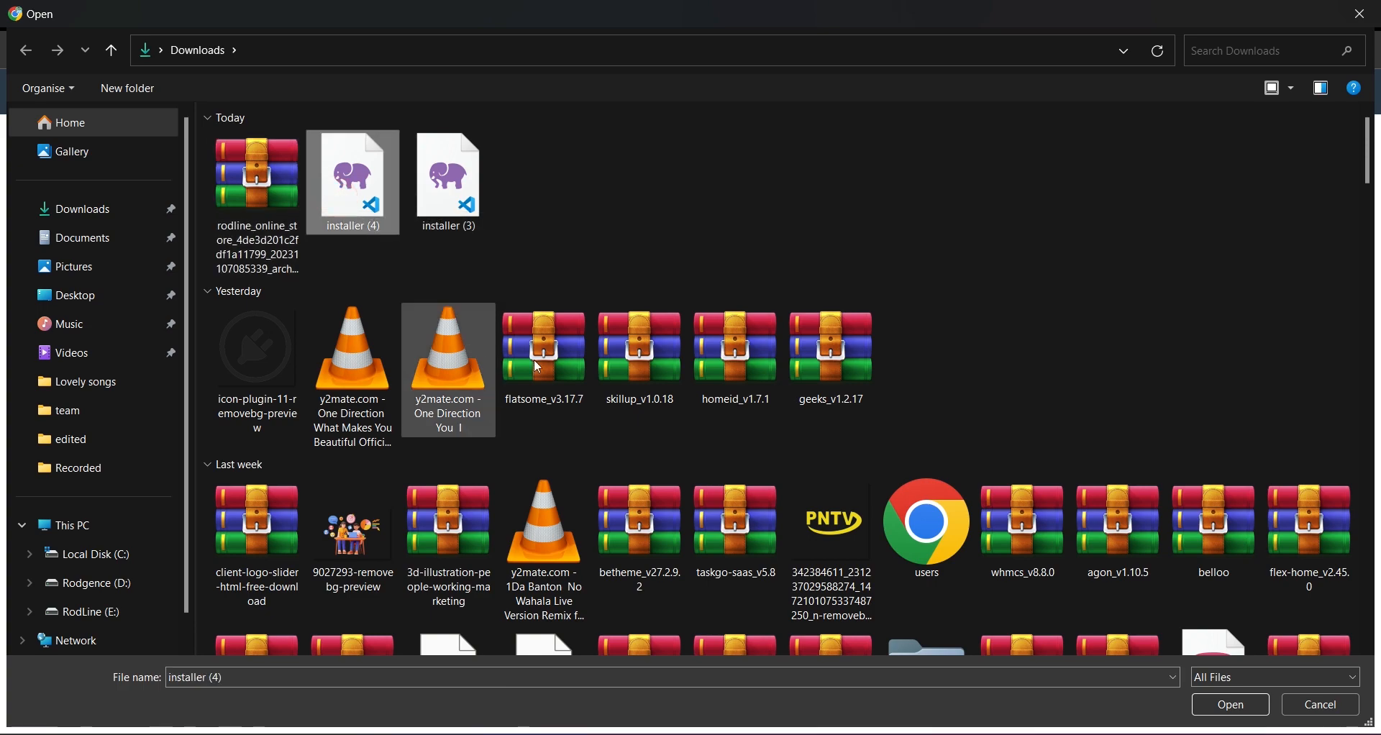
click(1259, 704)
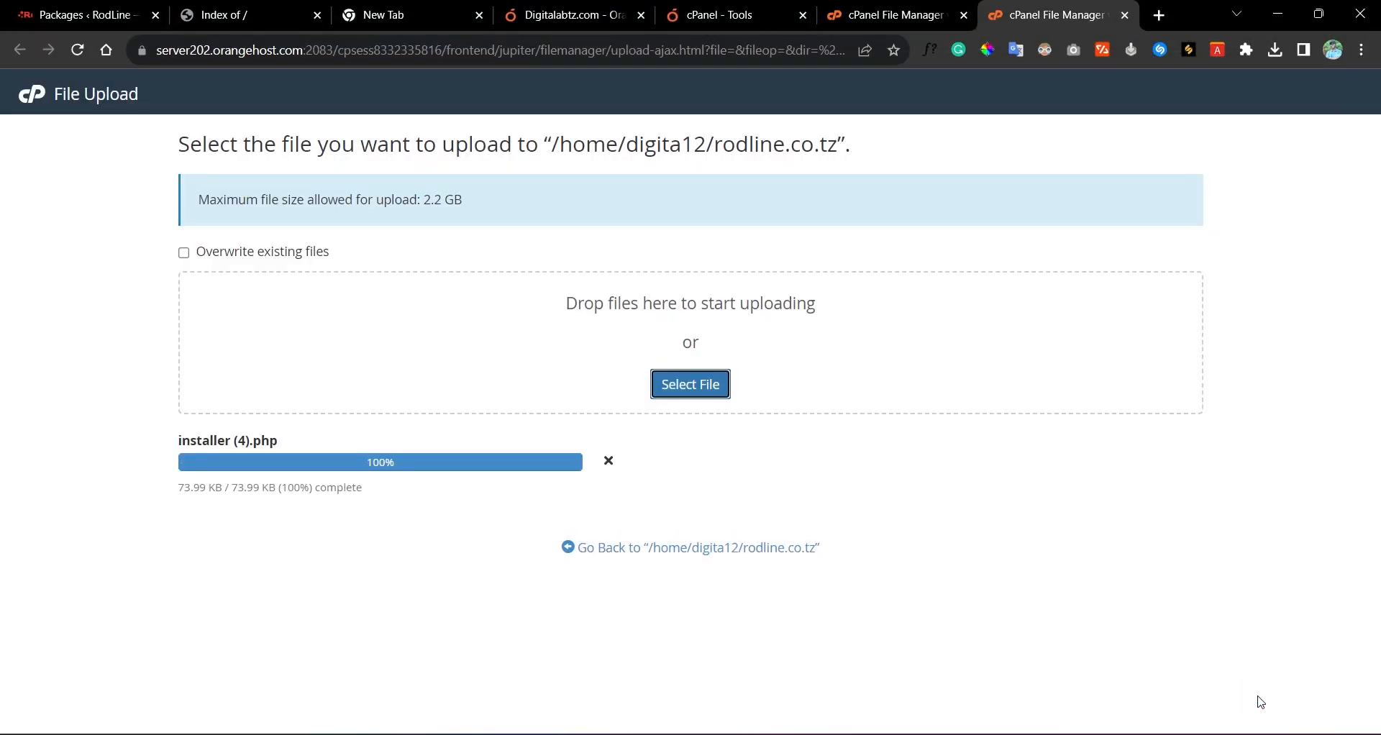
click(672, 392)
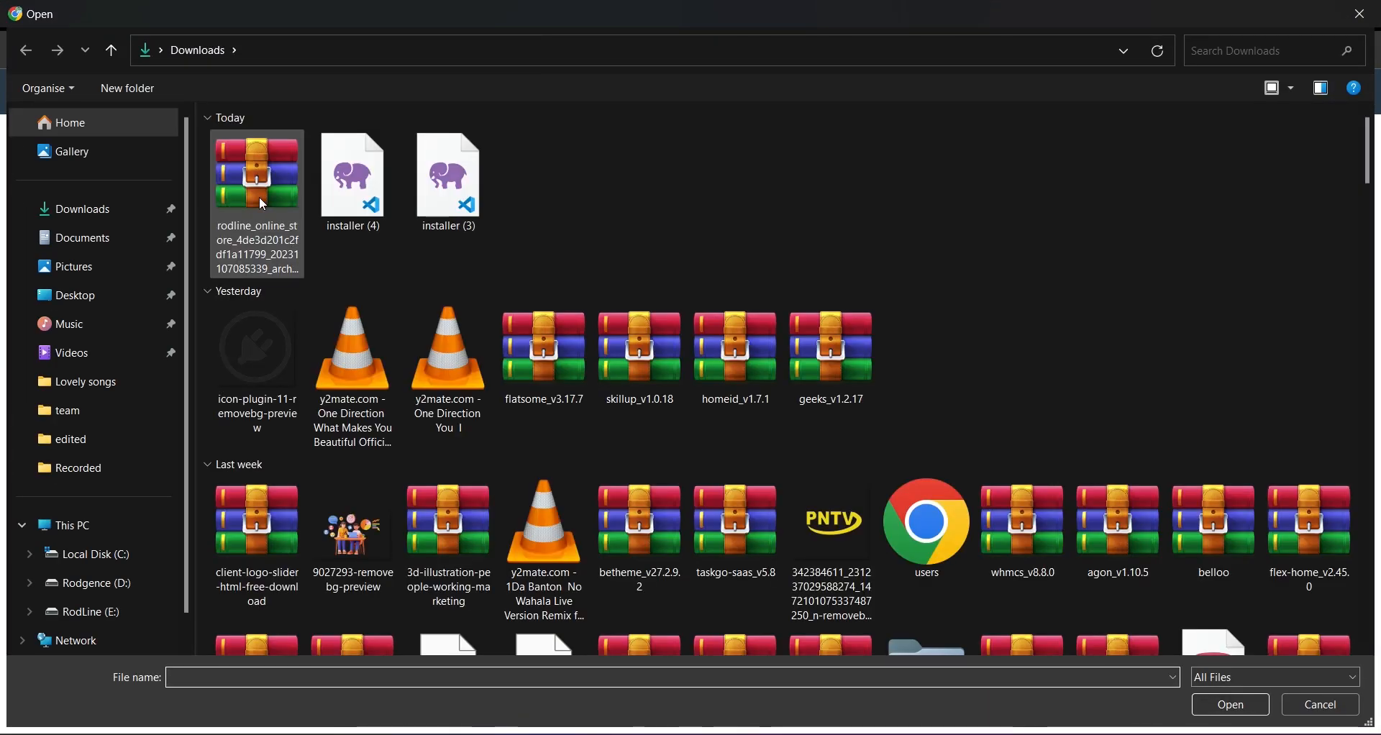
click(259, 196)
click(1236, 706)
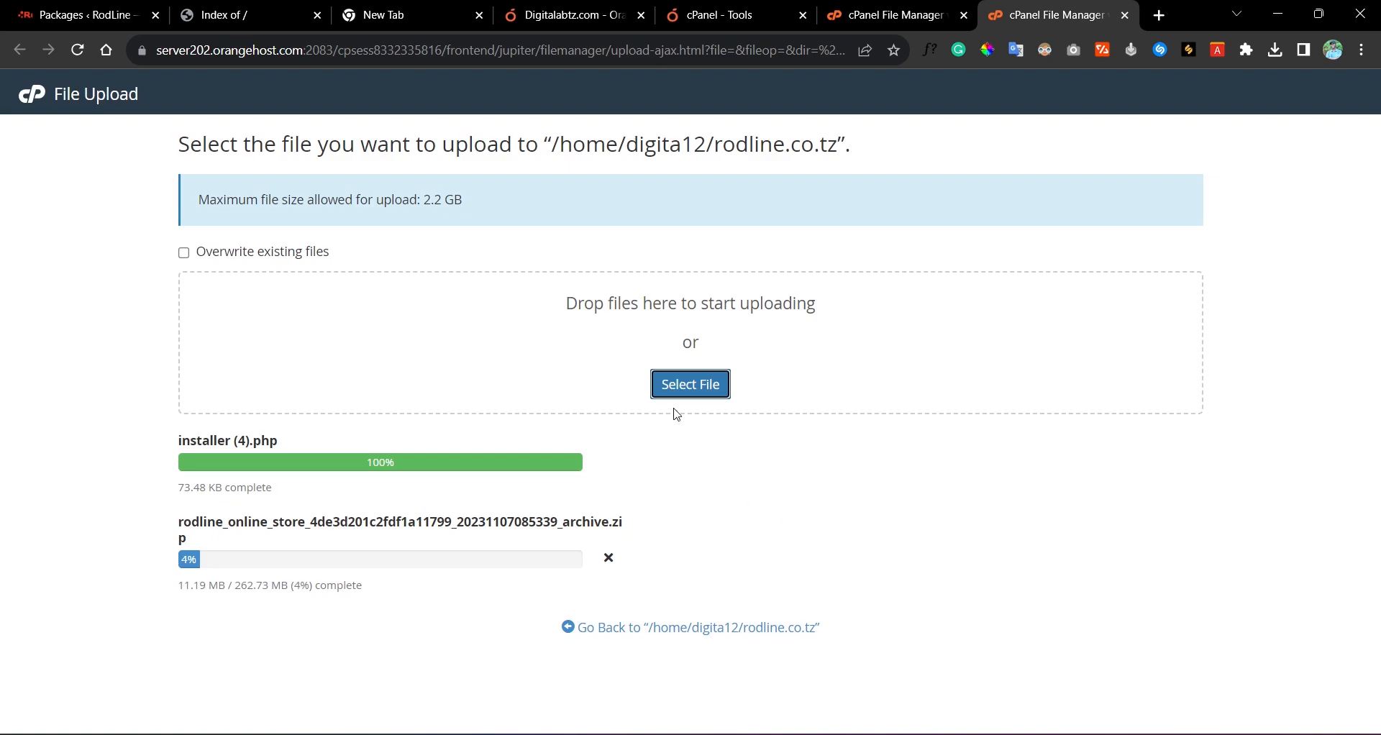
Step: Return to the cPanel tools and open the MySQL Databases page
click(853, 10)
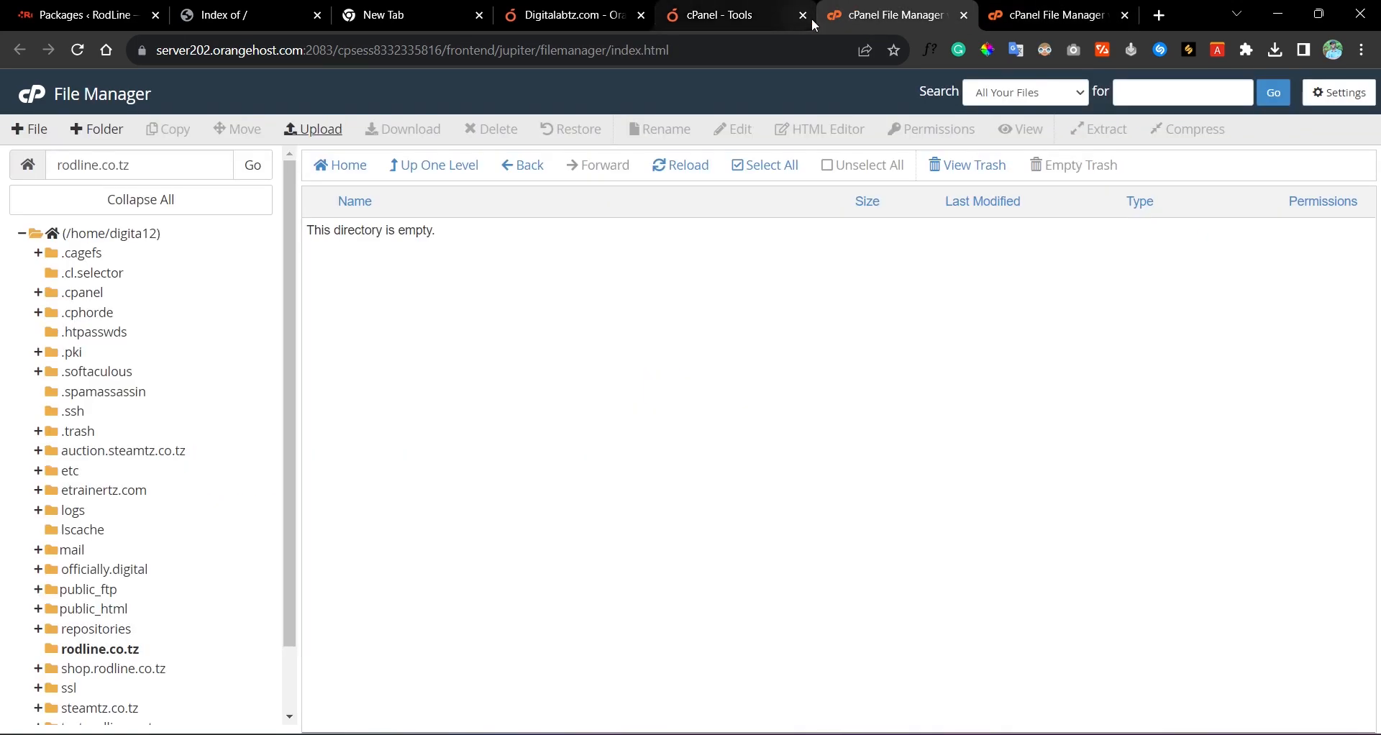
click(715, 6)
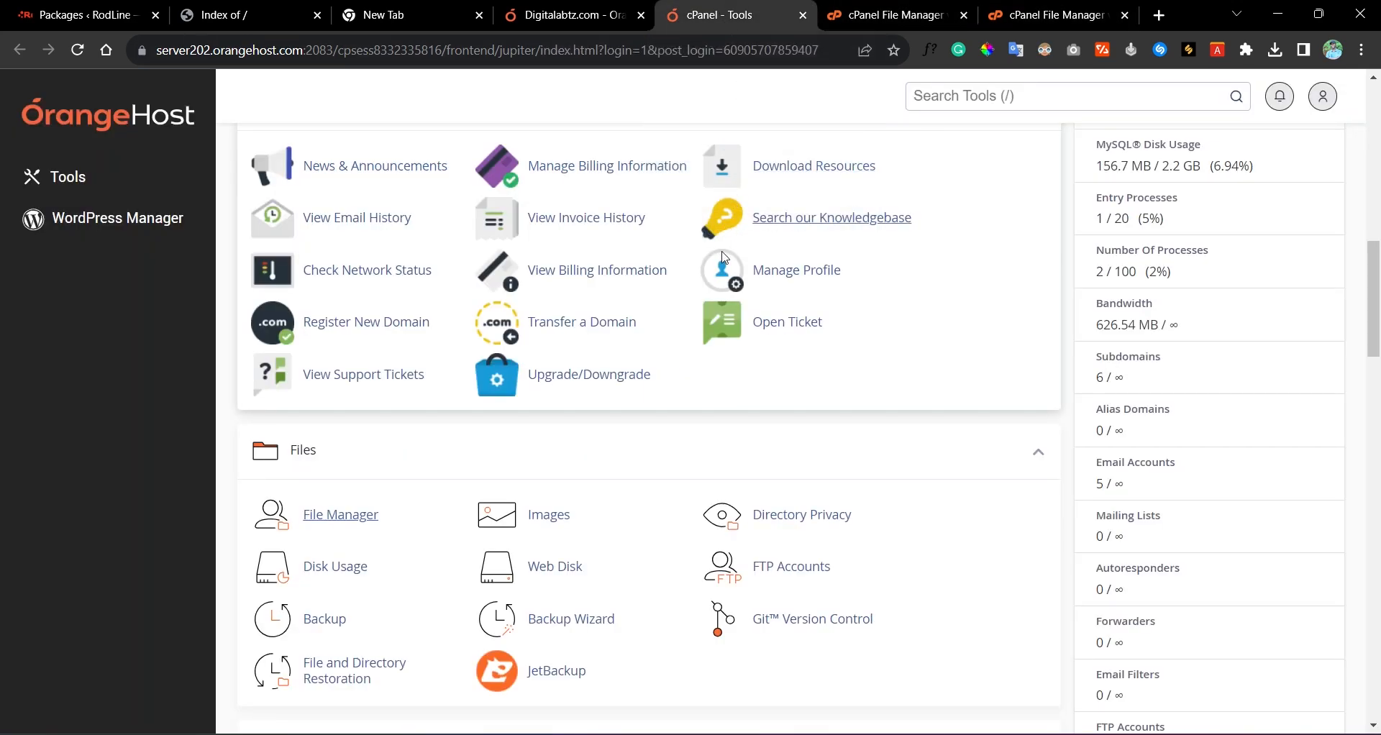
scroll(782, 376, down, 4)
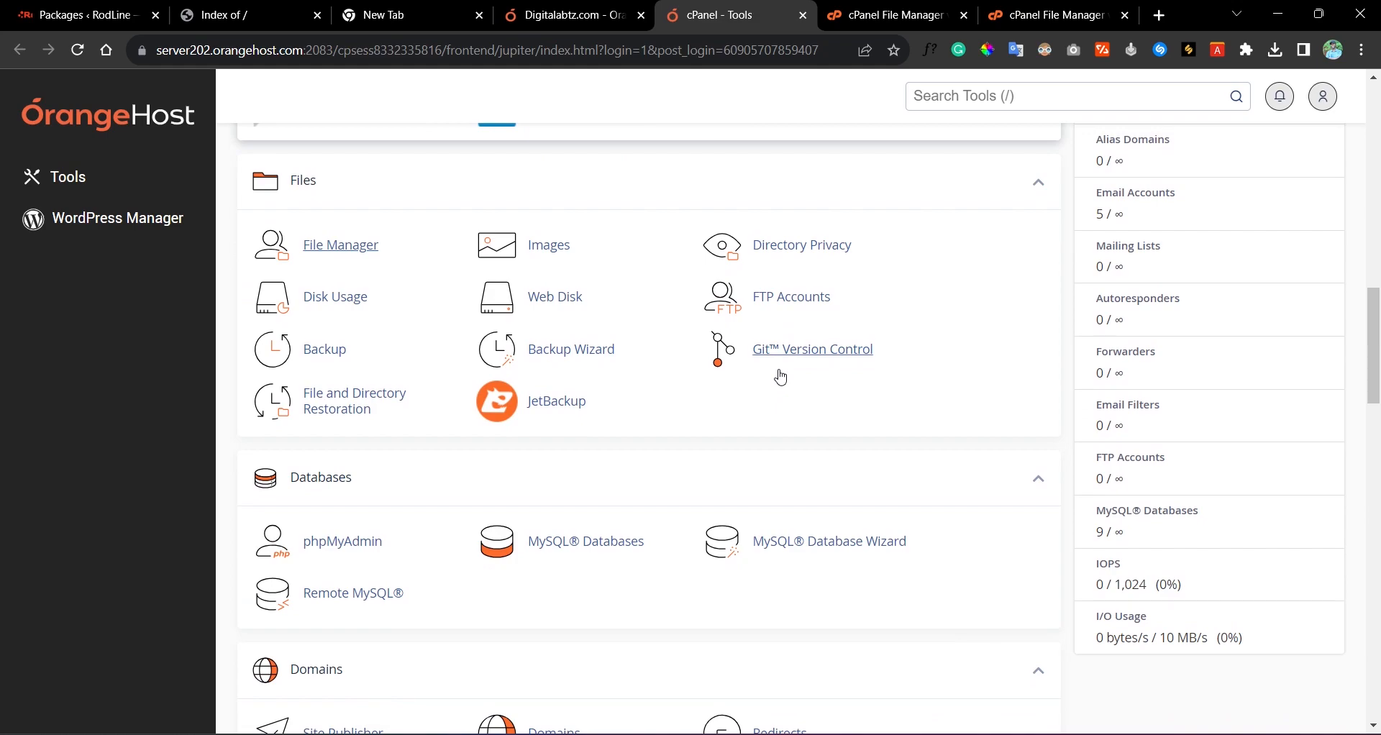
click(630, 546)
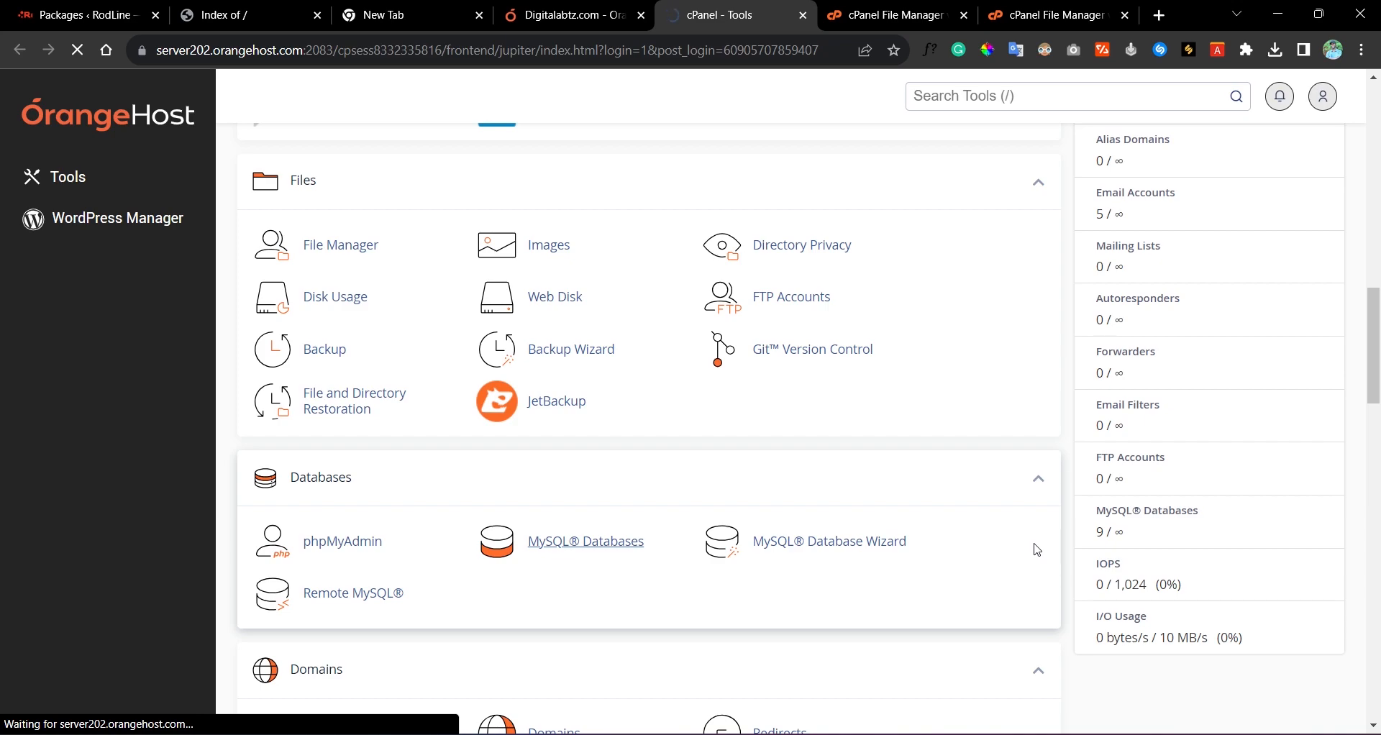
scroll(286, 362, down, 1)
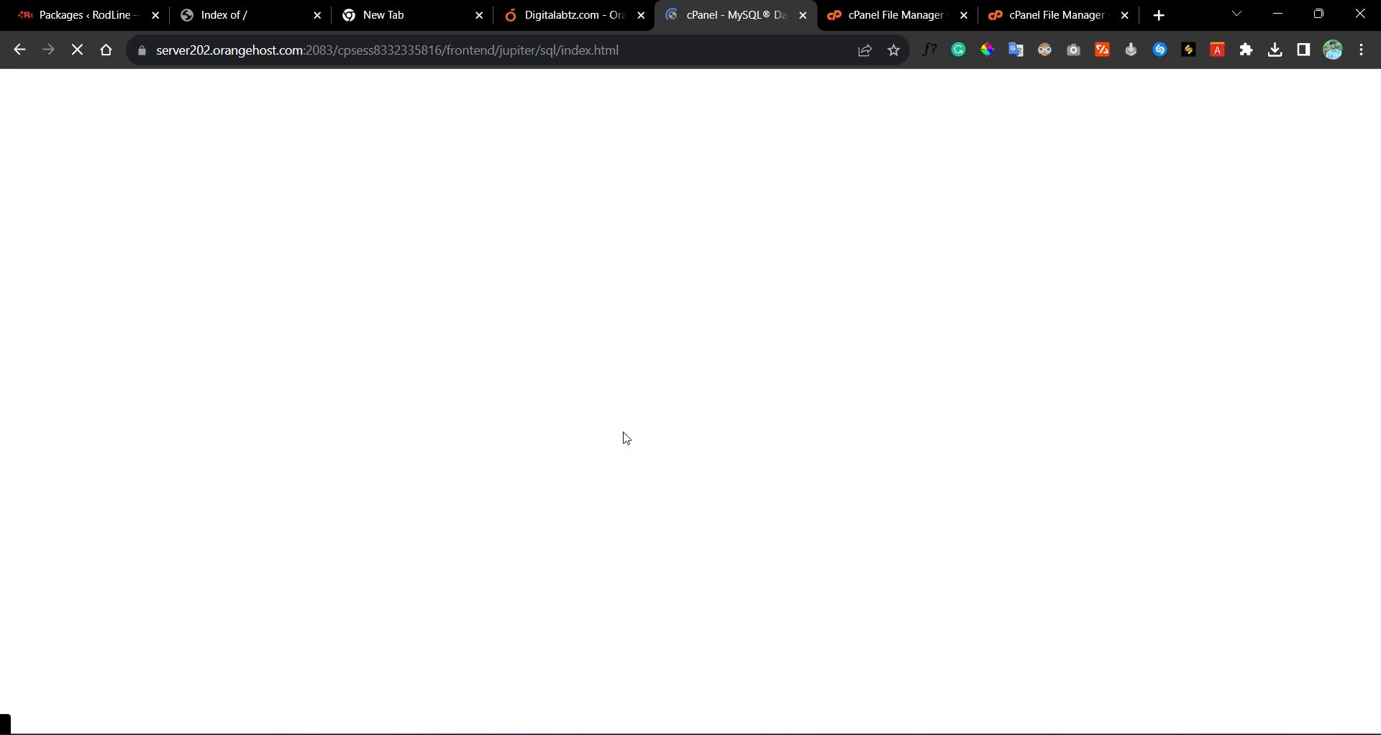
Step: Check the archive's upload progress, and examine the account's existing MySQL databases and their current users
click(1050, 15)
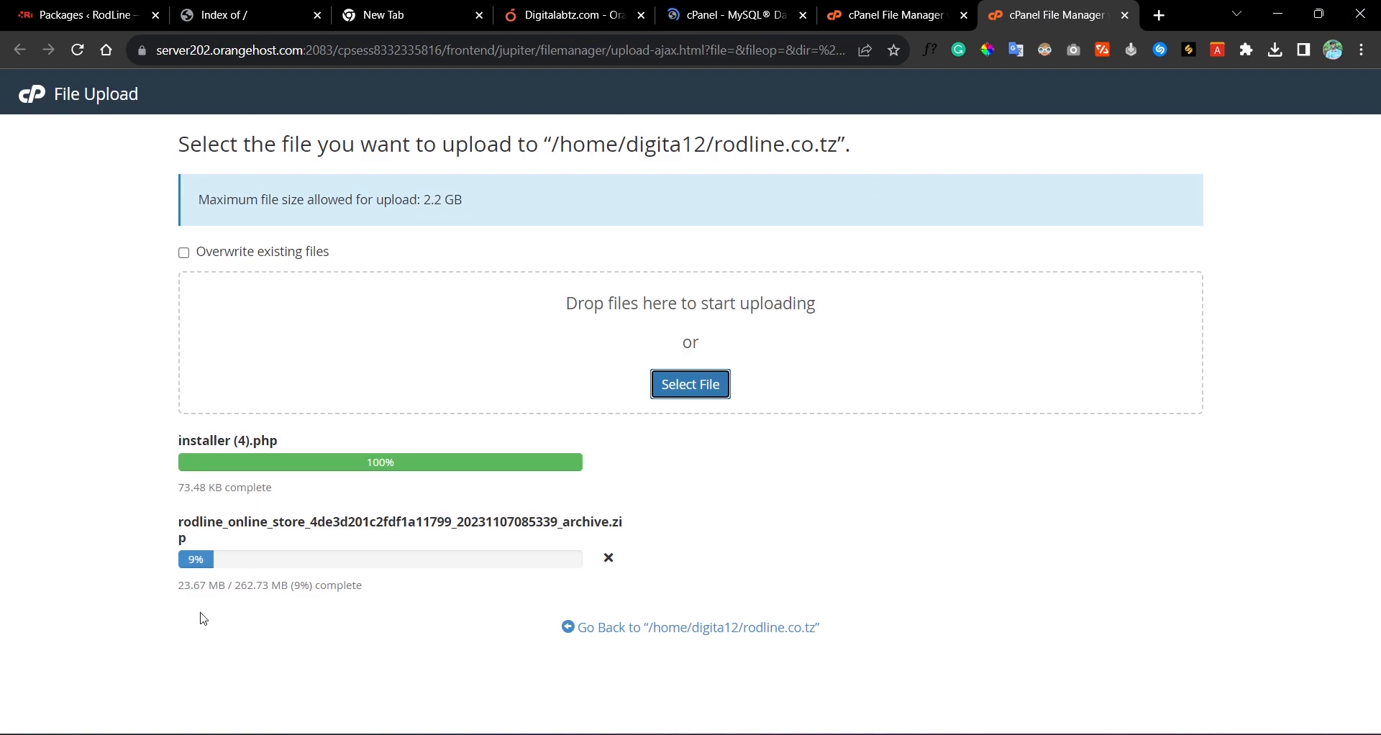
click(765, 8)
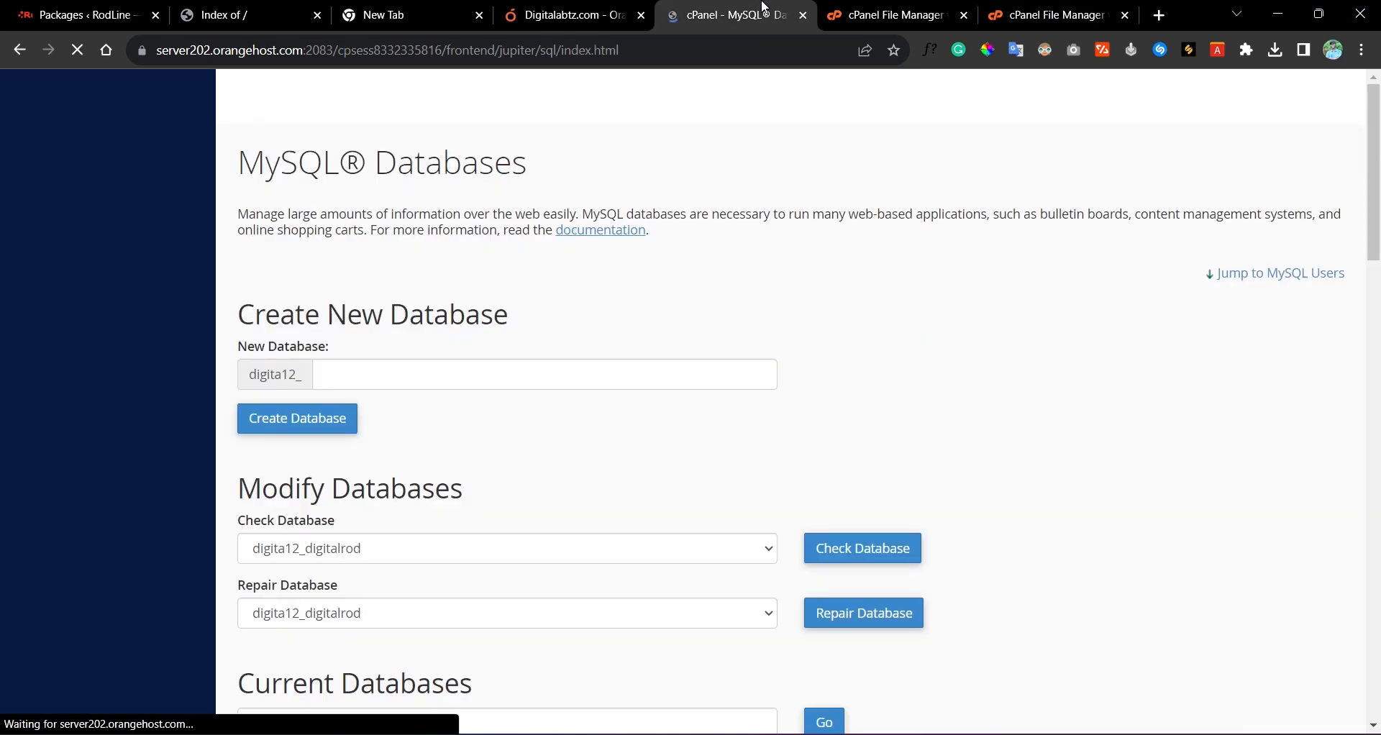
scroll(894, 307, down, 8)
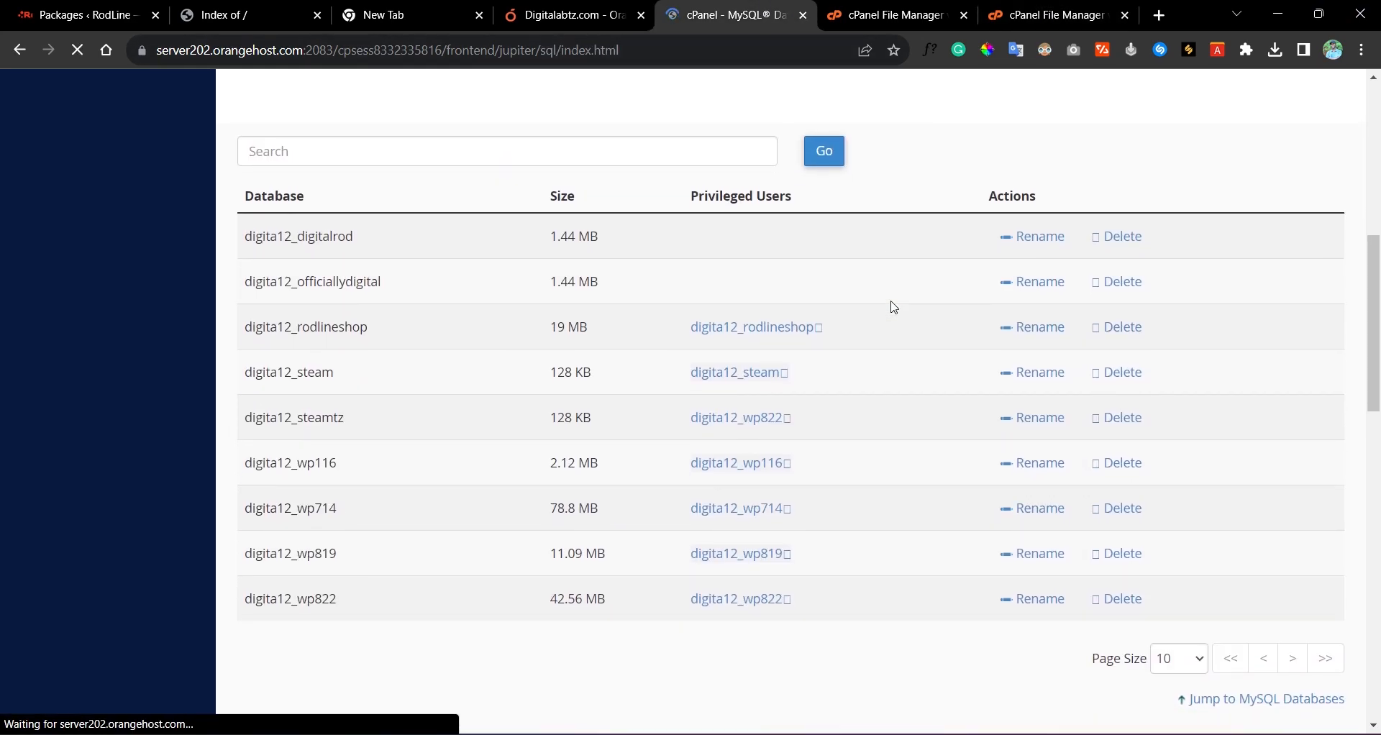
scroll(893, 305, down, 1)
scroll(885, 306, up, 5)
scroll(874, 314, down, 14)
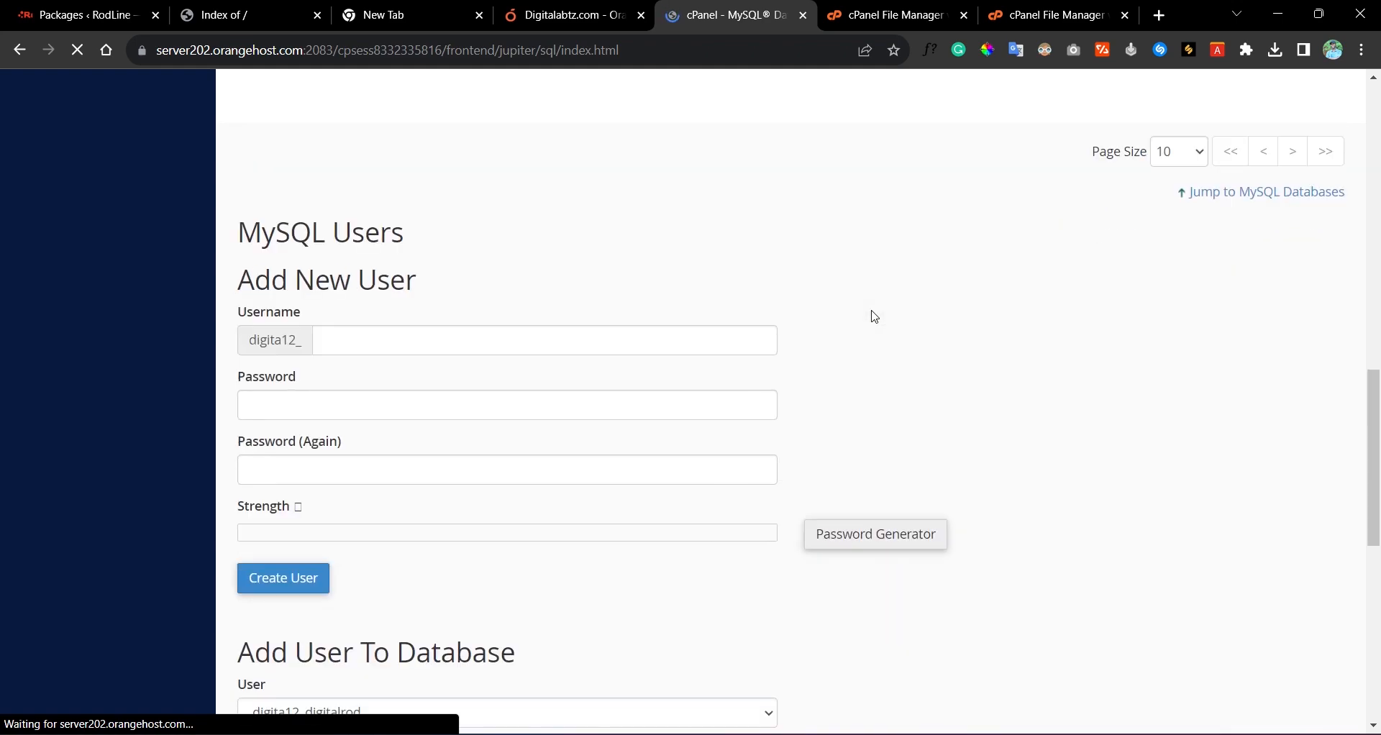
scroll(872, 315, down, 9)
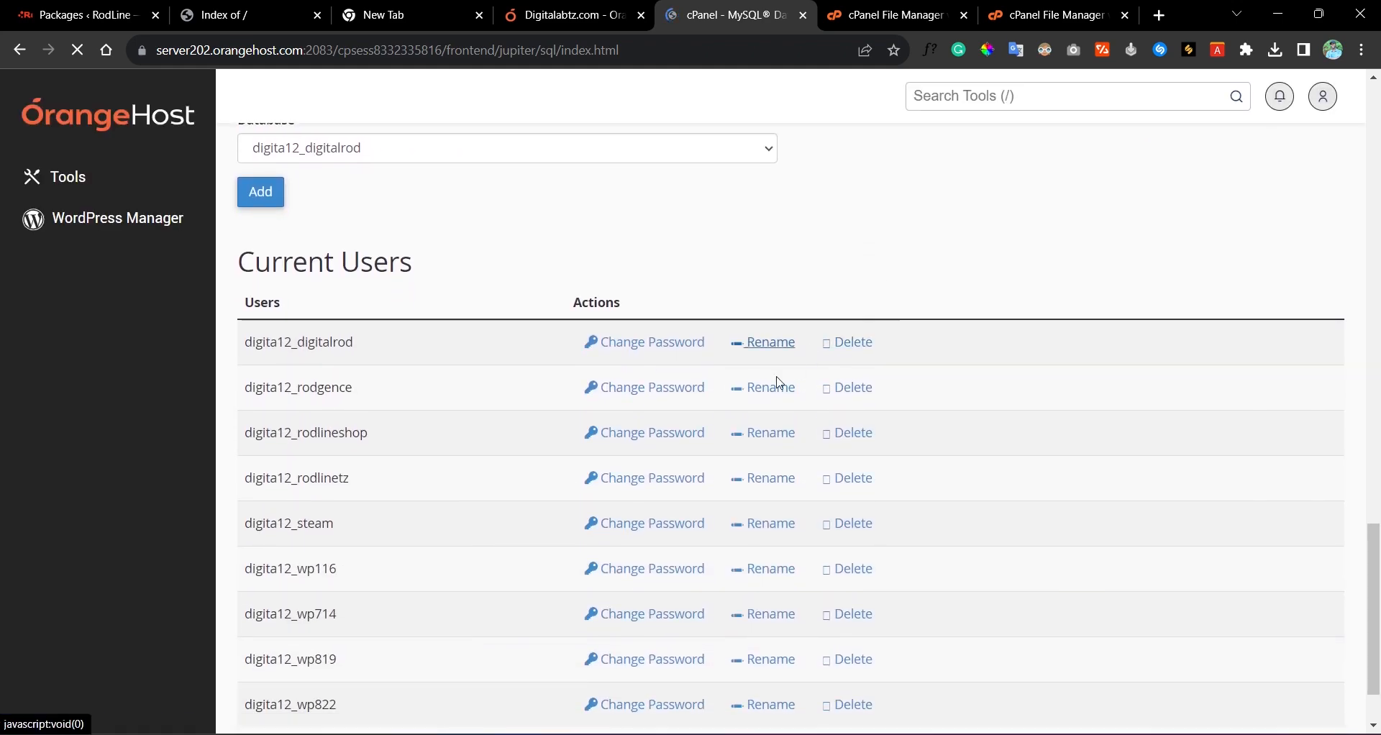
scroll(469, 414, down, 2)
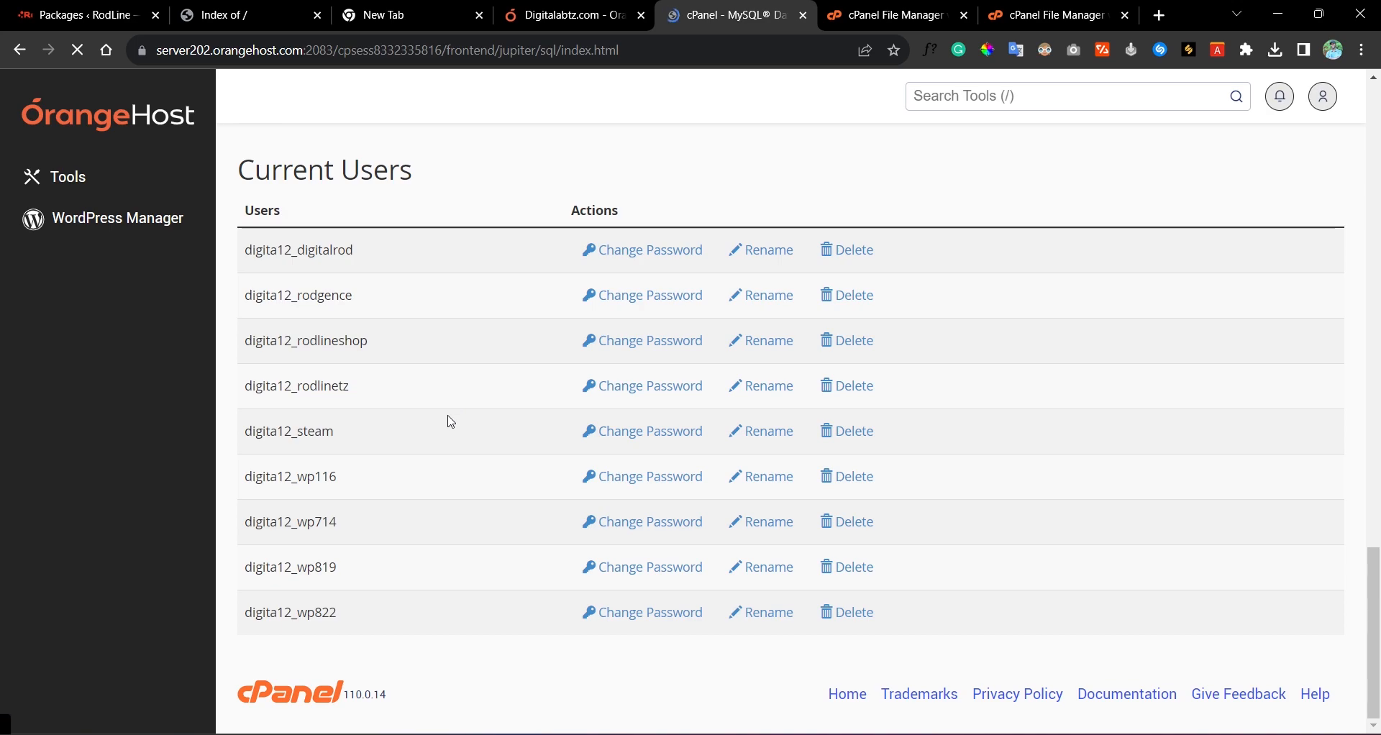
Step: Examine the current MySQL users, and check the rodway package's build progress and the archive's upload progress
scroll(390, 370, up, 2)
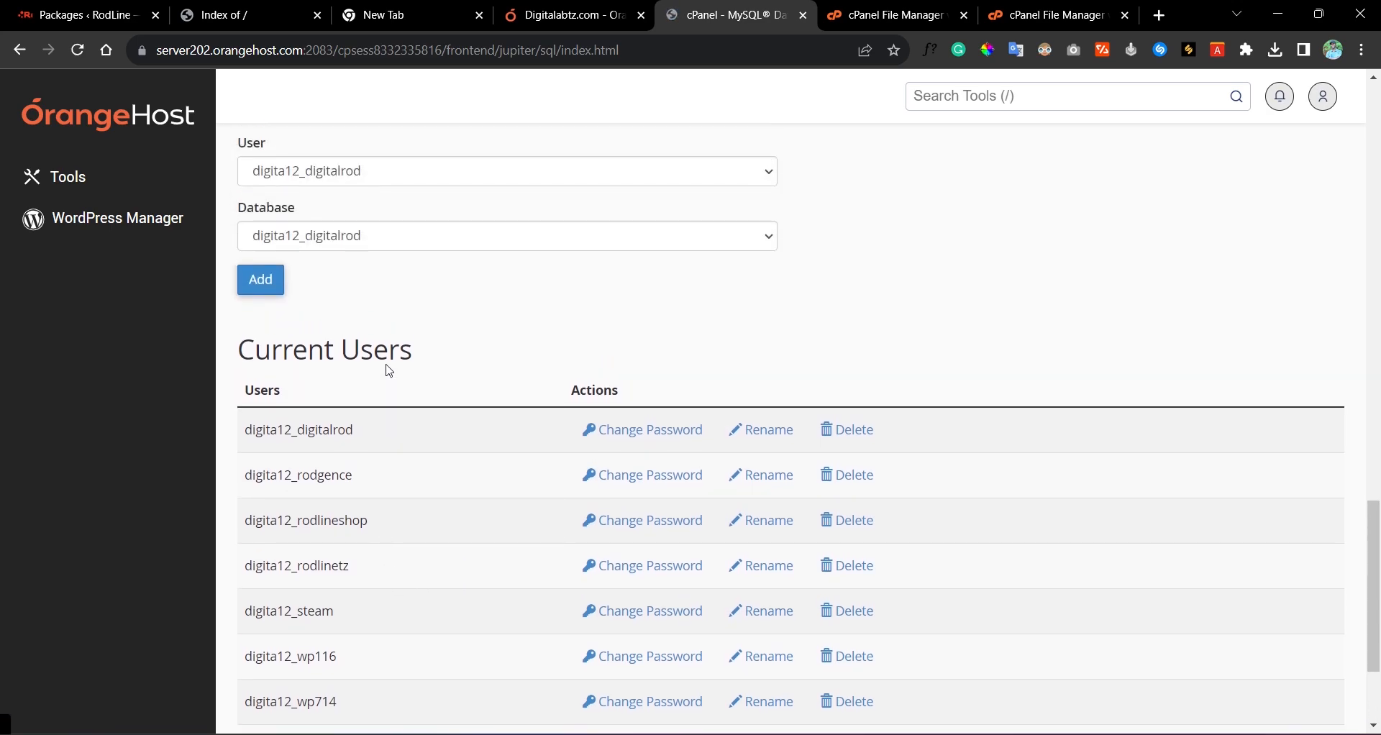
scroll(497, 330, down, 1)
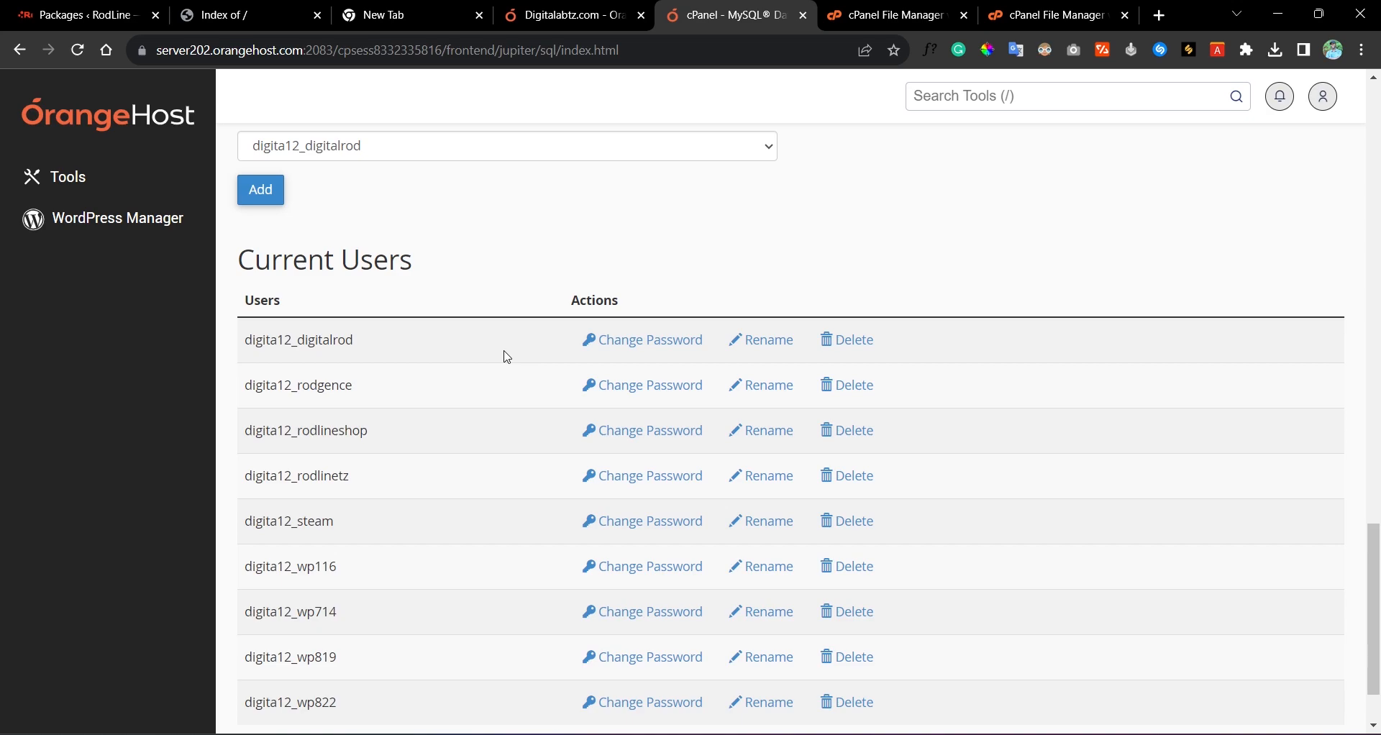
drag(321, 430, 201, 428)
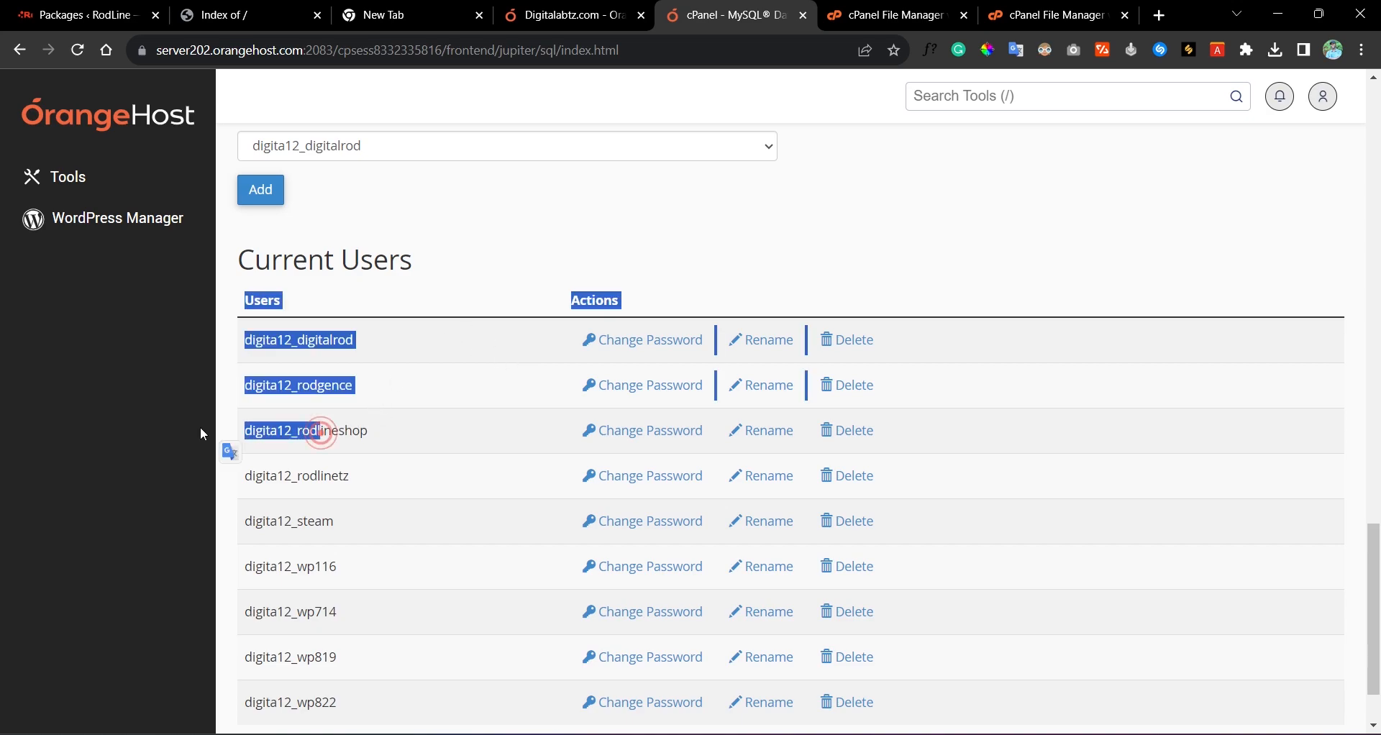
click(202, 428)
click(94, 14)
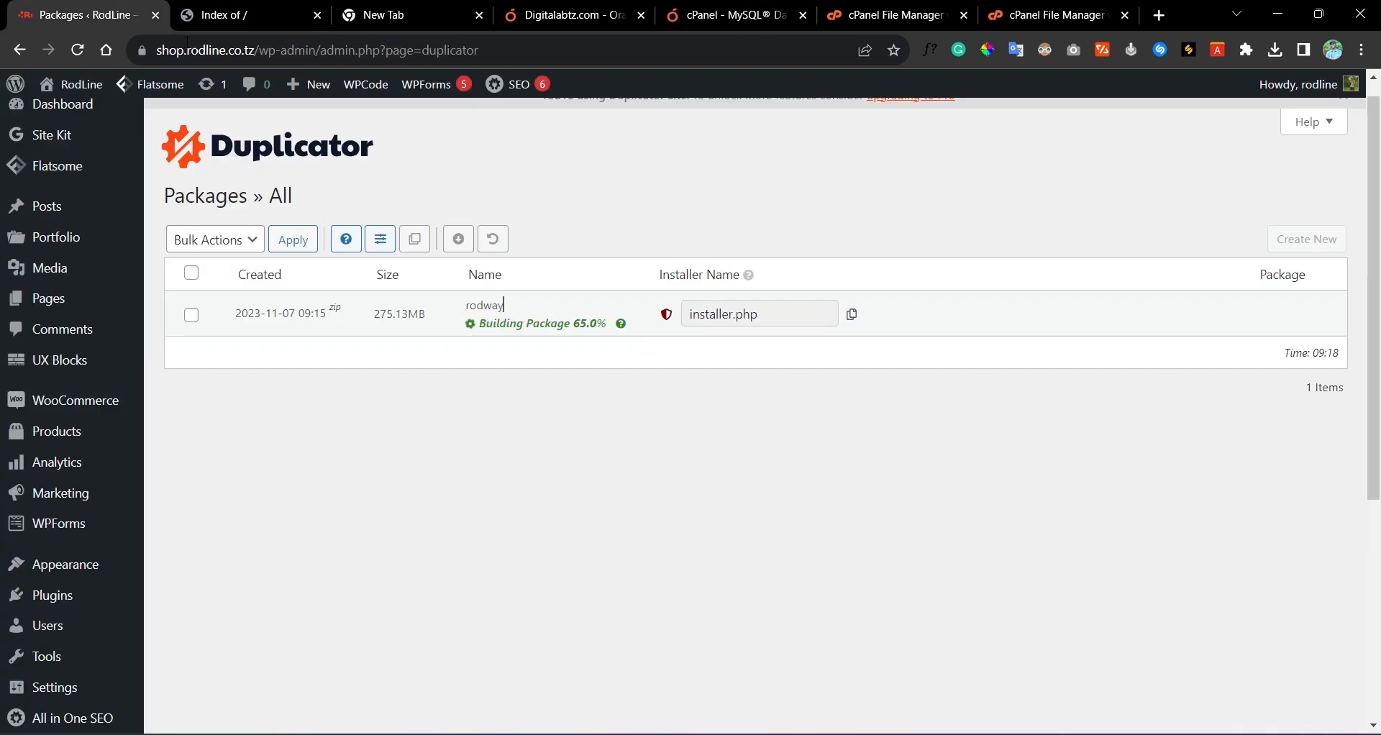
click(1036, 15)
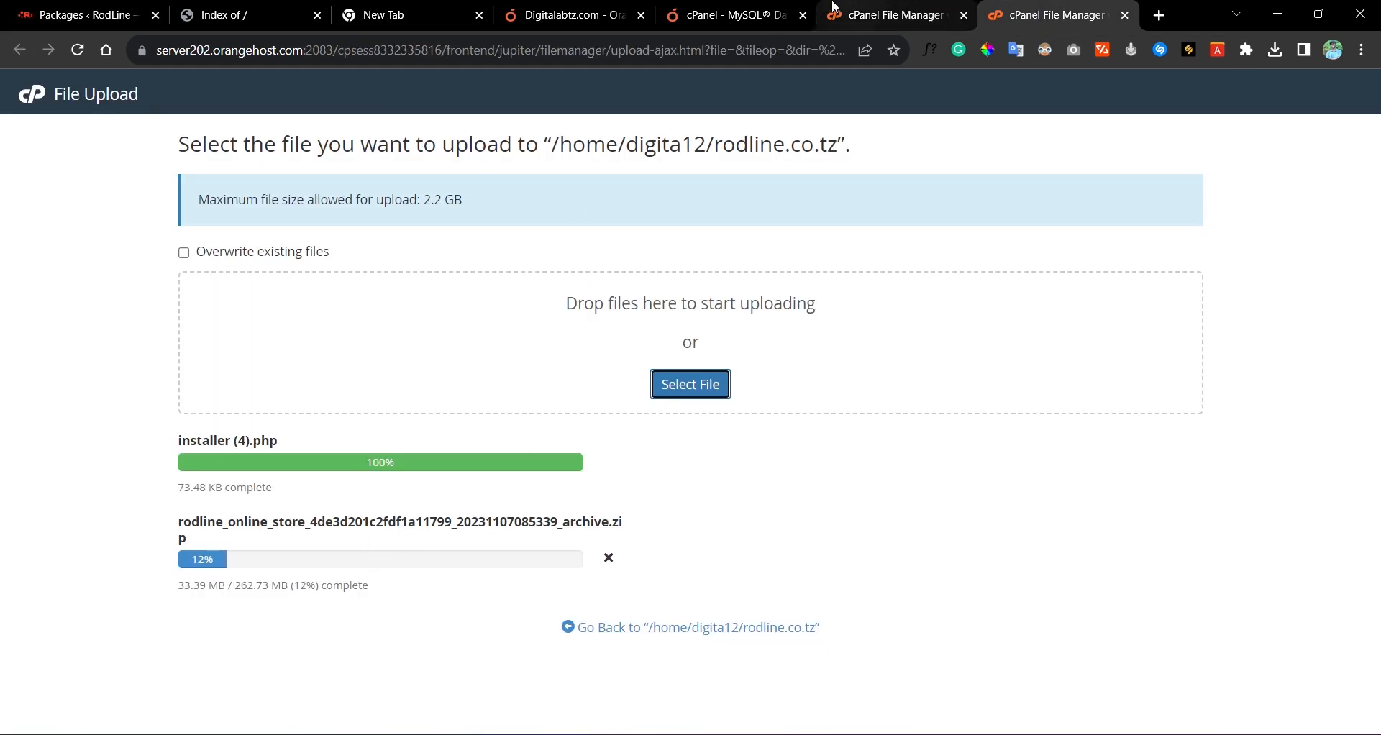
click(869, 9)
click(726, 14)
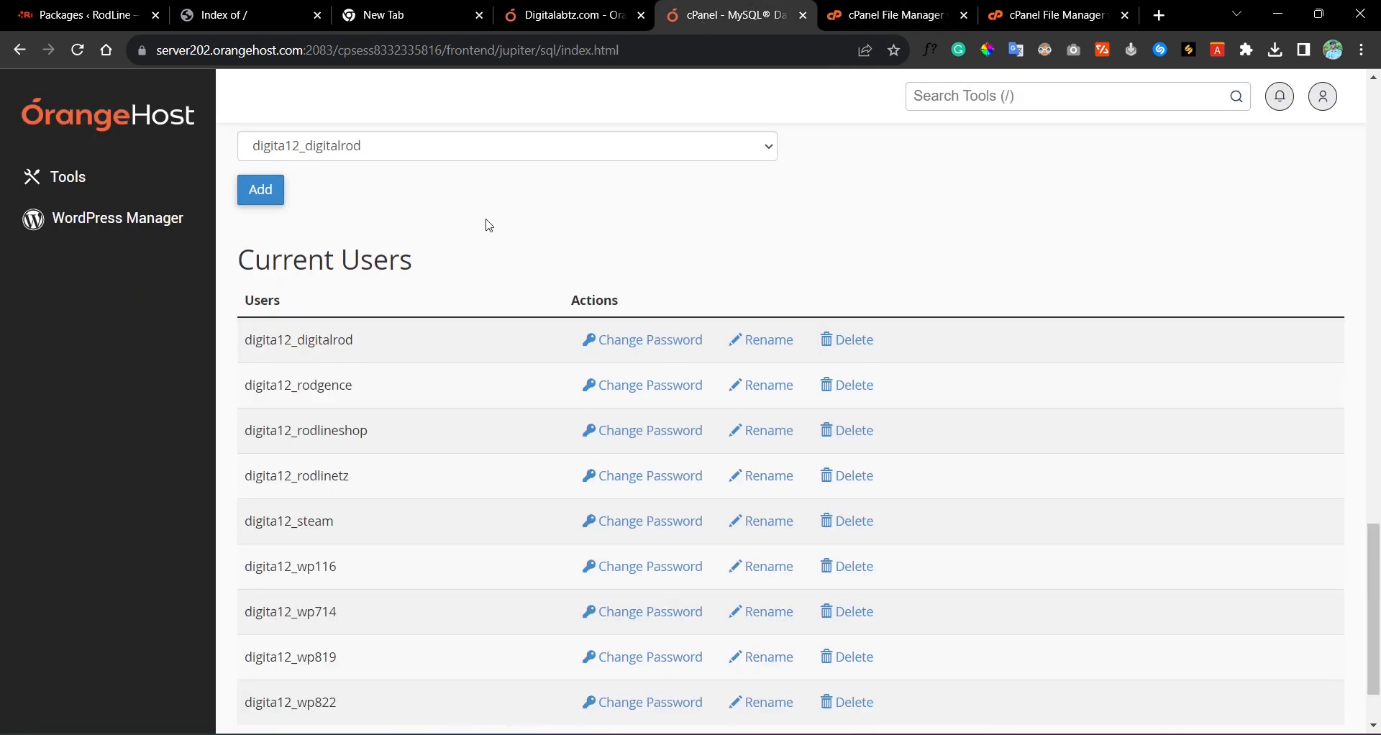
Step: Try to create a new MySQL database with the name rodshop after the digita12_ prefix
scroll(491, 215, up, 5)
scroll(491, 216, up, 15)
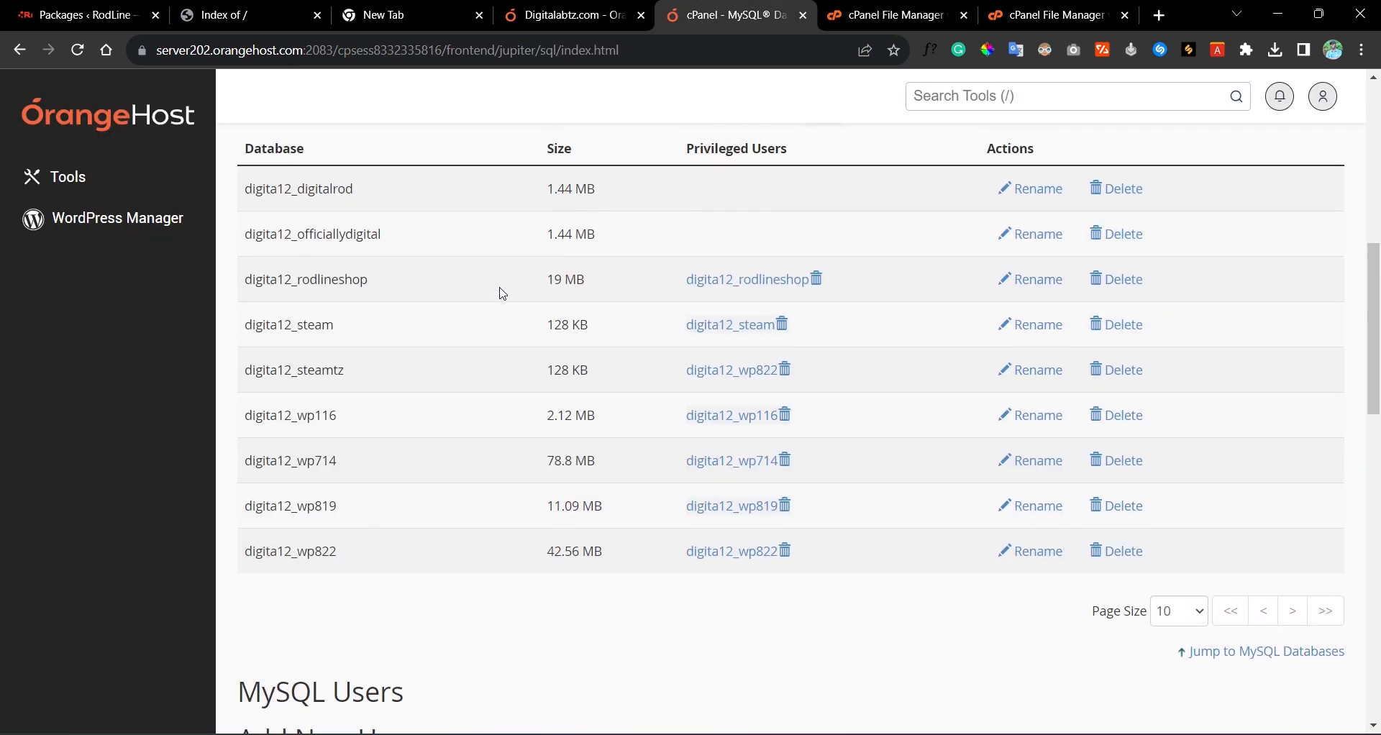
scroll(525, 284, up, 4)
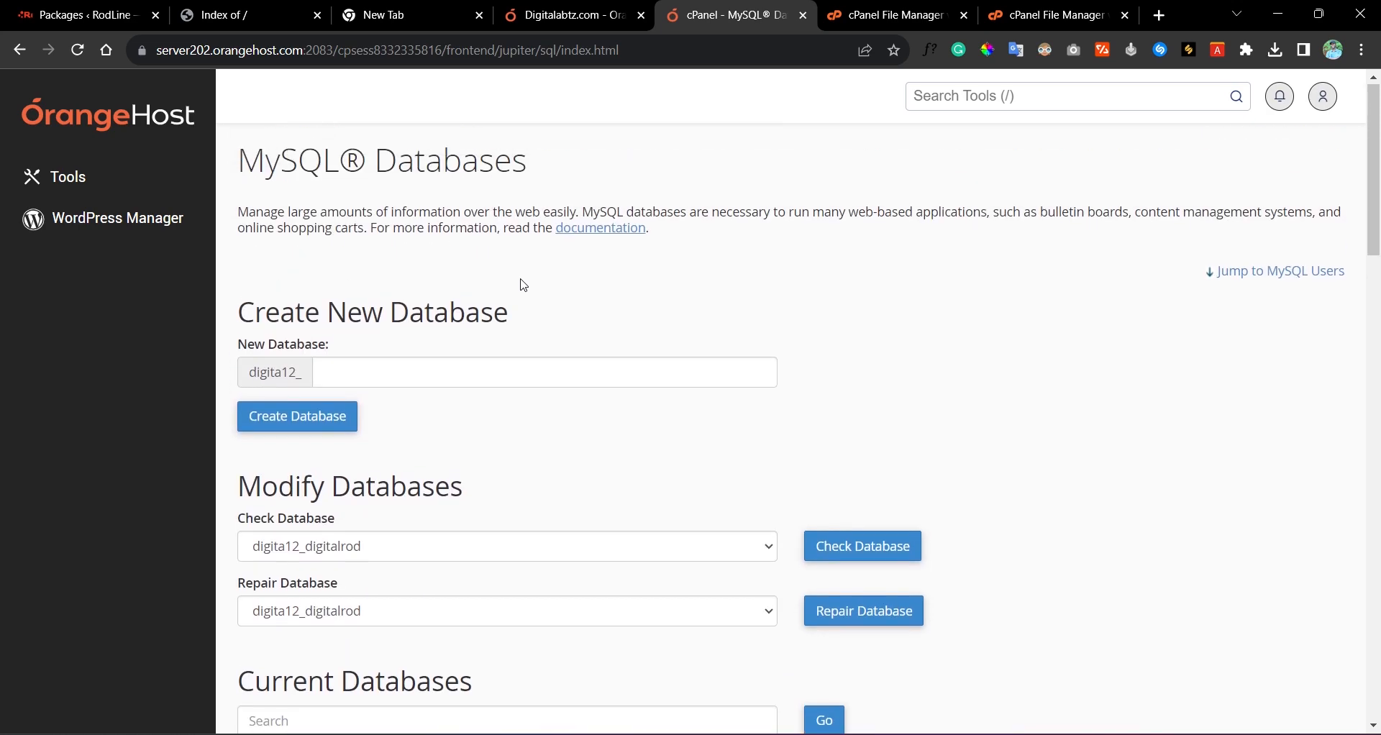
click(412, 367)
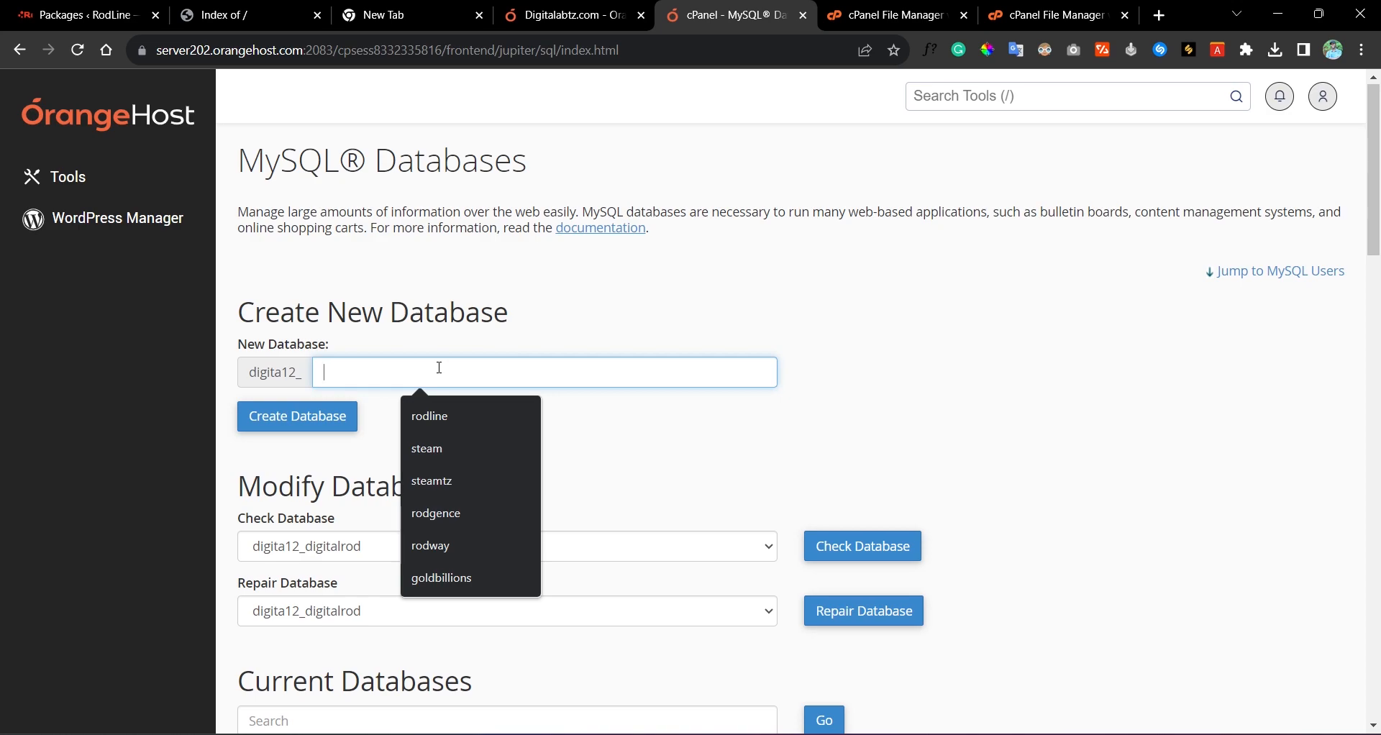
text(ros)
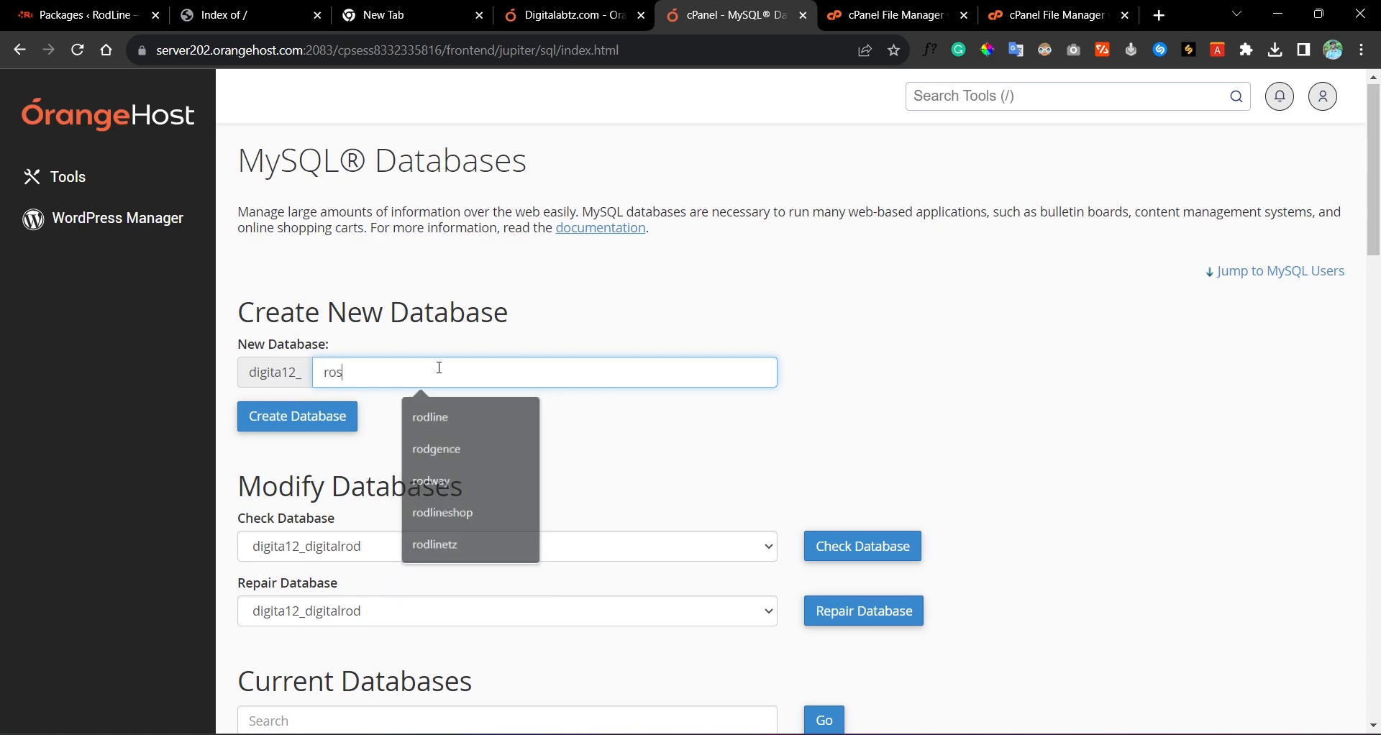
key(BackSpace)
text(dshop)
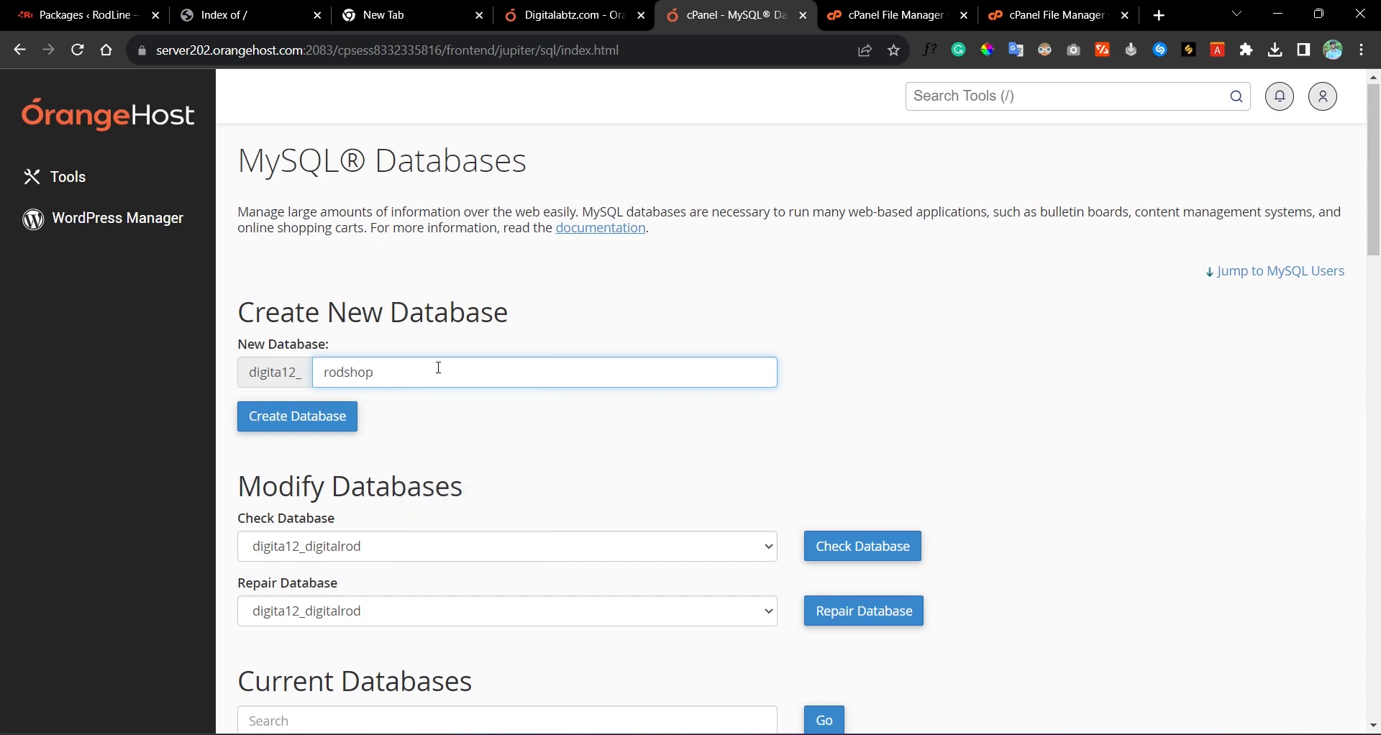
click(310, 415)
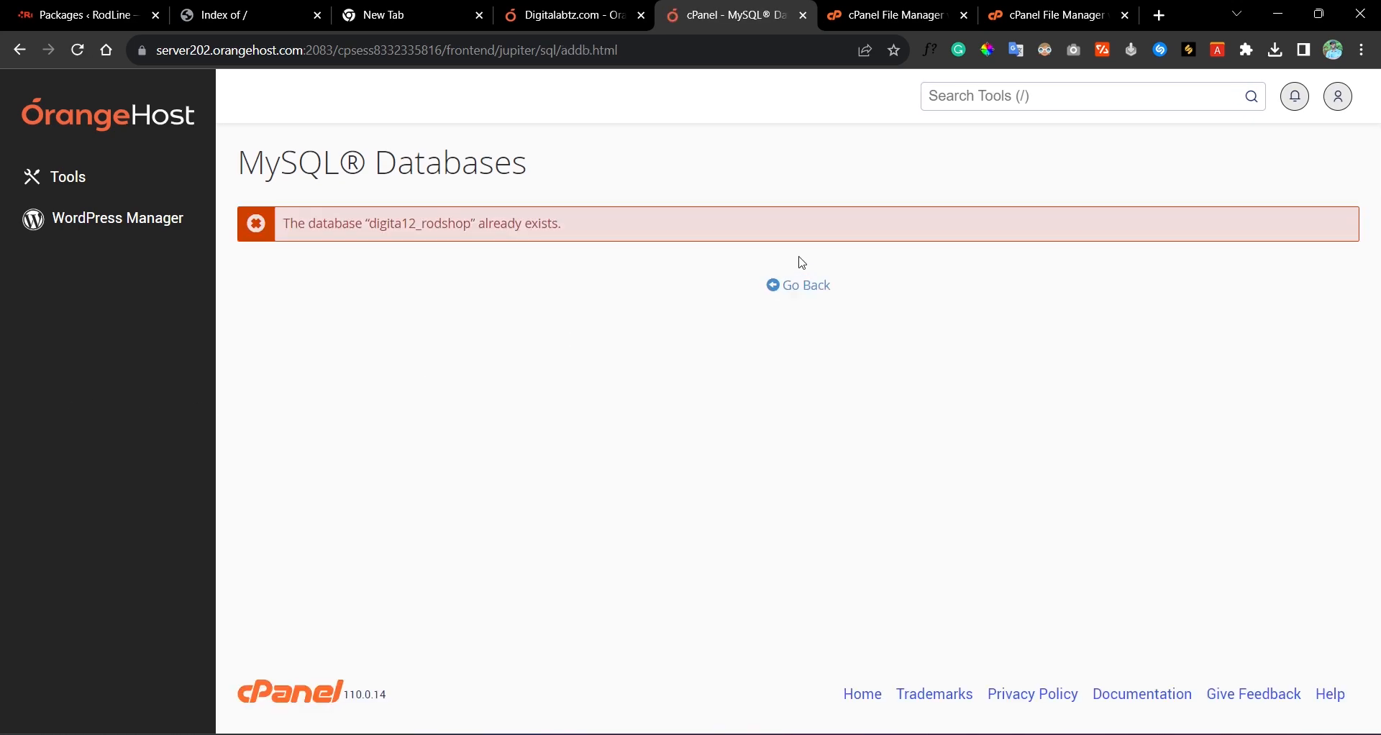
click(809, 291)
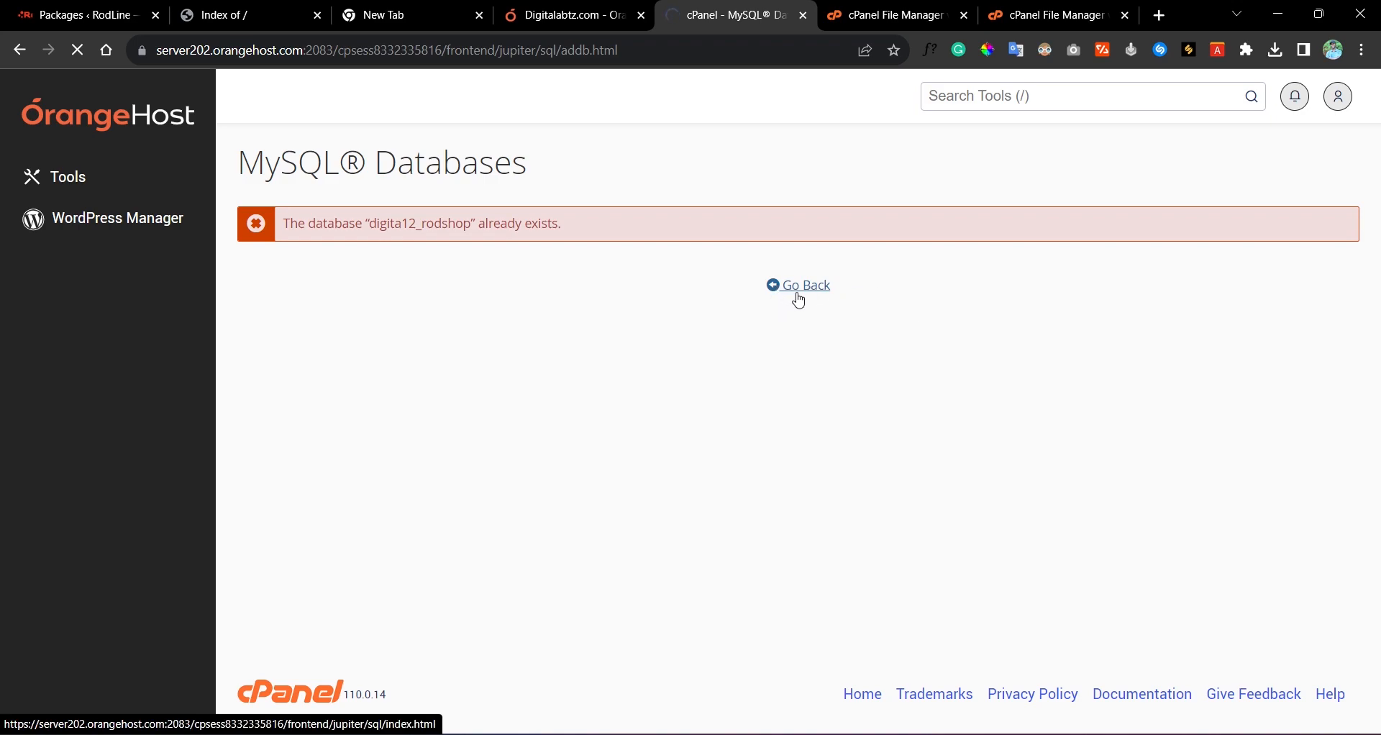
Step: Create a new MySQL database named rodlinetz after the digita12_ prefix, and return to the MySQL Databases page
click(386, 382)
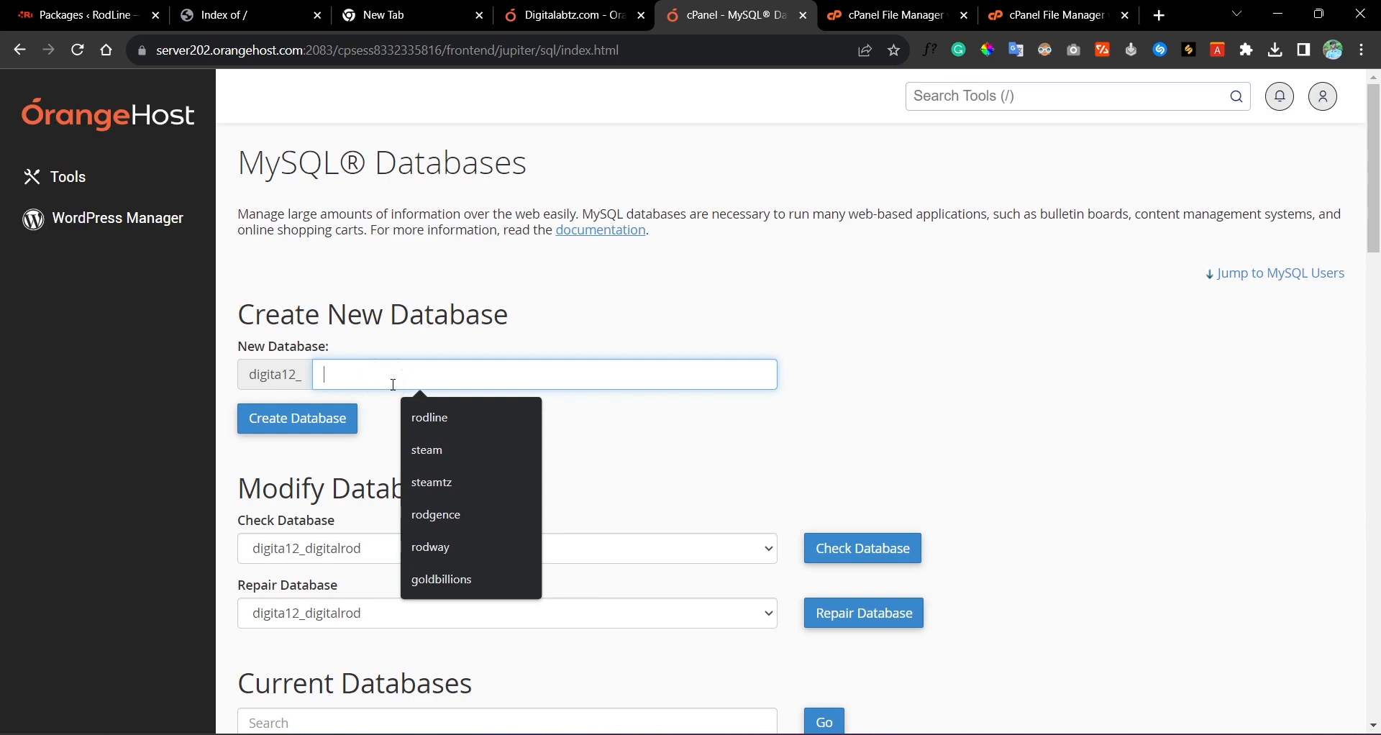
text(ro)
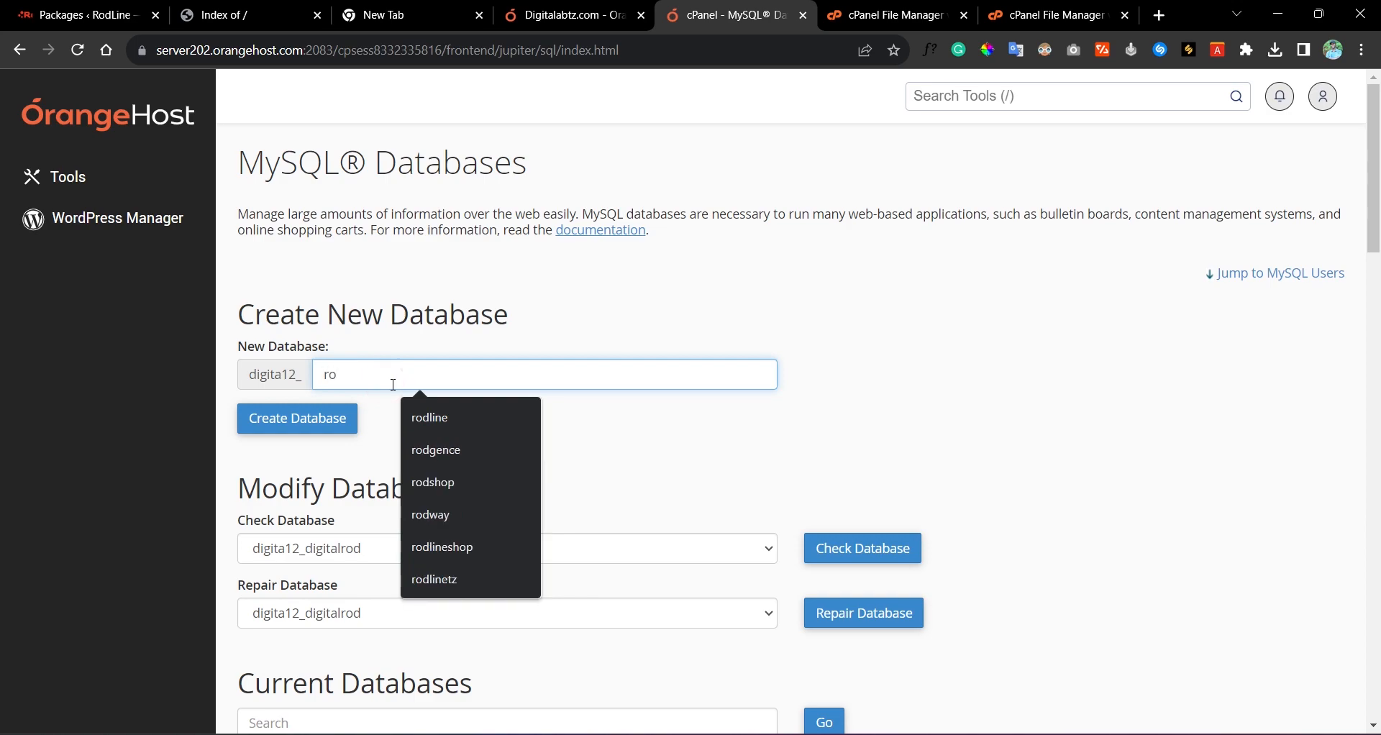
text(dl)
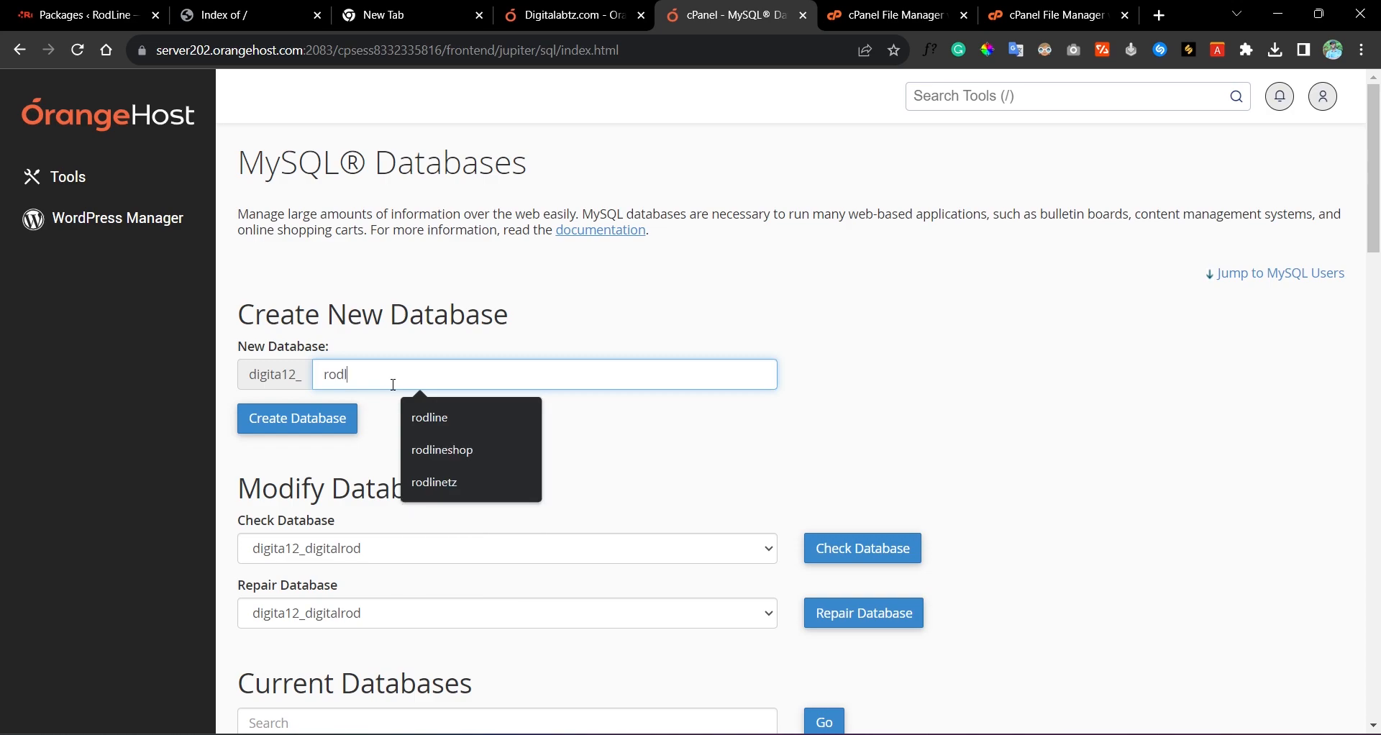
text(inetx)
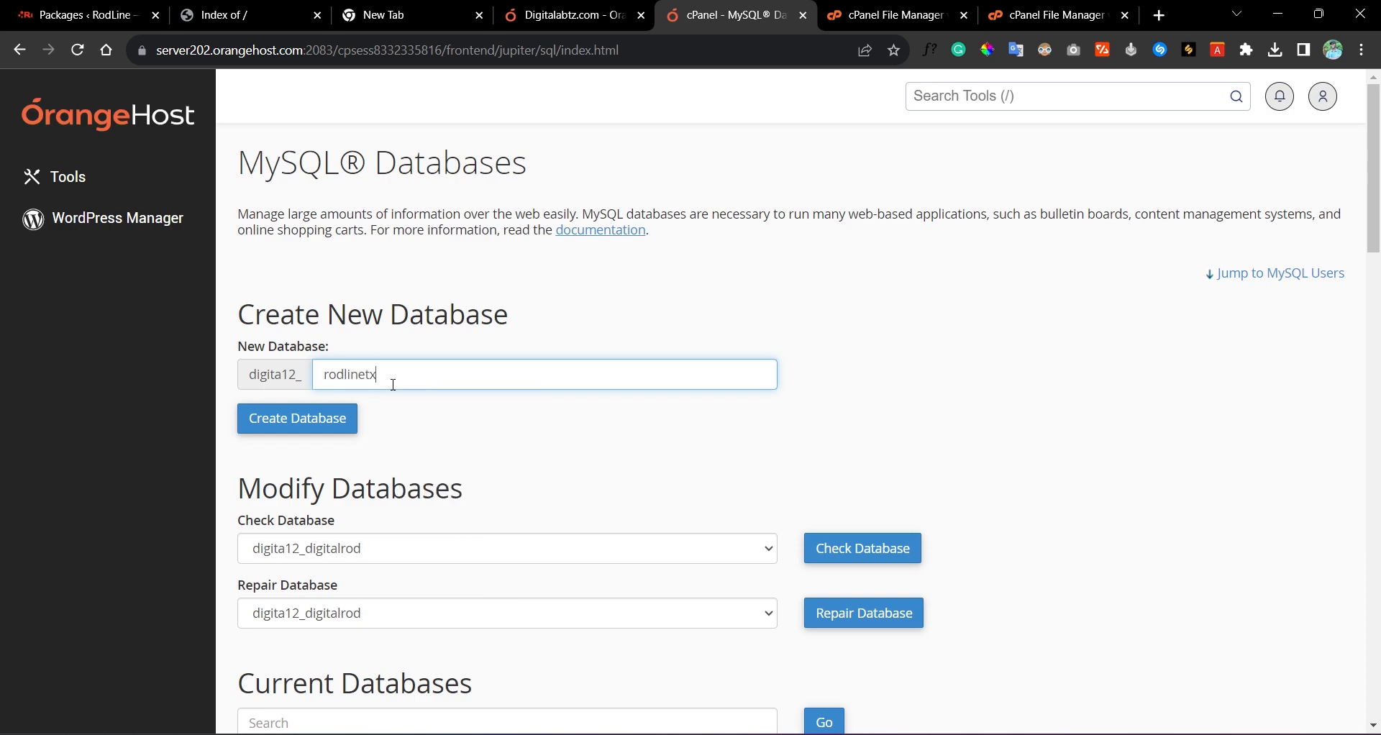
key(BackSpace)
text(z)
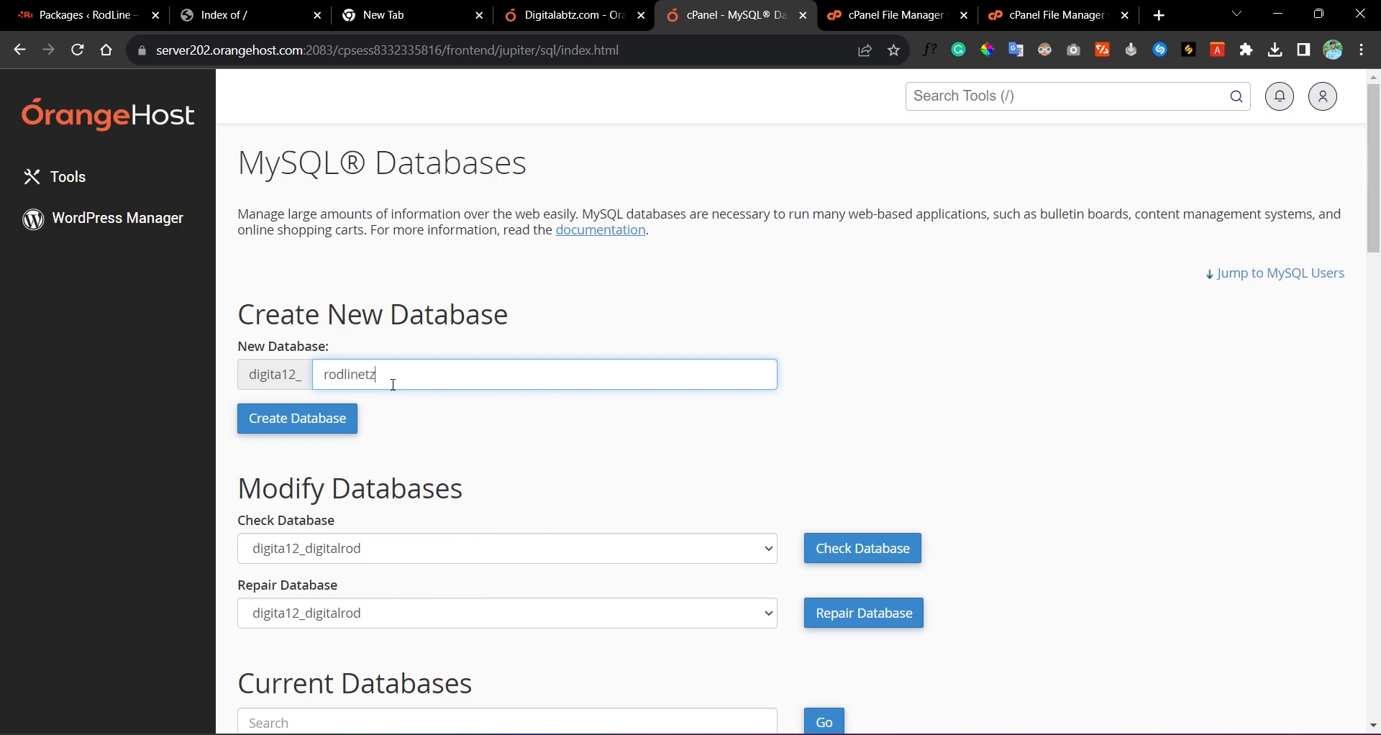
click(348, 422)
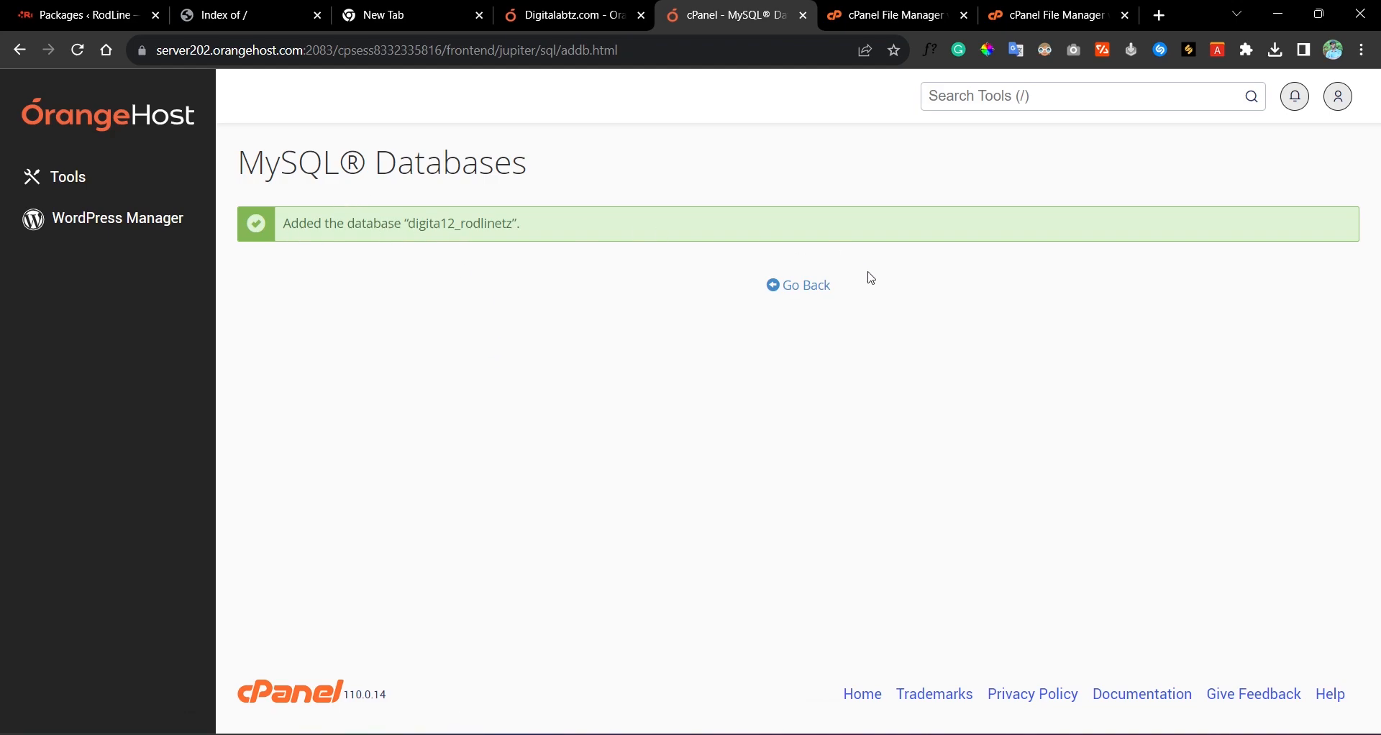
click(808, 291)
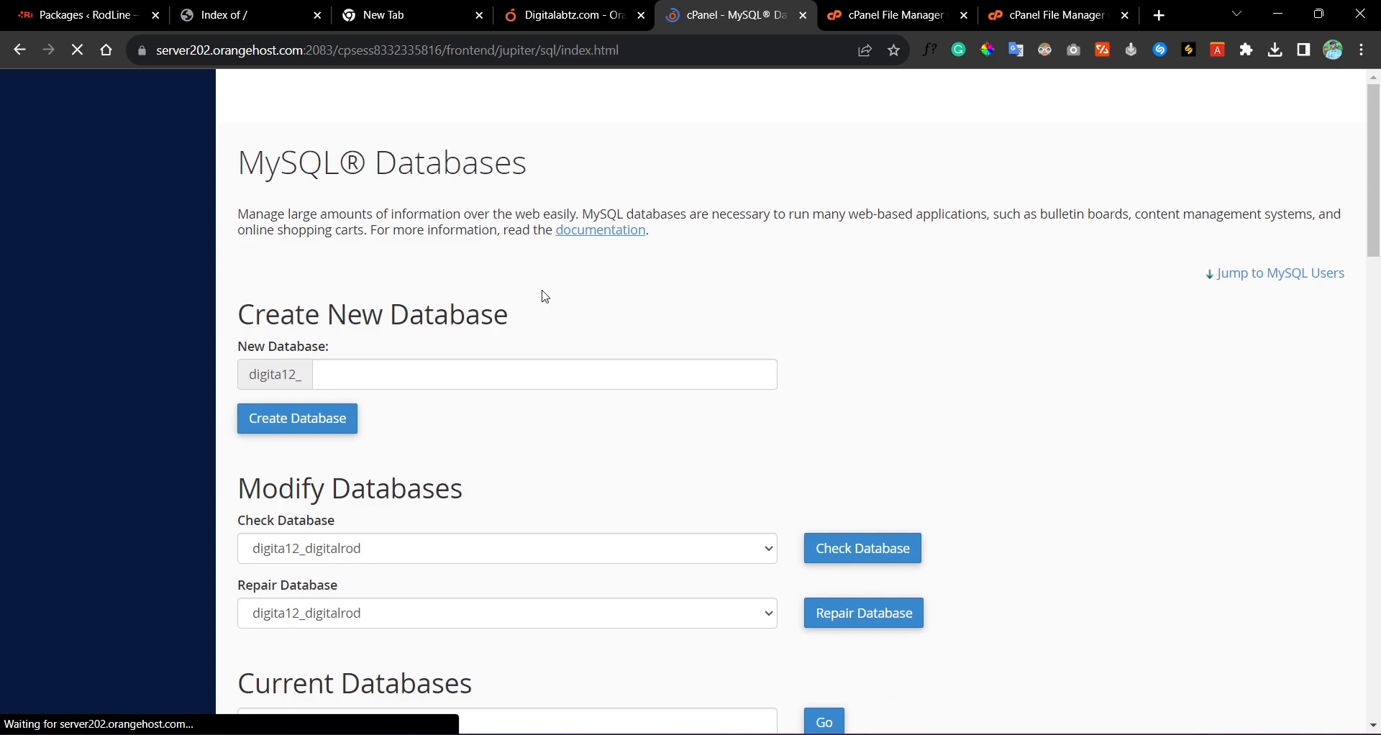
Step: Set the username of a new MySQL user to rodlinetz after the digita12_ prefix
scroll(549, 355, down, 5)
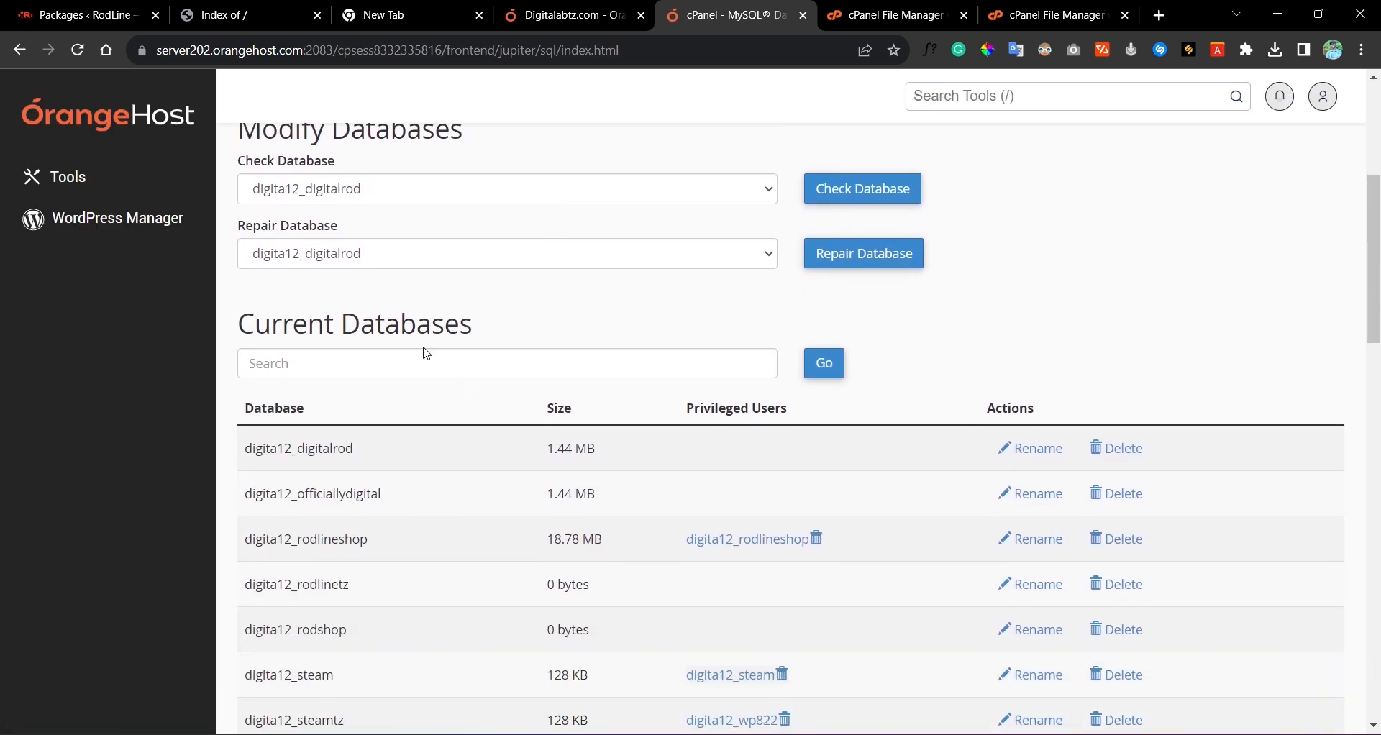
scroll(424, 352, up, 3)
scroll(423, 360, down, 12)
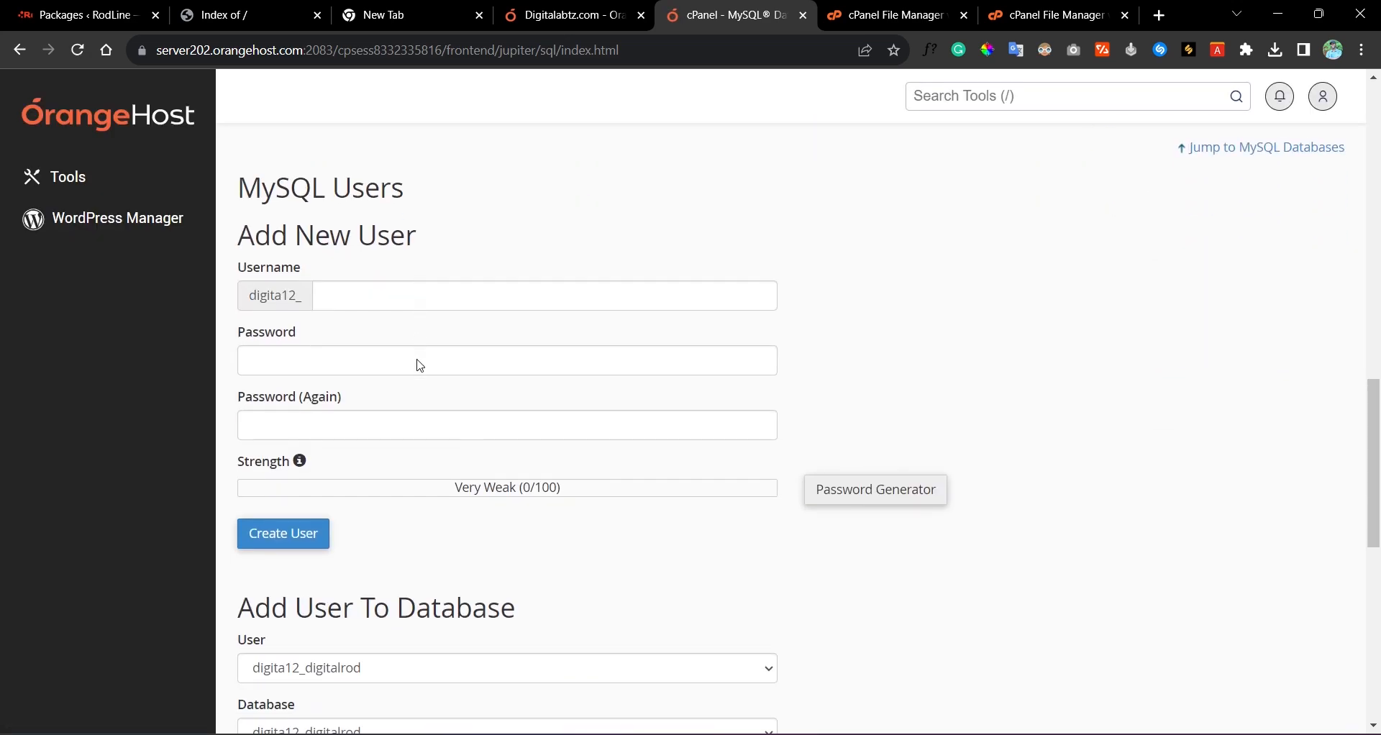
drag(352, 192, 434, 194)
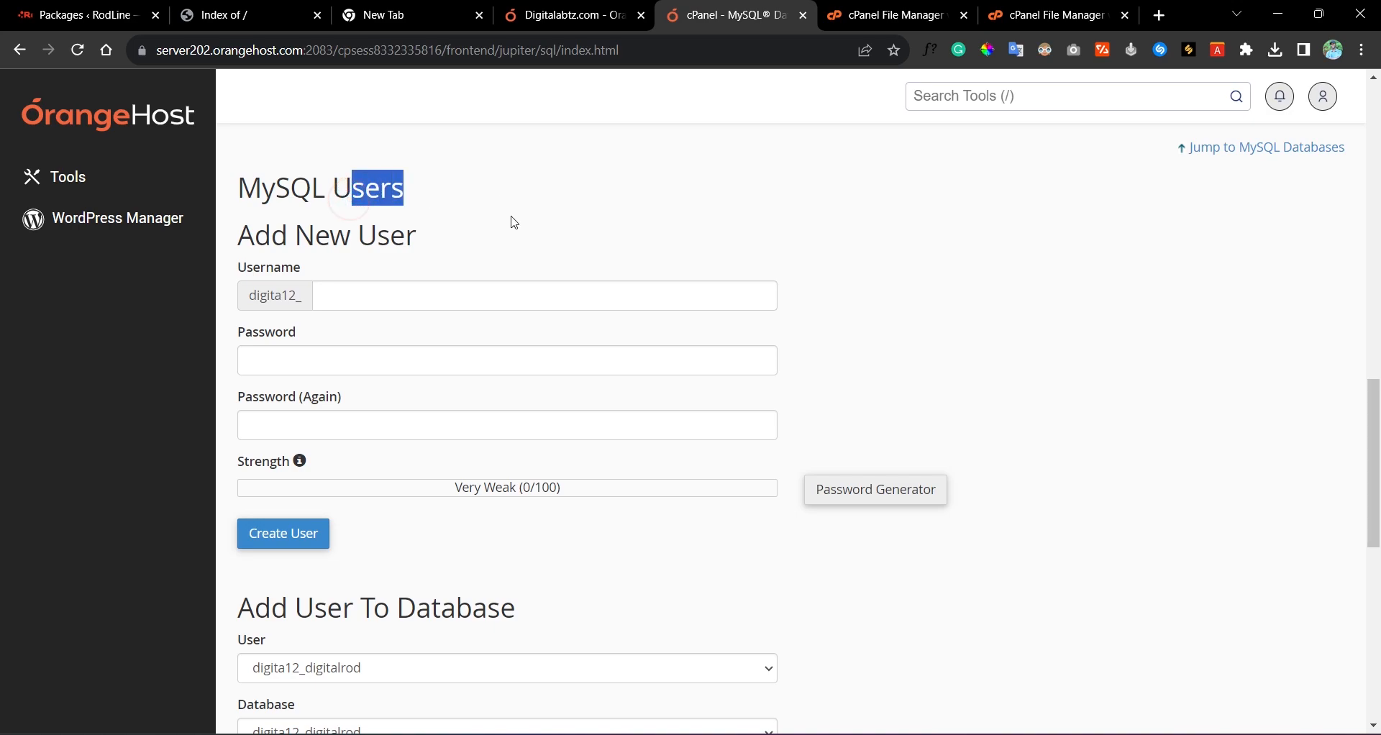
click(458, 292)
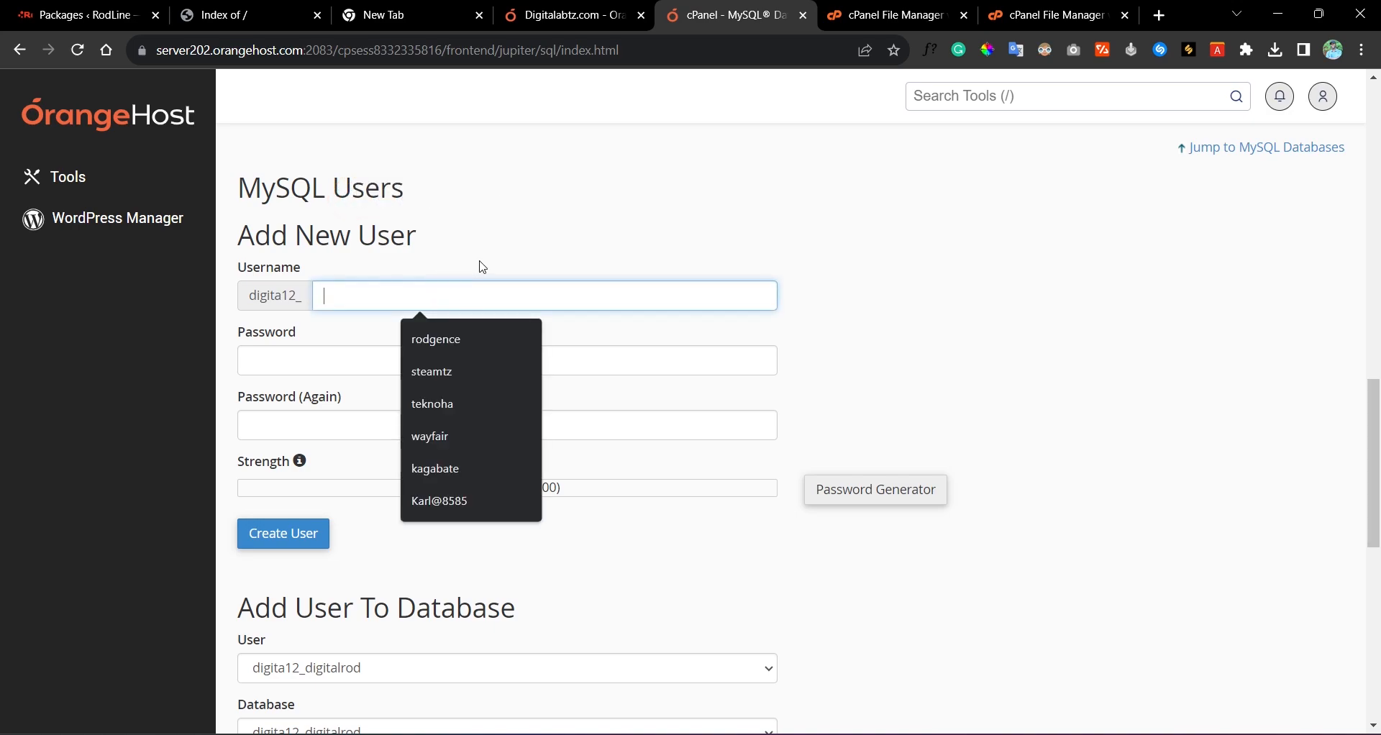
text(rodline)
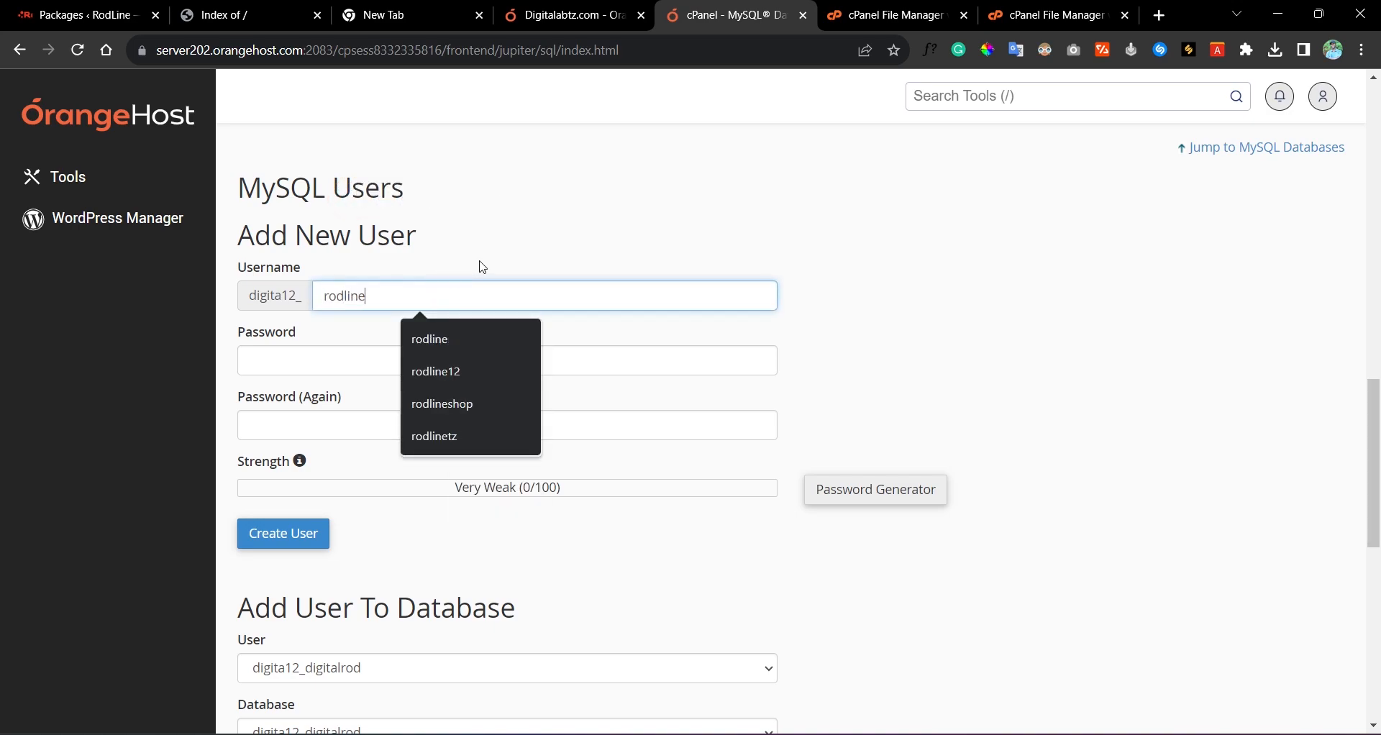
click(455, 438)
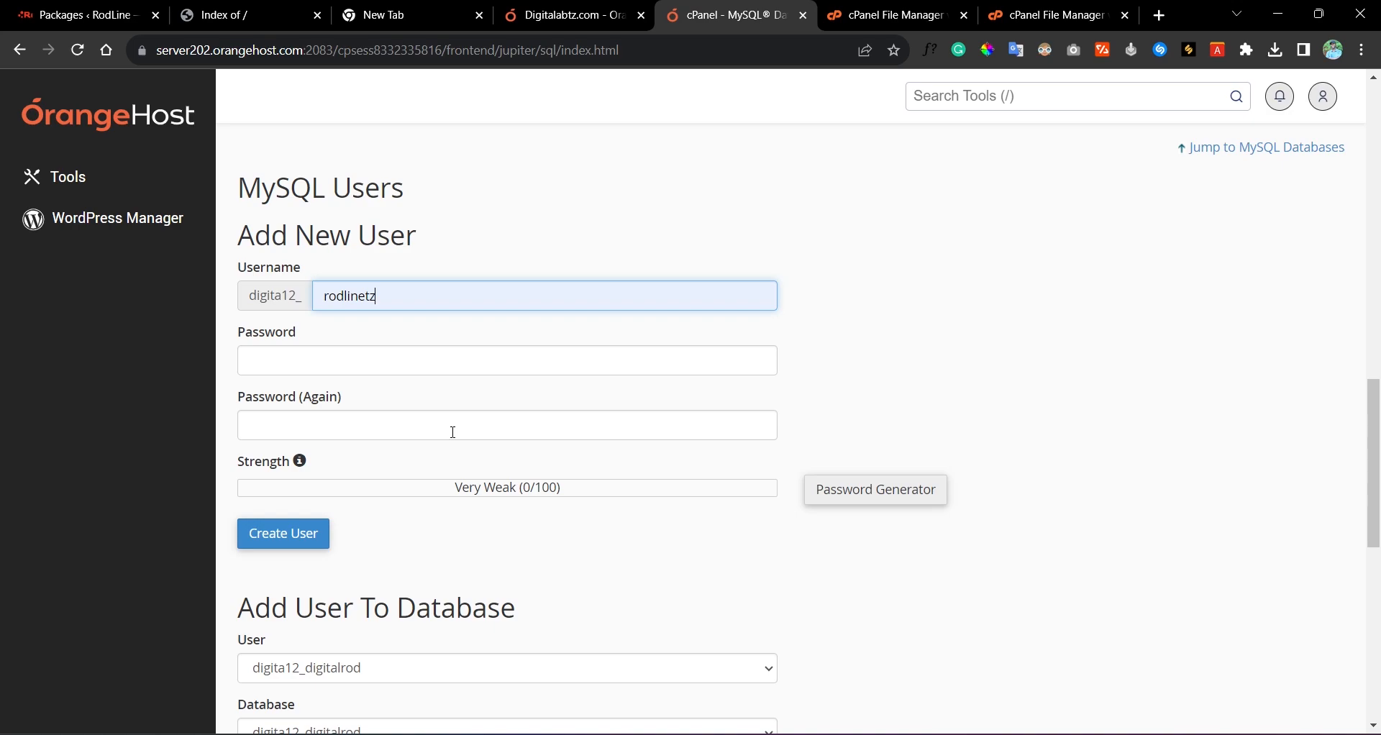
Step: Try a first password for the new MySQL user
click(399, 363)
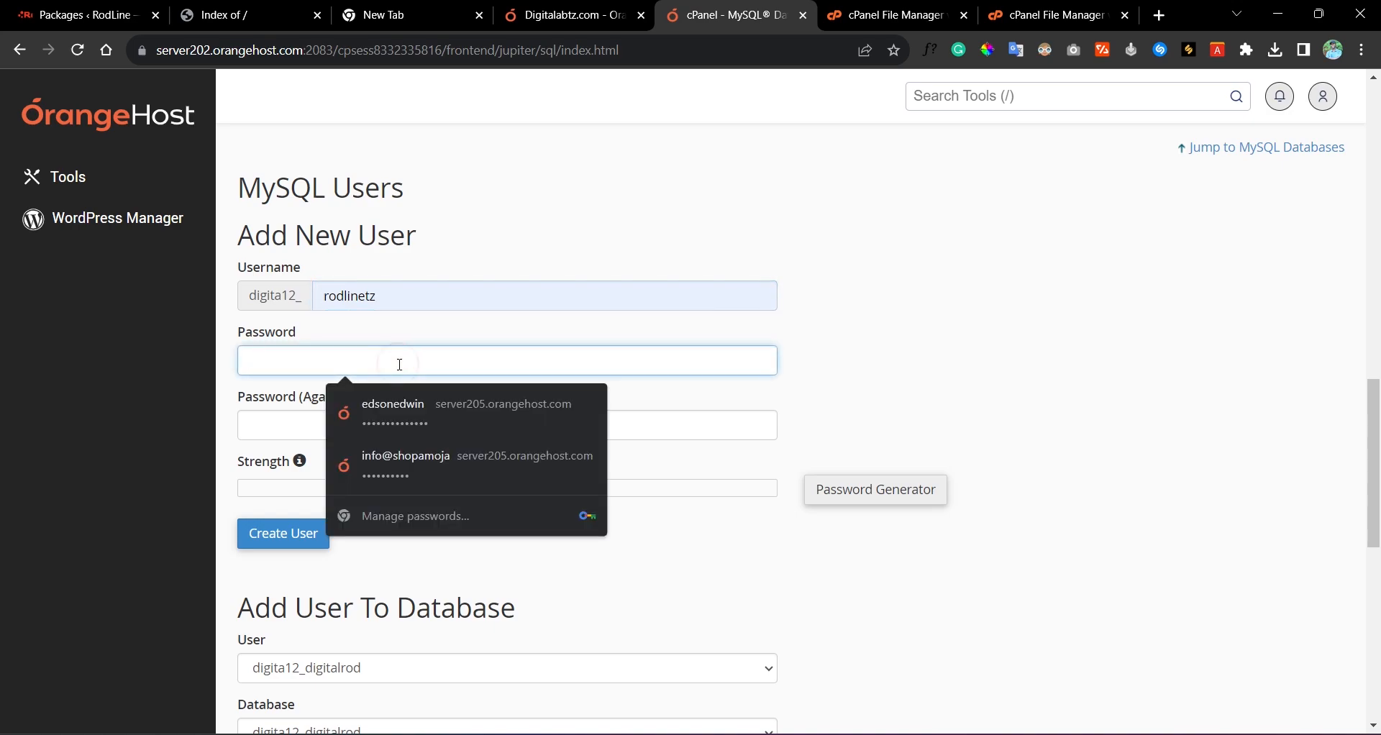
text(*)
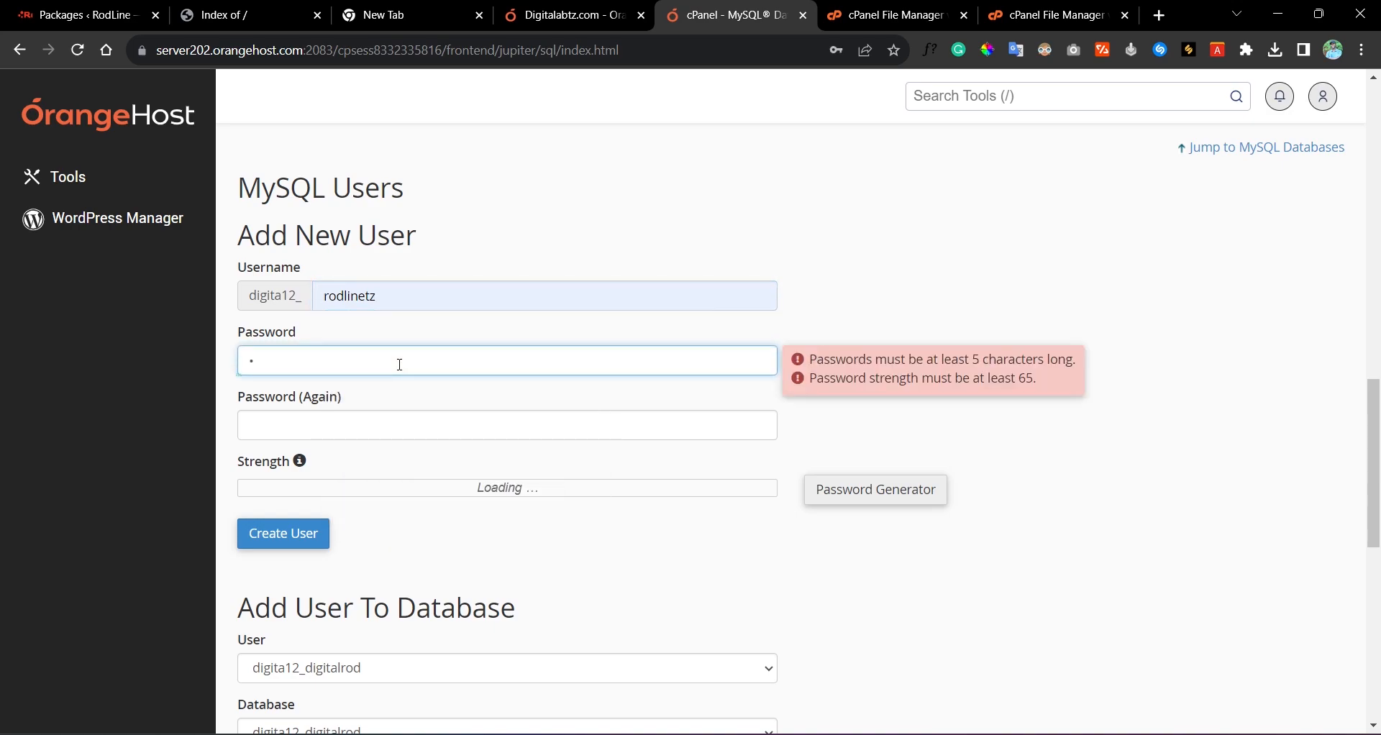
text(*********)
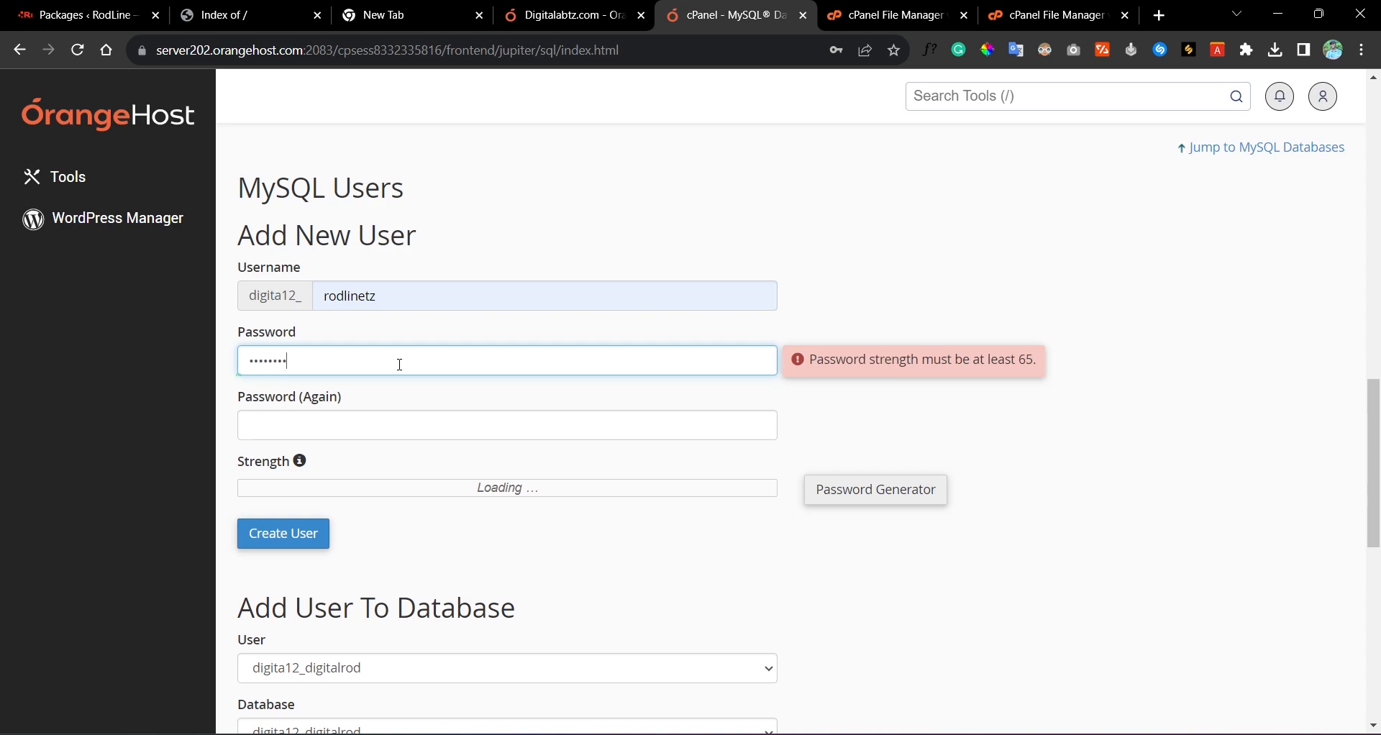
click(387, 423)
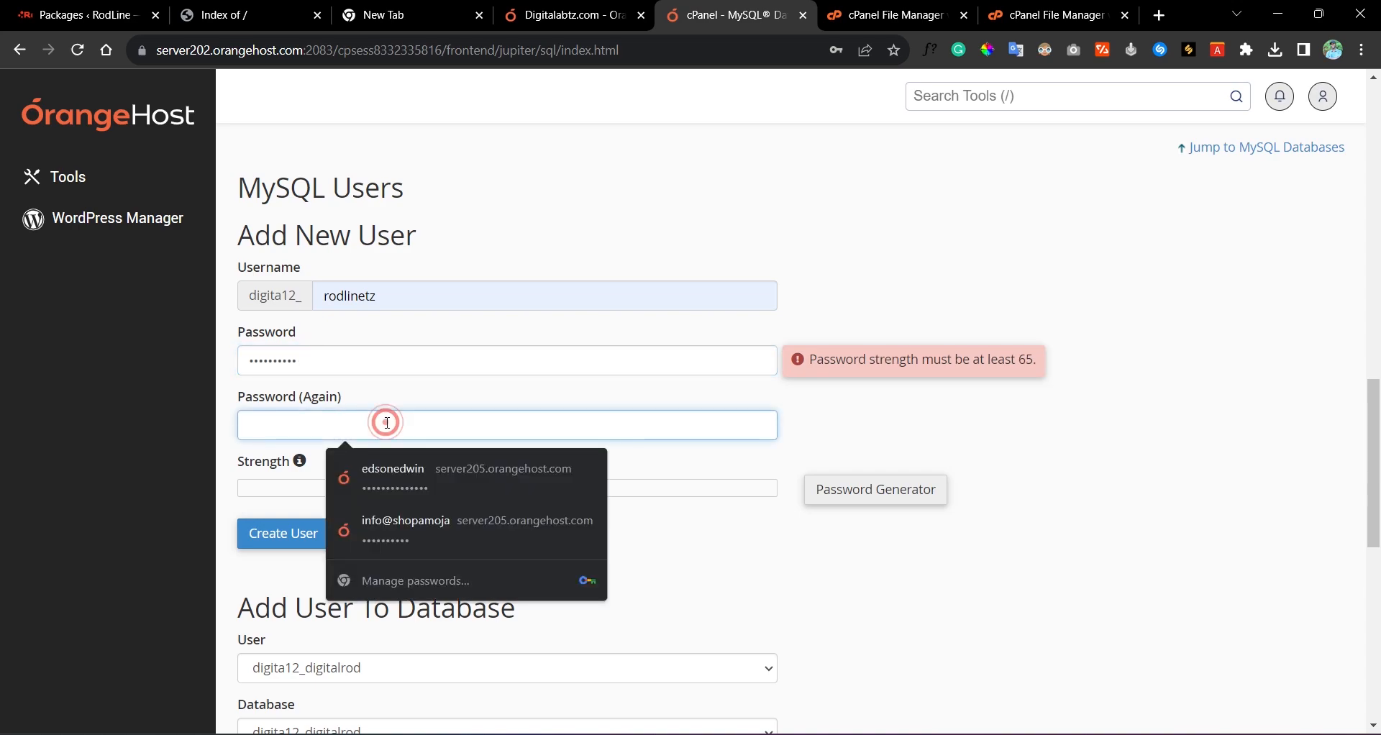
Step: Replace the new MySQL user's password entry with one that meets the minimum strength of 65
double_click(341, 365)
text(*)
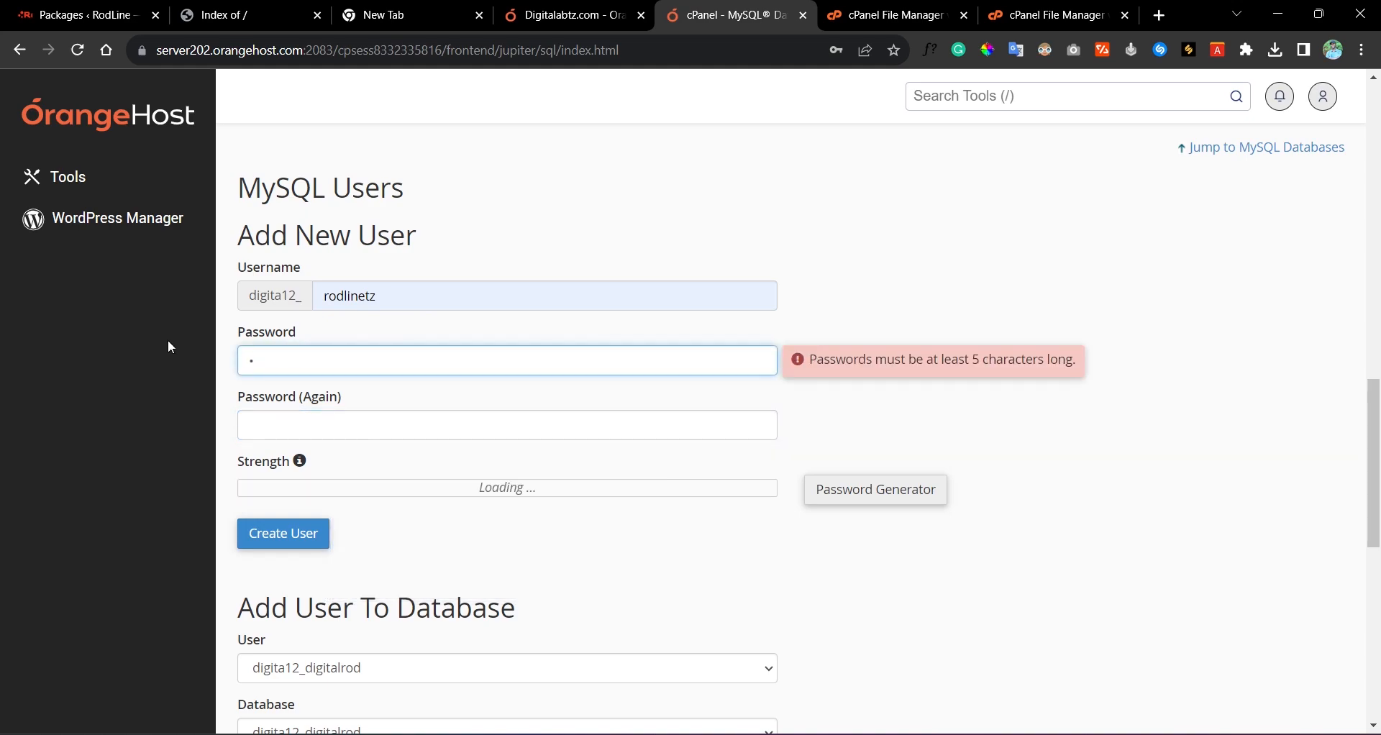
text(****)
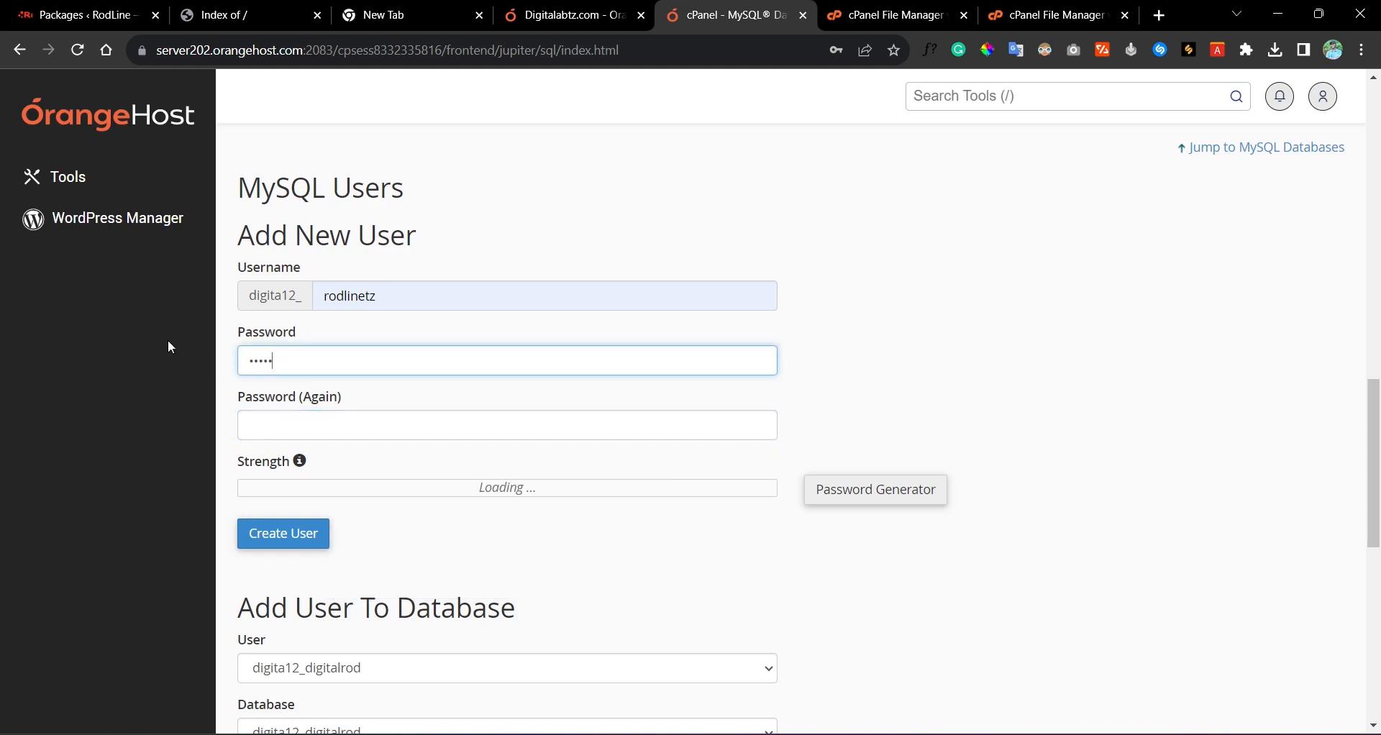
key(BackSpace)
key(BackSpace)
key(BackSpace)
key(BackSpace)
key(BackSpace)
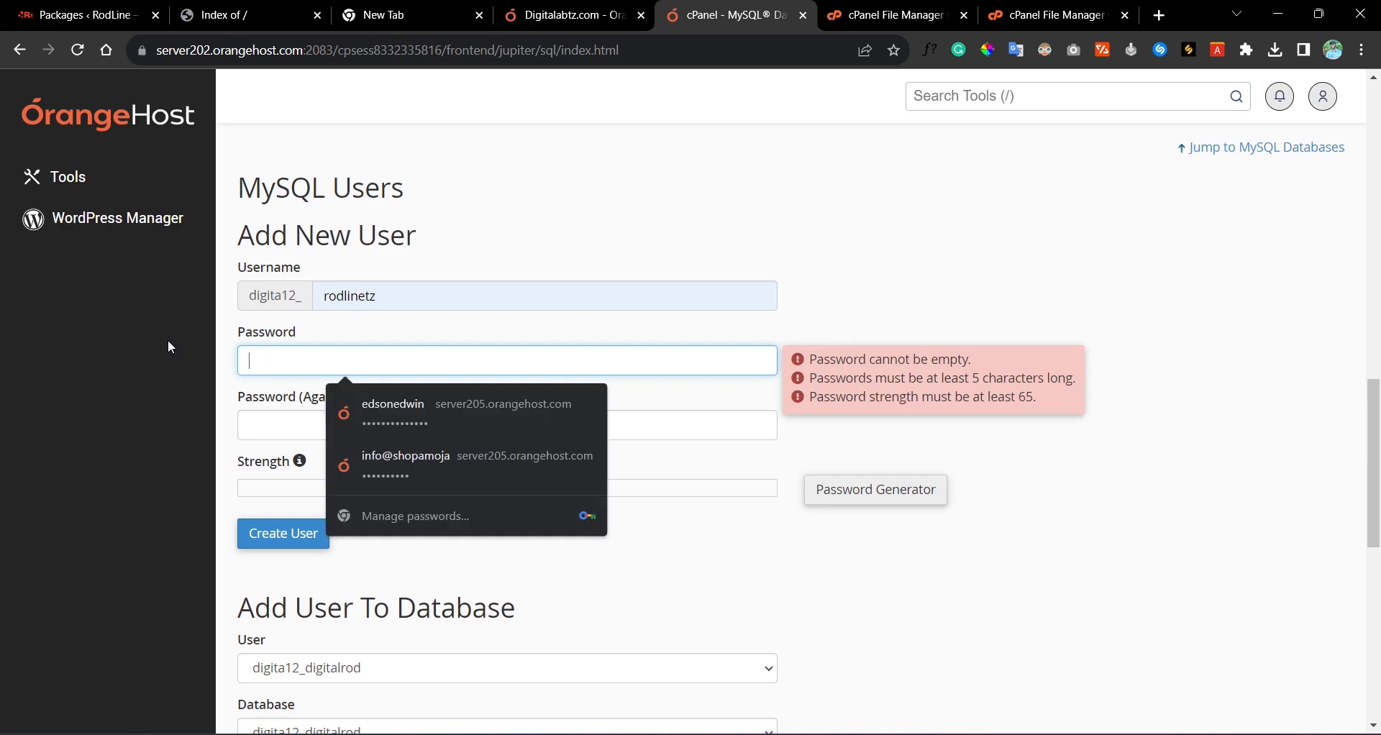
text(*******)
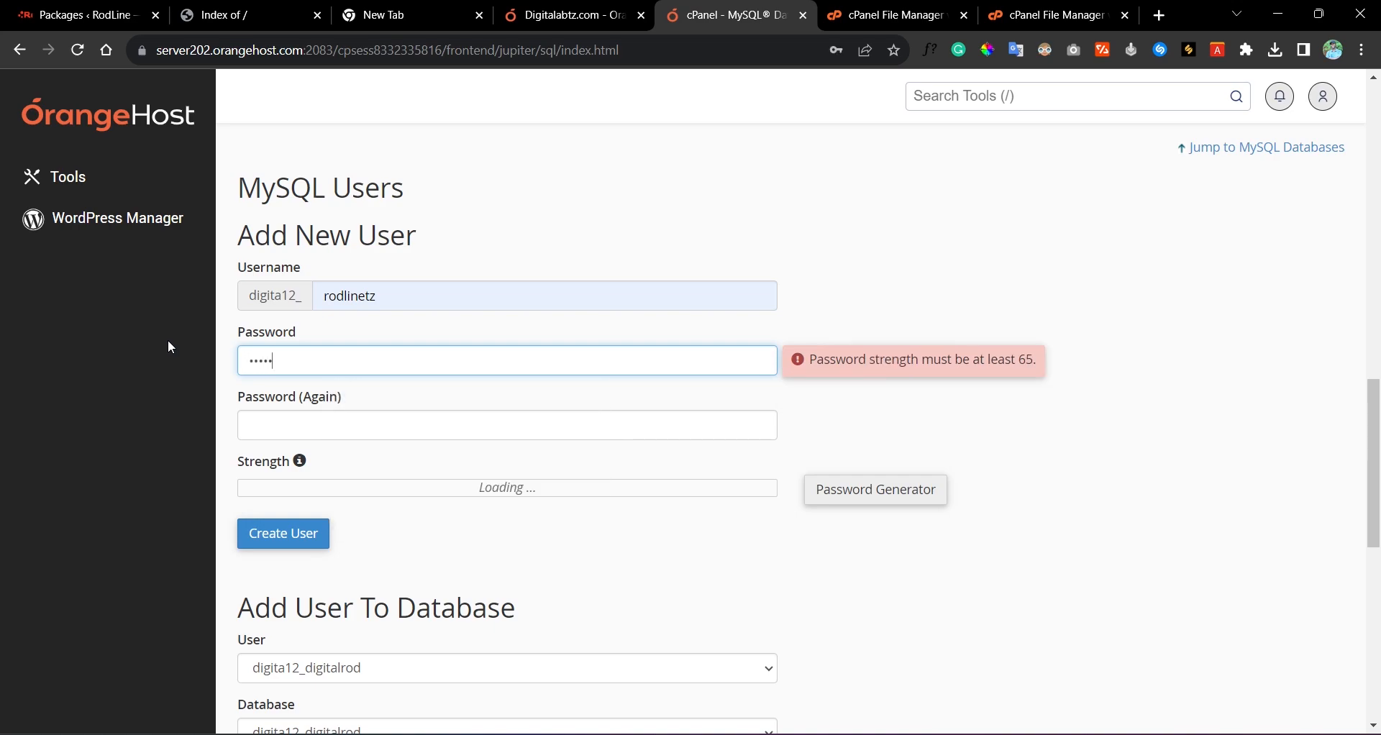
text(***)
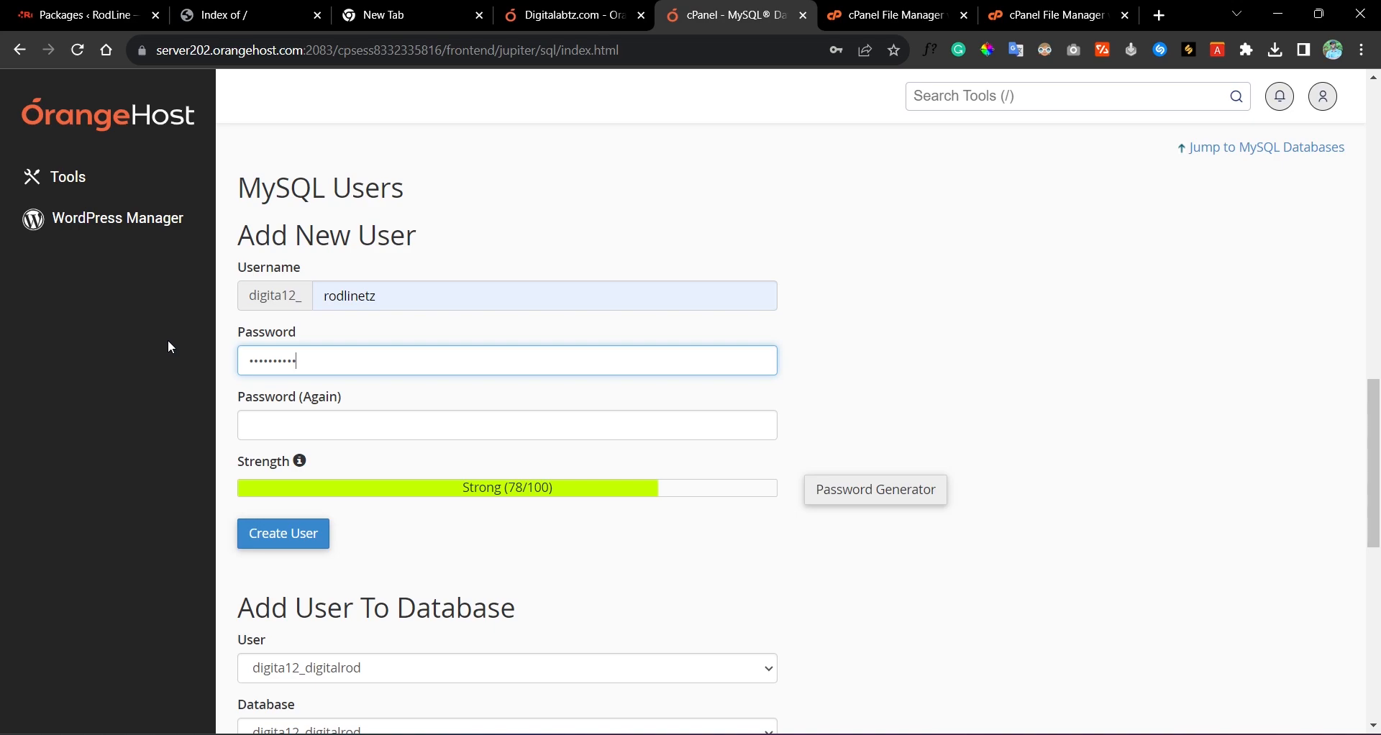
Step: Repeat the password, try to create the MySQL user rodlinetz, and return to the MySQL Databases page
click(285, 424)
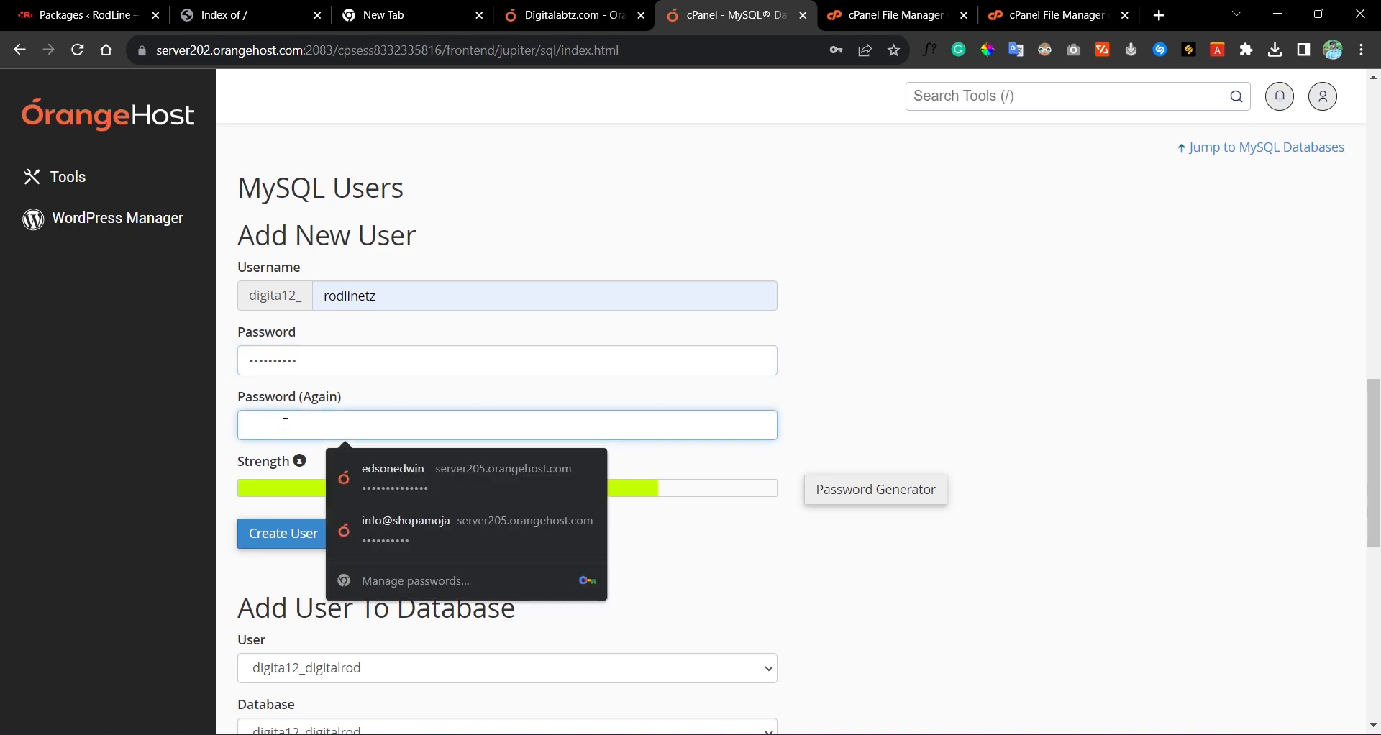
text(*******)
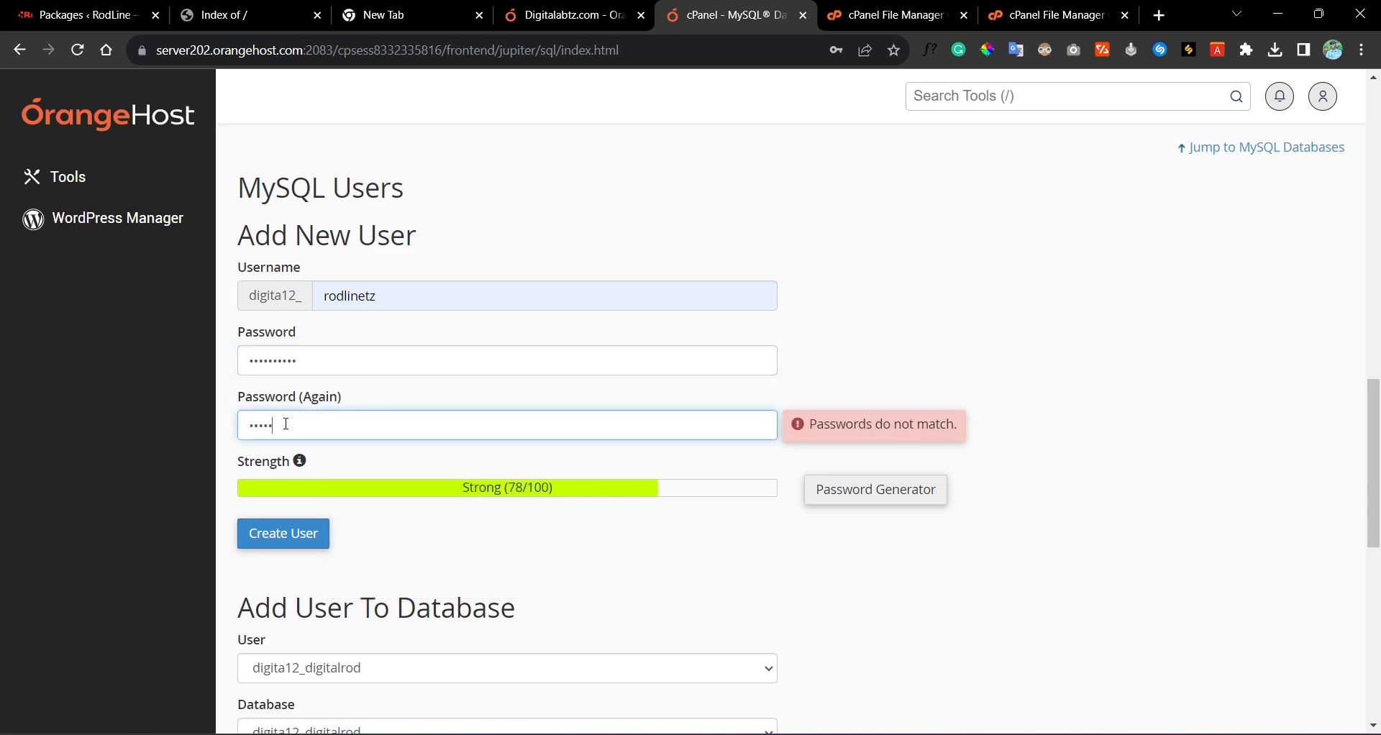
text(***)
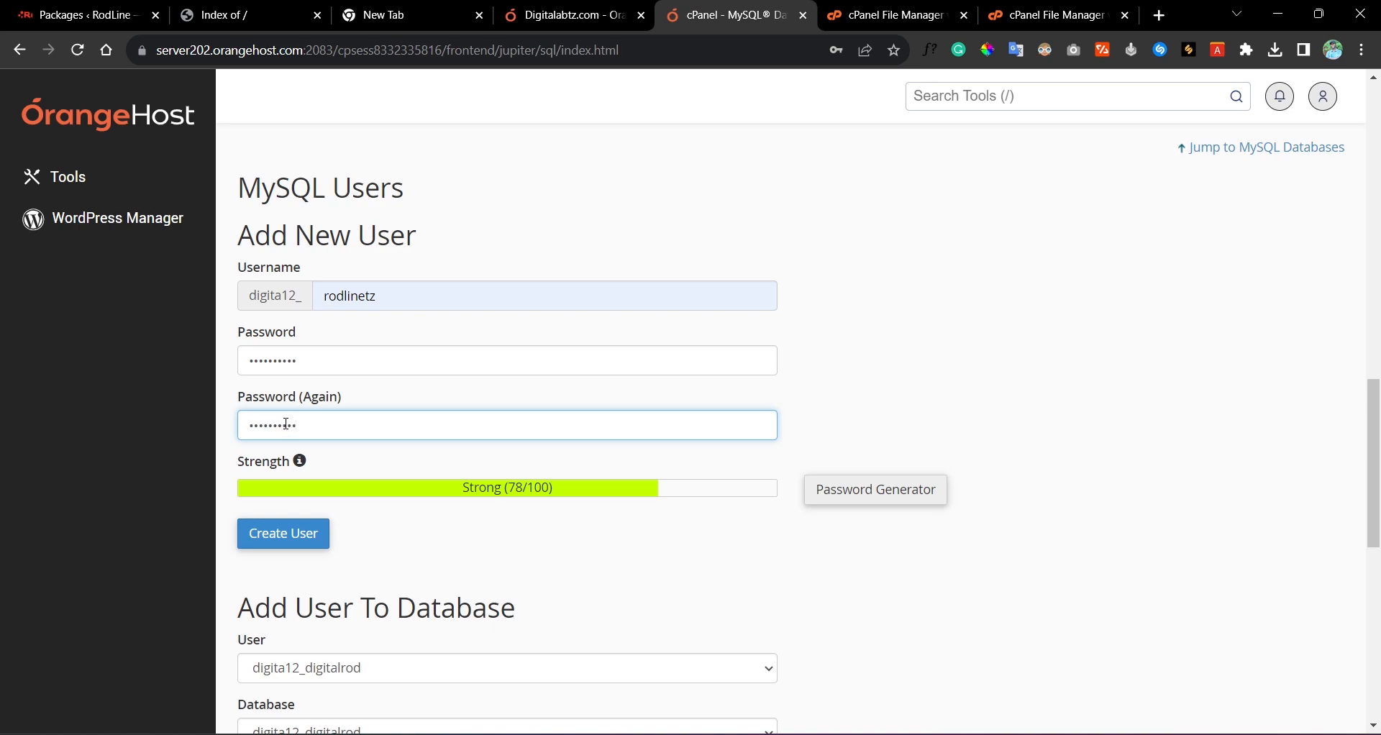
click(301, 526)
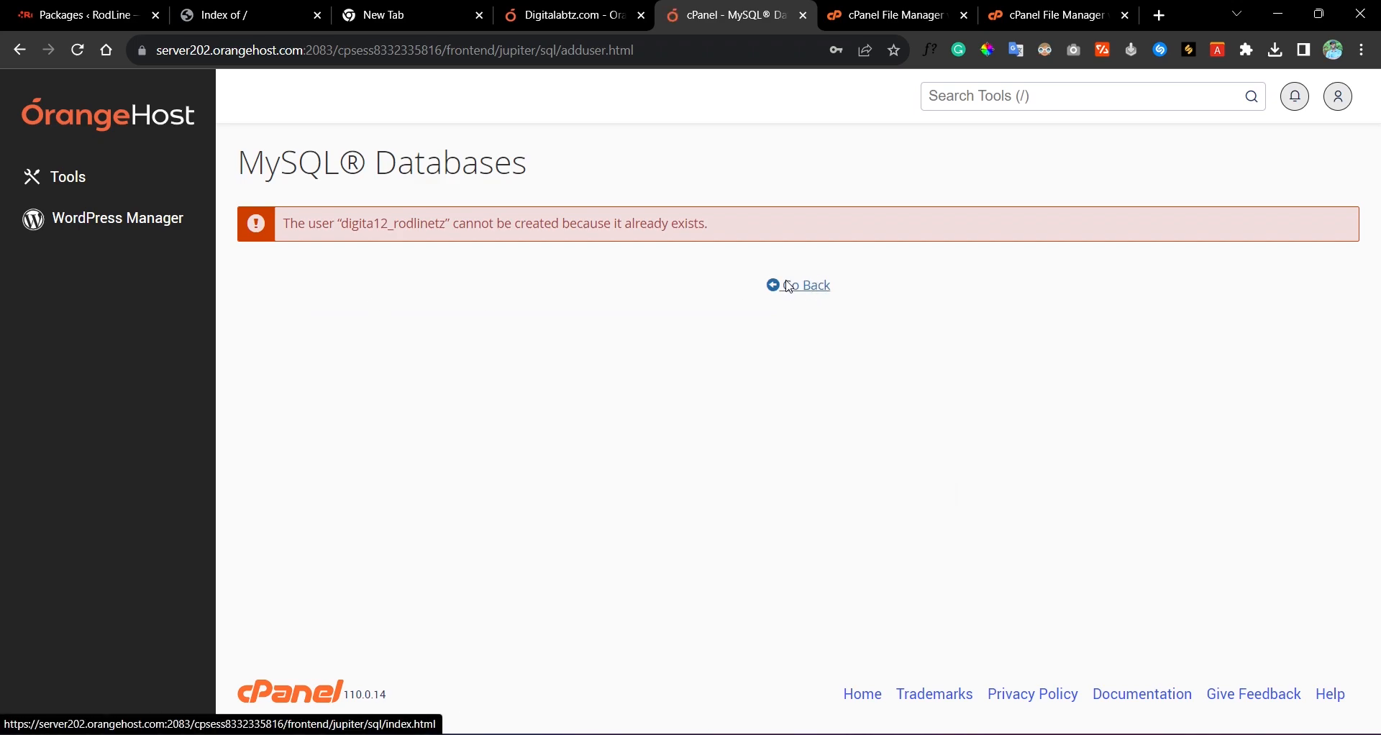
click(788, 287)
scroll(546, 361, down, 5)
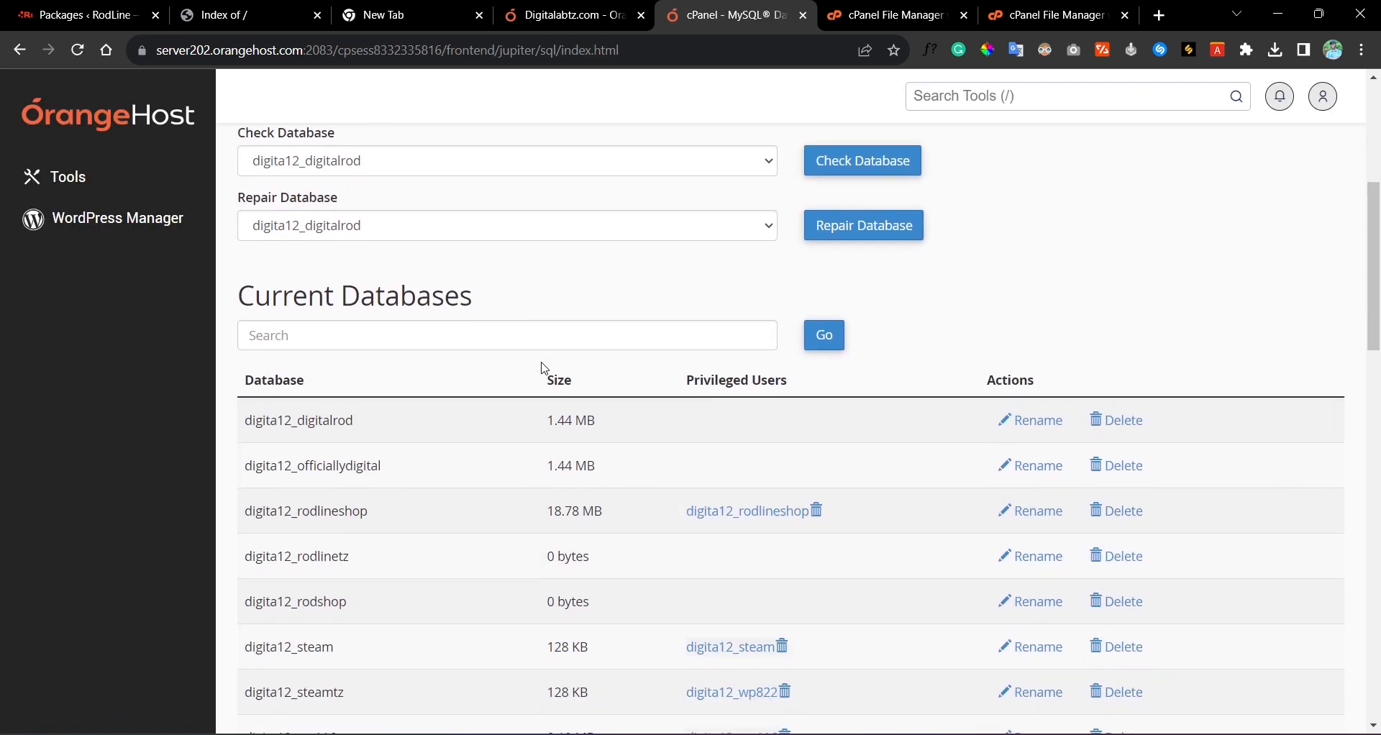
scroll(545, 365, down, 2)
scroll(358, 605, down, 3)
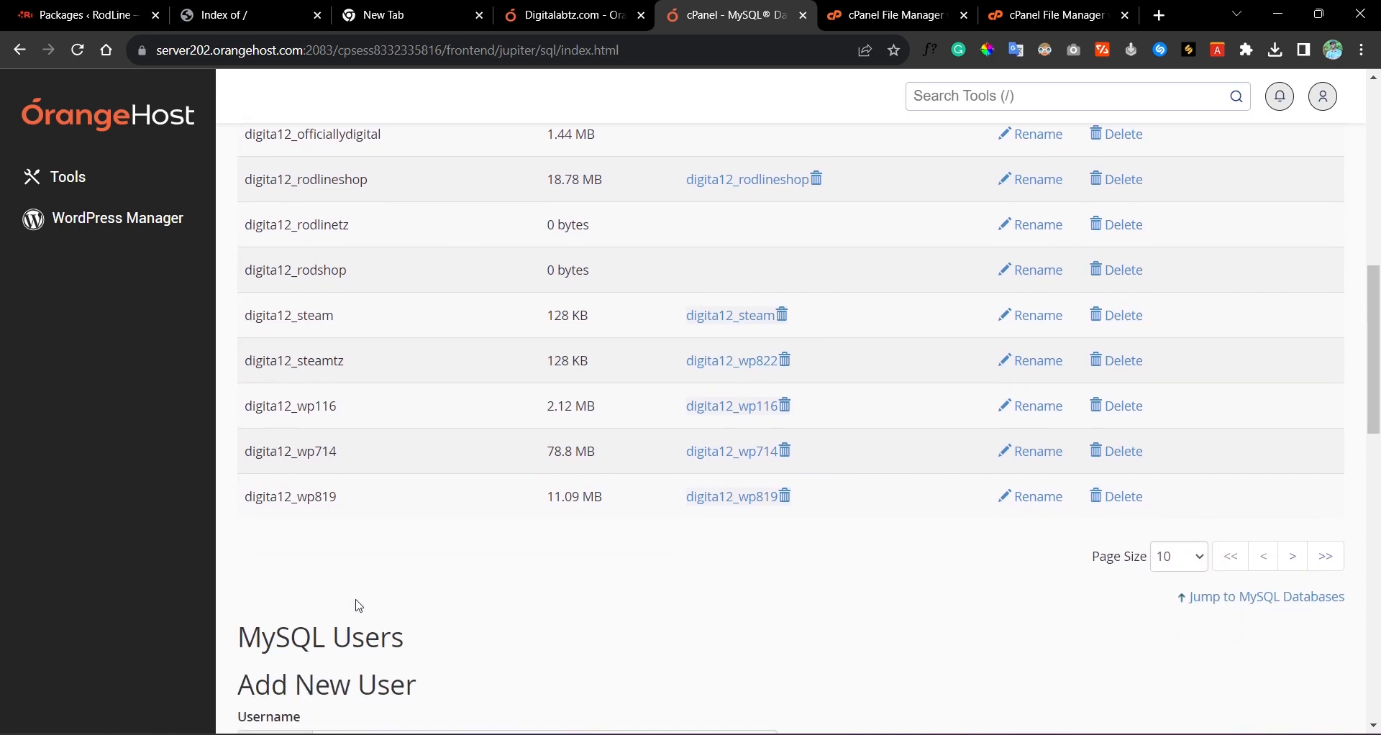
scroll(359, 605, up, 2)
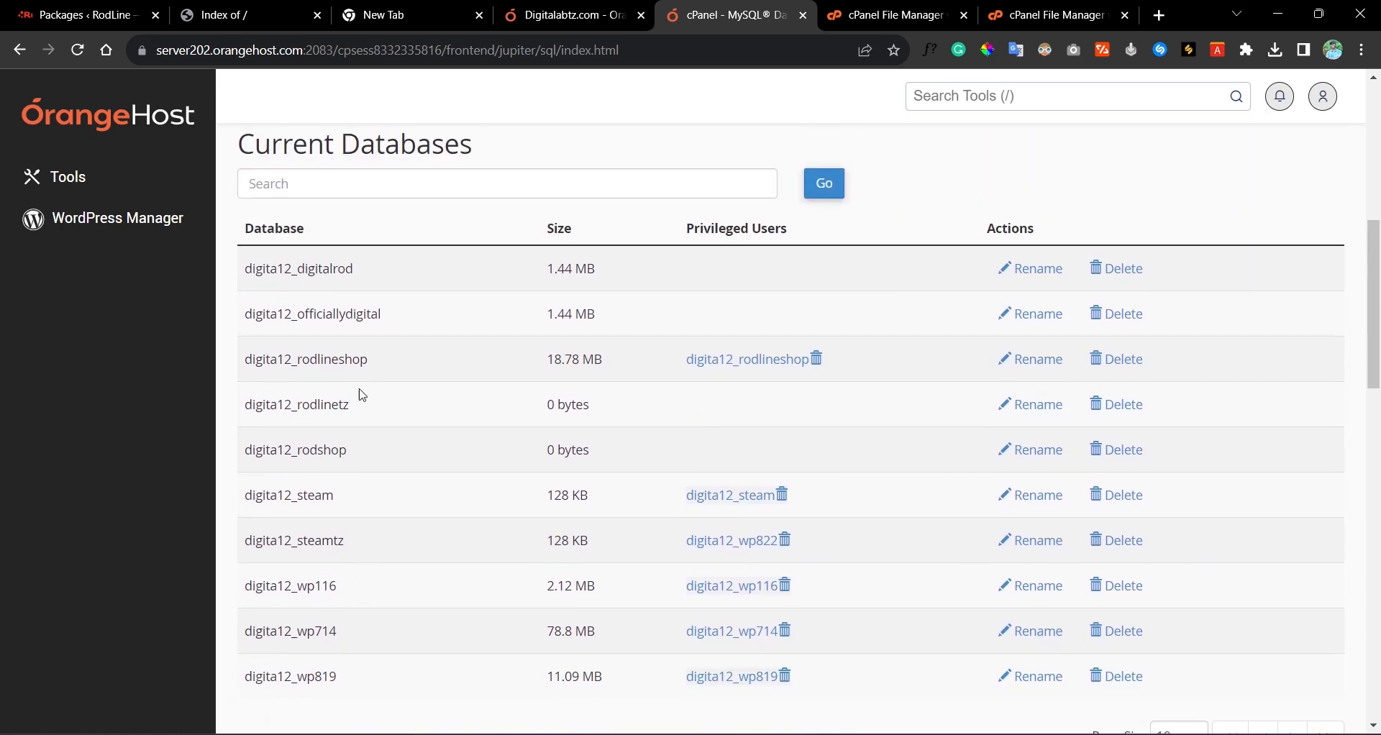
scroll(422, 413, down, 8)
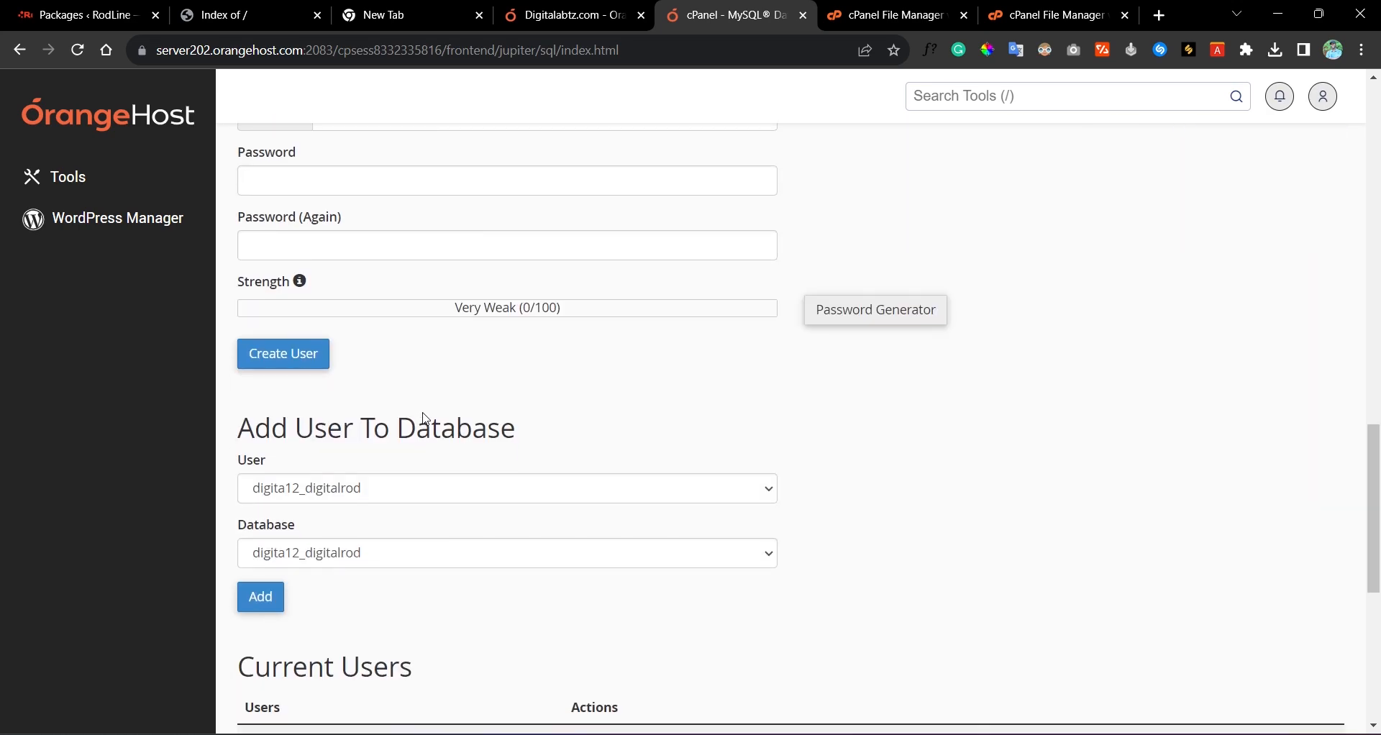
scroll(426, 419, down, 5)
scroll(426, 419, up, 2)
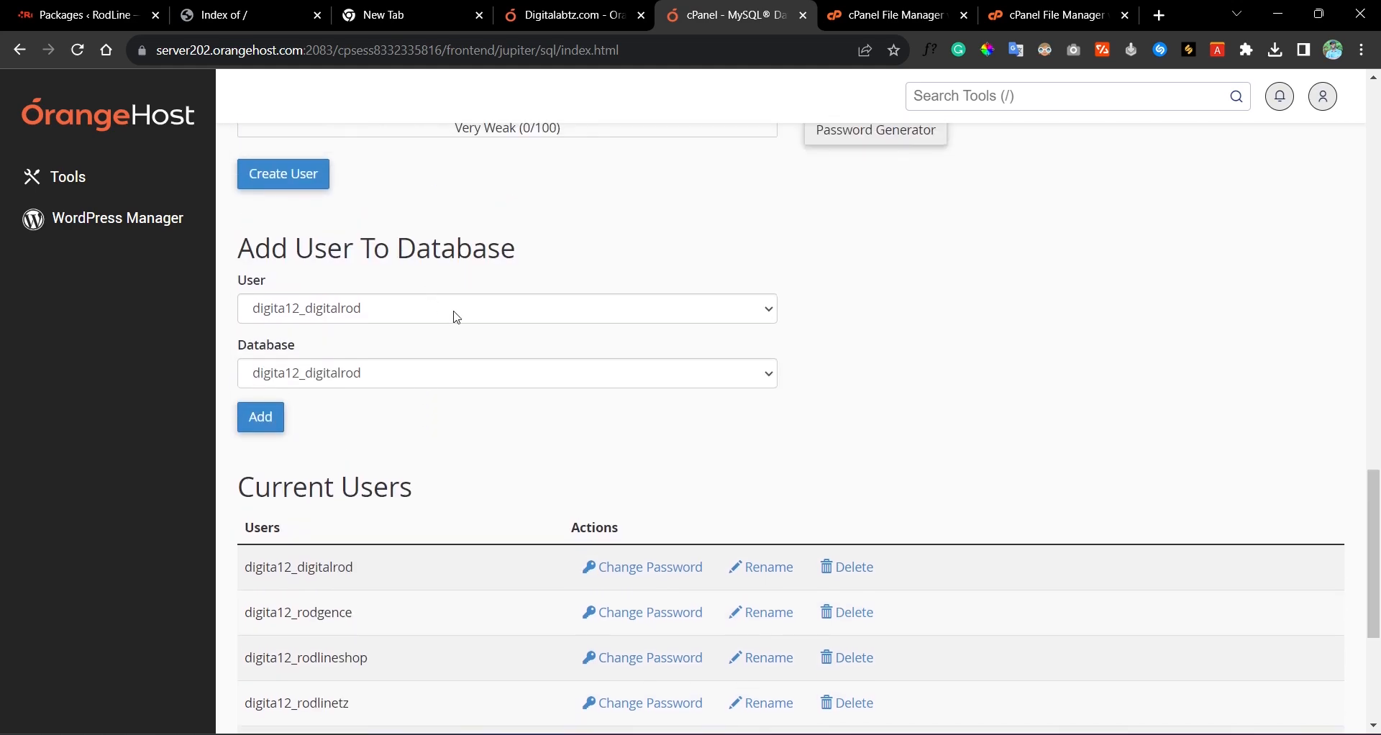
click(479, 311)
click(482, 311)
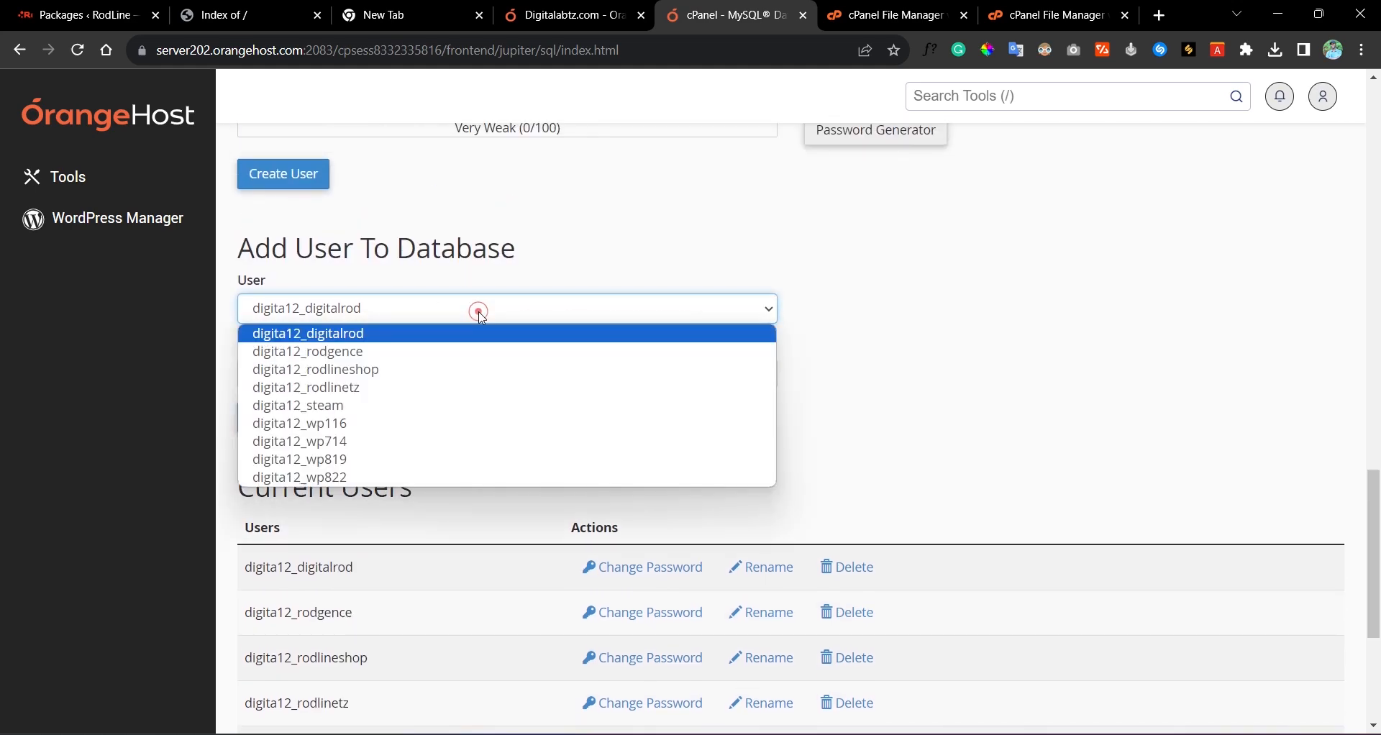
click(481, 388)
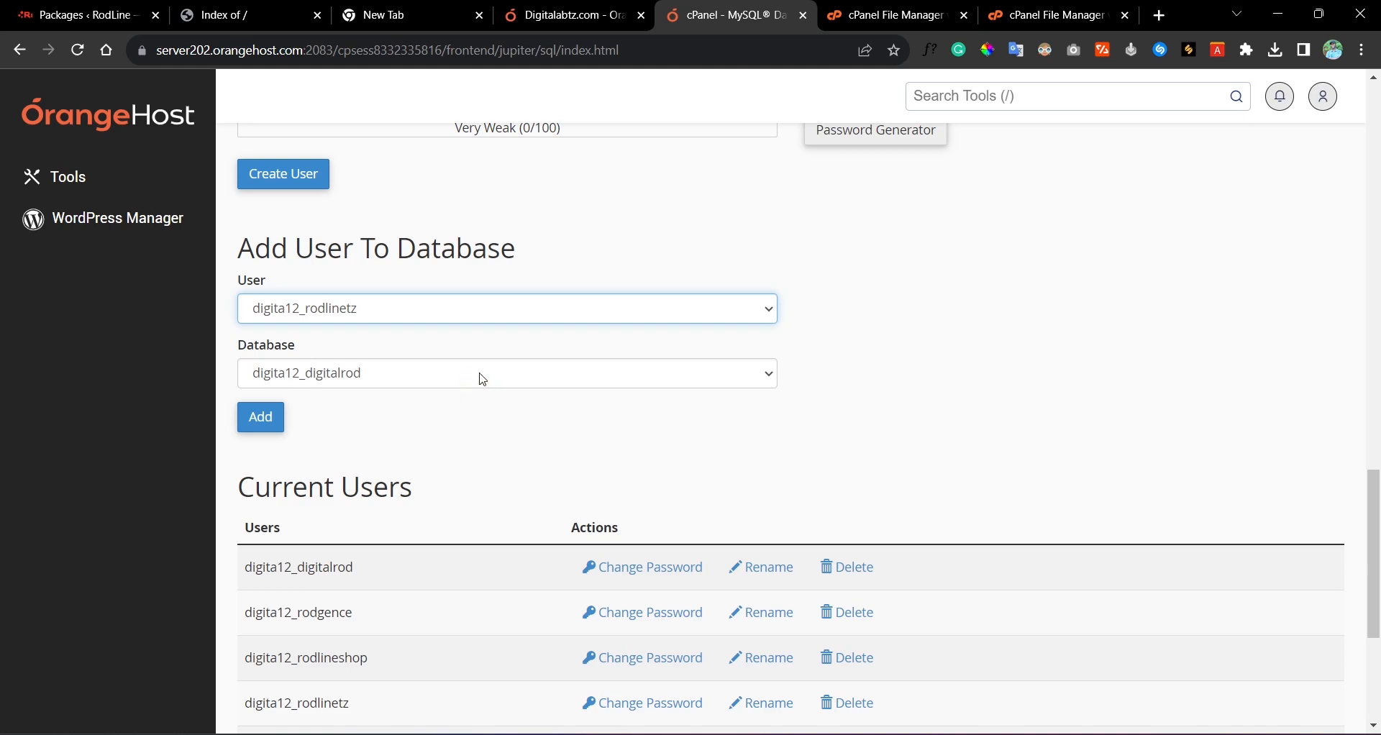
click(482, 379)
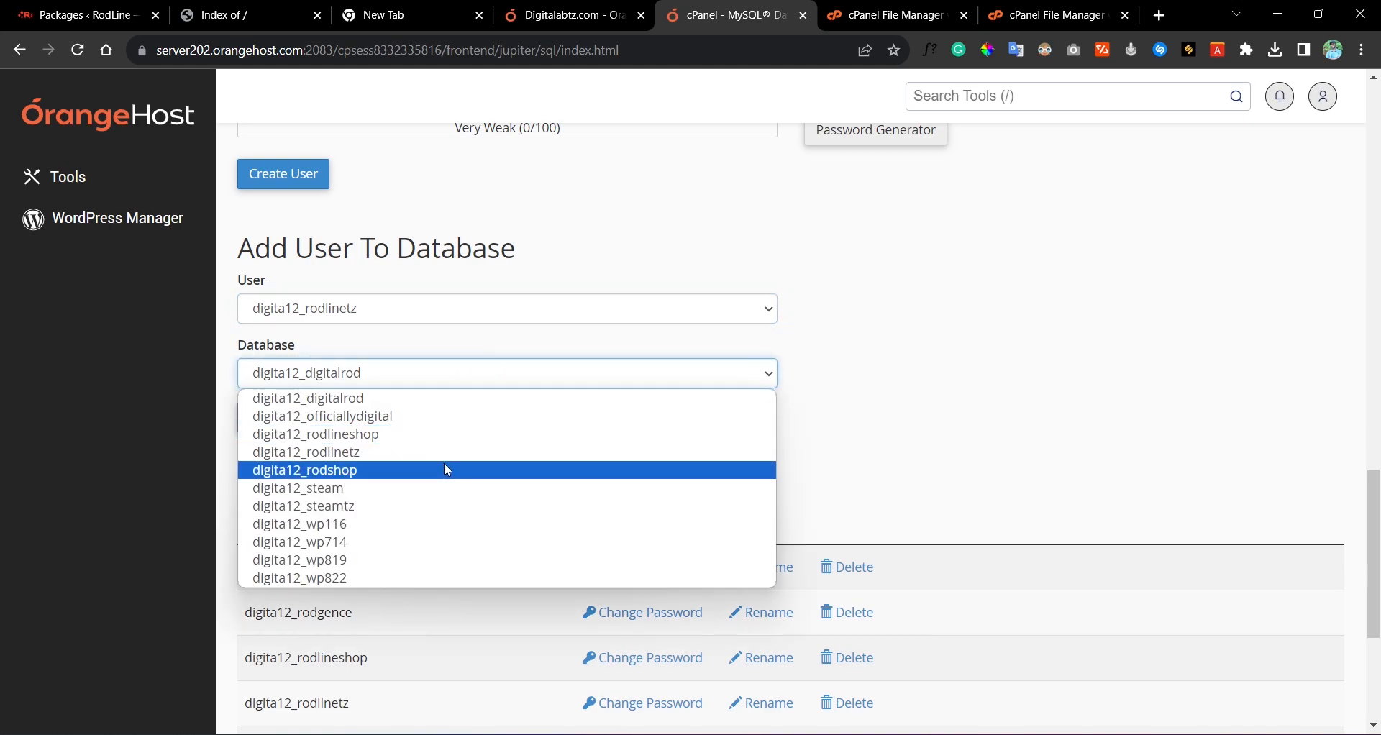
click(611, 239)
Step: Set the username of a new MySQL user to rodwaytzz after the digita12_ prefix
scroll(602, 316, up, 6)
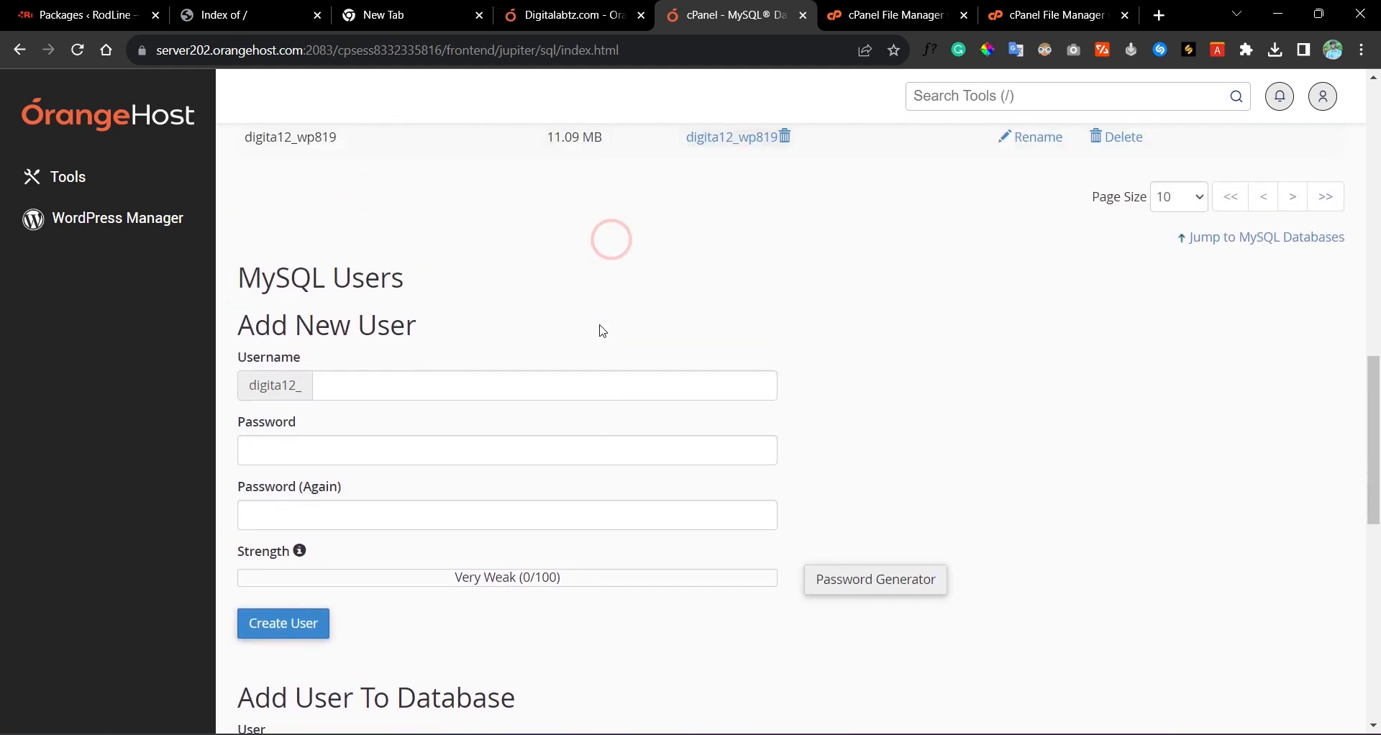
scroll(603, 331, up, 2)
scroll(598, 327, down, 2)
click(442, 397)
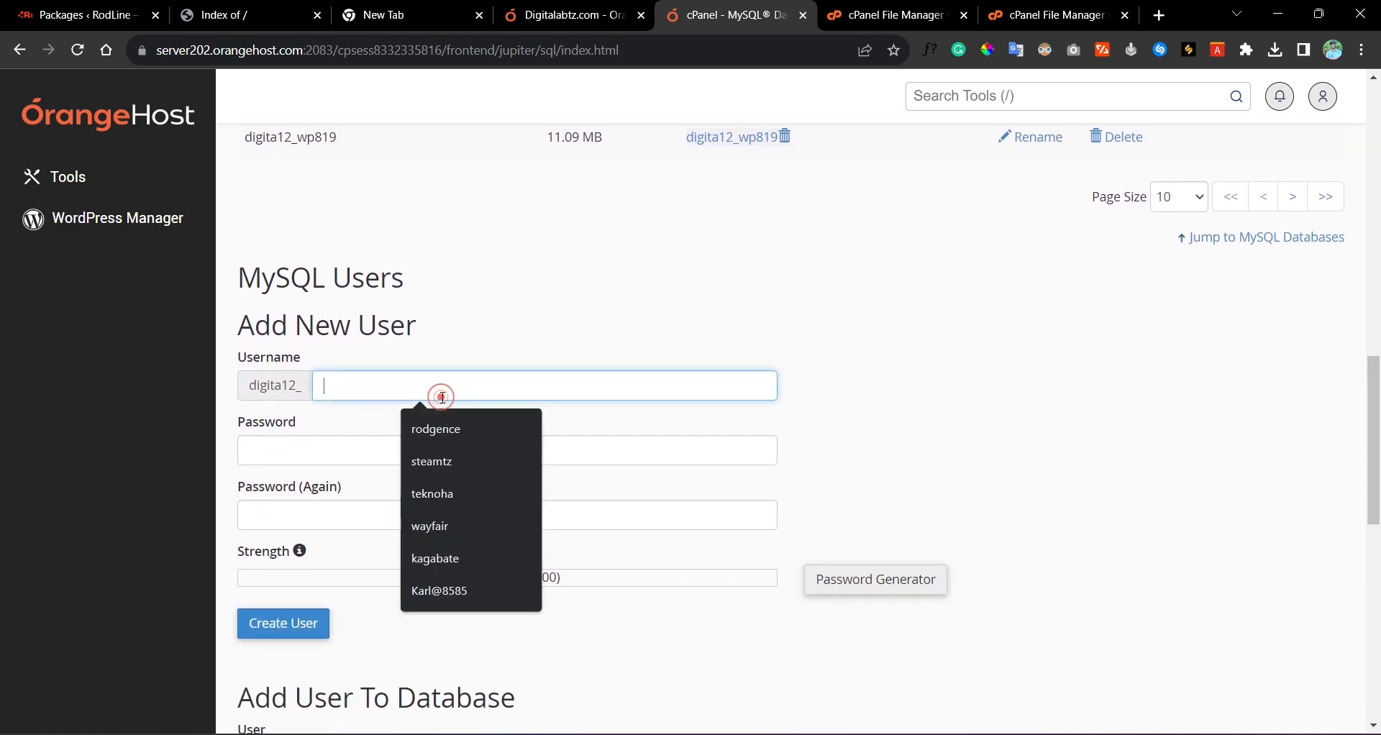
text(ro)
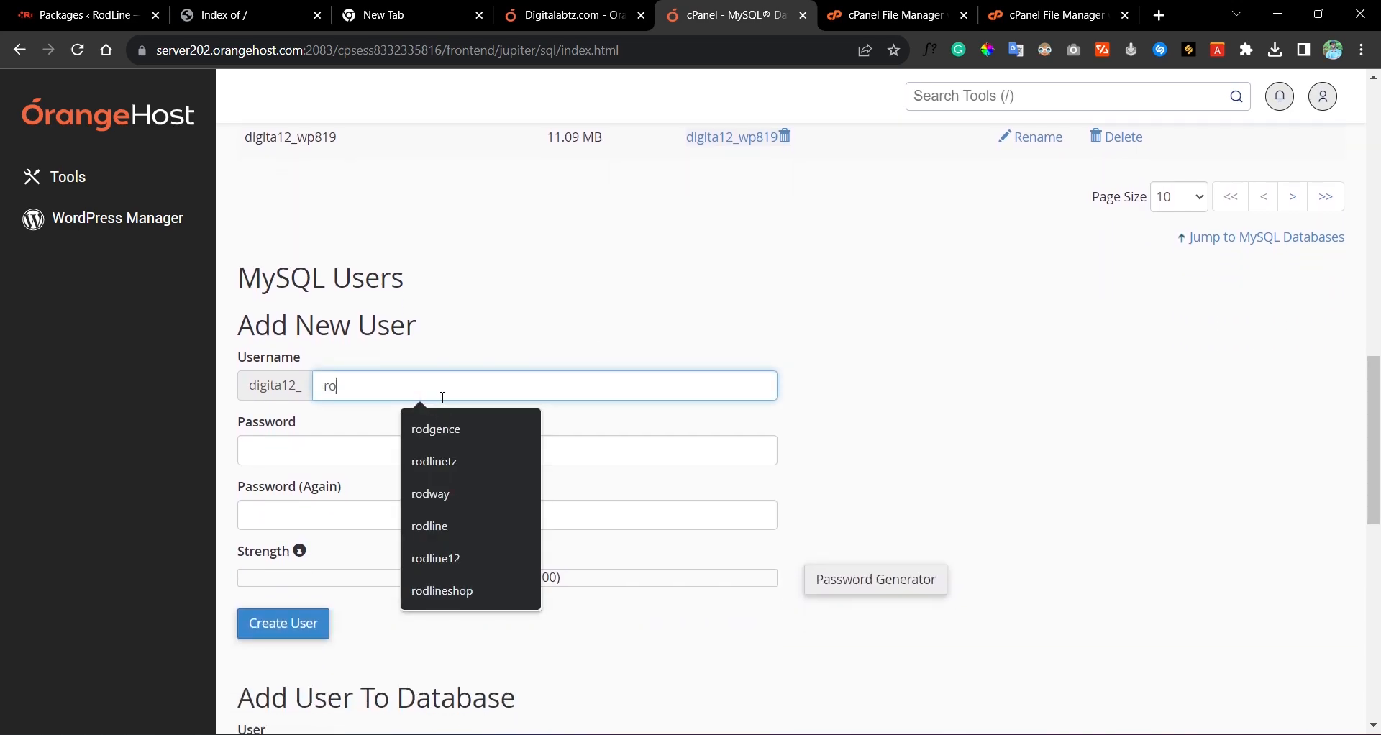
text(dway)
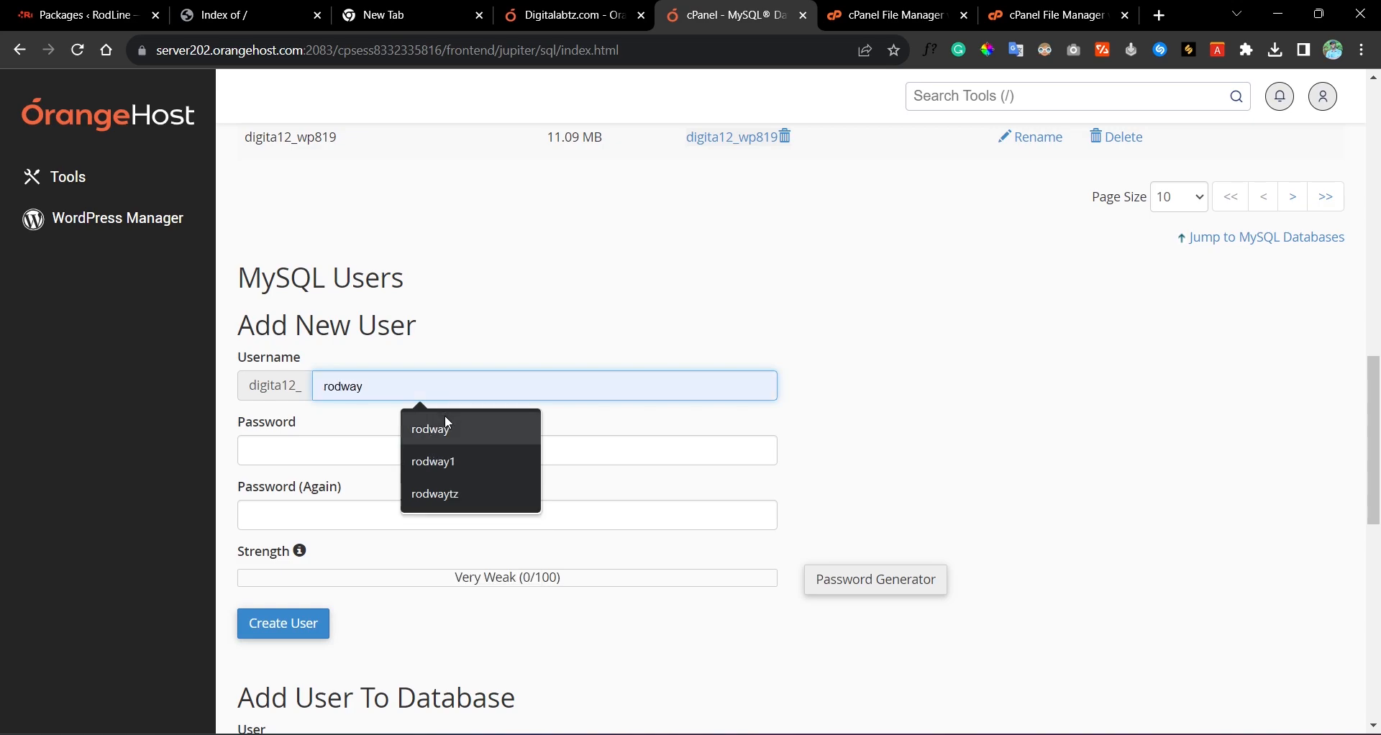
click(446, 429)
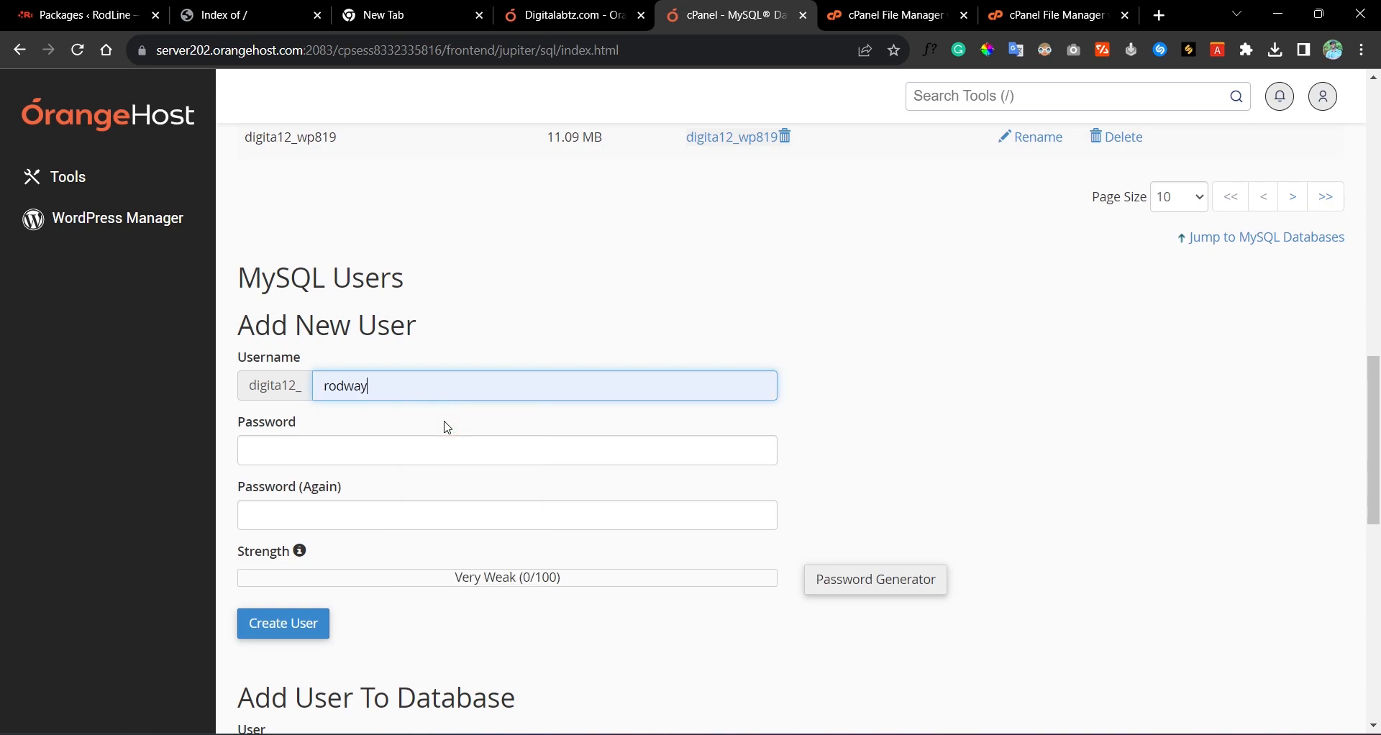
text(tzz)
Step: Try a first password for the new rodwaytzz user, and clear the password entry
click(358, 445)
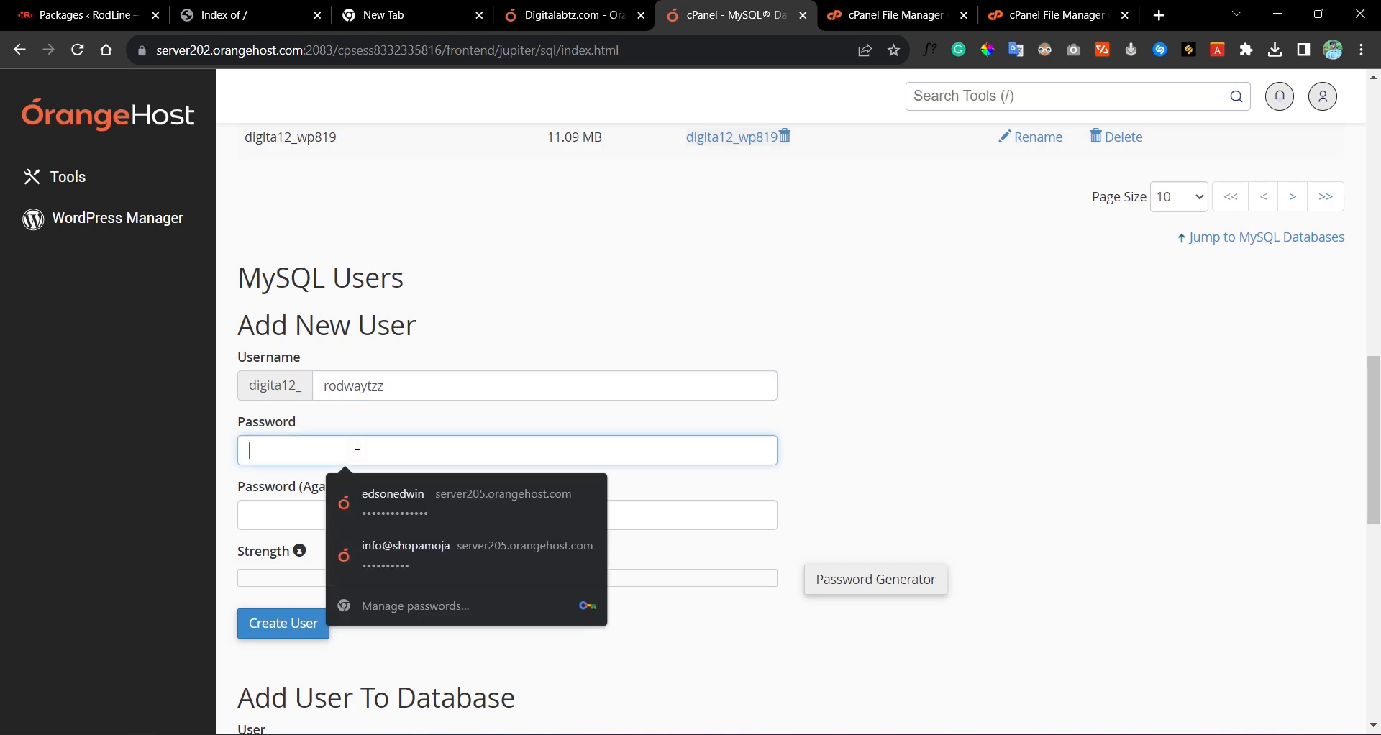
text(••••)
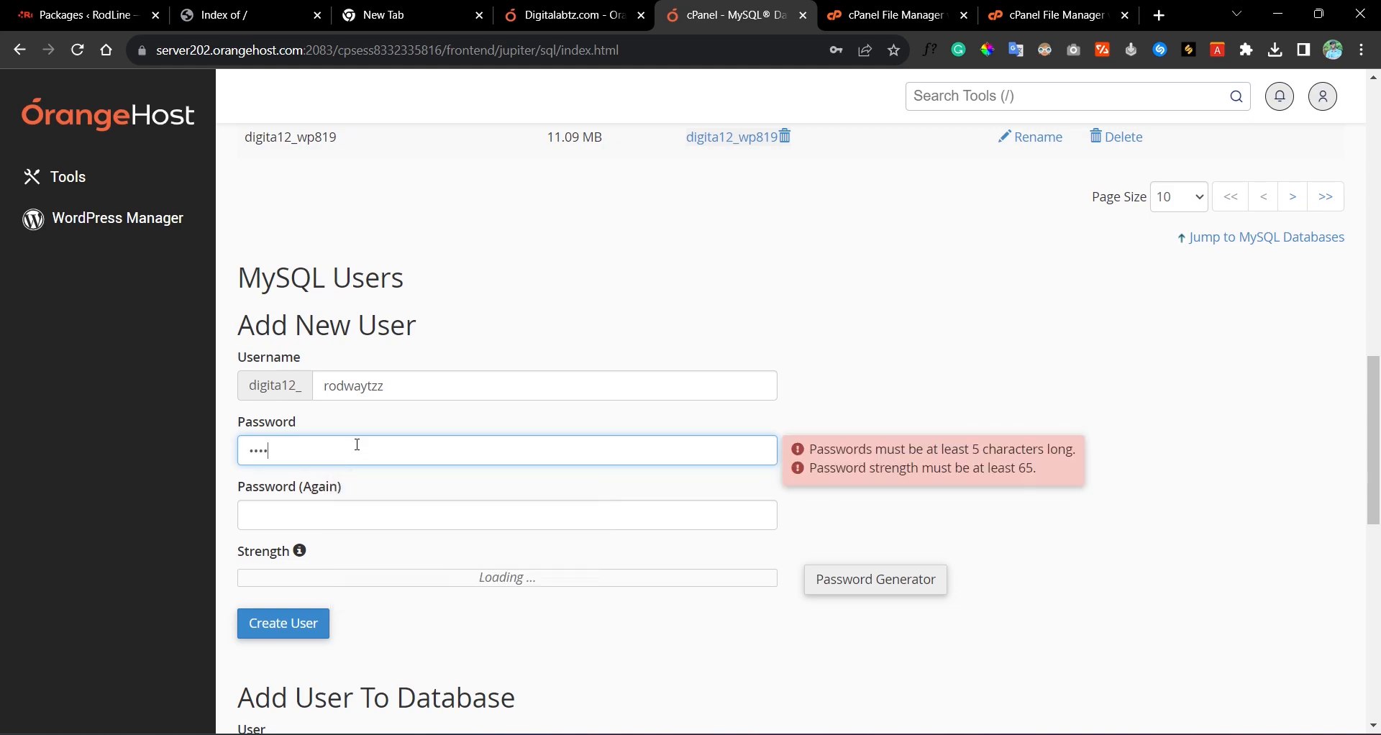
text(••)
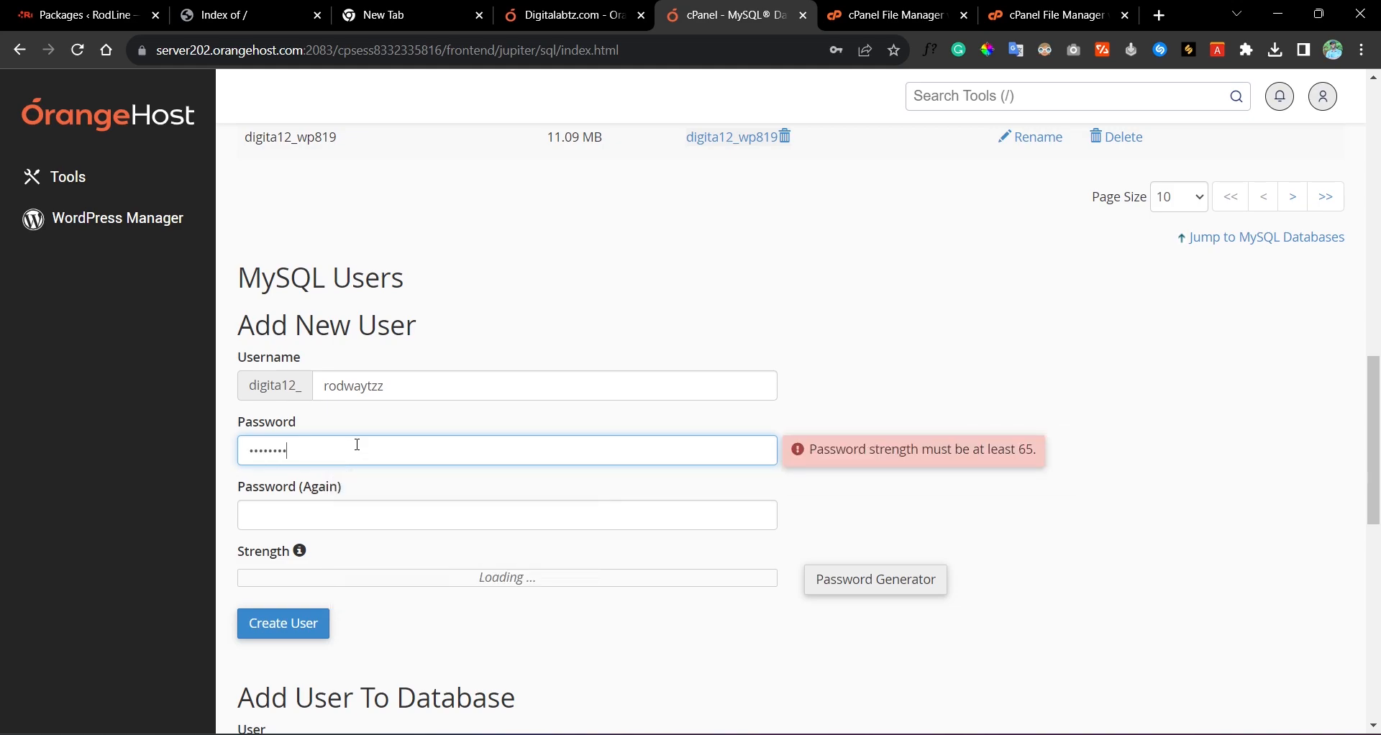
key(BackSpace)
key(BackSpace)
key(BackSpace)
key(BackSpace)
key(BackSpace)
key(BackSpace)
key(BackSpace)
key(BackSpace)
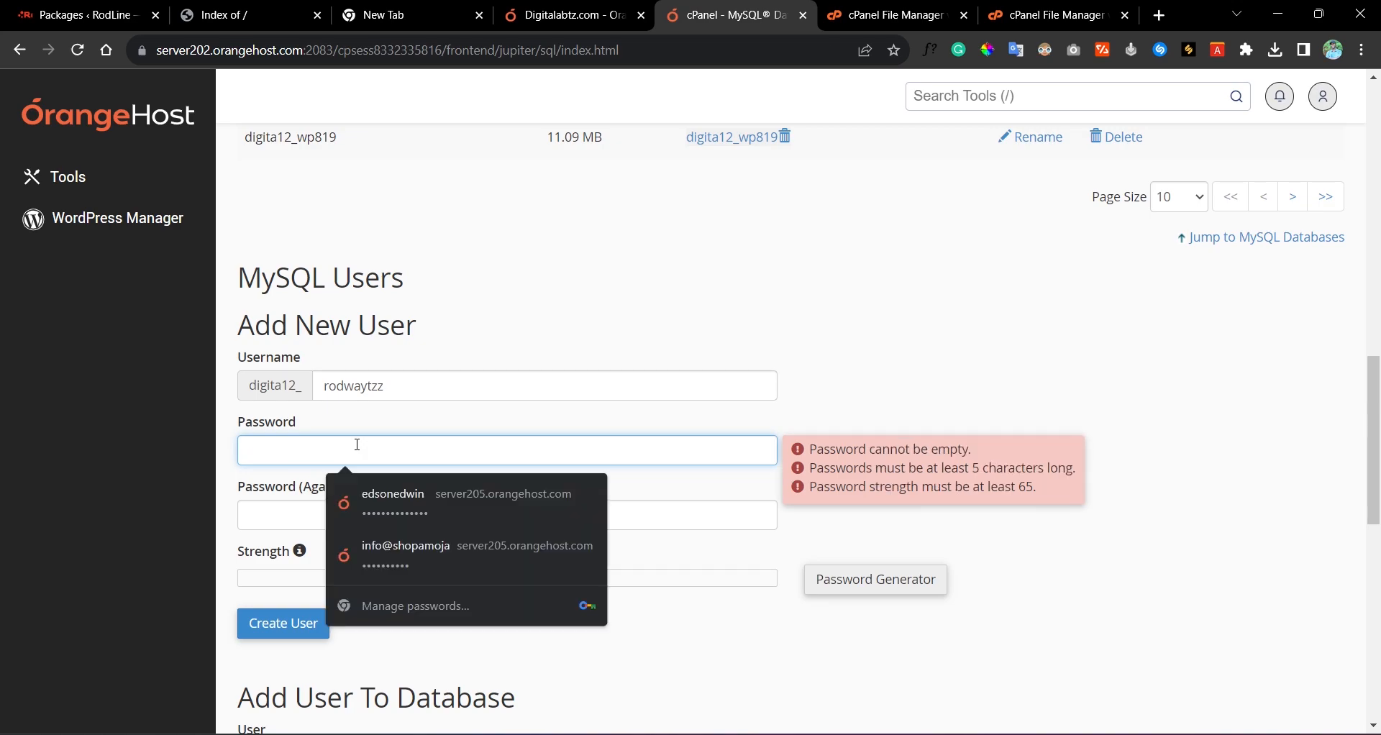
text(•)
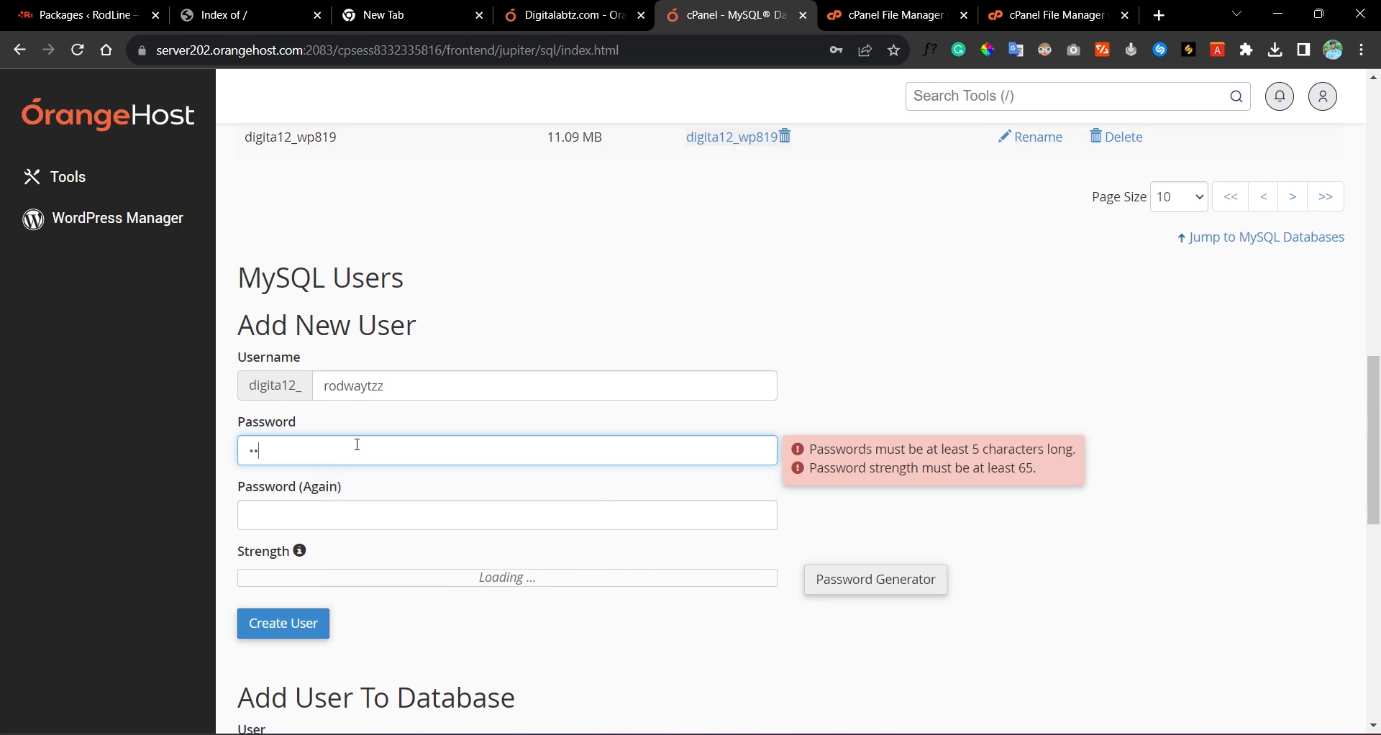
text(••••)
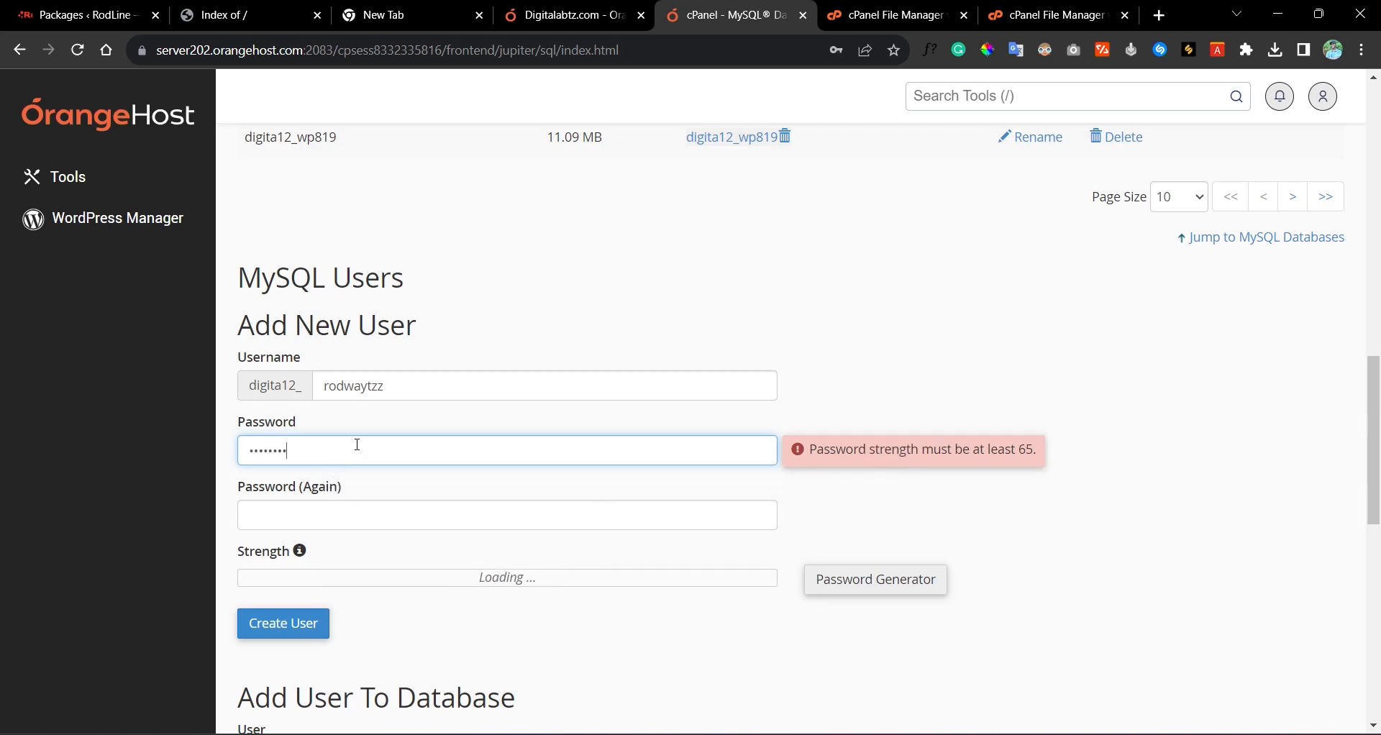
click(336, 507)
text(•)
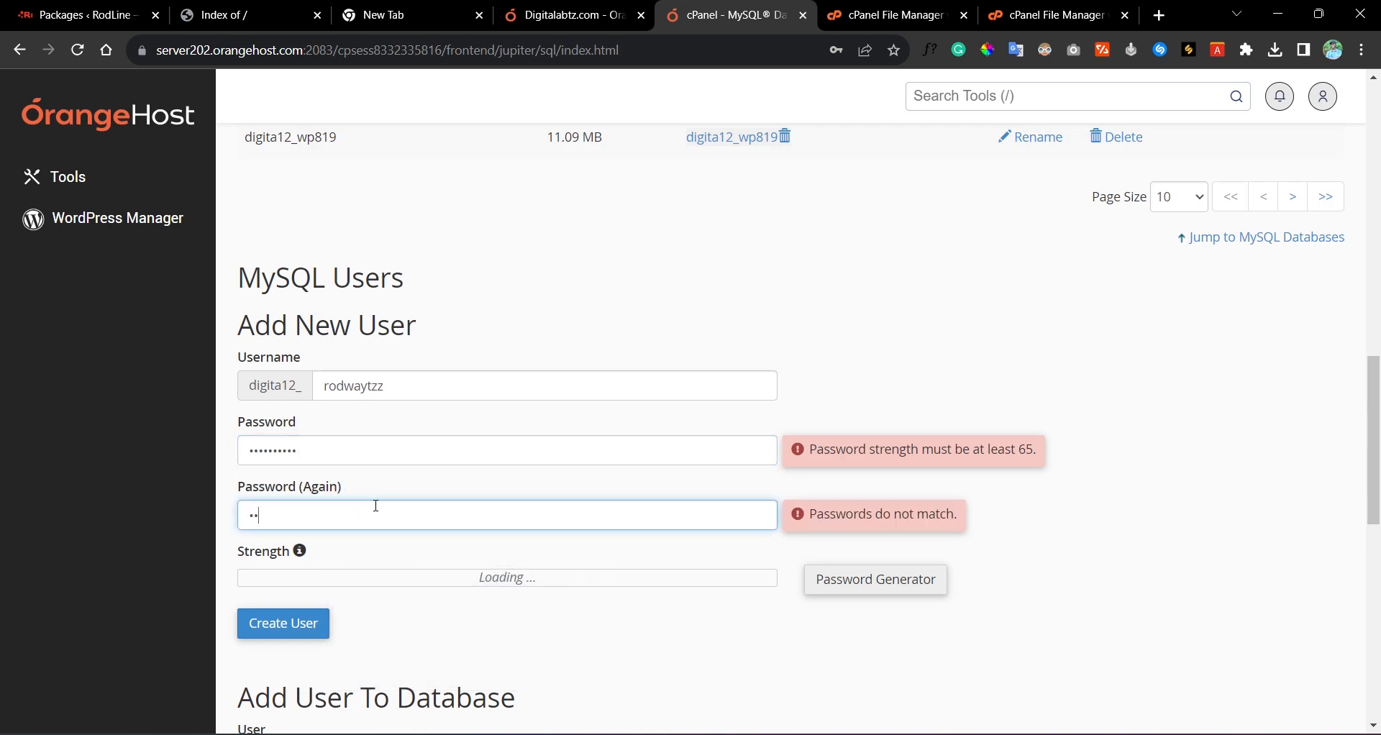
text(••••)
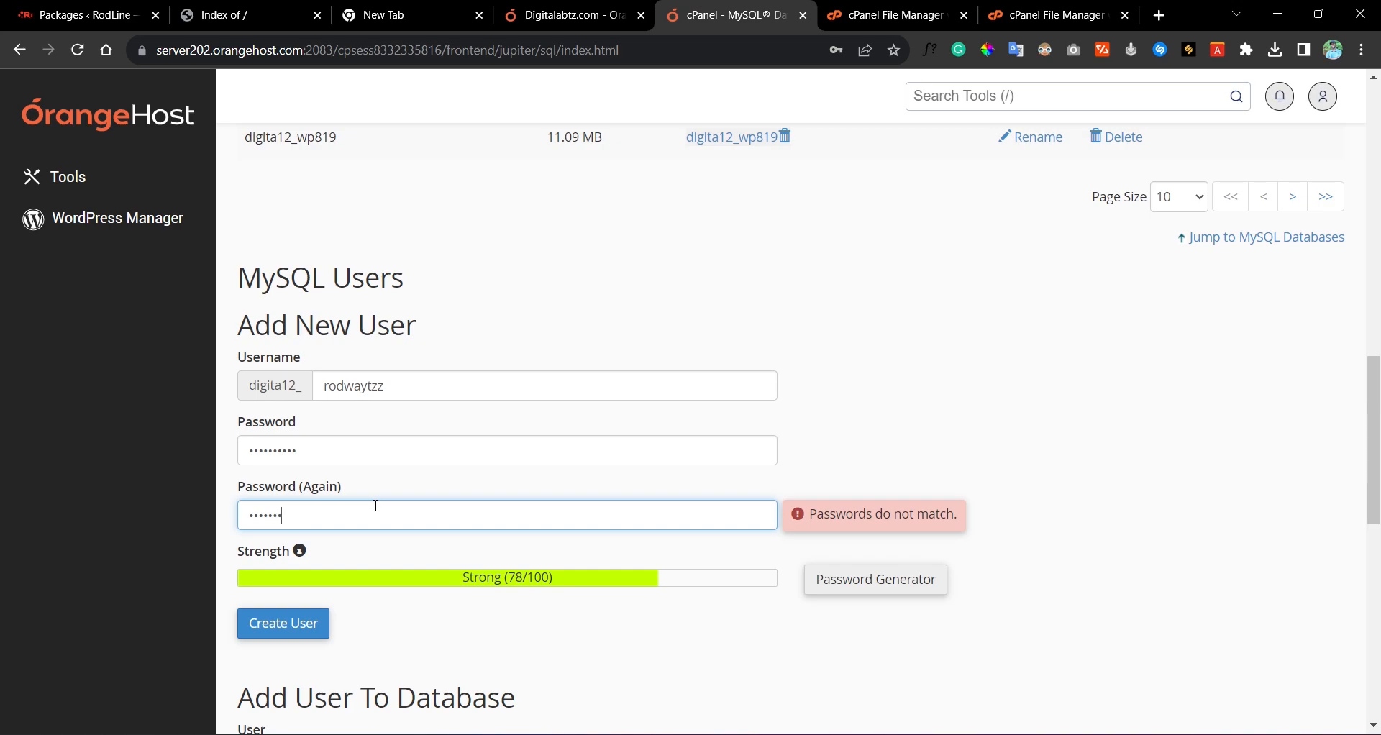
text(••)
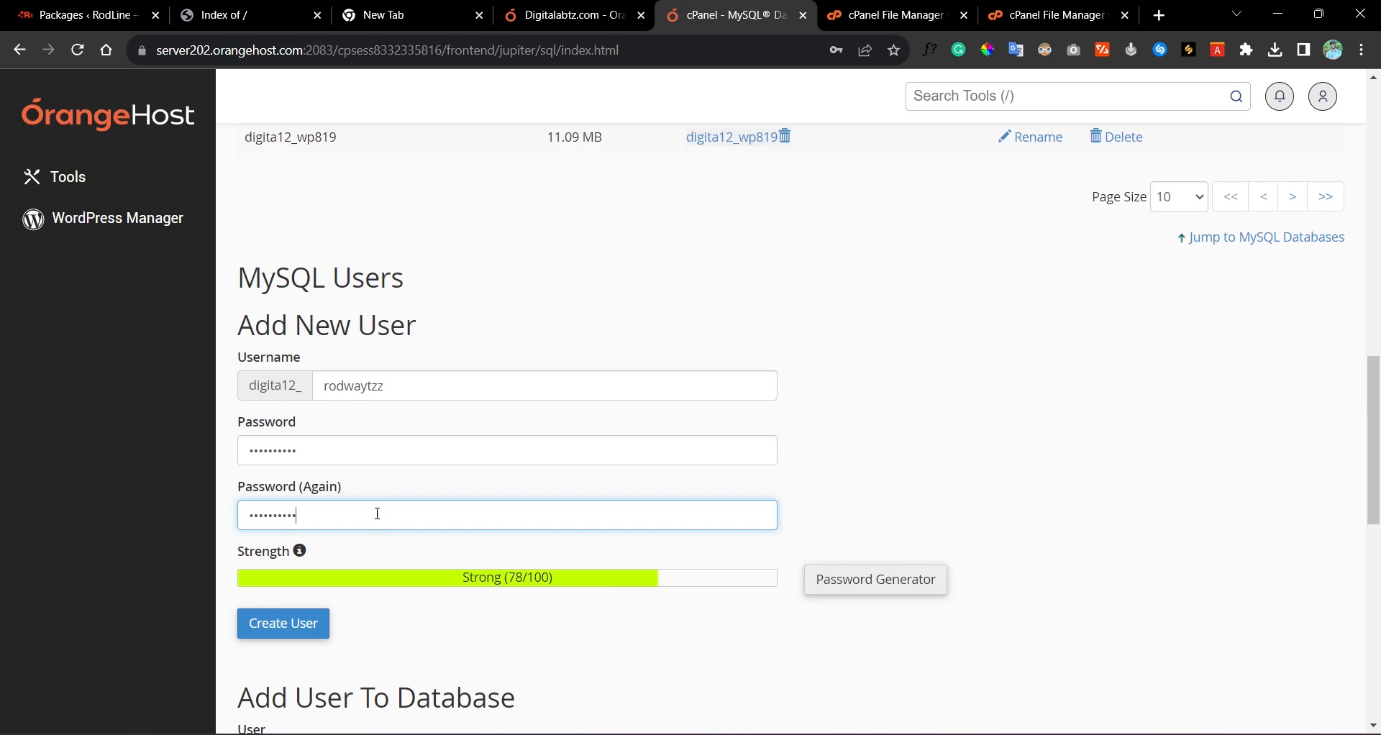
scroll(378, 513, down, 1)
click(286, 534)
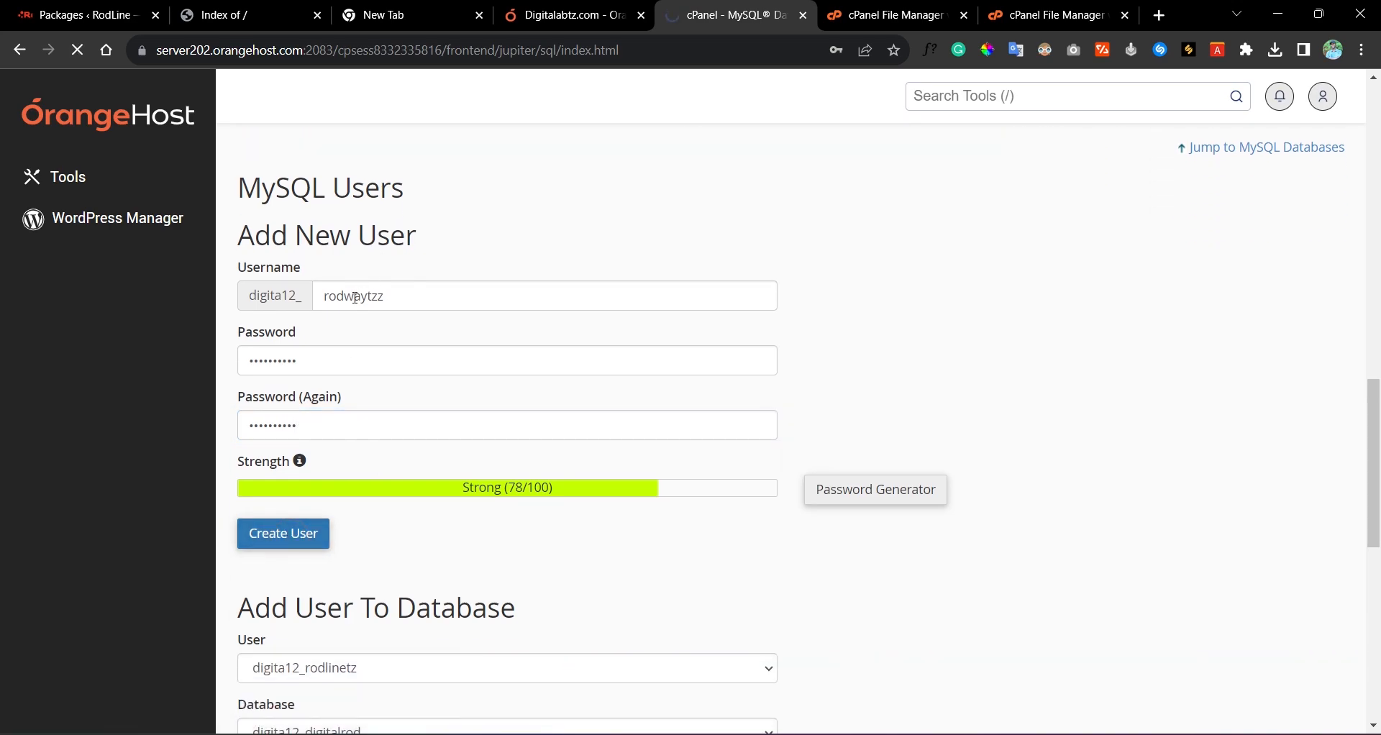
Step: Check the archive upload's progress, and return to the MySQL Databases page from the user creation result
click(1015, 19)
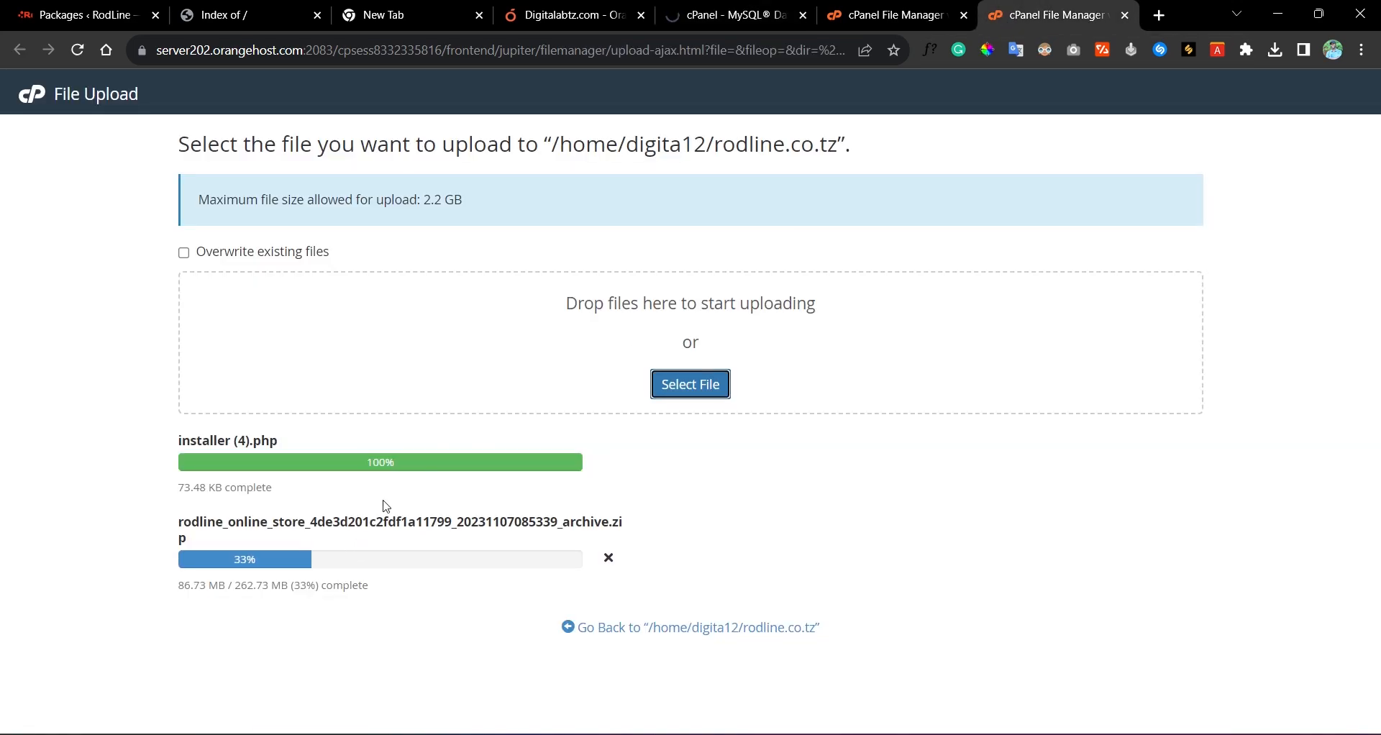
click(703, 9)
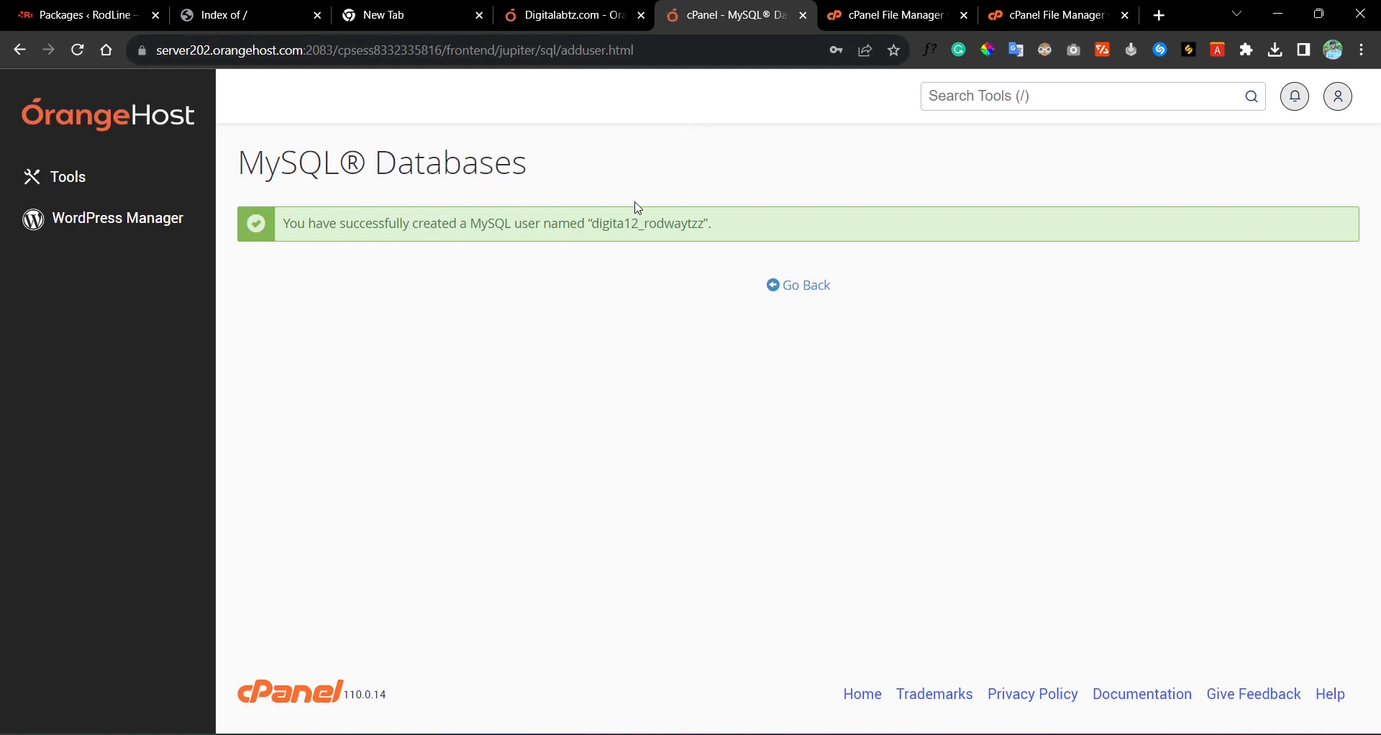
click(801, 288)
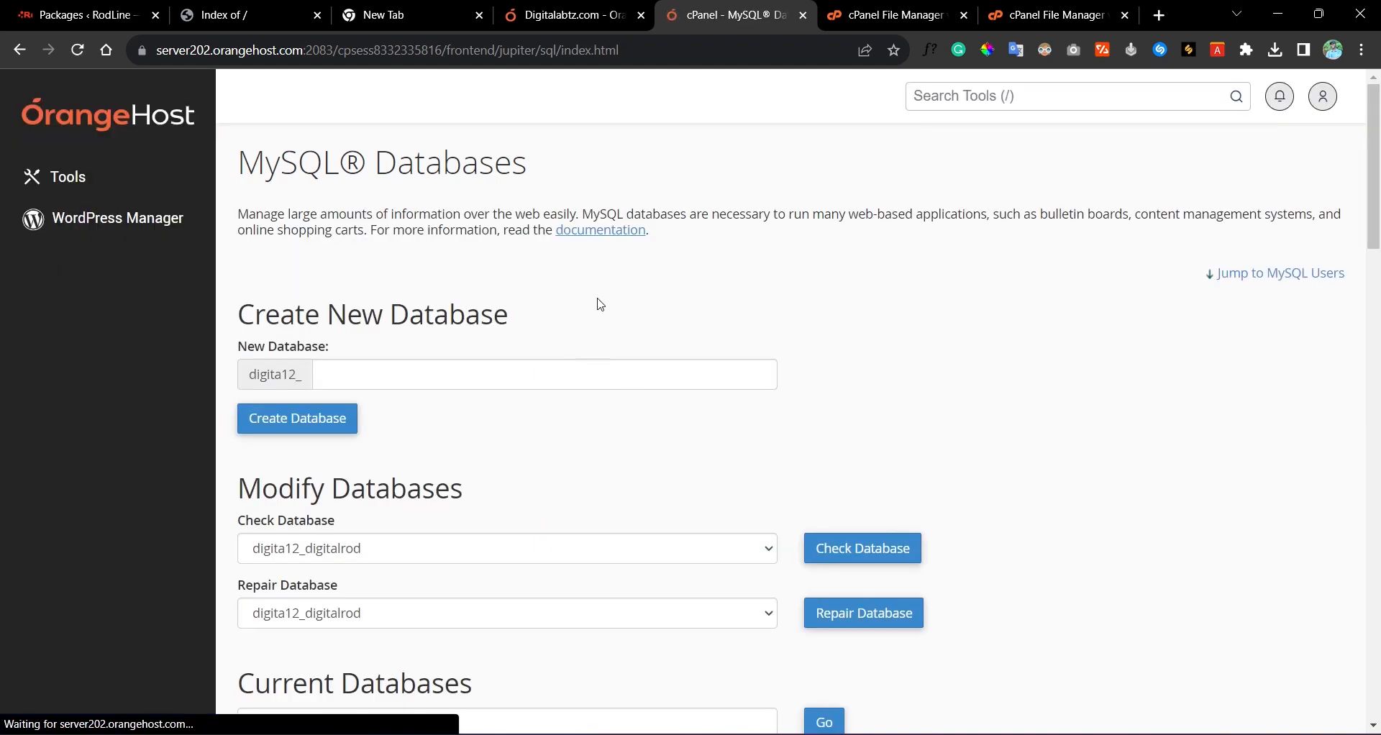
Step: Check the rodway package build in Duplicator and the archive upload to rodline.co.tz
click(37, 5)
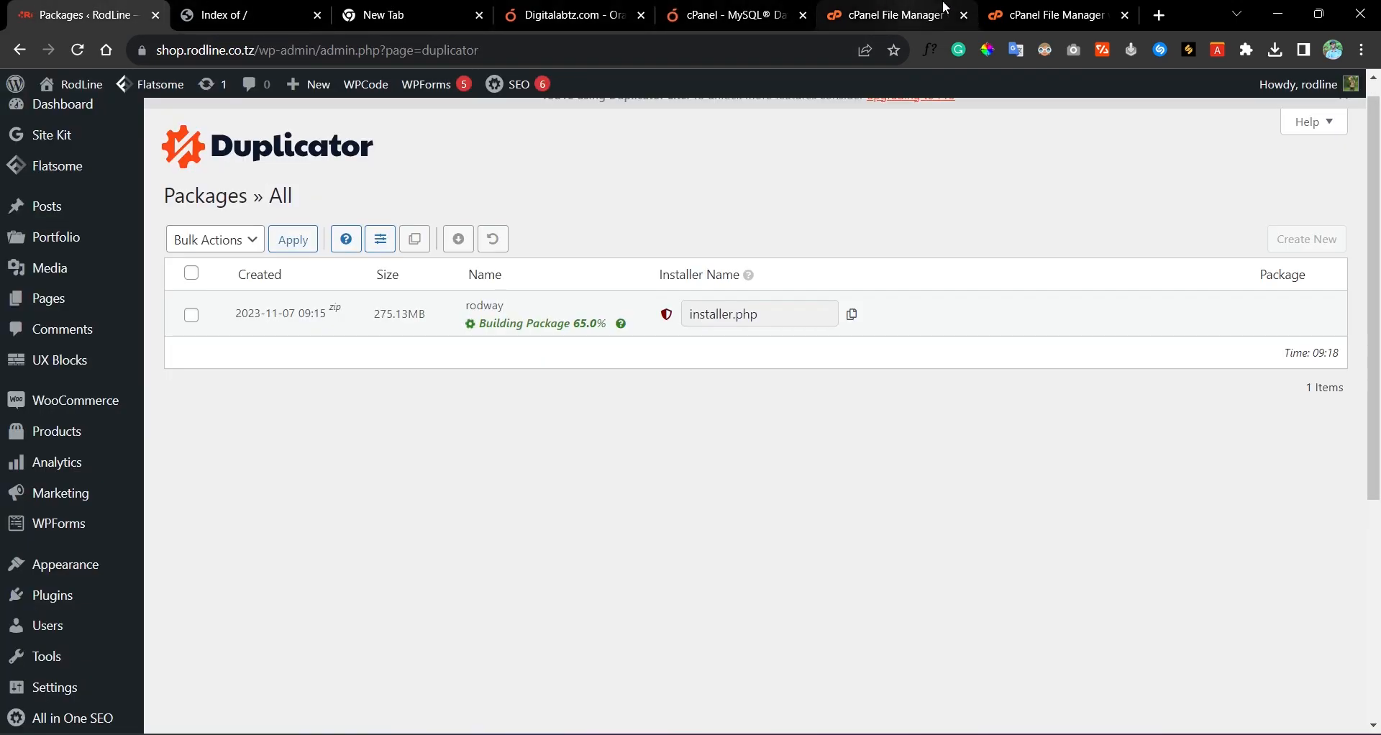
click(1038, 7)
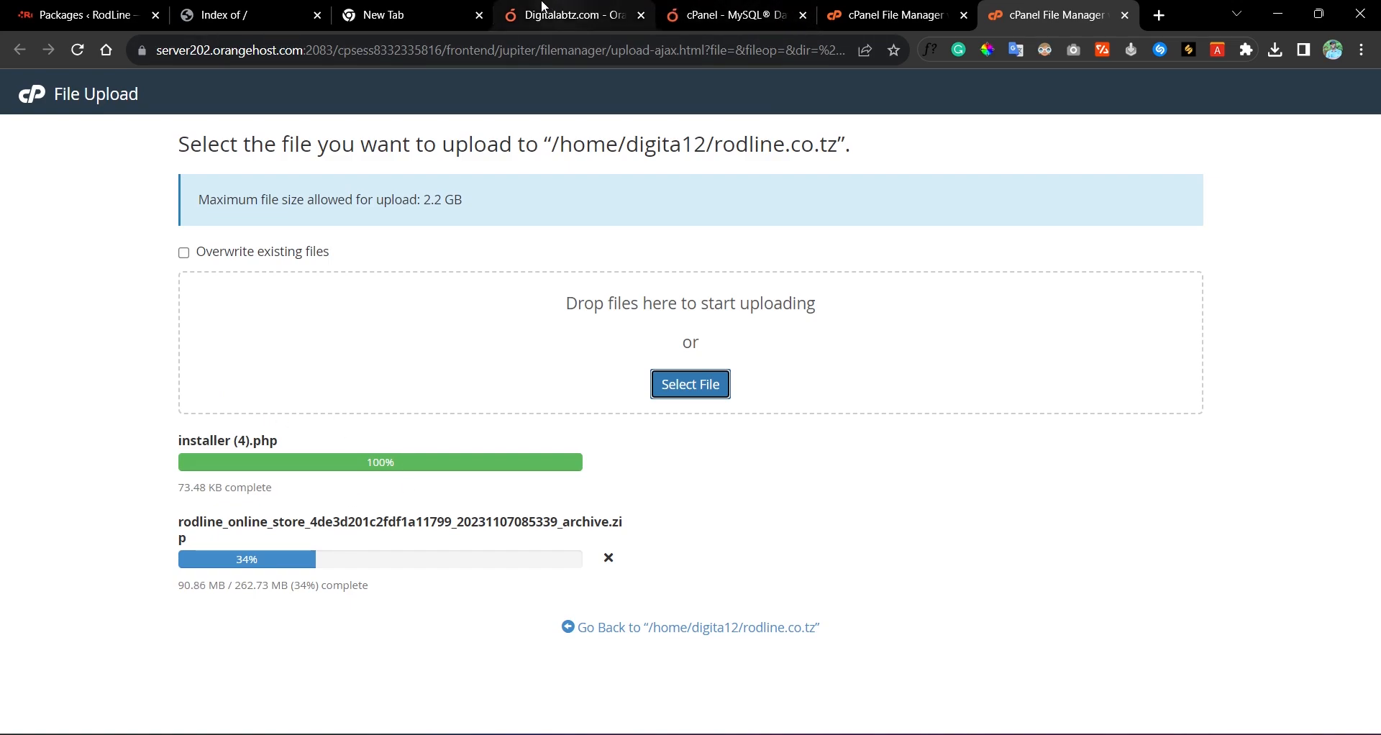
click(586, 8)
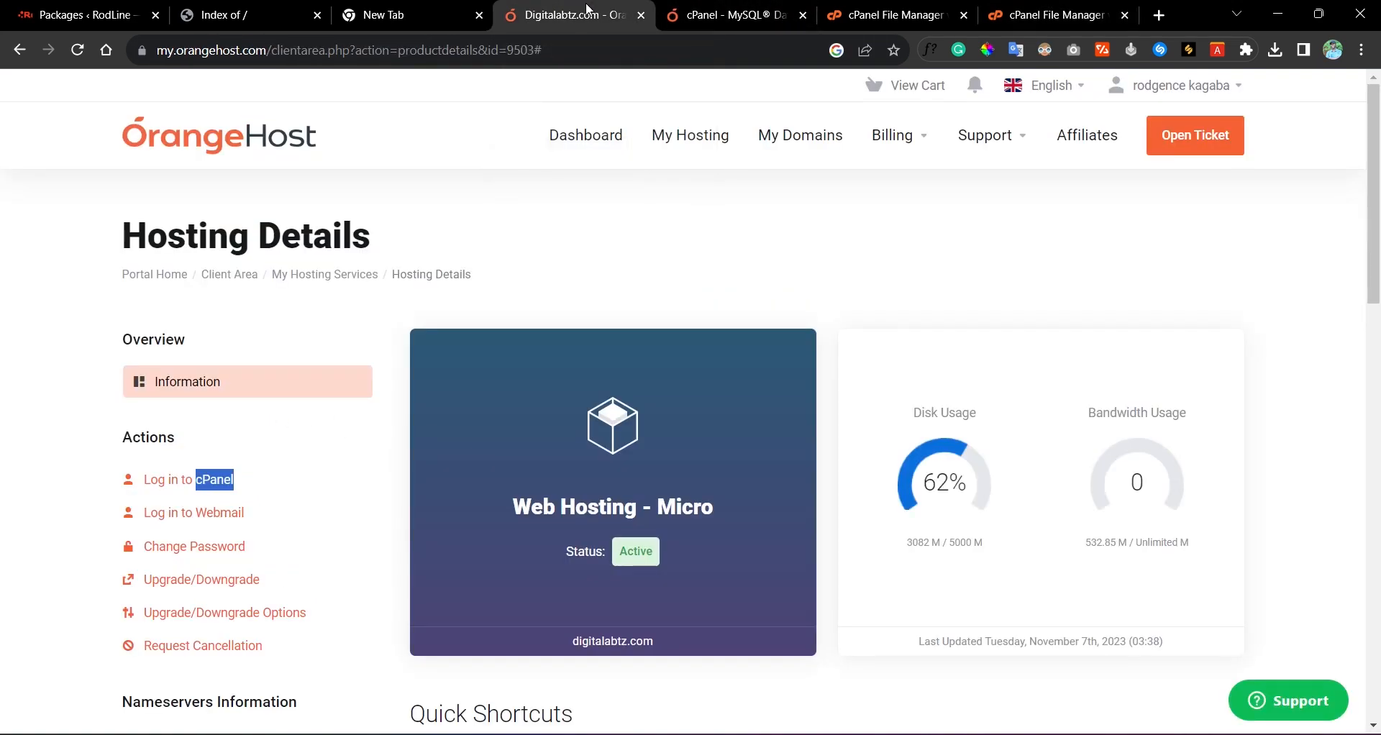
Step: Return to the MySQL Databases page and bring up its Add User To Database form
click(719, 4)
scroll(580, 287, down, 8)
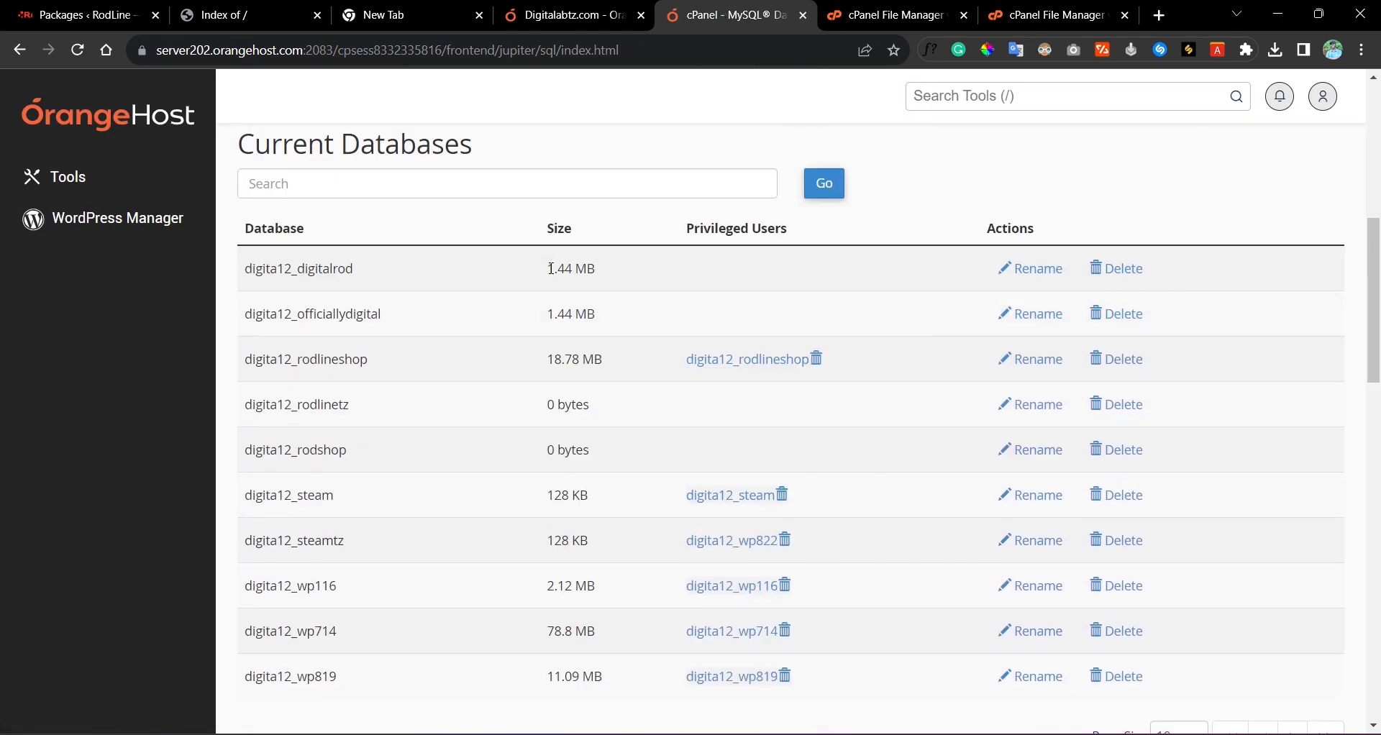
scroll(551, 268, down, 10)
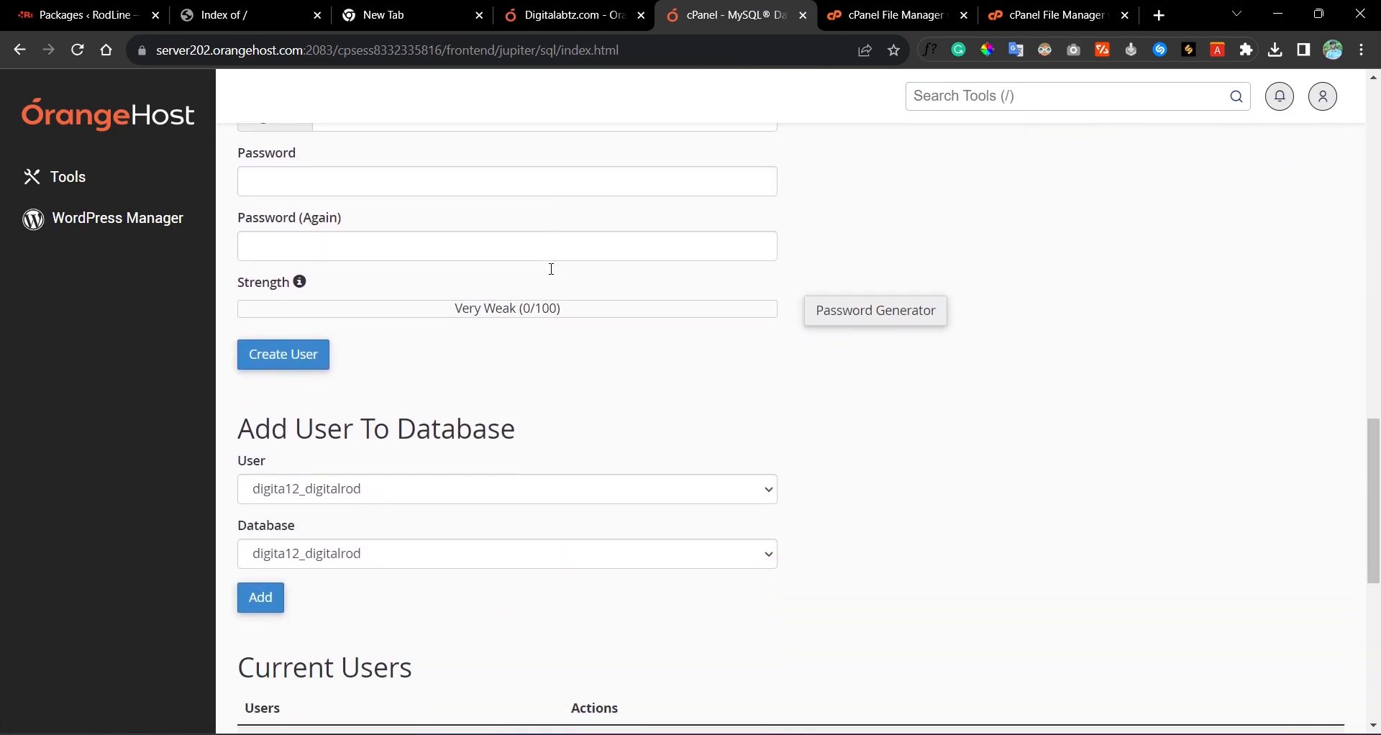
scroll(551, 269, down, 4)
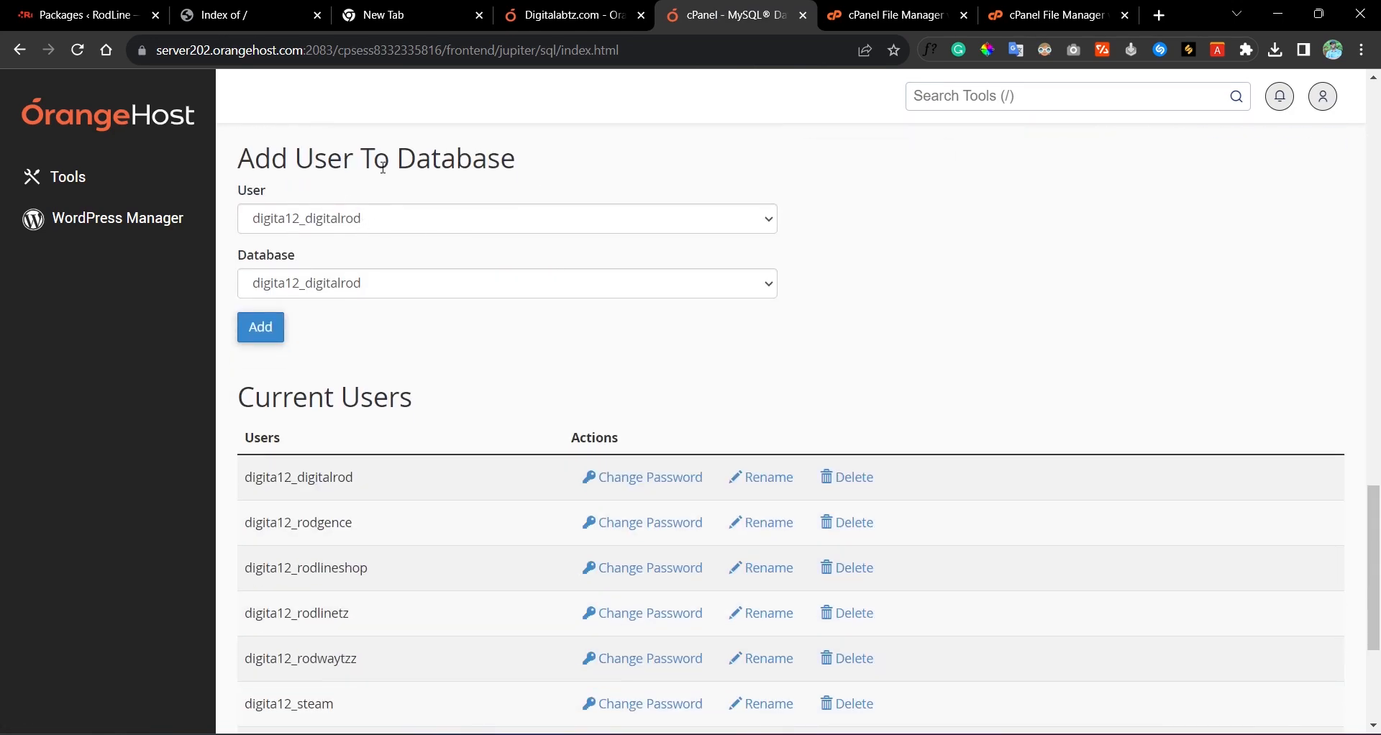
click(435, 219)
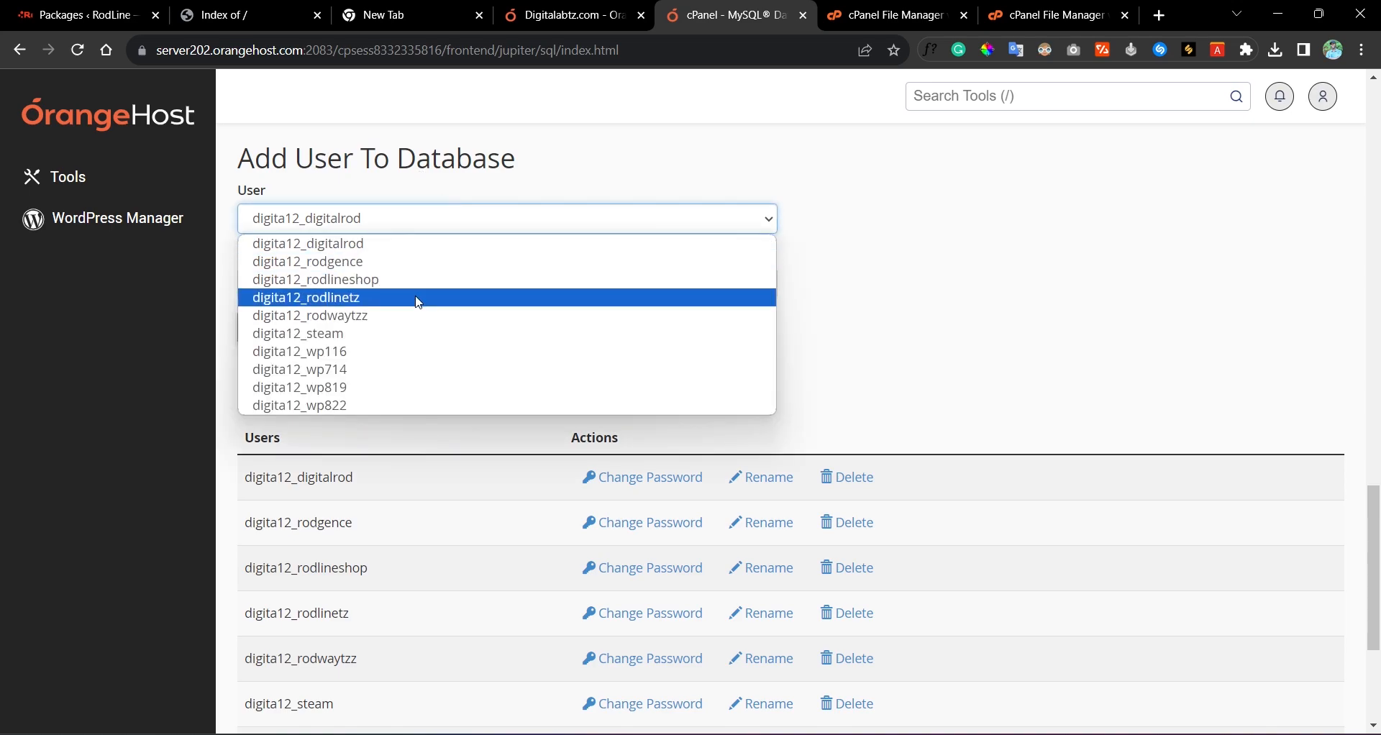
click(420, 299)
click(415, 287)
click(562, 185)
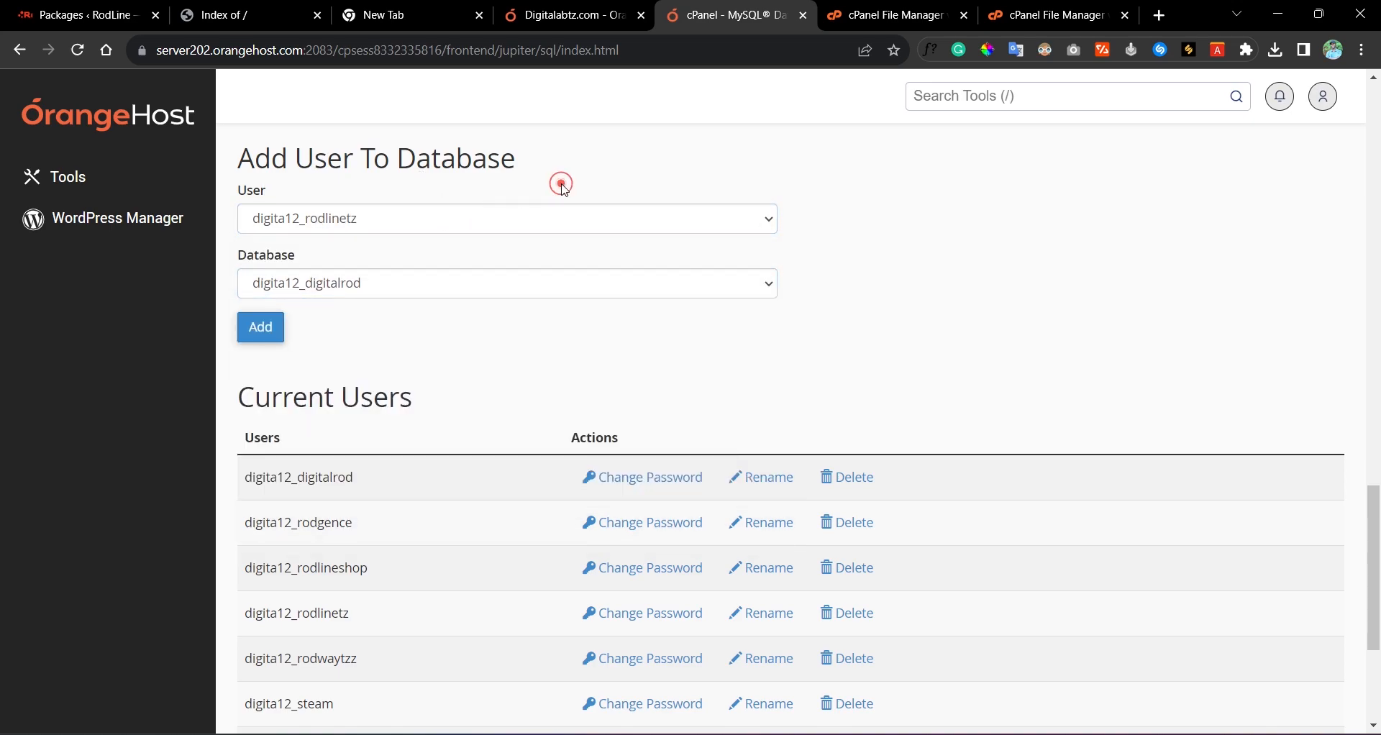
click(467, 287)
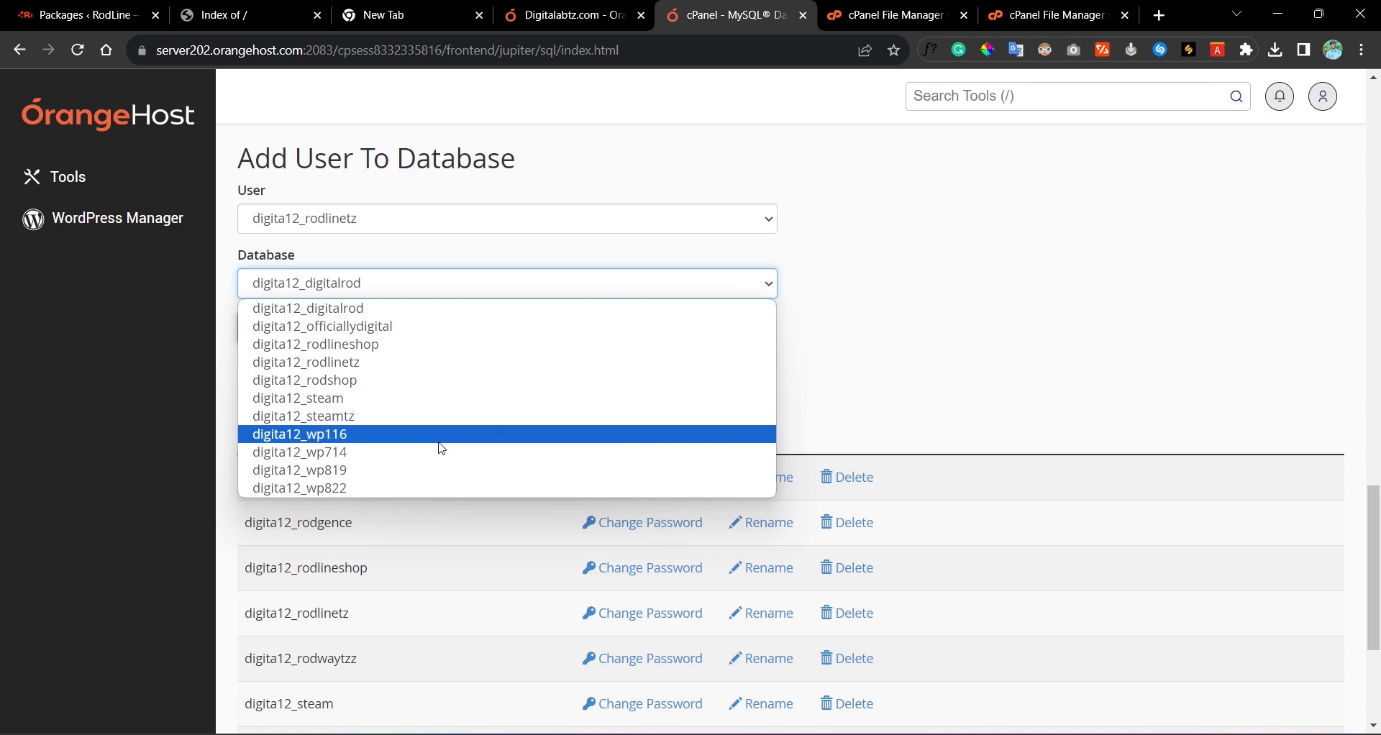
click(604, 157)
click(603, 157)
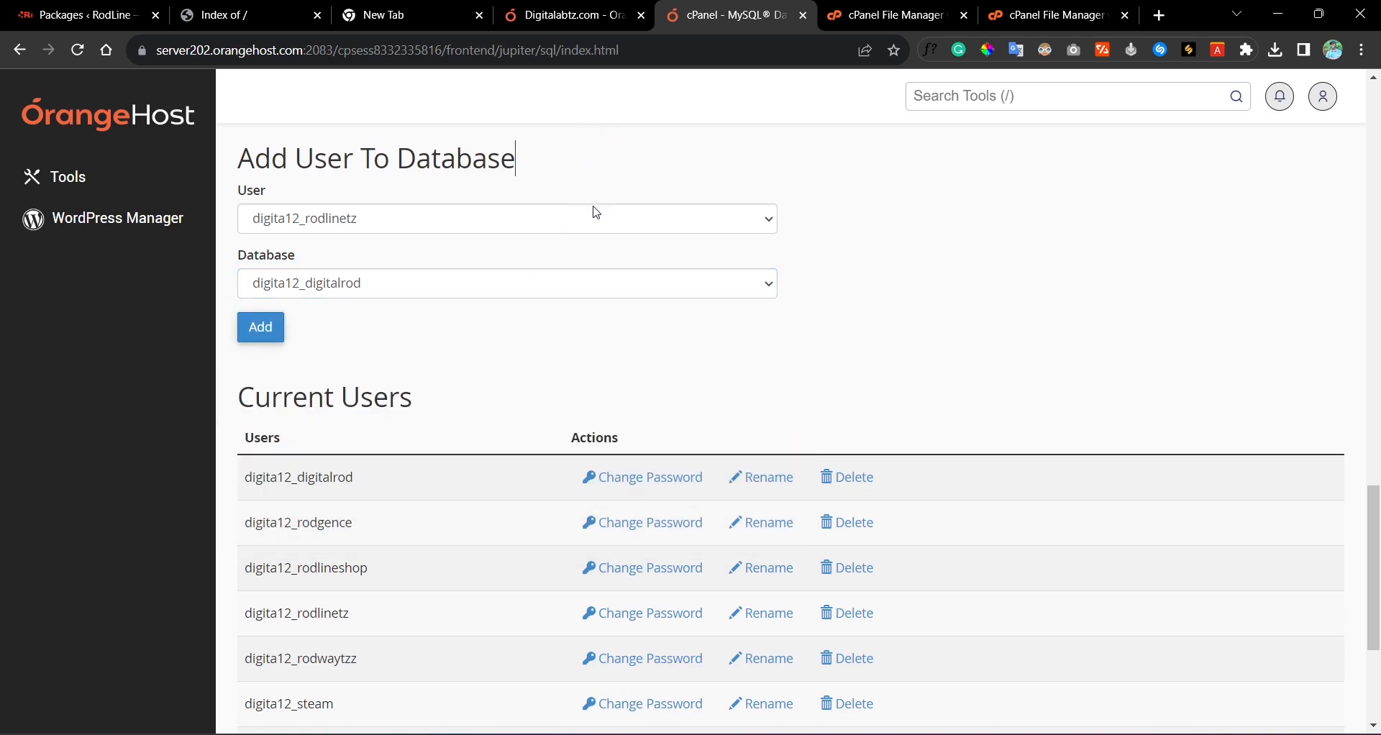
Step: Check the current users list, and add the digita12_rodwaytzz user to the digita12_rodlinetz database
scroll(595, 210, down, 3)
scroll(596, 216, down, 1)
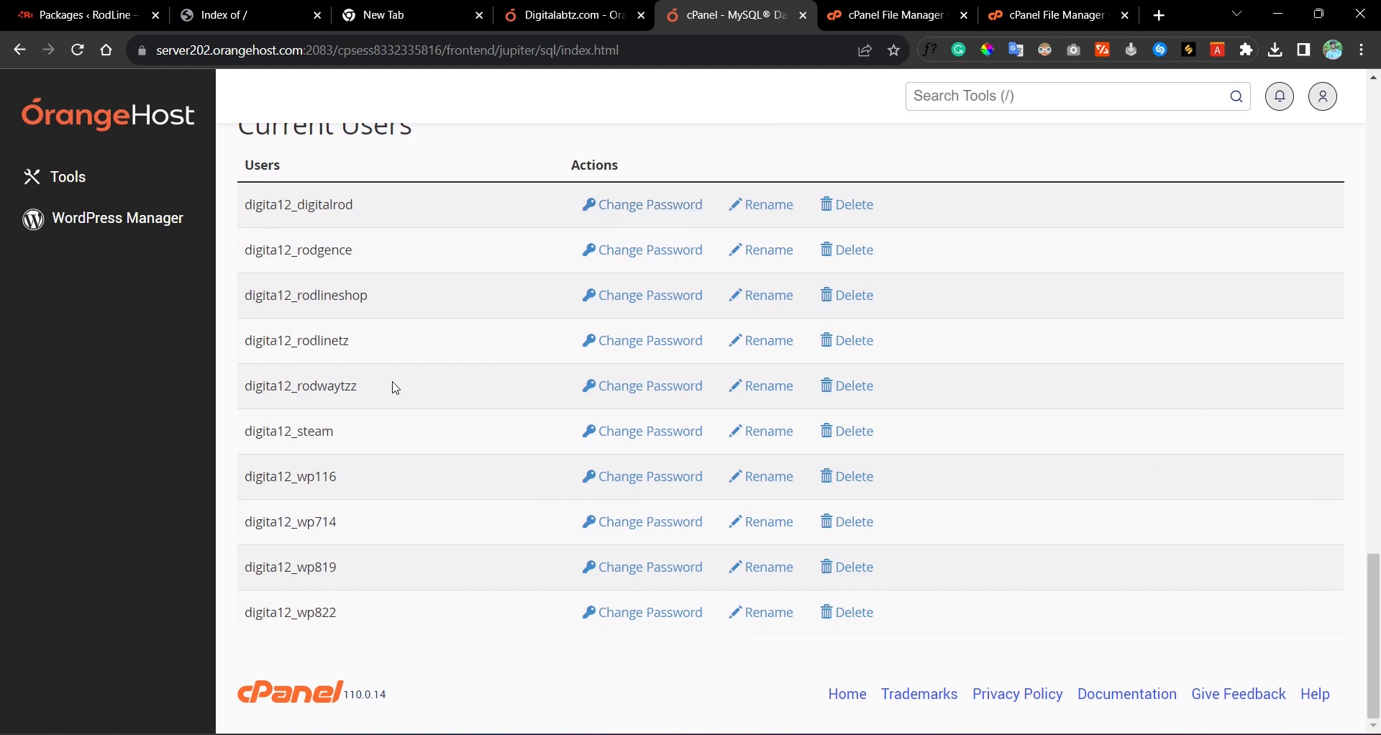
scroll(393, 381, up, 1)
scroll(395, 377, down, 1)
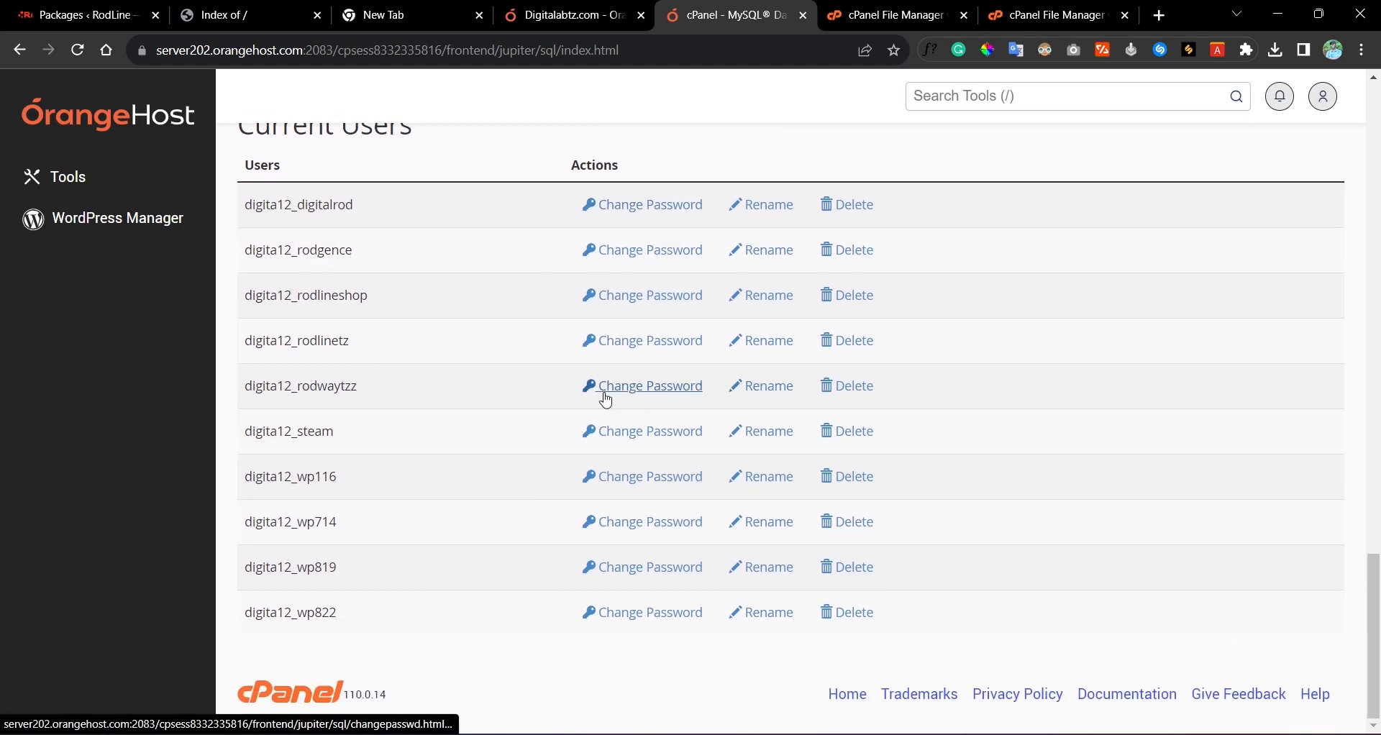
scroll(356, 388, up, 4)
scroll(353, 386, up, 1)
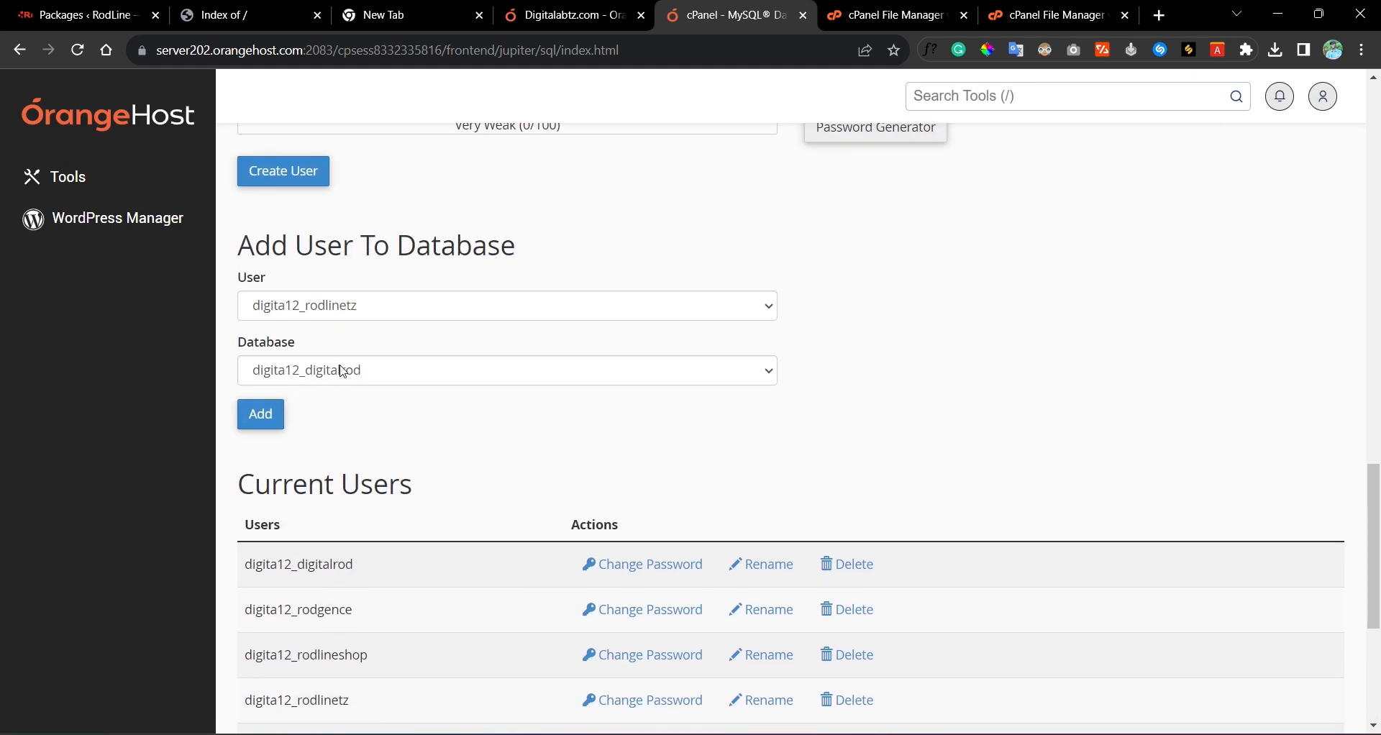
click(421, 306)
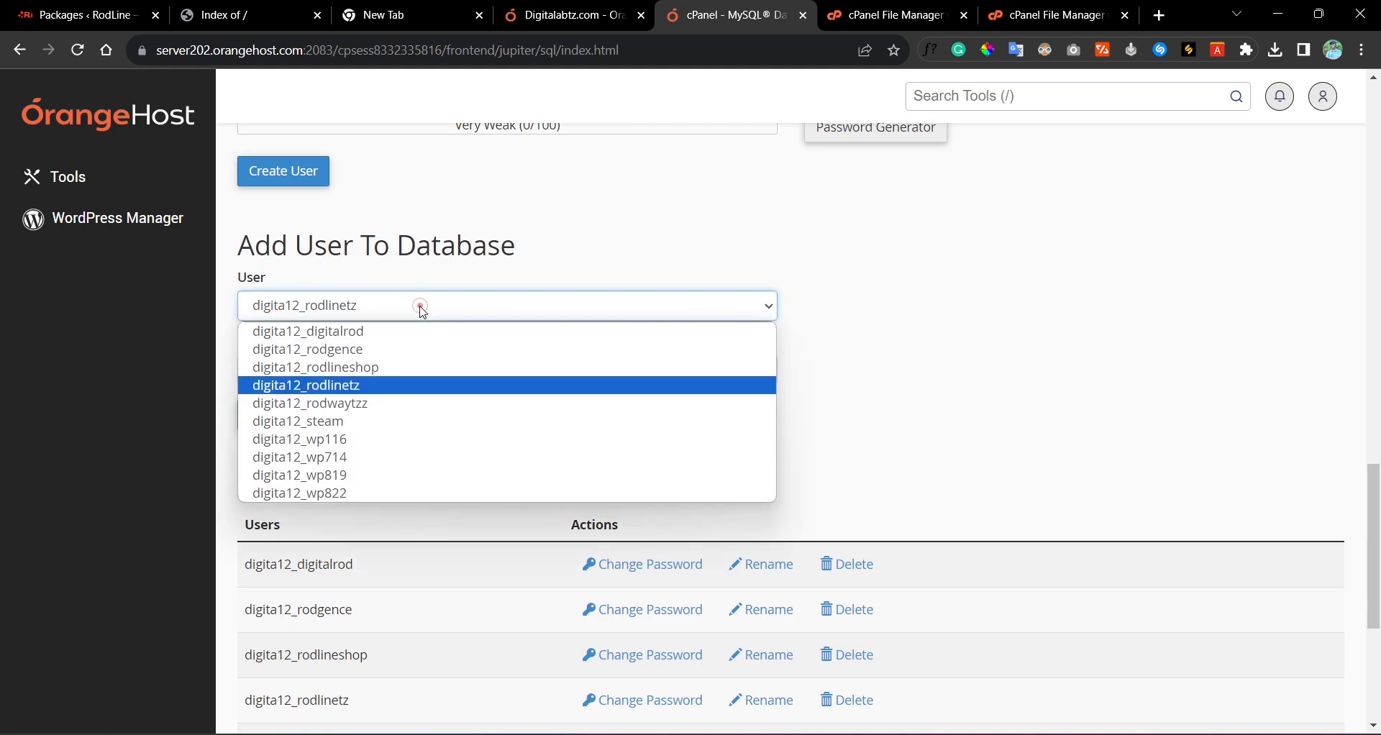
click(385, 404)
click(381, 373)
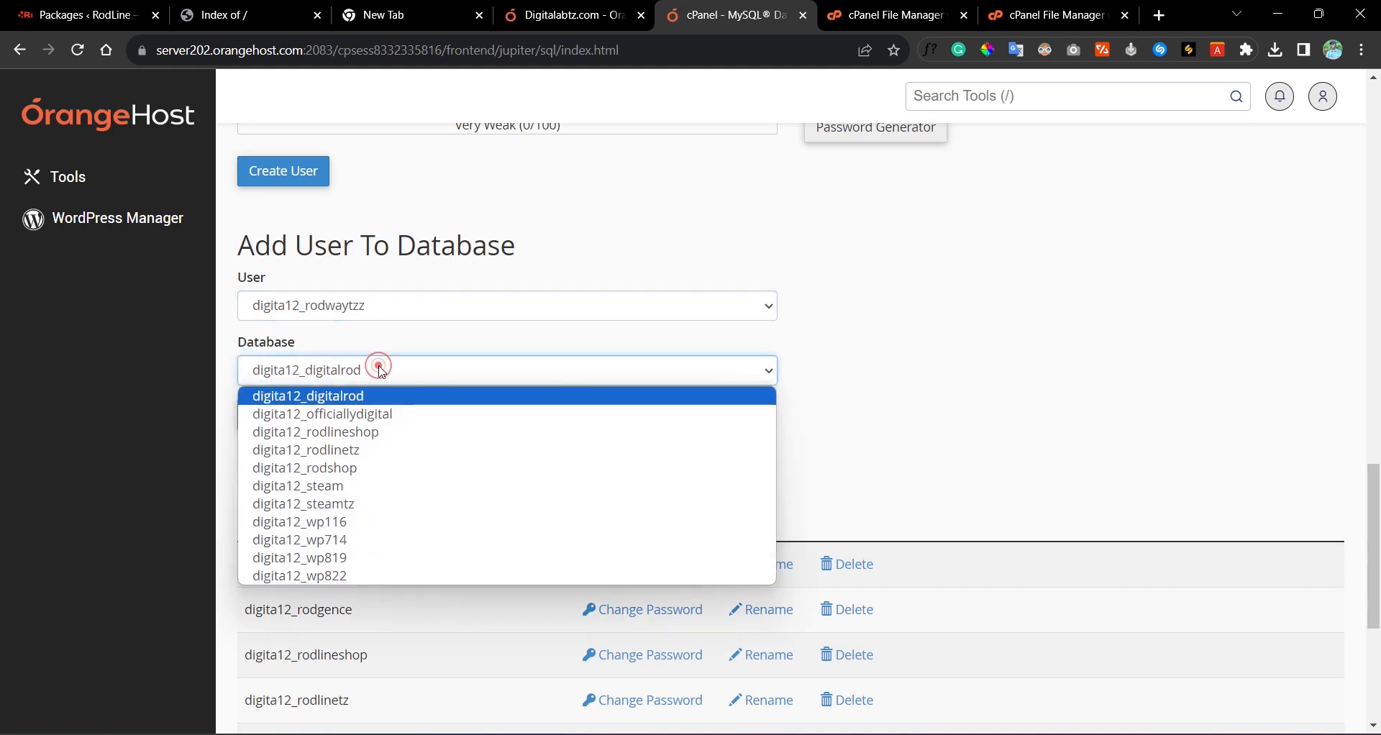
click(365, 454)
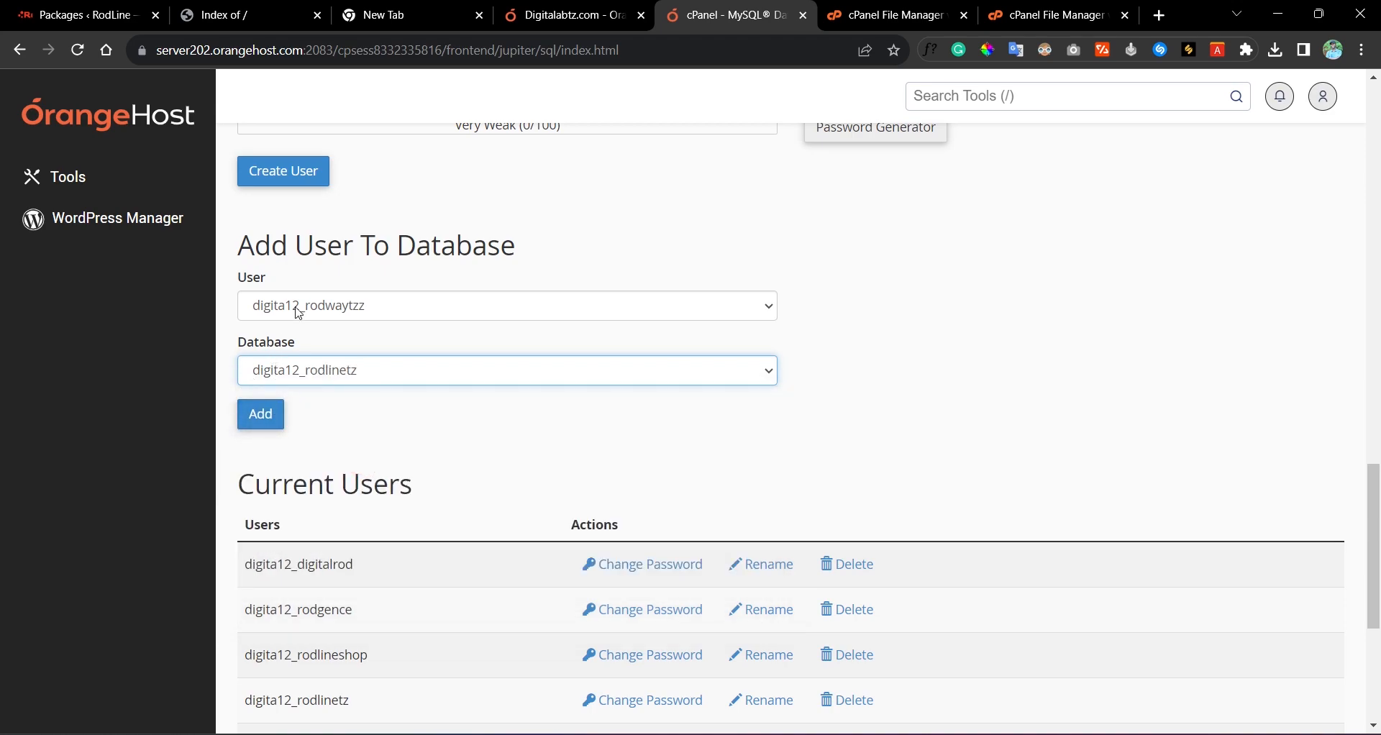
click(259, 427)
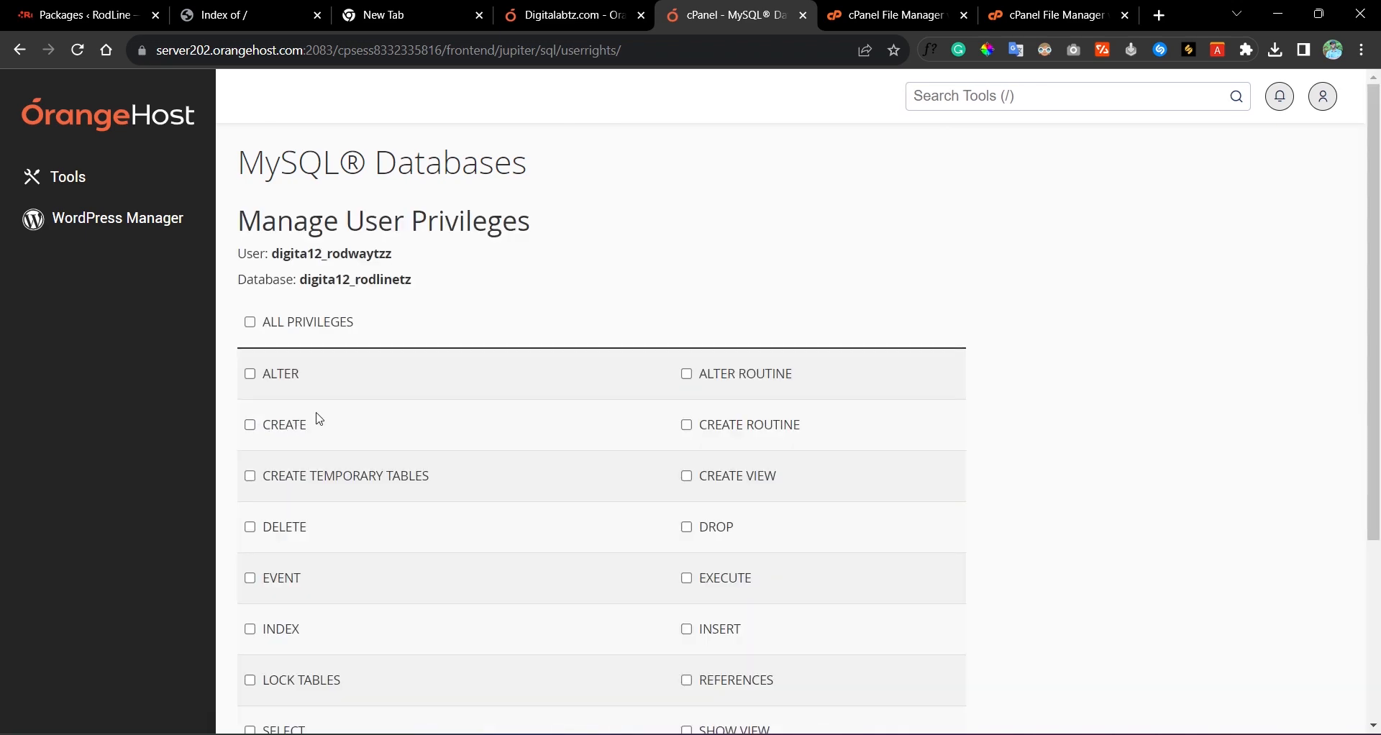
Step: Grant the rodwaytzz user all privileges on the rodlinetz database and save the changes
click(252, 324)
click(251, 323)
click(252, 324)
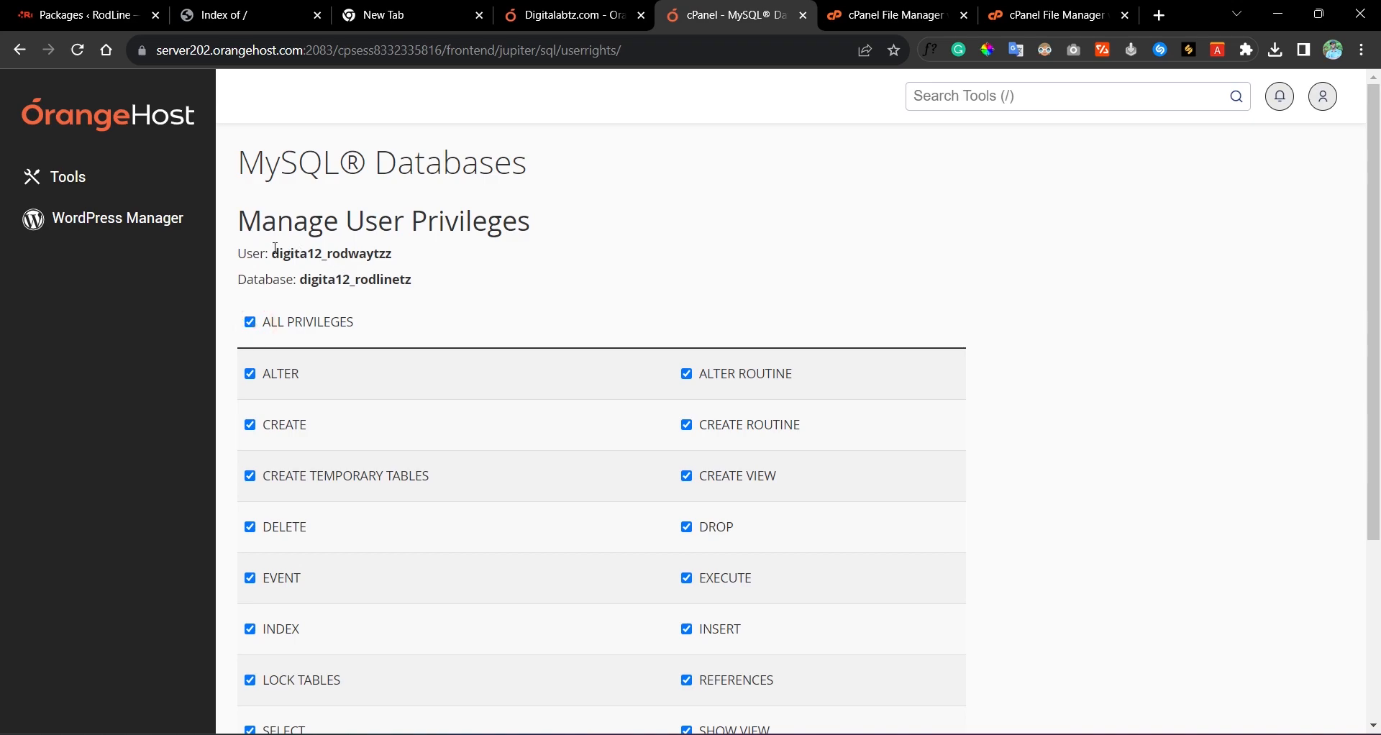
scroll(642, 345, down, 3)
click(271, 583)
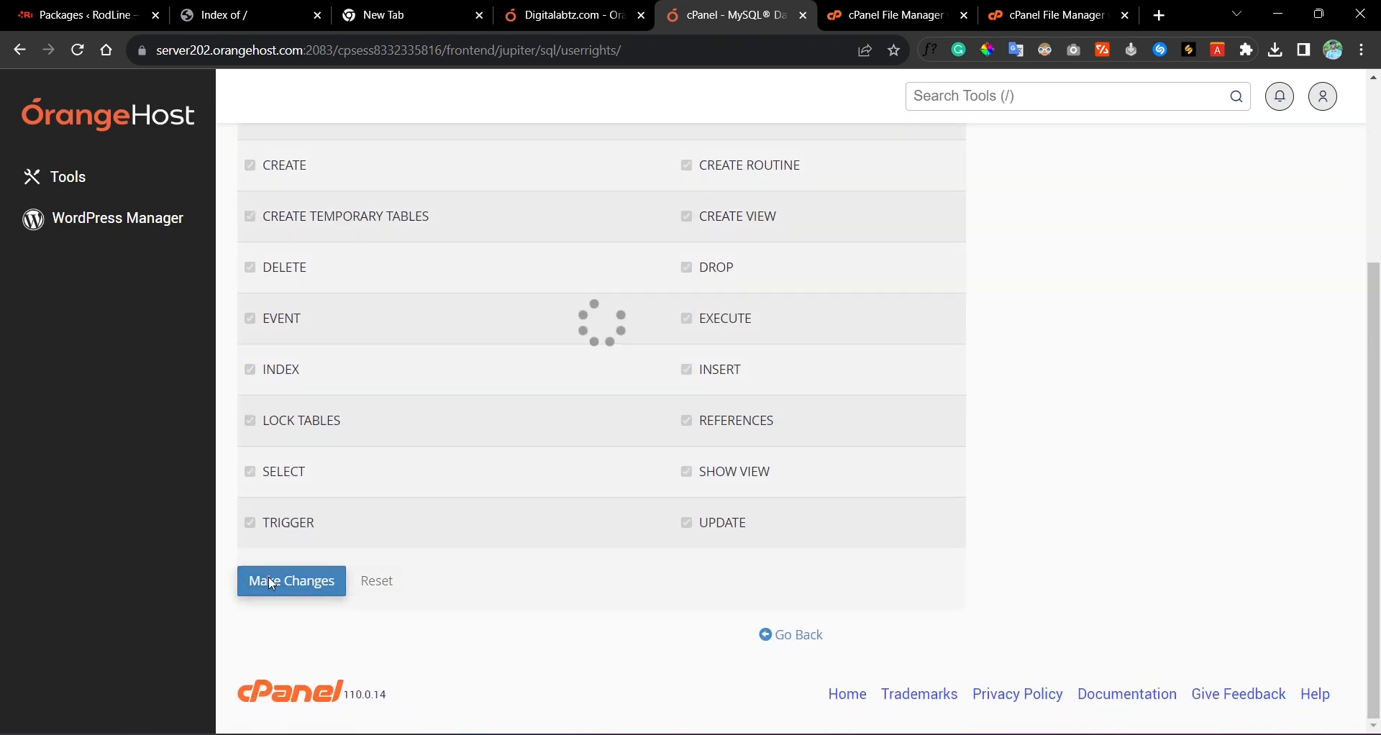
scroll(530, 504, up, 3)
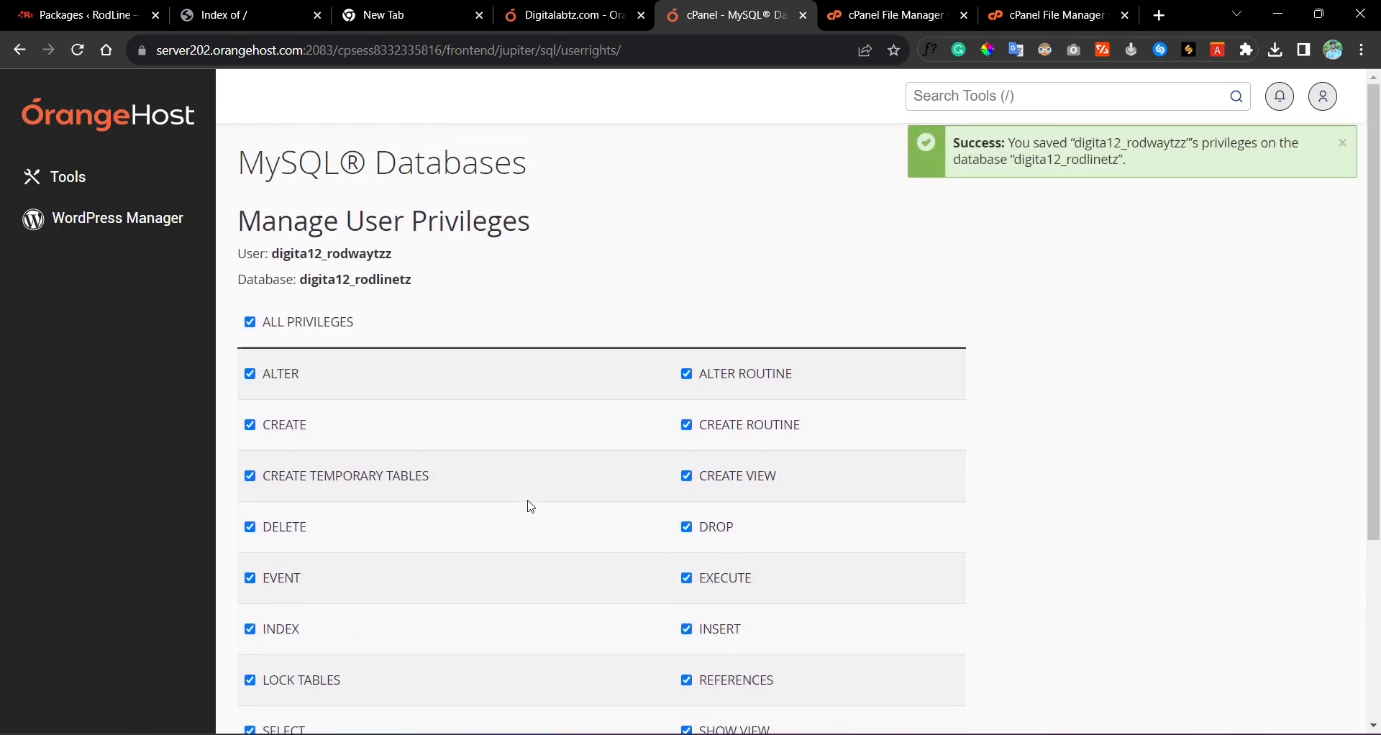
scroll(549, 503, down, 3)
scroll(550, 502, up, 3)
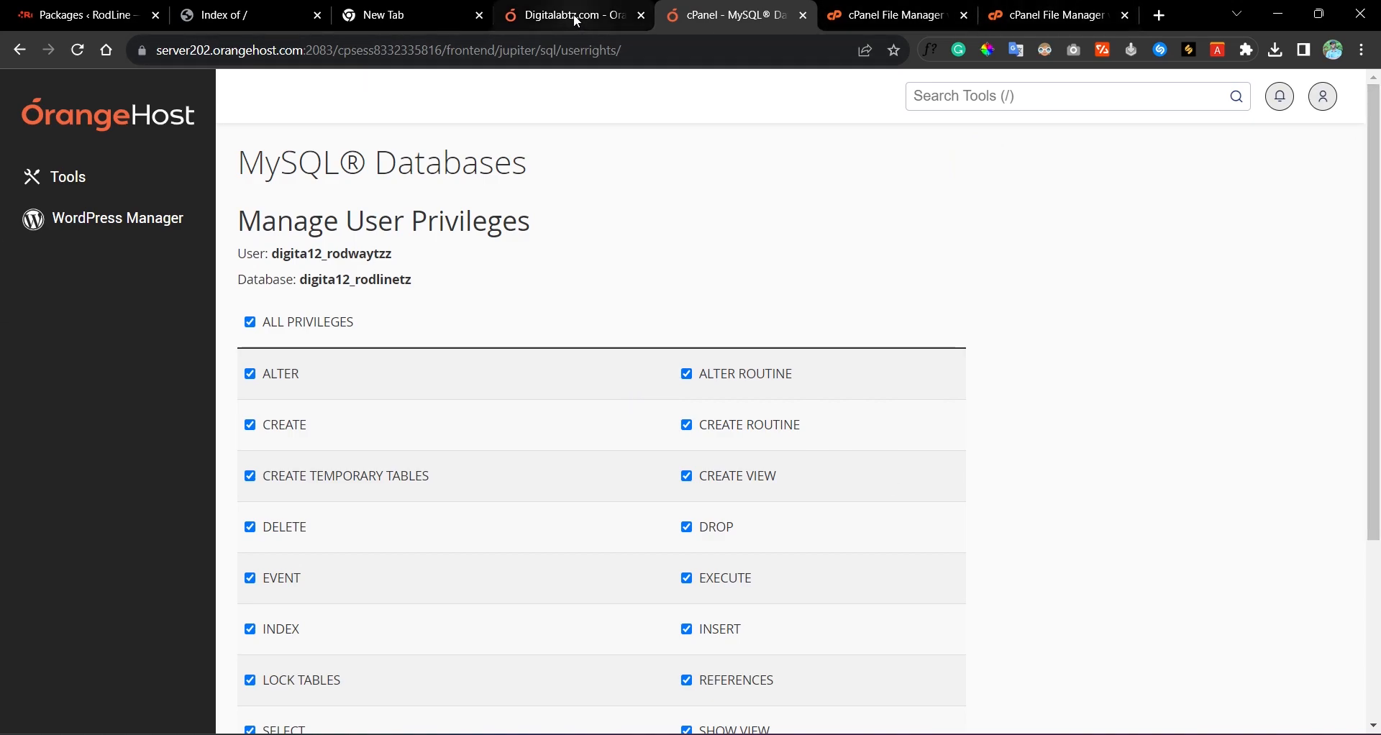
Step: Check how far the archive upload to the rodline.co.tz folder has progressed
click(1050, 12)
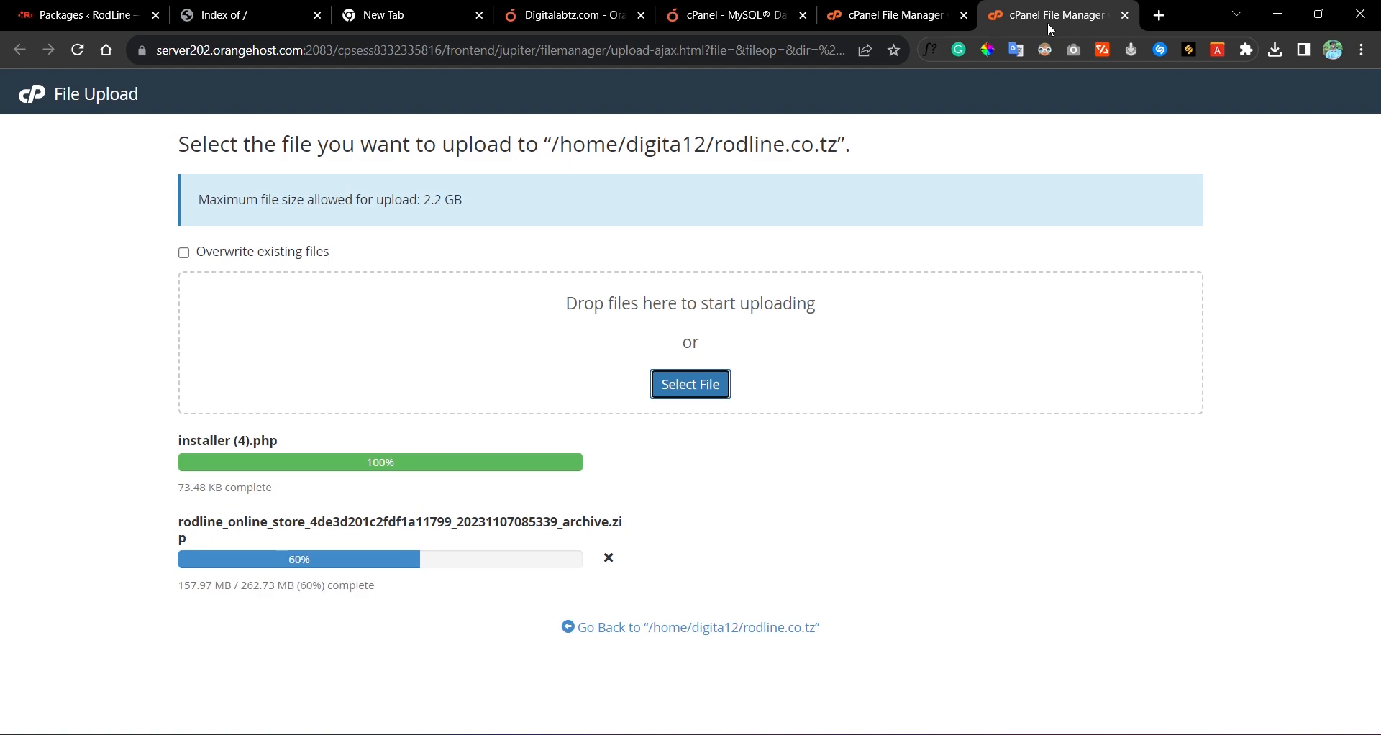
click(763, 9)
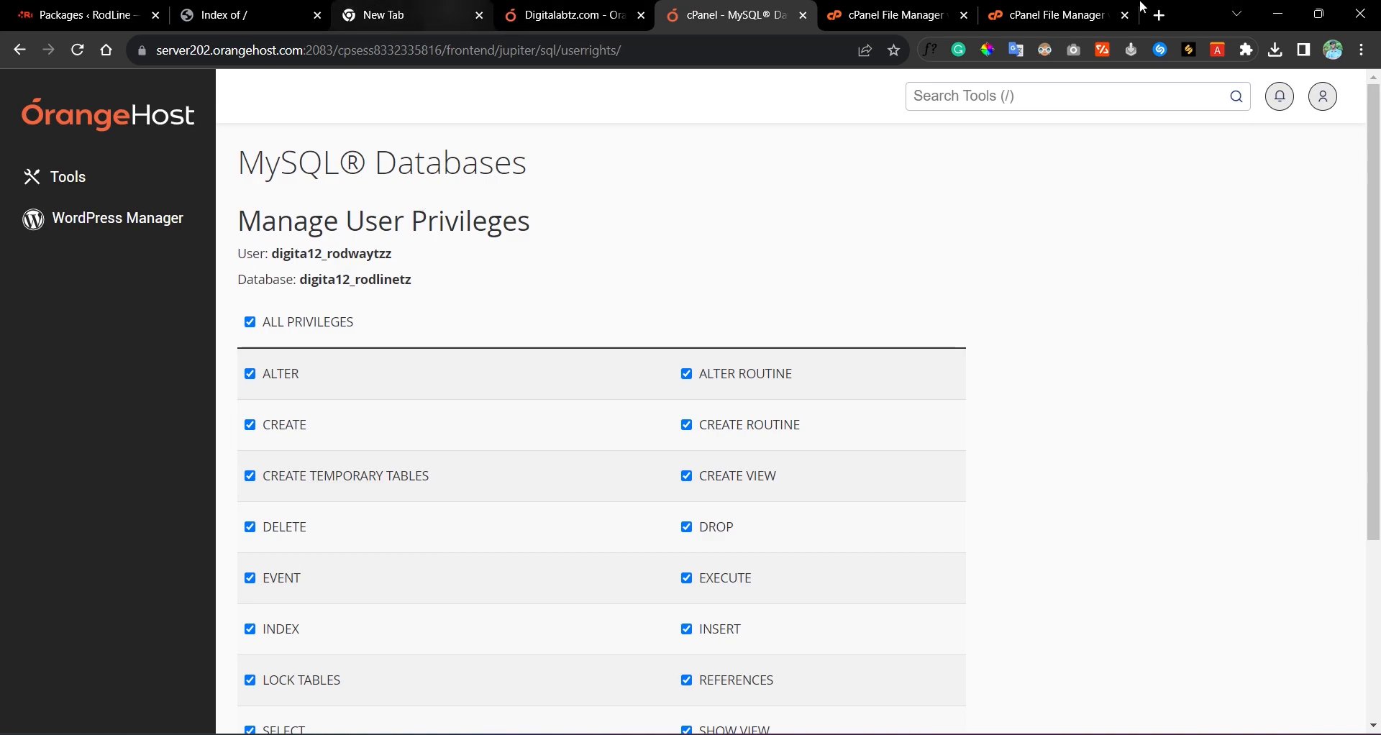
click(1027, 7)
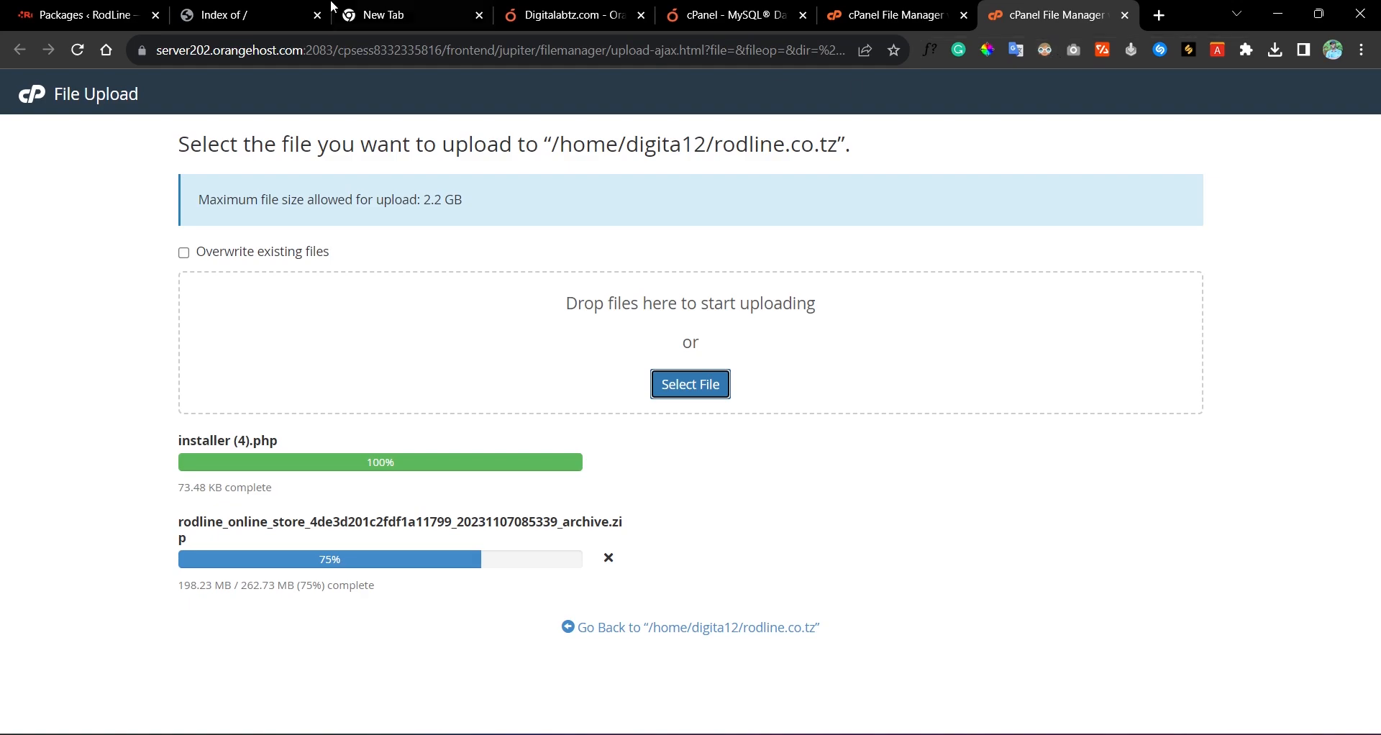
Step: Visit the shop.rodline.co.tz storefront from its WordPress admin and examine the Woocommerce Membership subscription Plugin product page
click(80, 14)
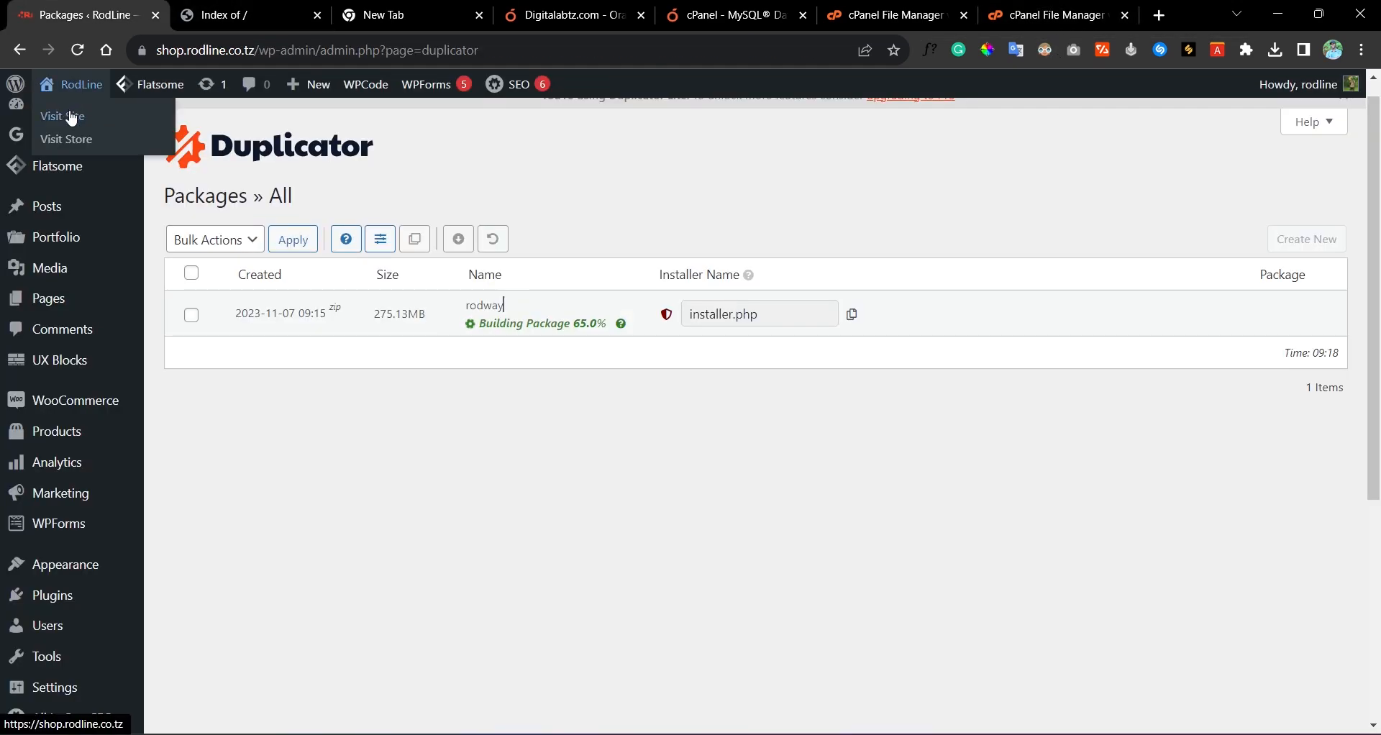
click(72, 115)
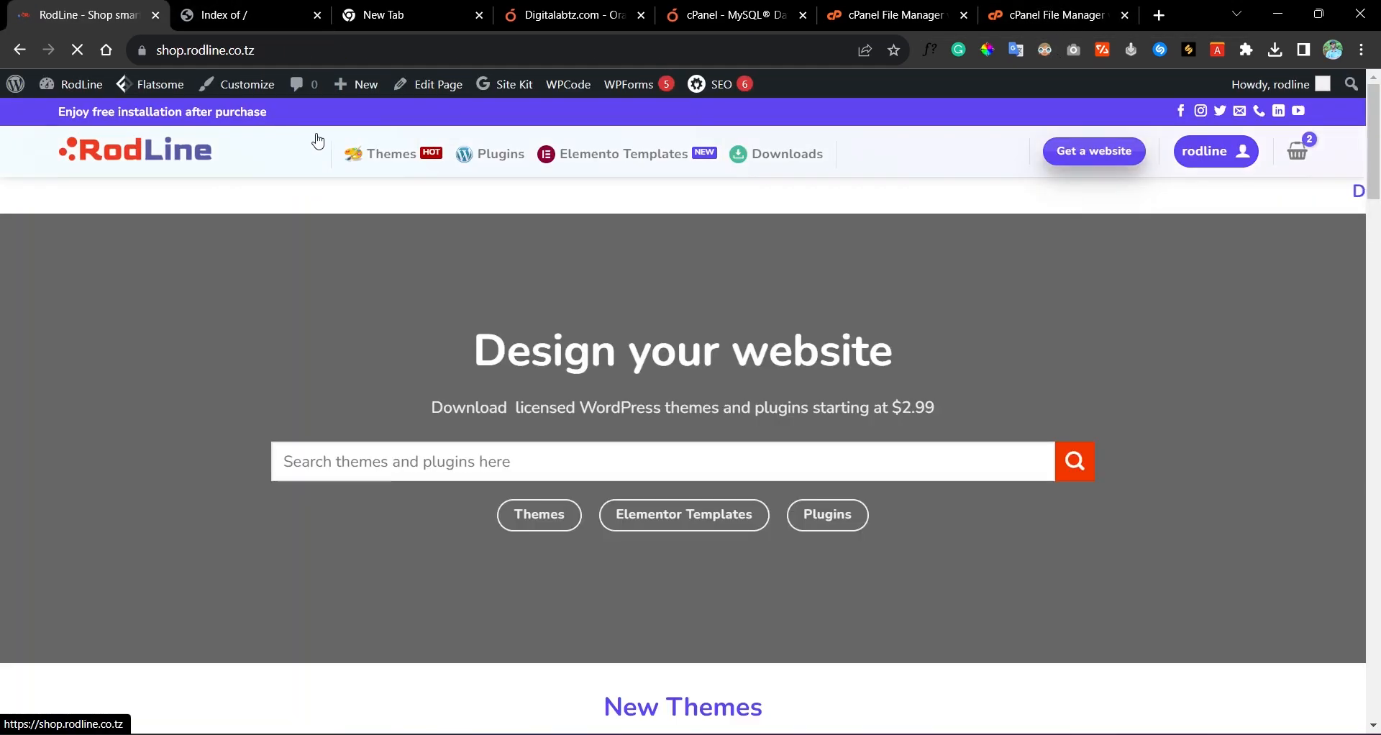
scroll(679, 385, down, 3)
scroll(679, 389, down, 8)
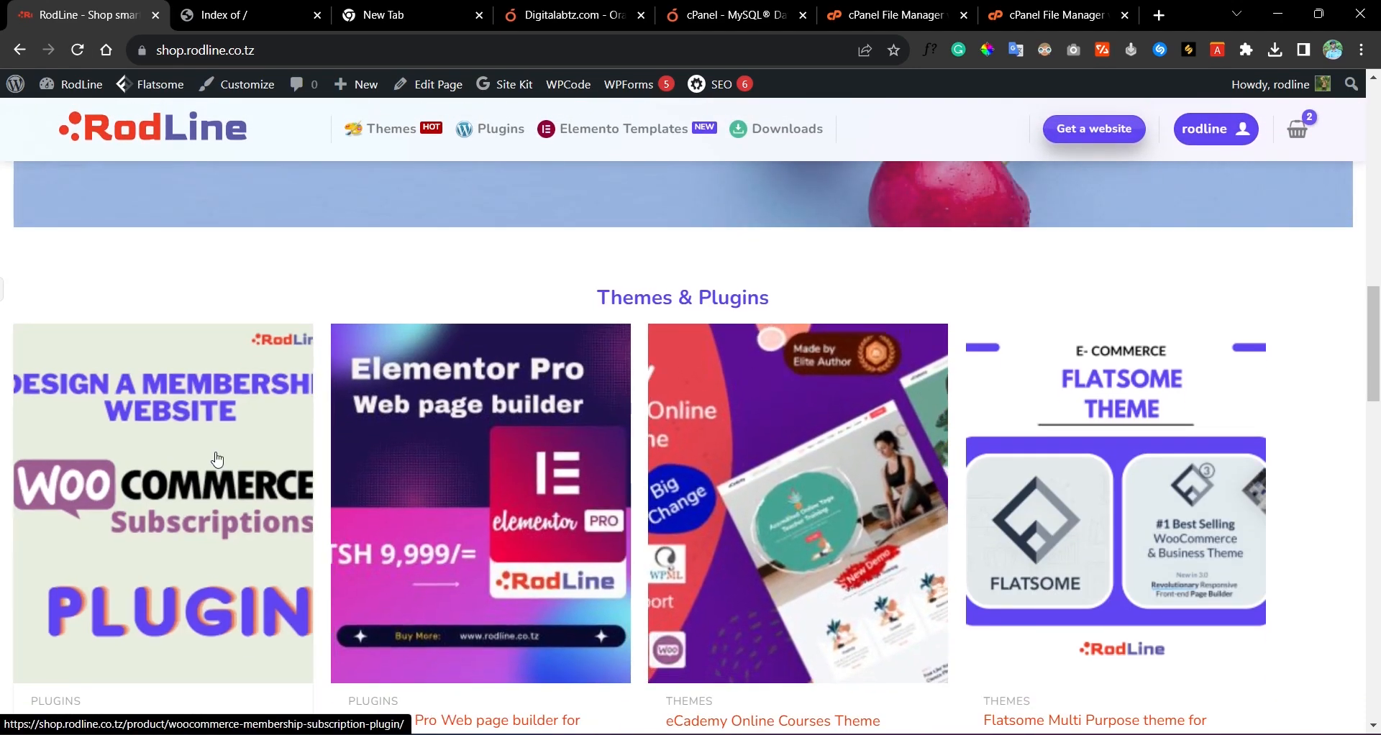
click(220, 457)
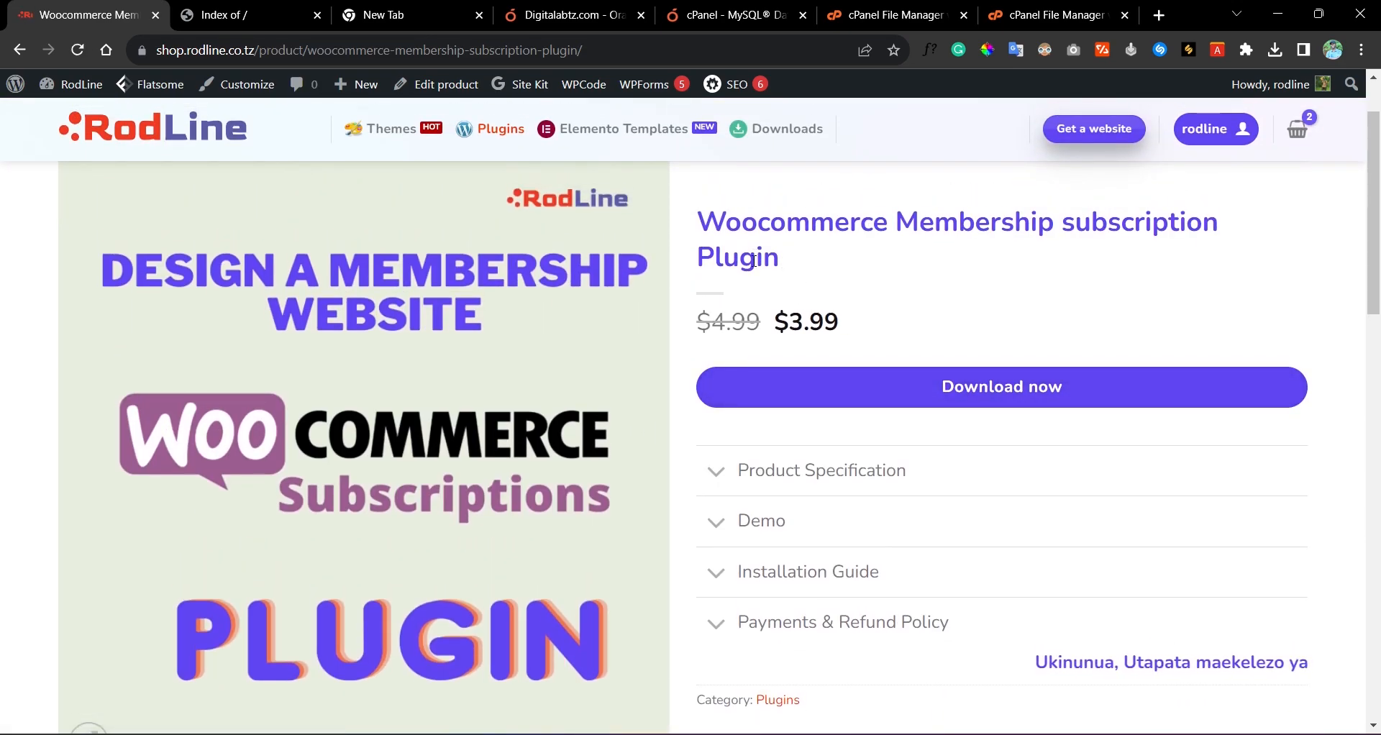
scroll(537, 352, down, 5)
scroll(532, 352, down, 1)
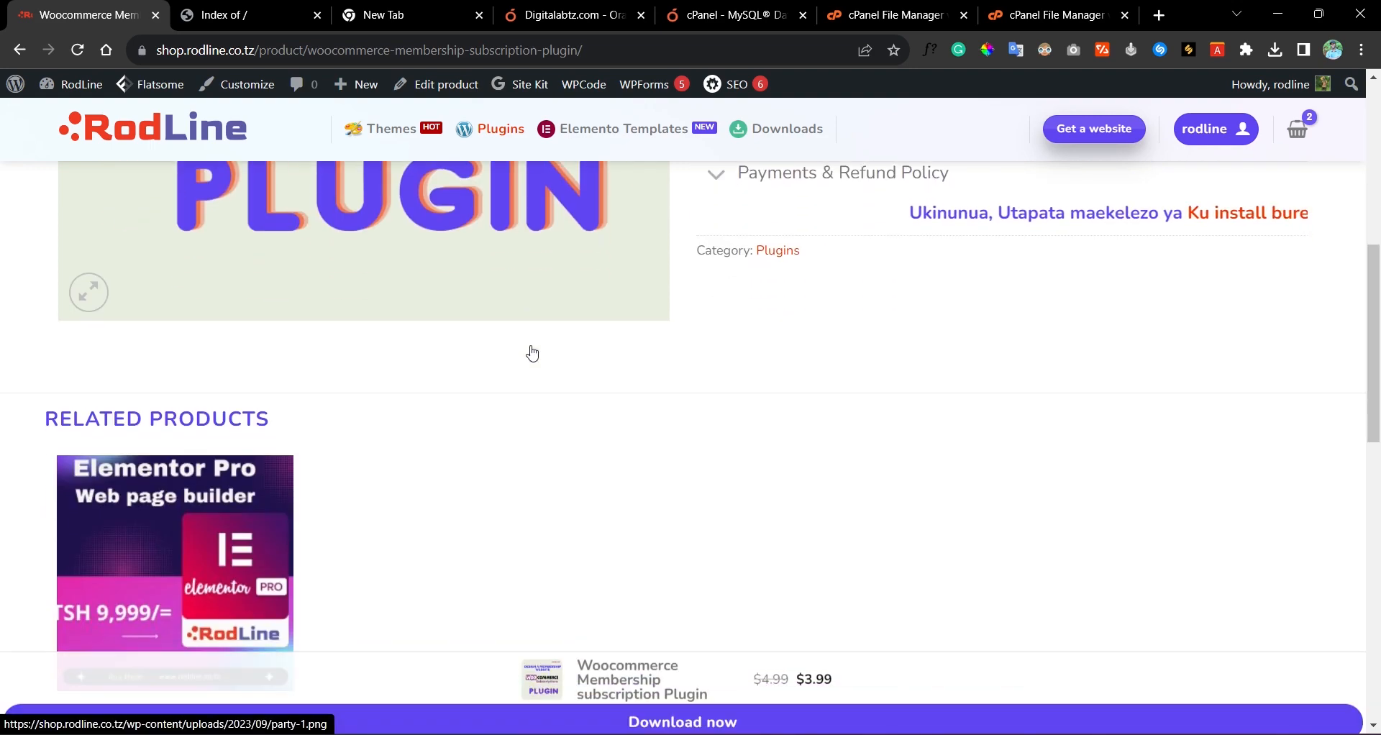
scroll(530, 352, up, 5)
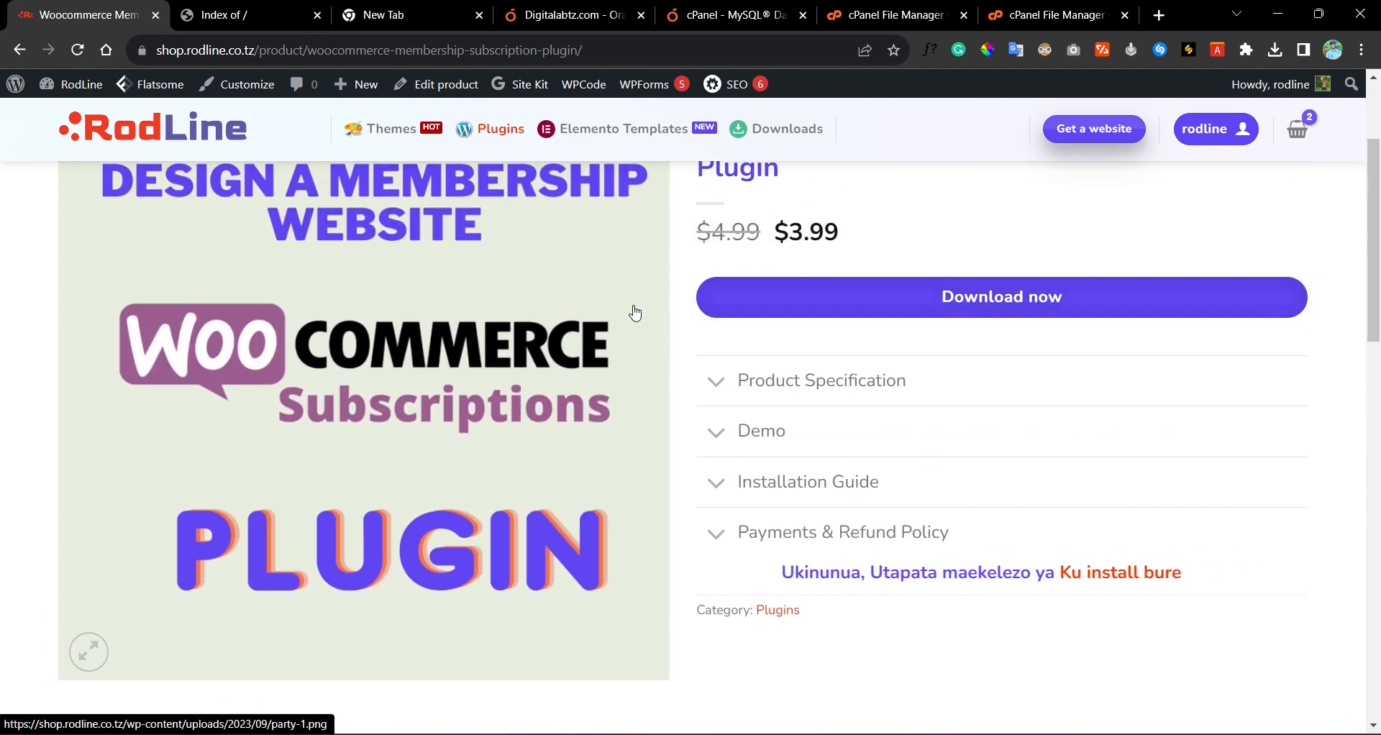
scroll(633, 308, up, 3)
Step: Add the Woocommerce Membership subscription Plugin to the cart and review the checkout's billing and order details
click(1004, 479)
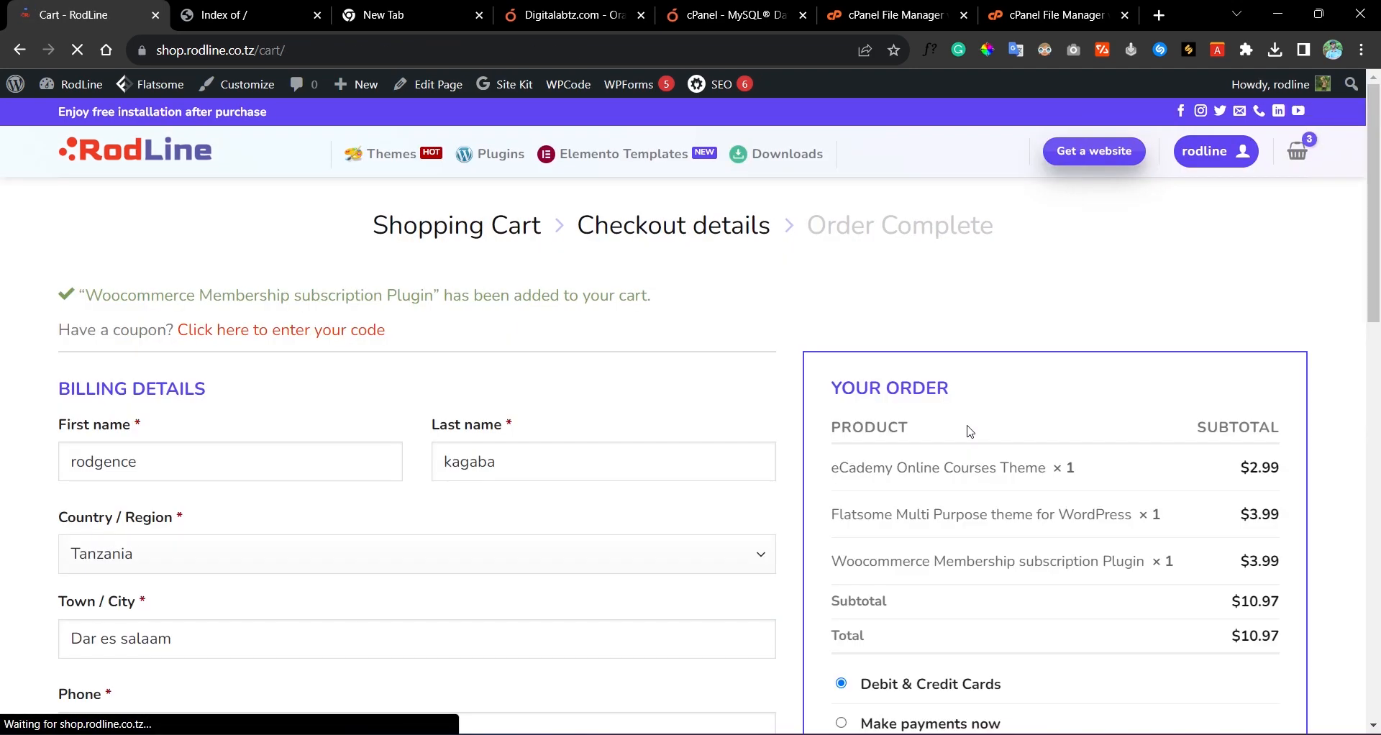
scroll(965, 430, down, 4)
scroll(943, 439, down, 3)
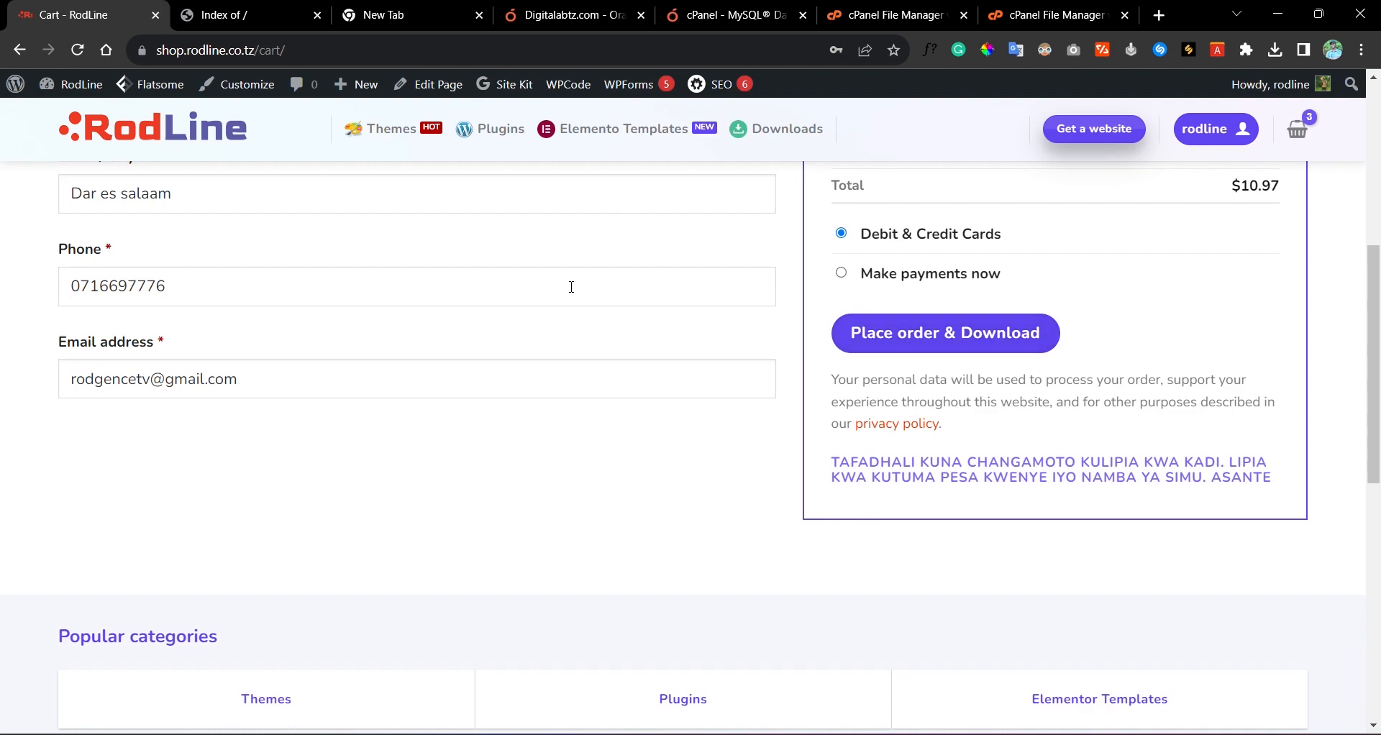
scroll(444, 341, up, 6)
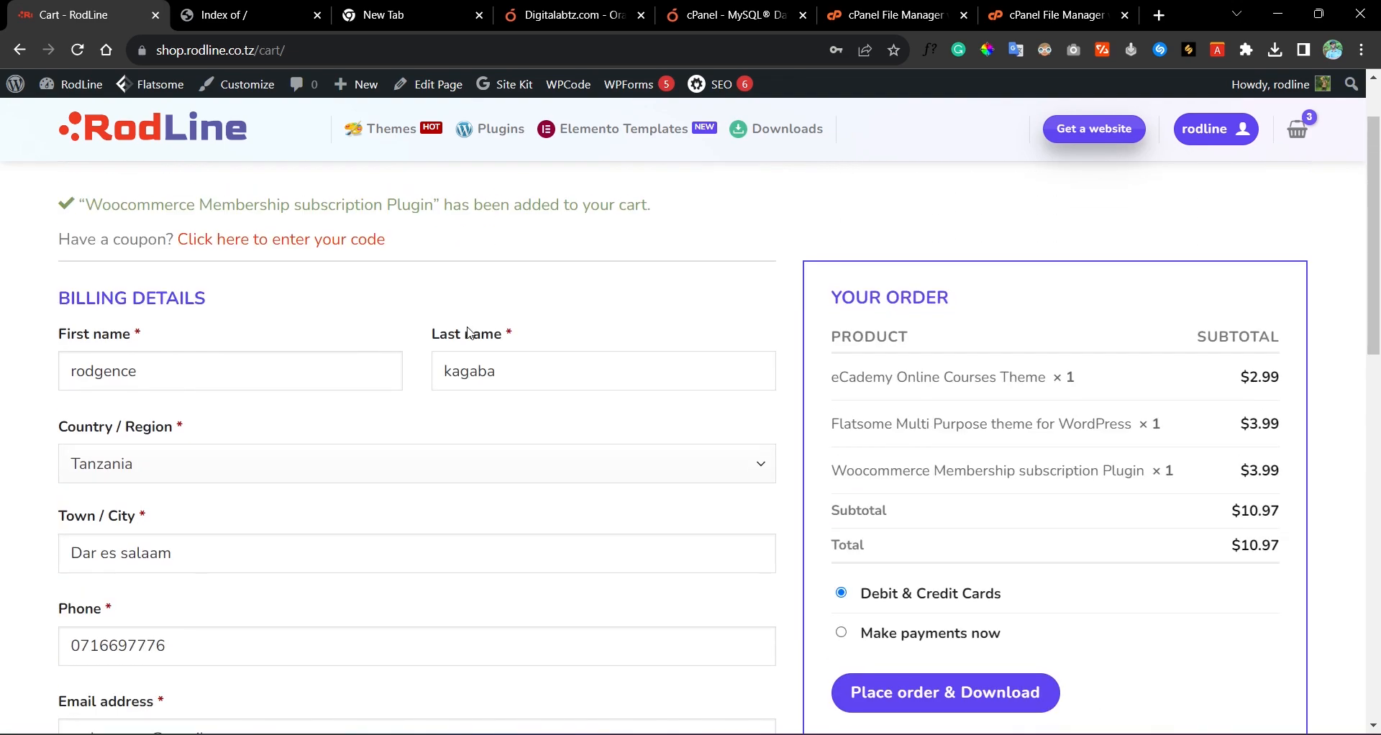
scroll(478, 339, down, 5)
scroll(558, 339, up, 6)
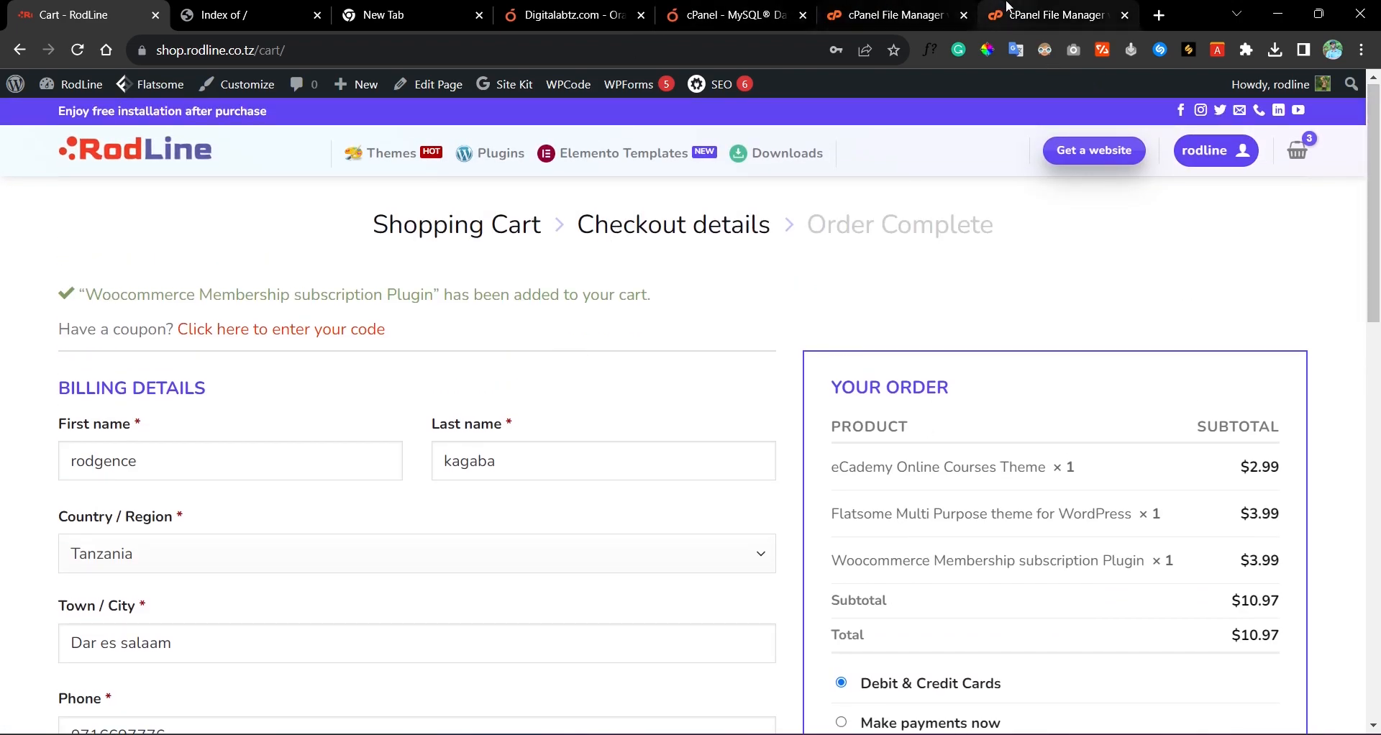
Step: Check the archive upload once more and go back to the rodline.co.tz folder in File Manager
click(1029, 9)
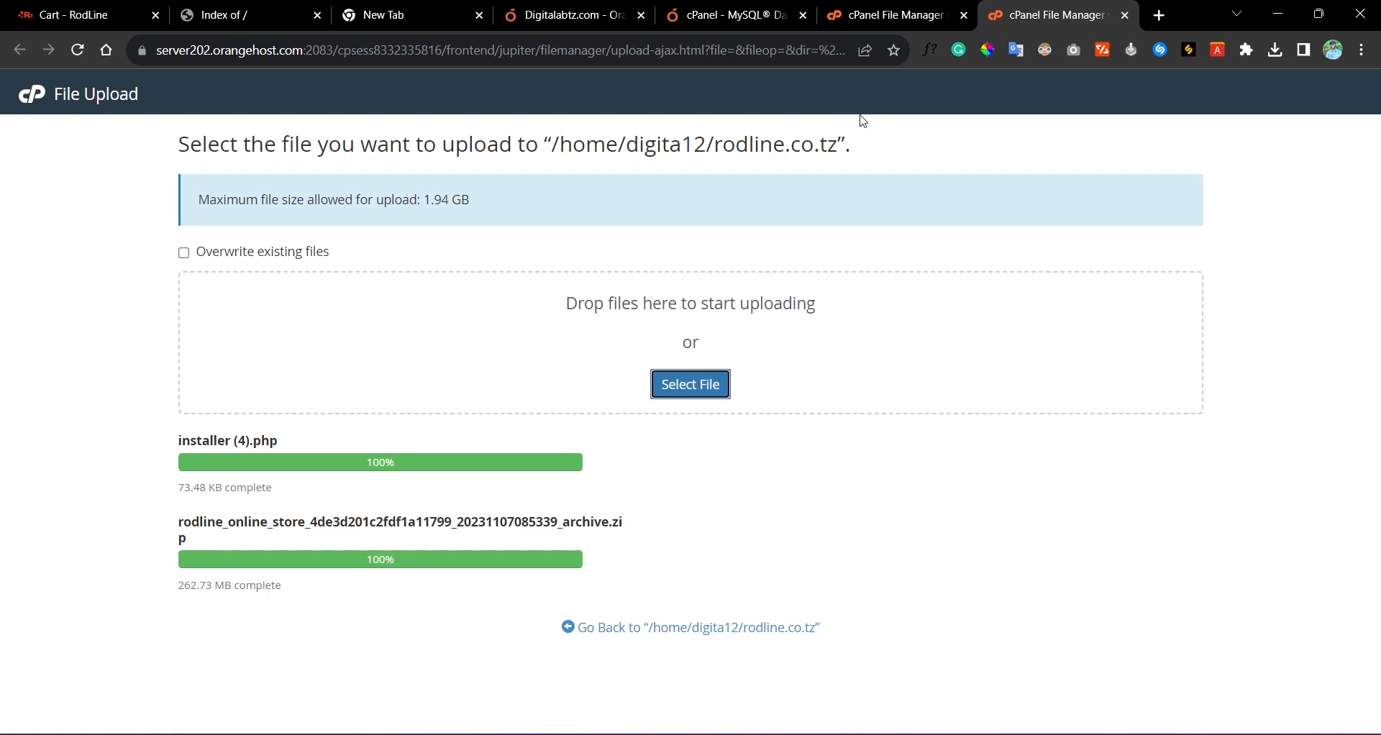
click(724, 628)
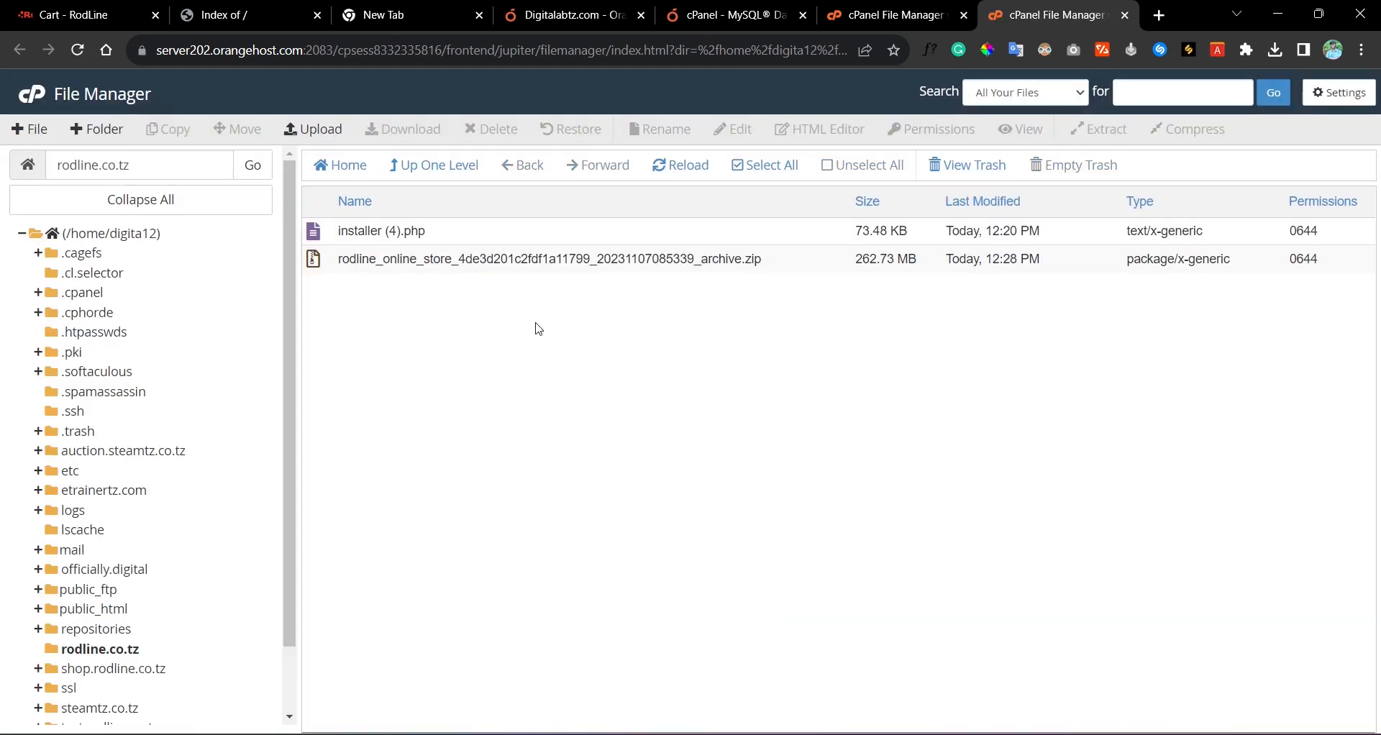
Step: Try to remove the " (4)" suffix from the name of the installer (4).php file
double_click(391, 231)
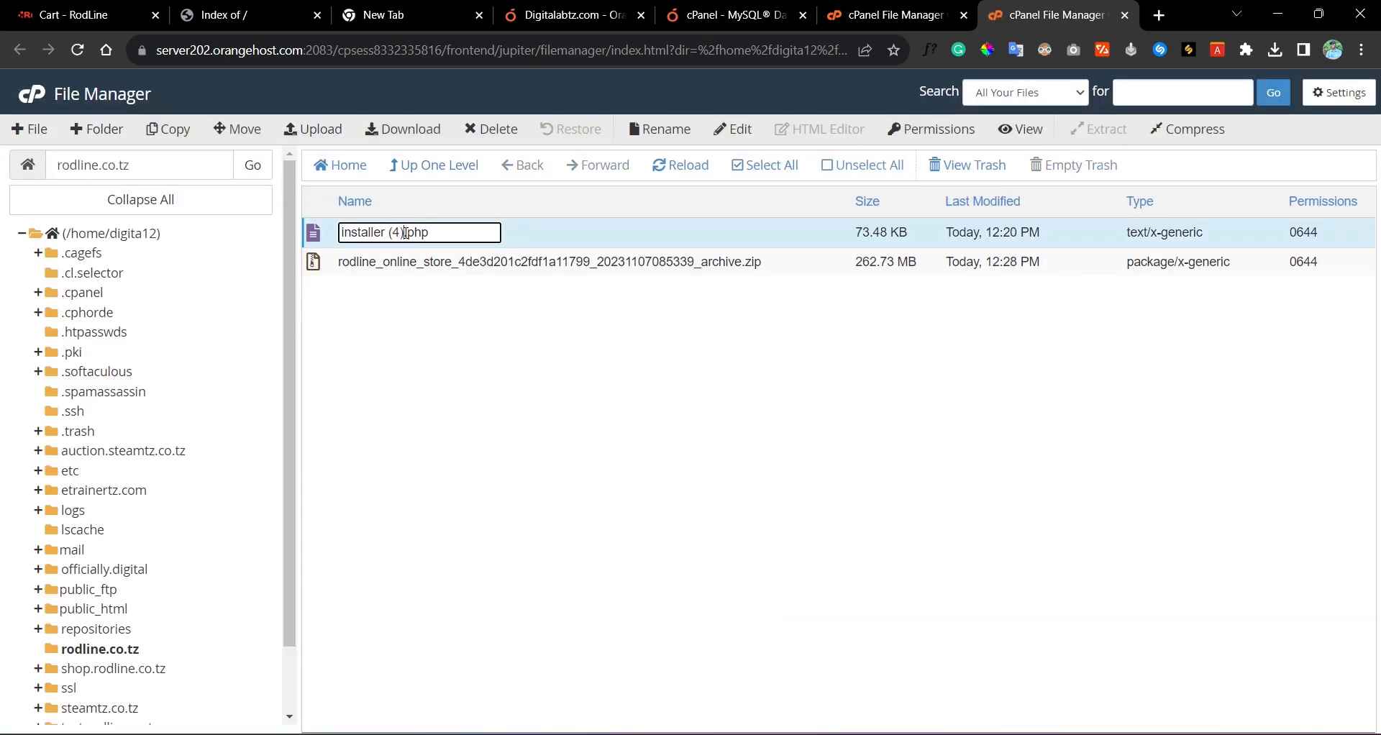
click(404, 231)
key(BackSpace)
key(BackSpace)
key(BackSpace)
key(BackSpace)
key(Escape)
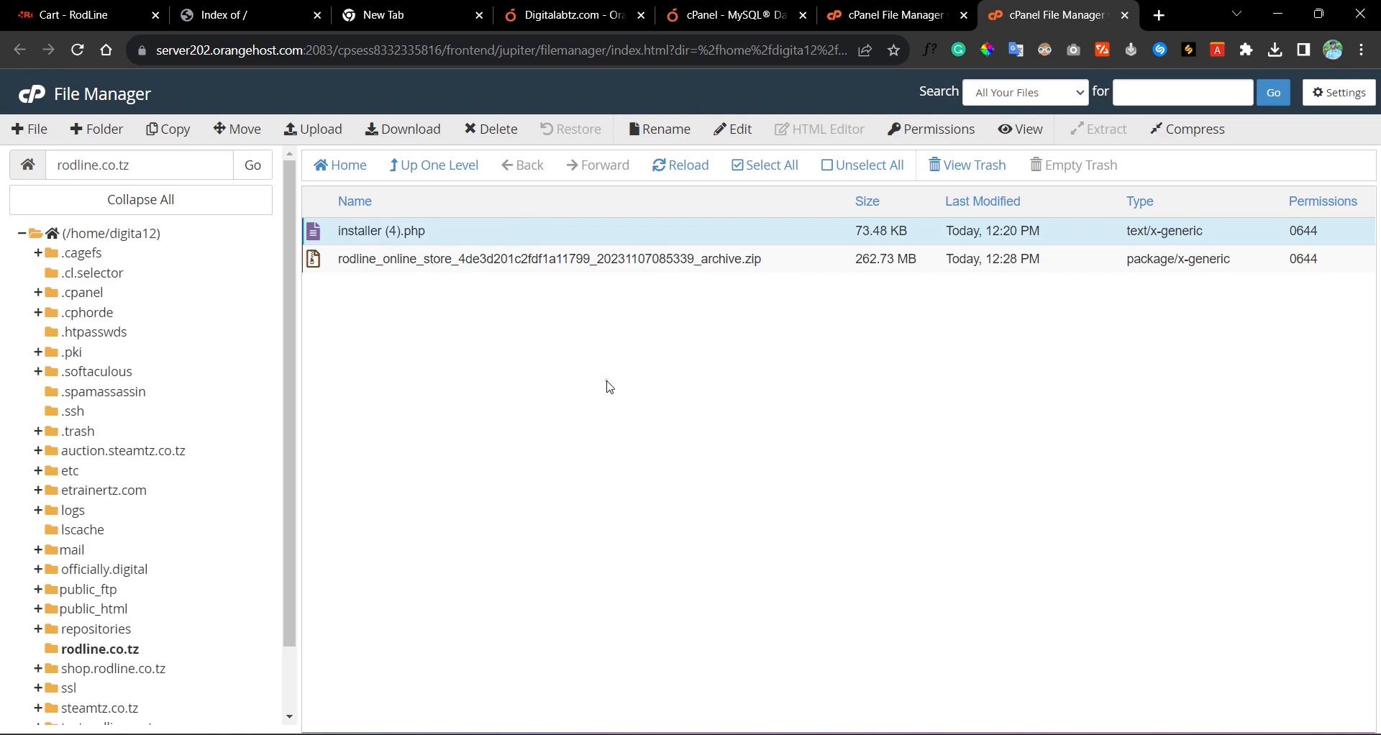
Step: Rename the installer (4).php file in the rodline.co.tz folder to installer.php
click(605, 379)
click(401, 232)
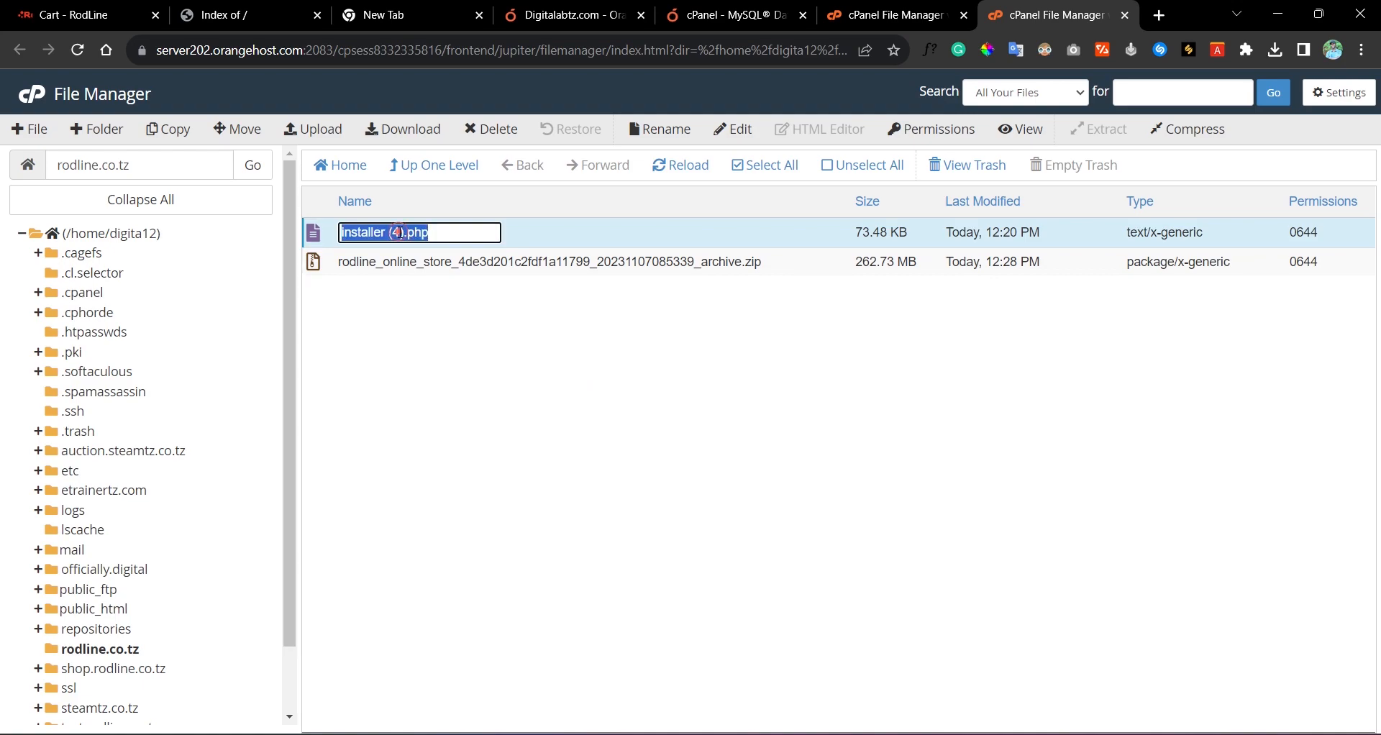
click(401, 231)
click(405, 232)
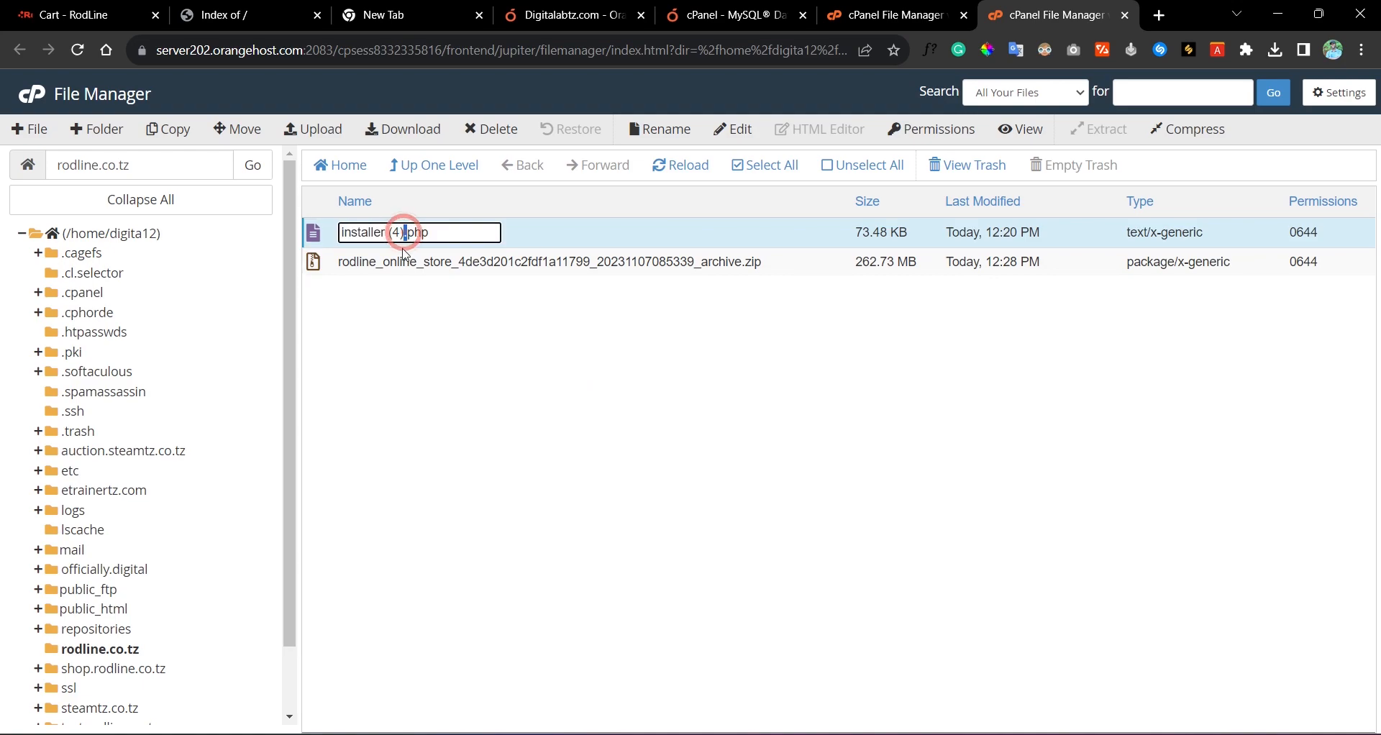
click(405, 232)
click(403, 234)
key(BackSpace)
key(BackSpace)
key(BackSpace)
key(BackSpace)
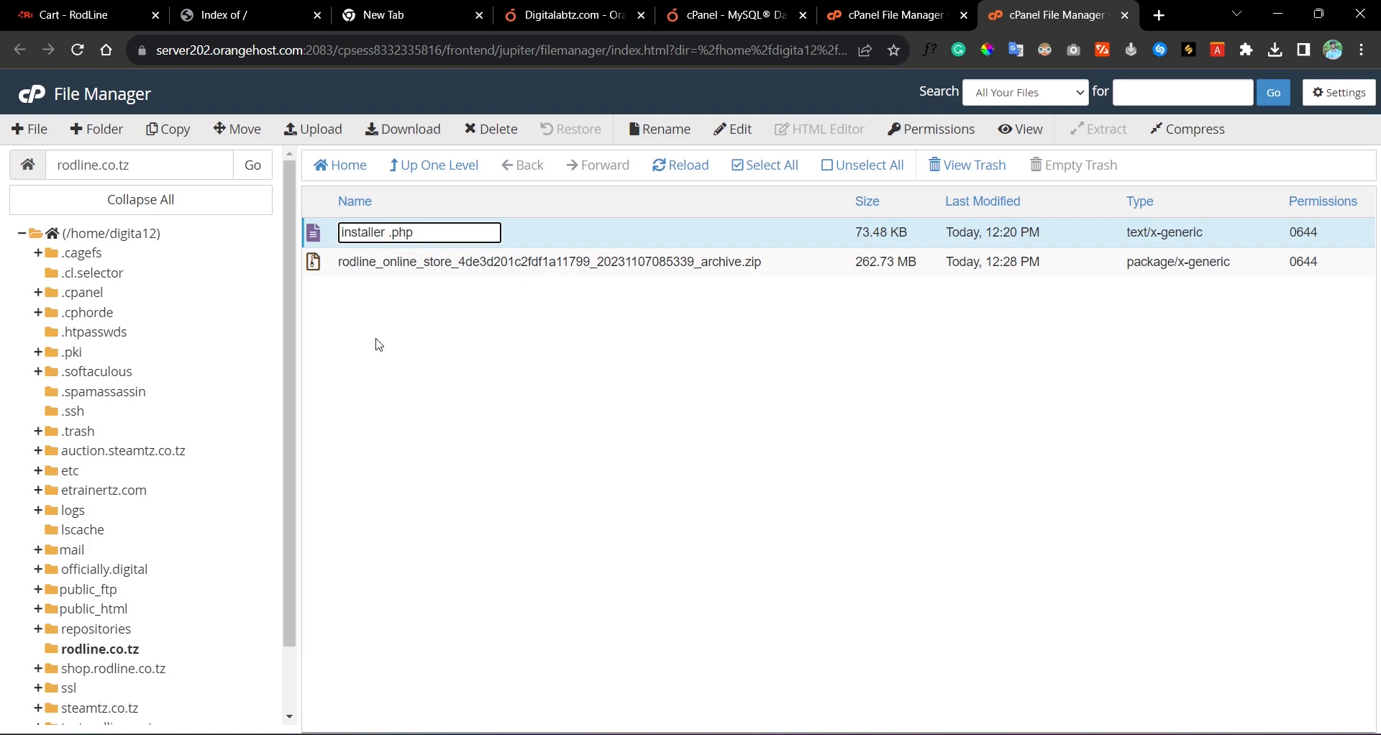
key(Return)
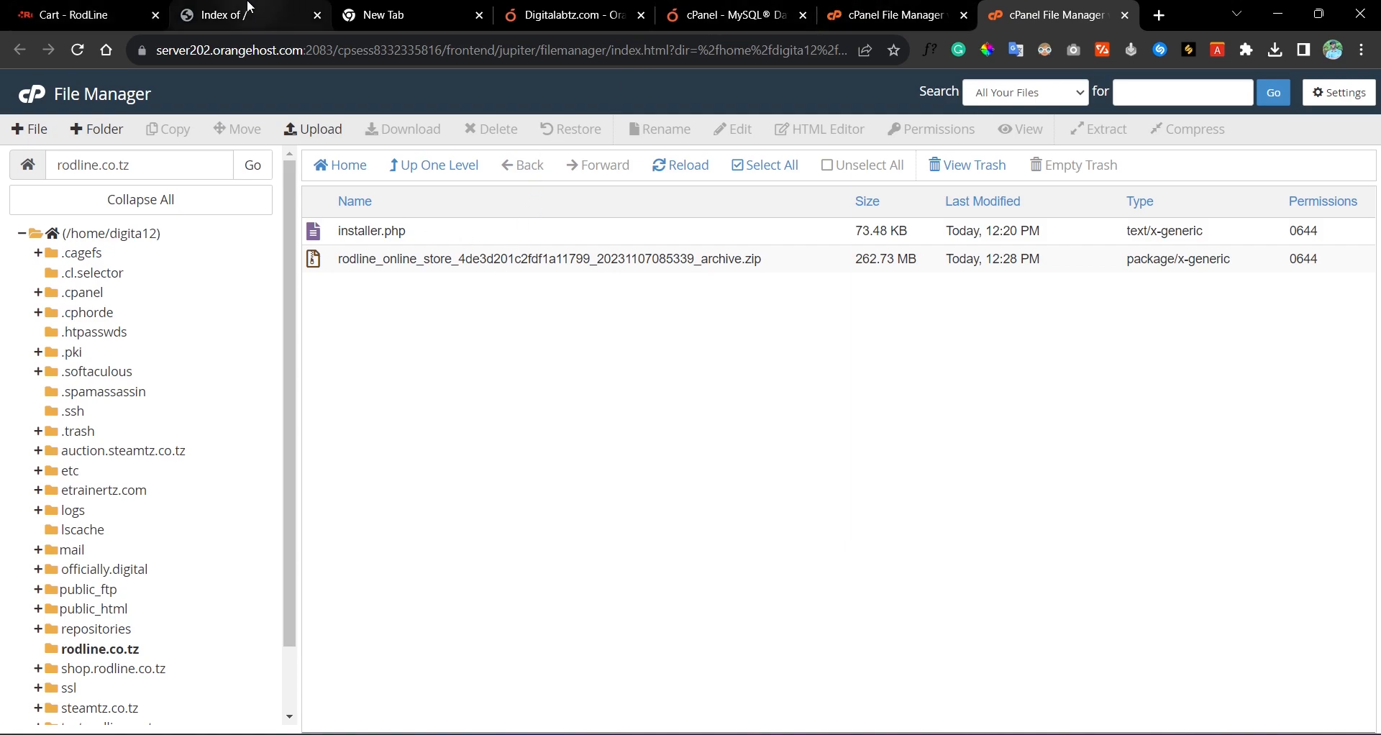
click(223, 16)
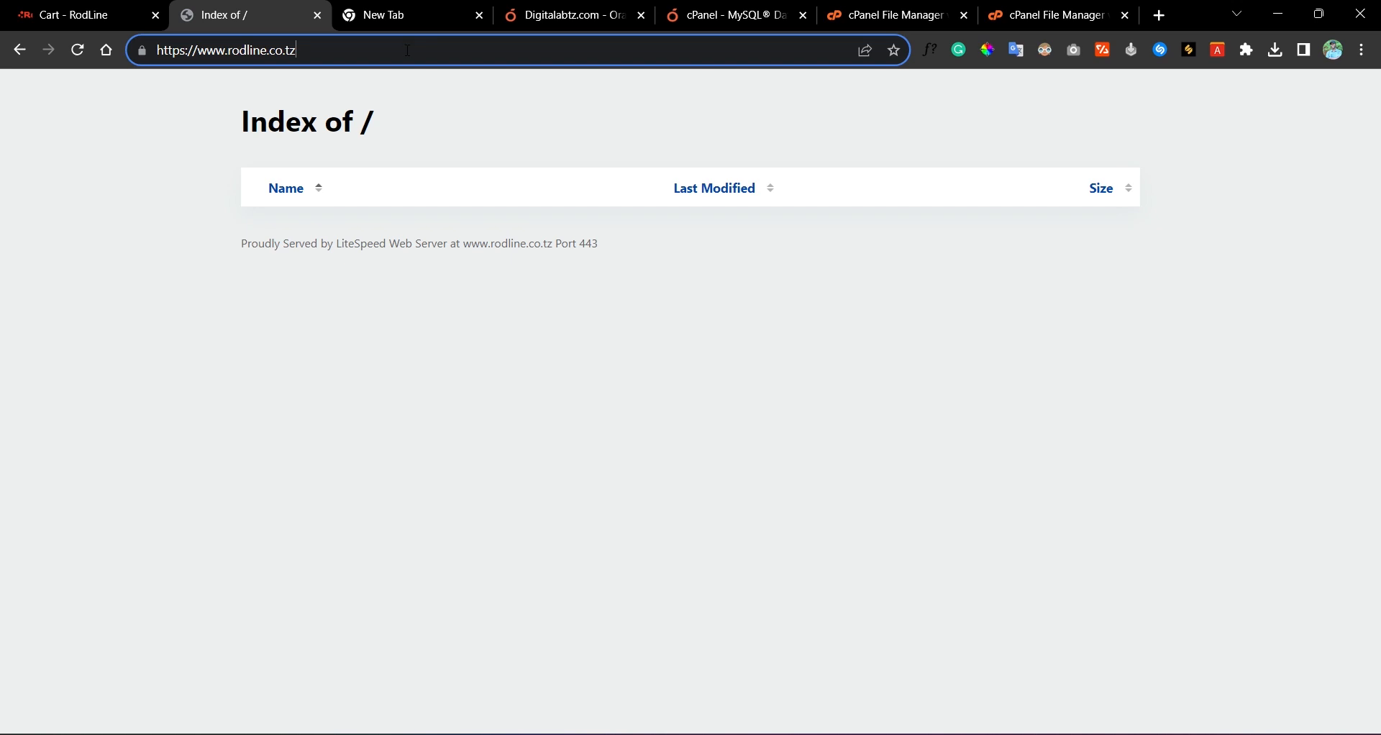
text(/)
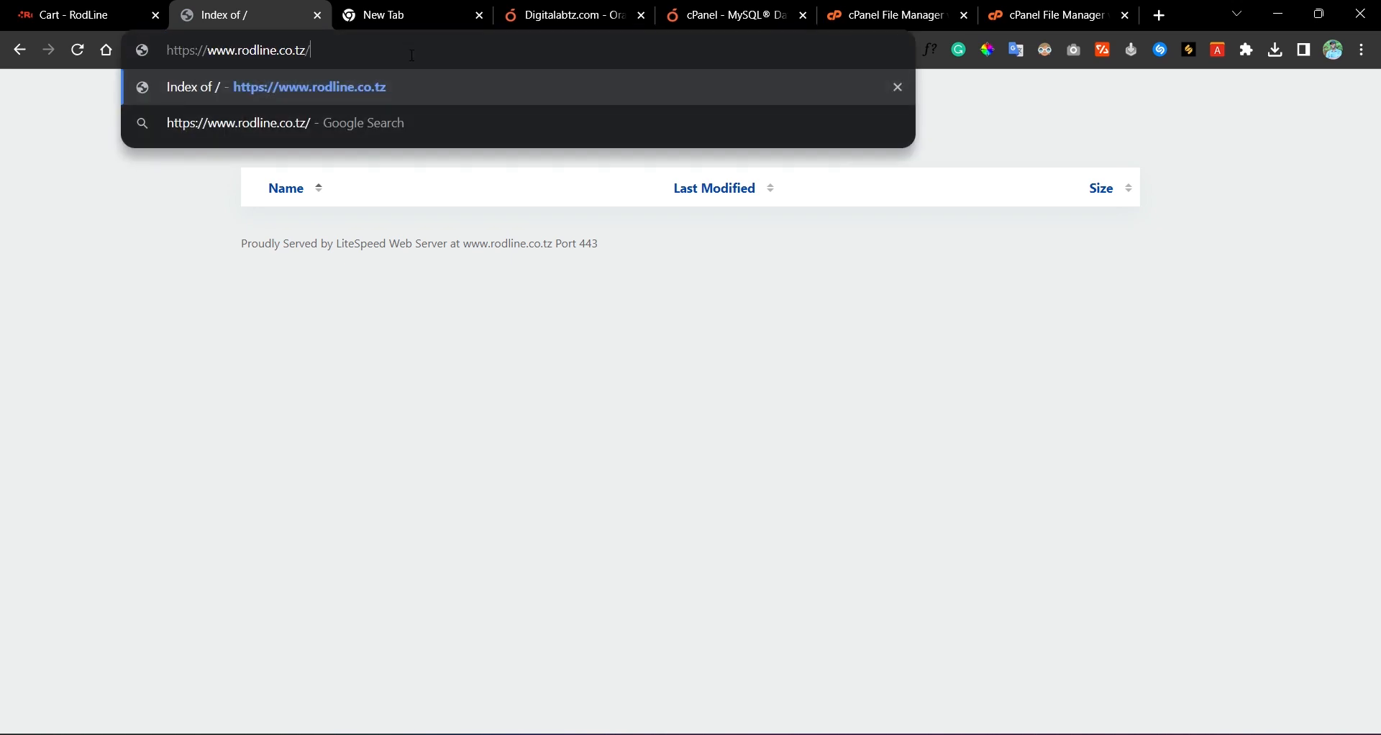
text(installer)
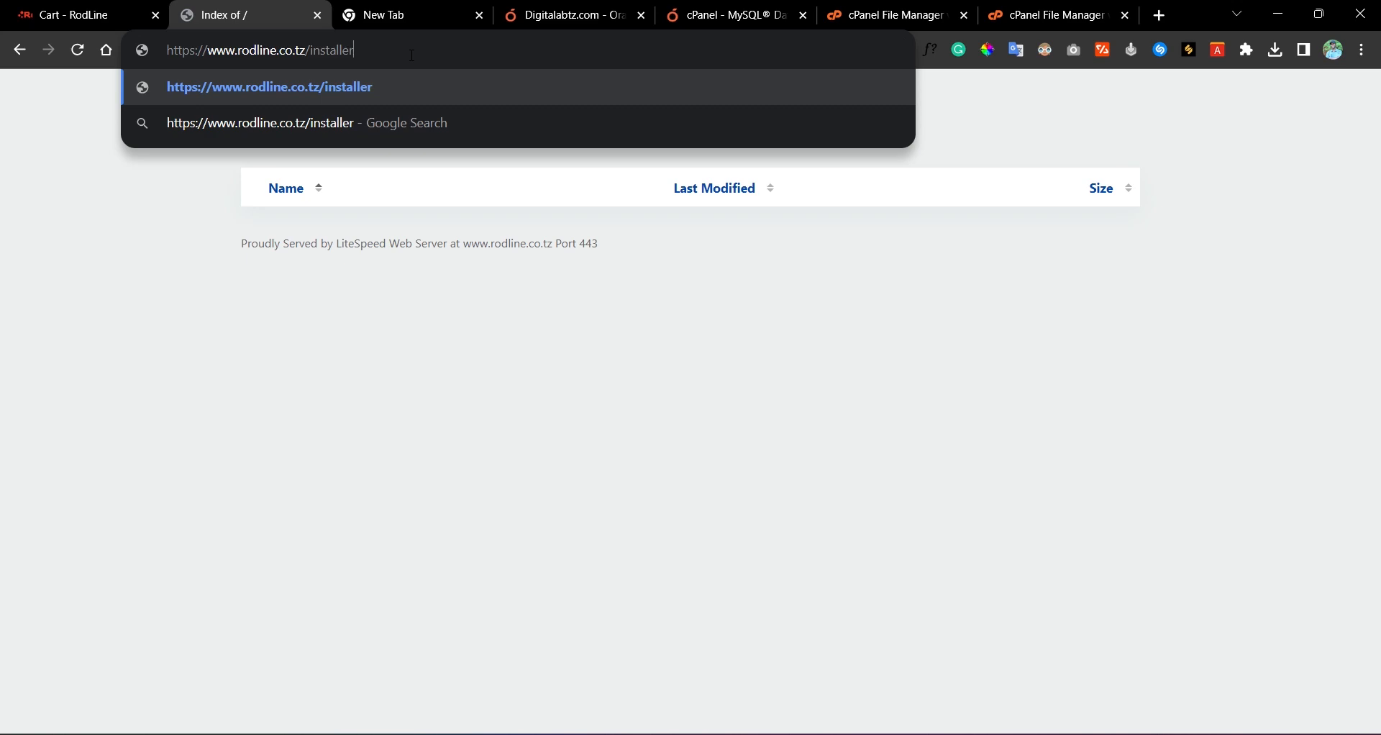
key(Return)
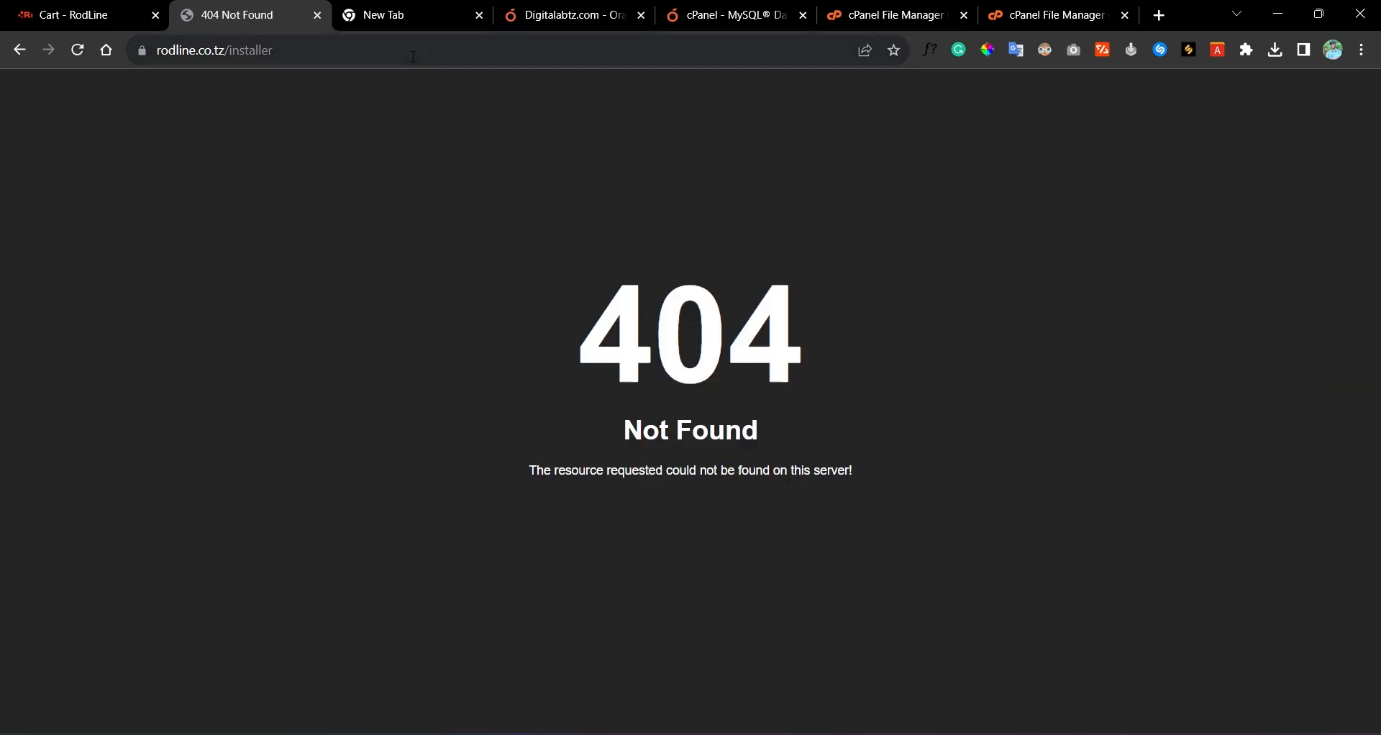
Step: Go back to the rodline.co.tz root listing and launch installer.php from it
click(325, 59)
click(325, 57)
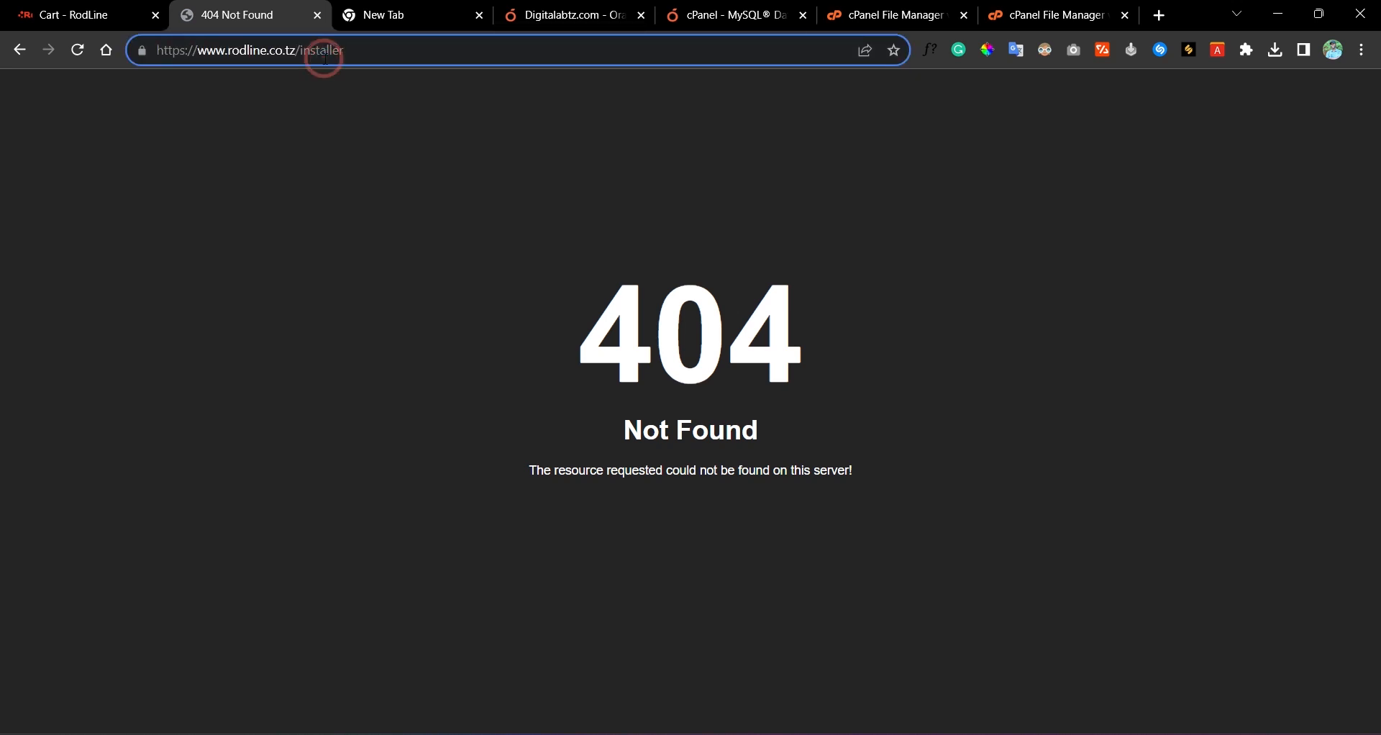
key(BackSpace)
key(BackSpace)
key(BackSpace)
key(BackSpace)
key(BackSpace)
key(BackSpace)
key(BackSpace)
key(BackSpace)
key(BackSpace)
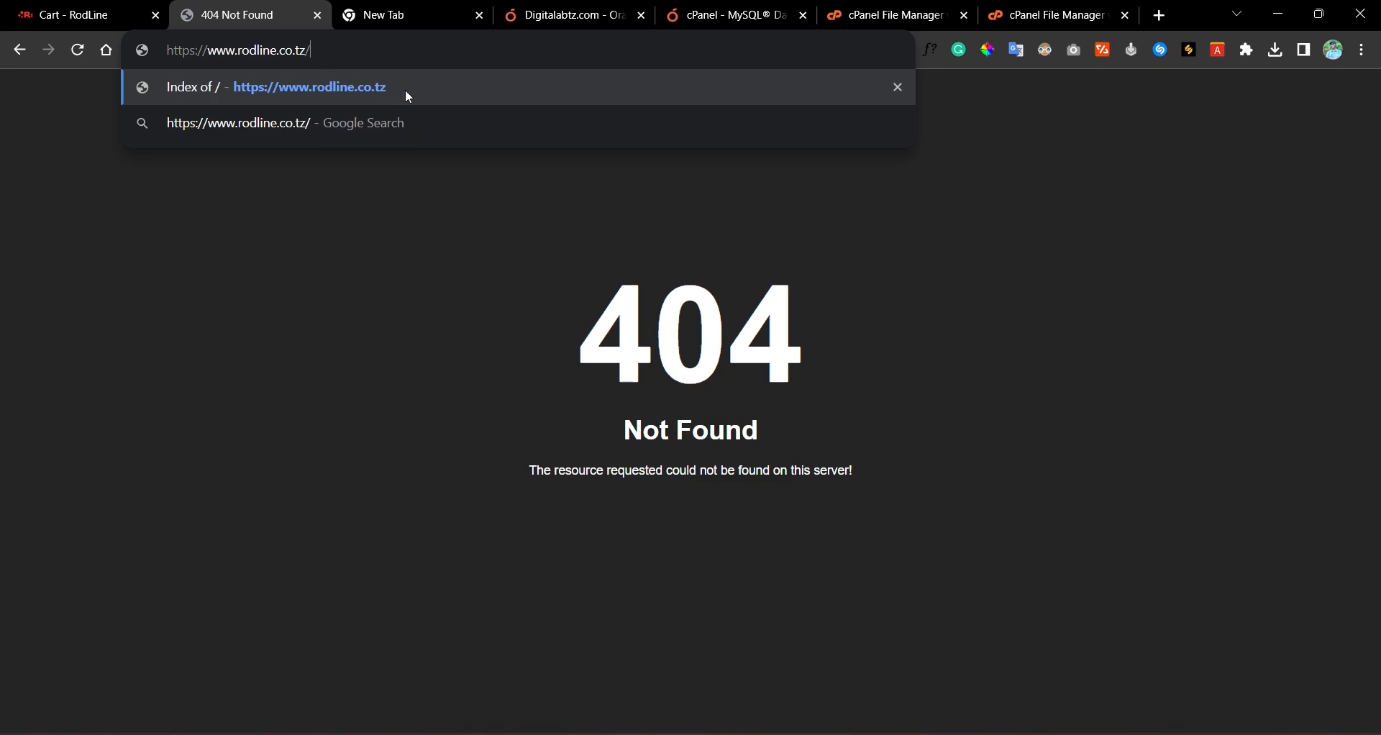
click(356, 84)
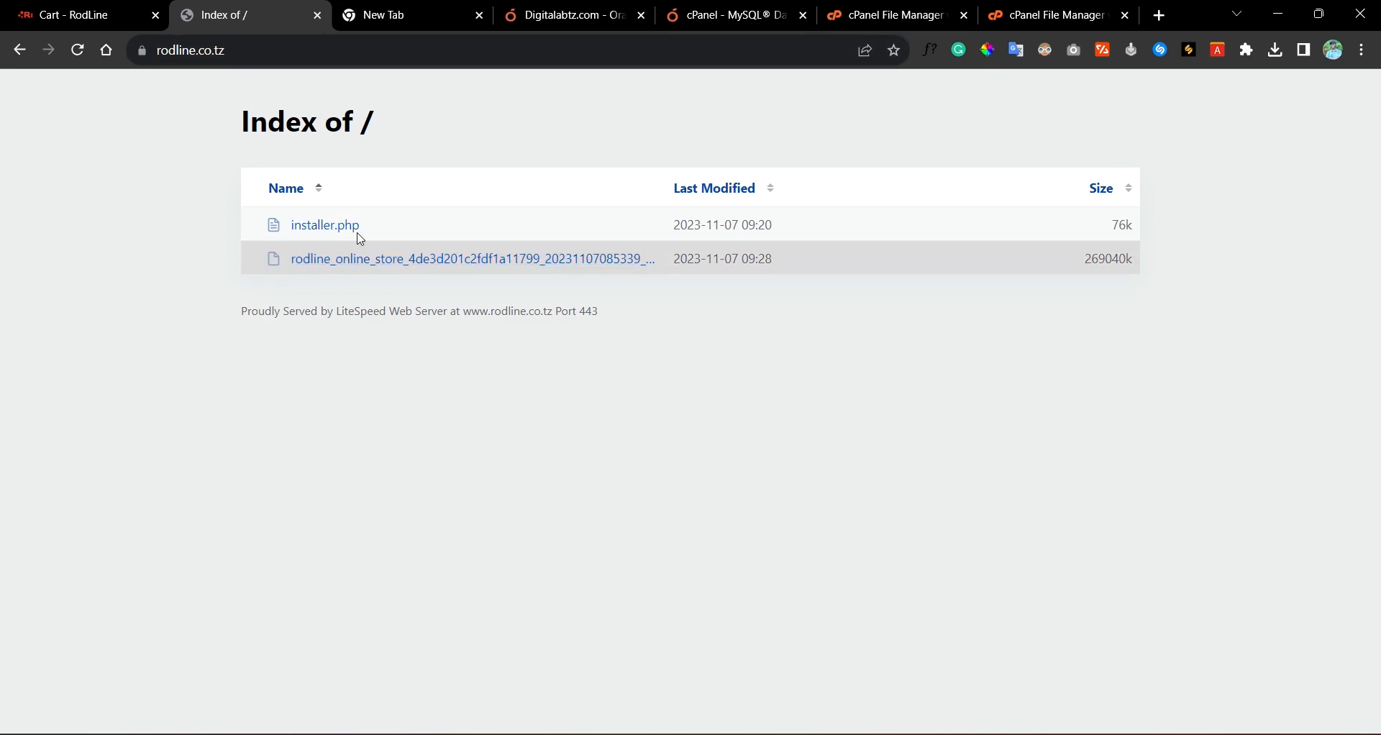
click(337, 227)
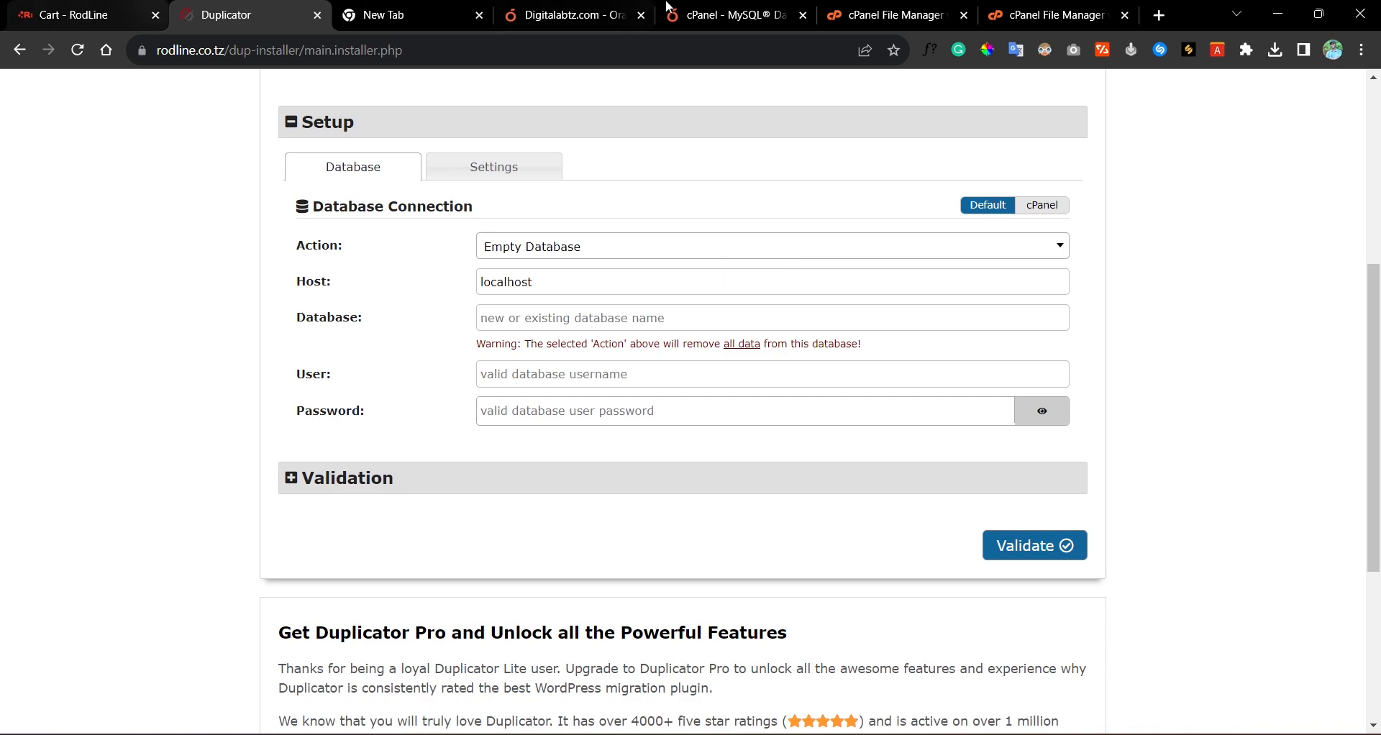
Step: Check the MySQL user and database names on cPanel's user privileges page and return to the Duplicator installer
click(750, 15)
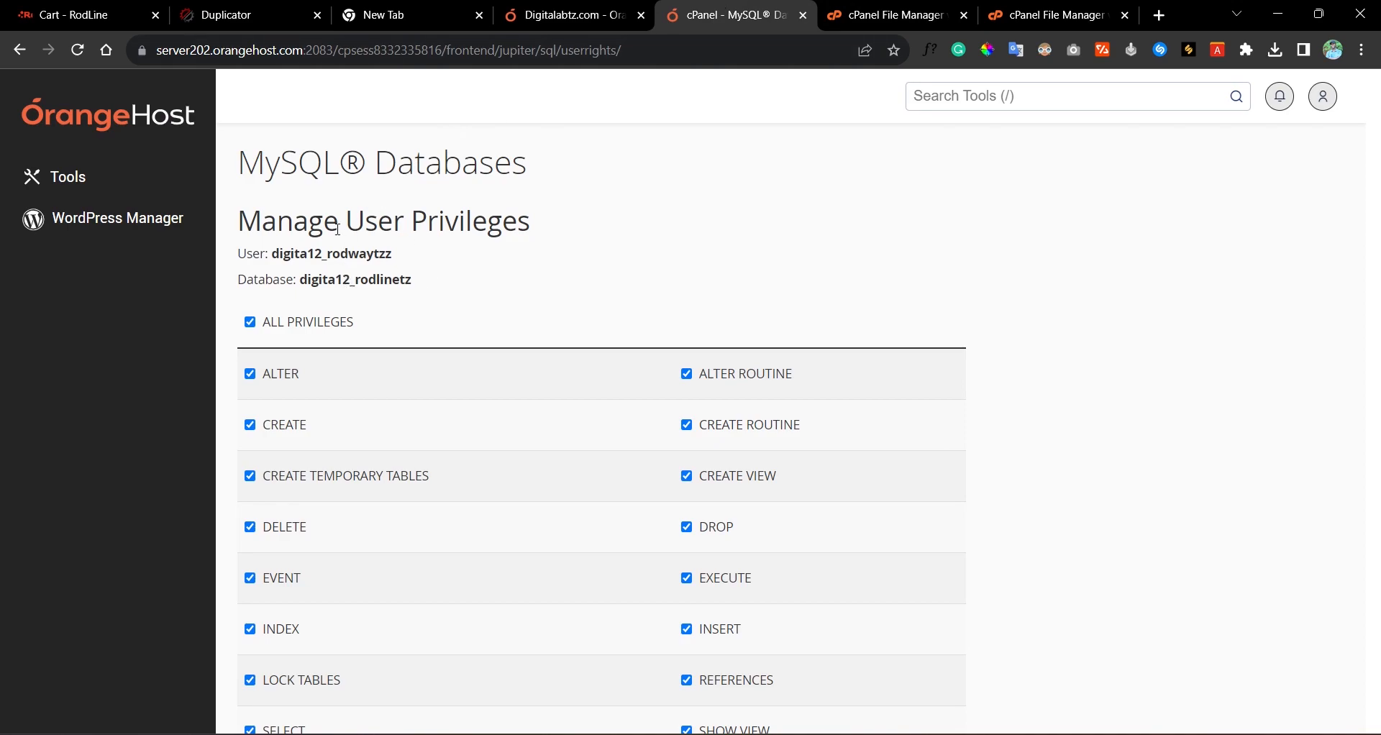
drag(271, 254, 435, 259)
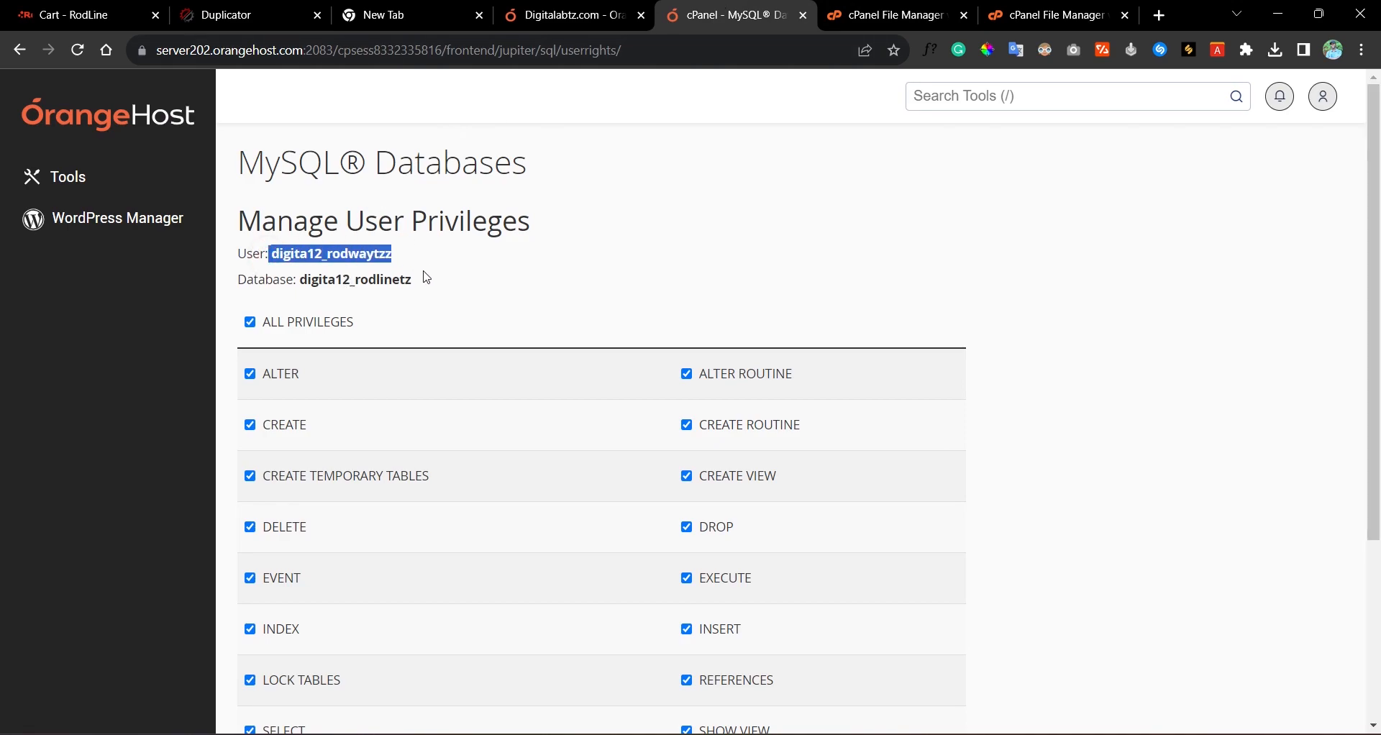
click(408, 278)
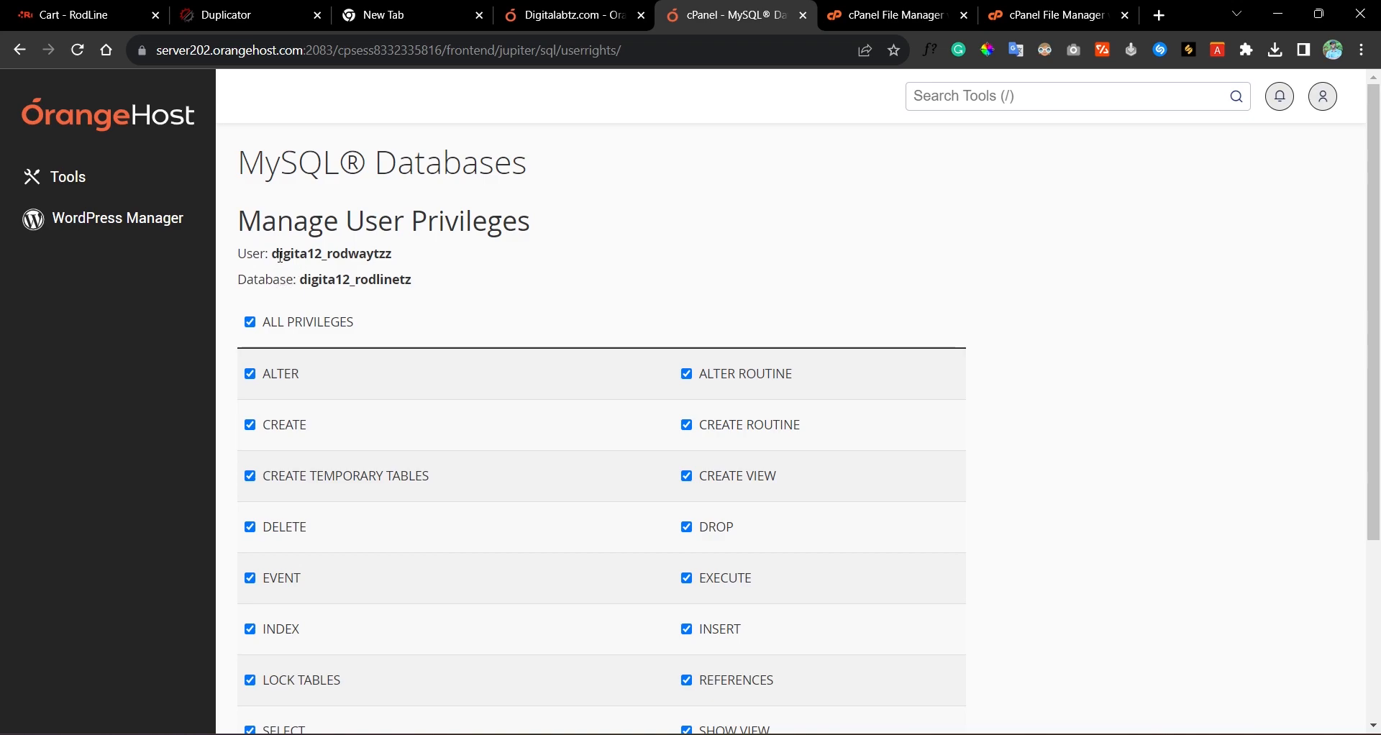
click(277, 256)
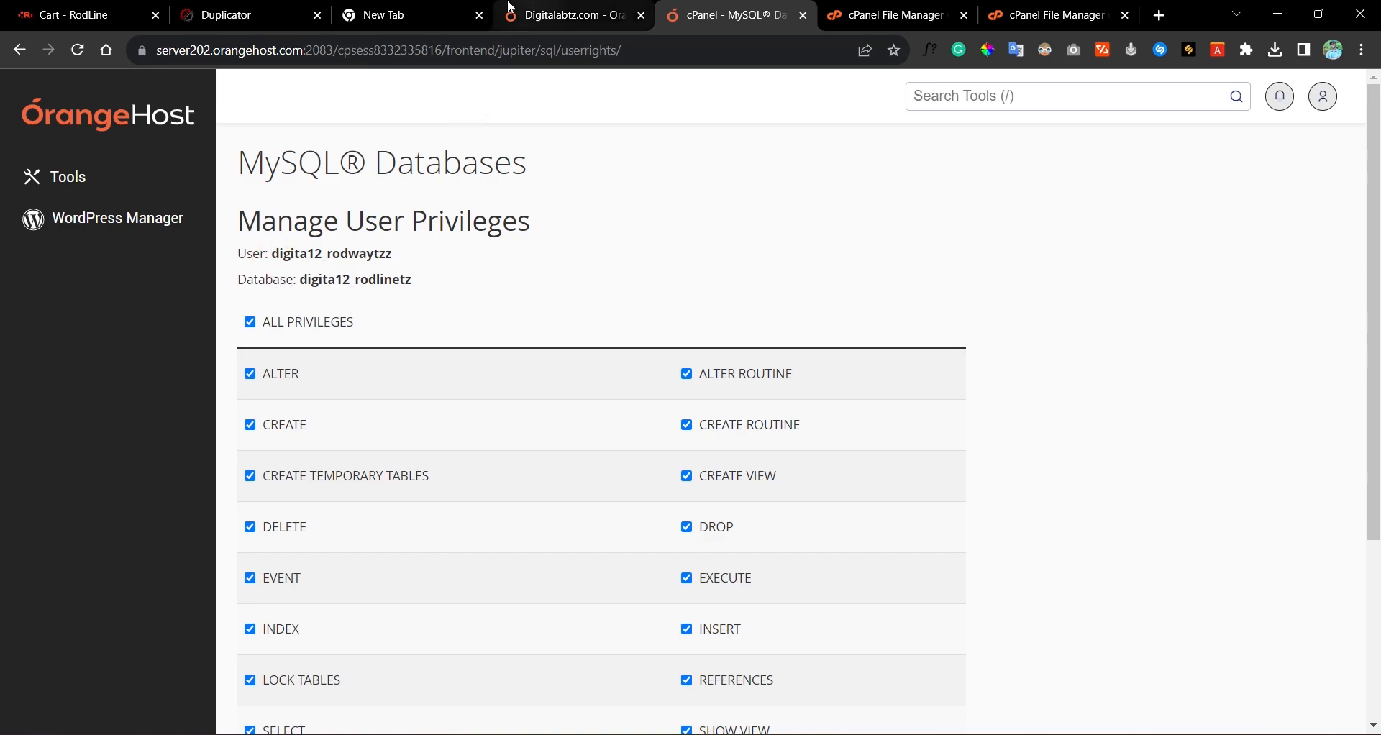
click(401, 12)
click(274, 12)
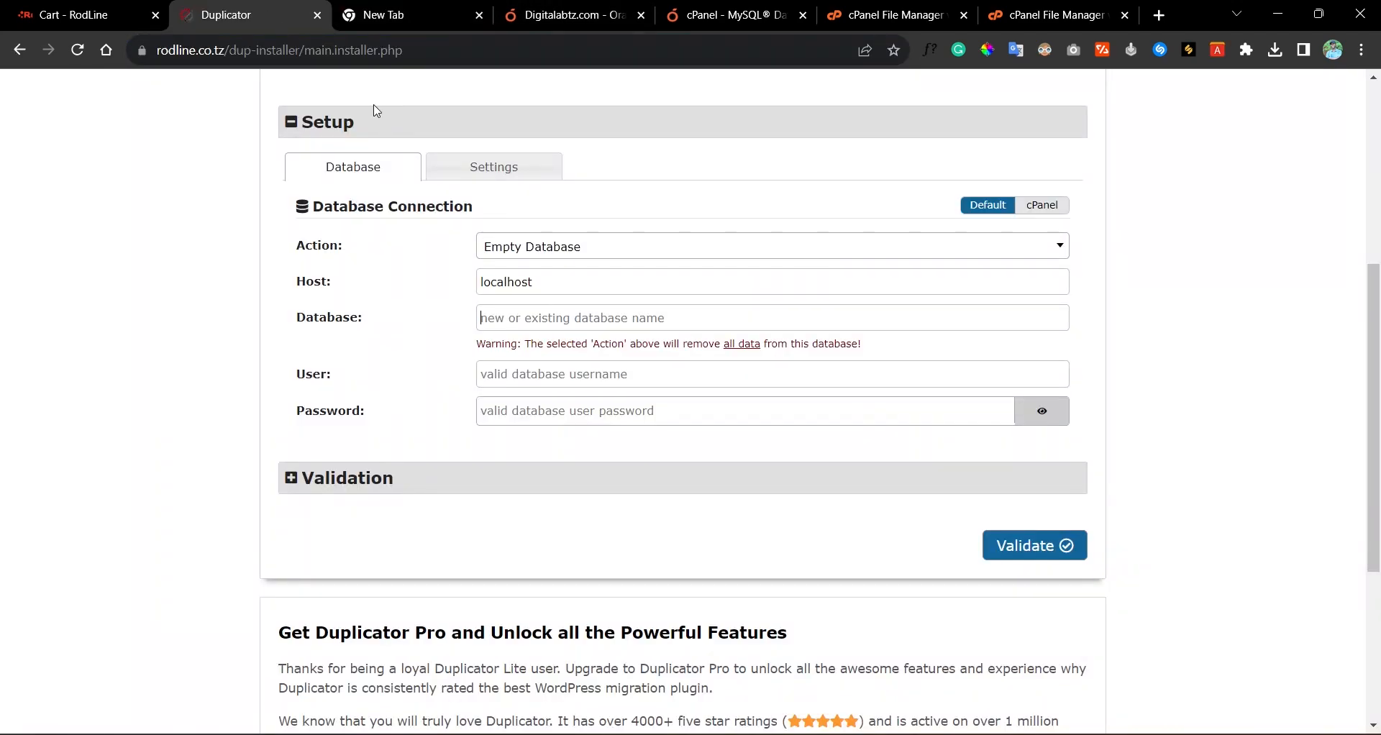
Step: Set the database connection action to Backup Existing Tables
click(504, 250)
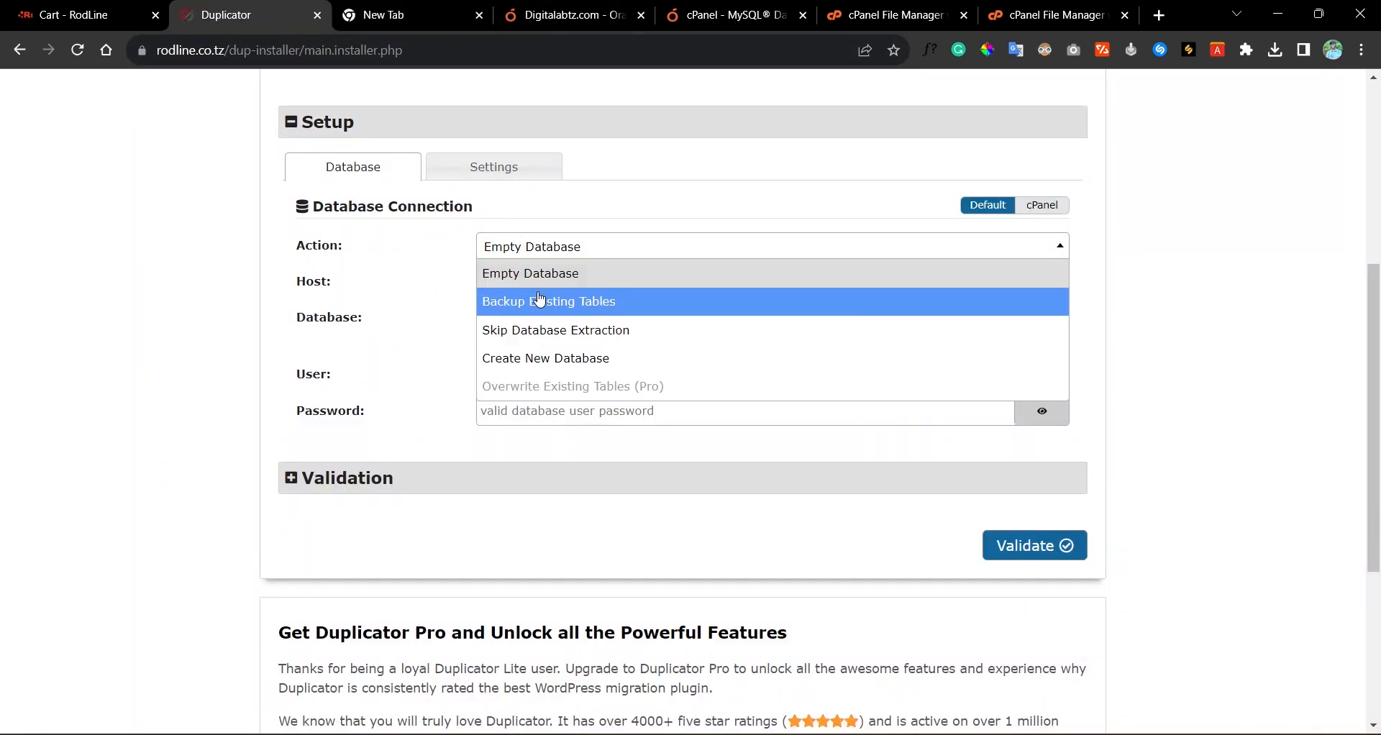
click(545, 315)
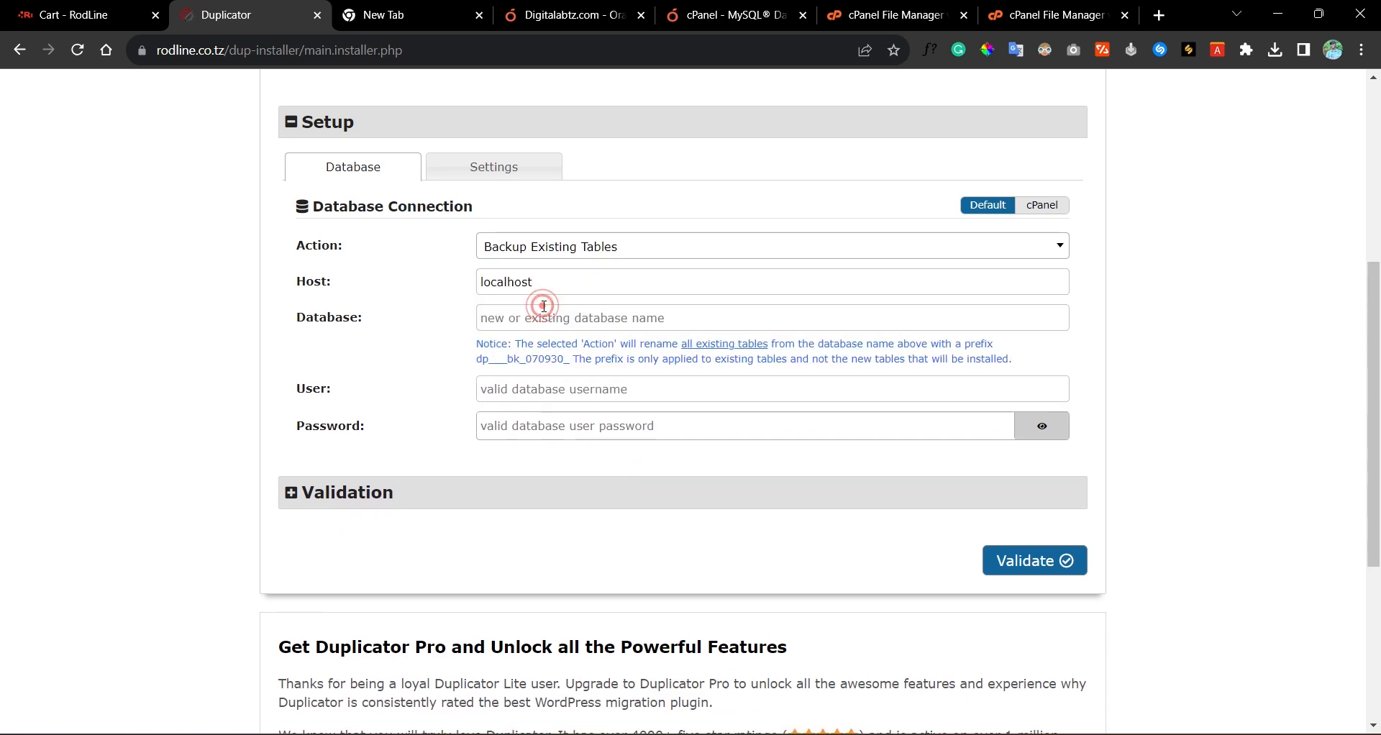
click(443, 309)
Step: Copy the database name digita12_rodlinetz from cPanel into the Duplicator installer's Database field
click(531, 319)
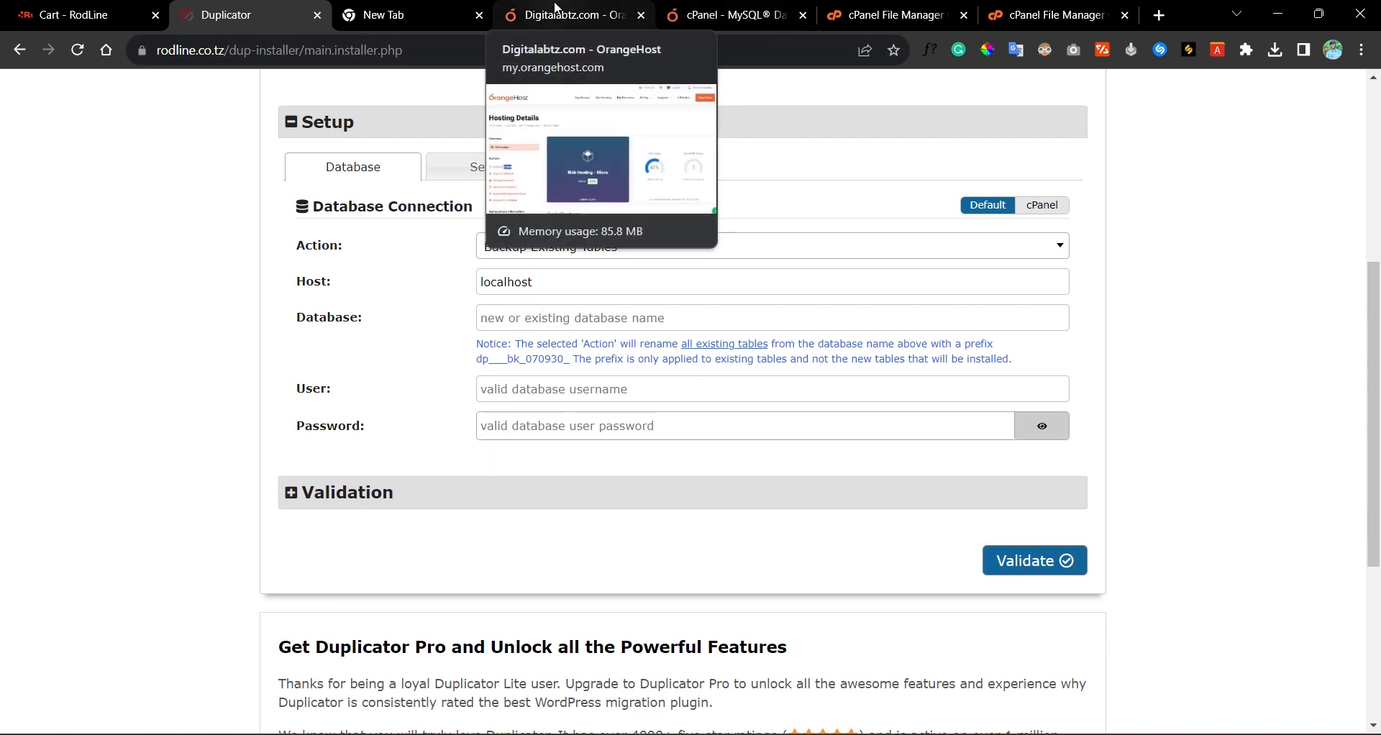
click(593, 10)
click(743, 8)
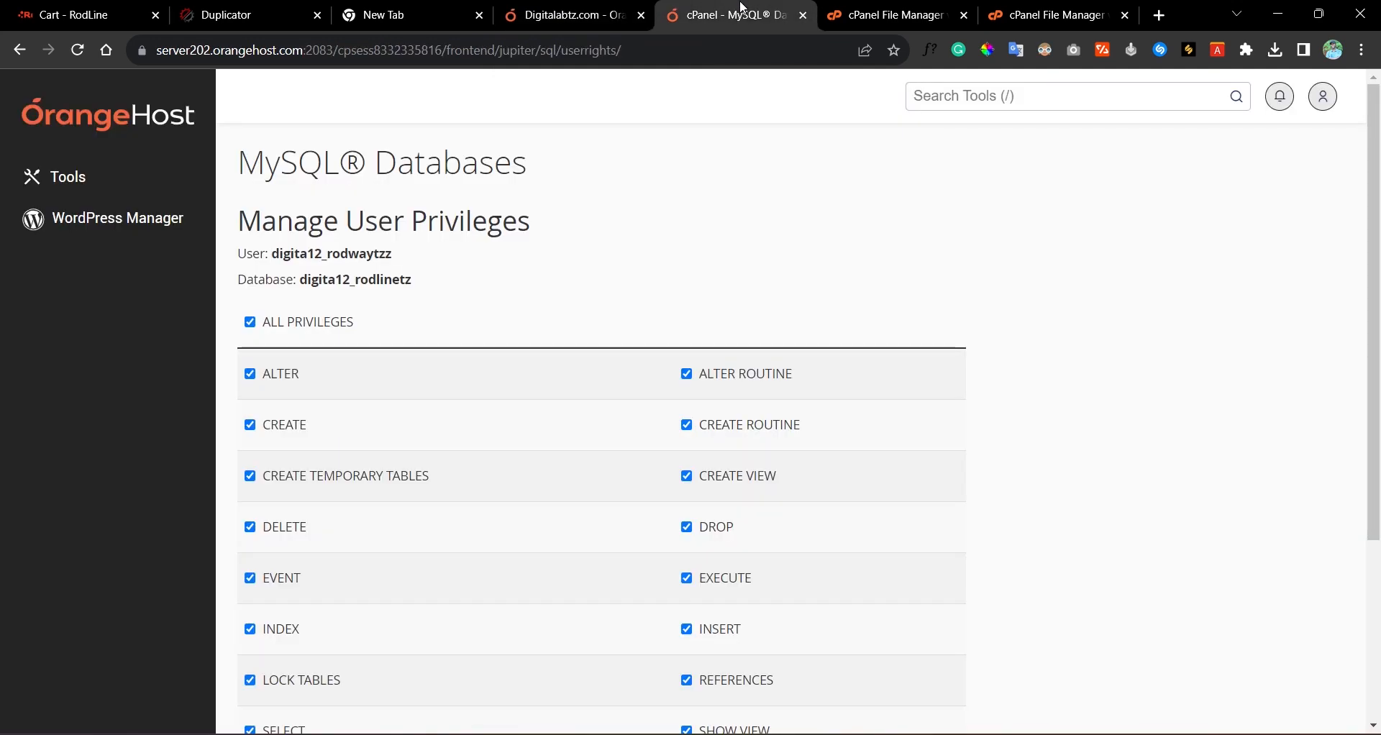
drag(743, 9, 424, 15)
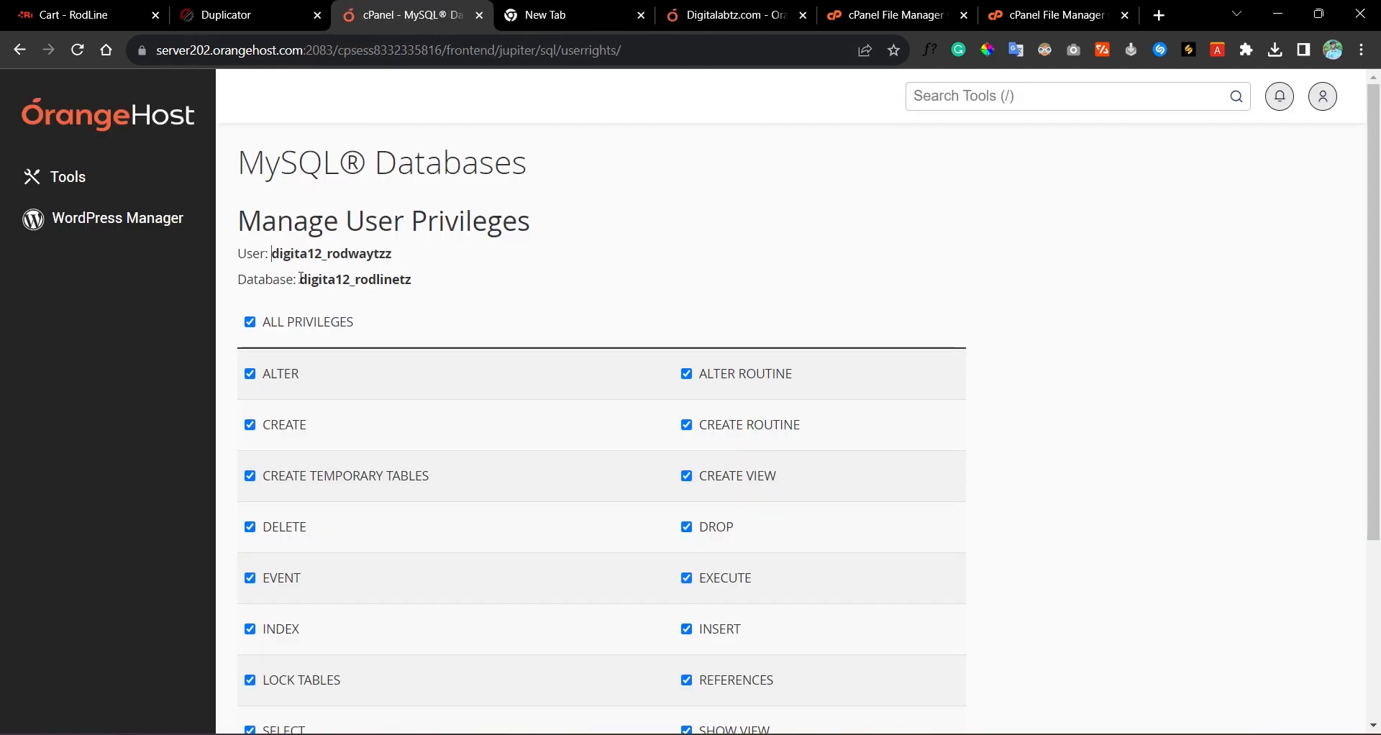
drag(300, 279, 428, 287)
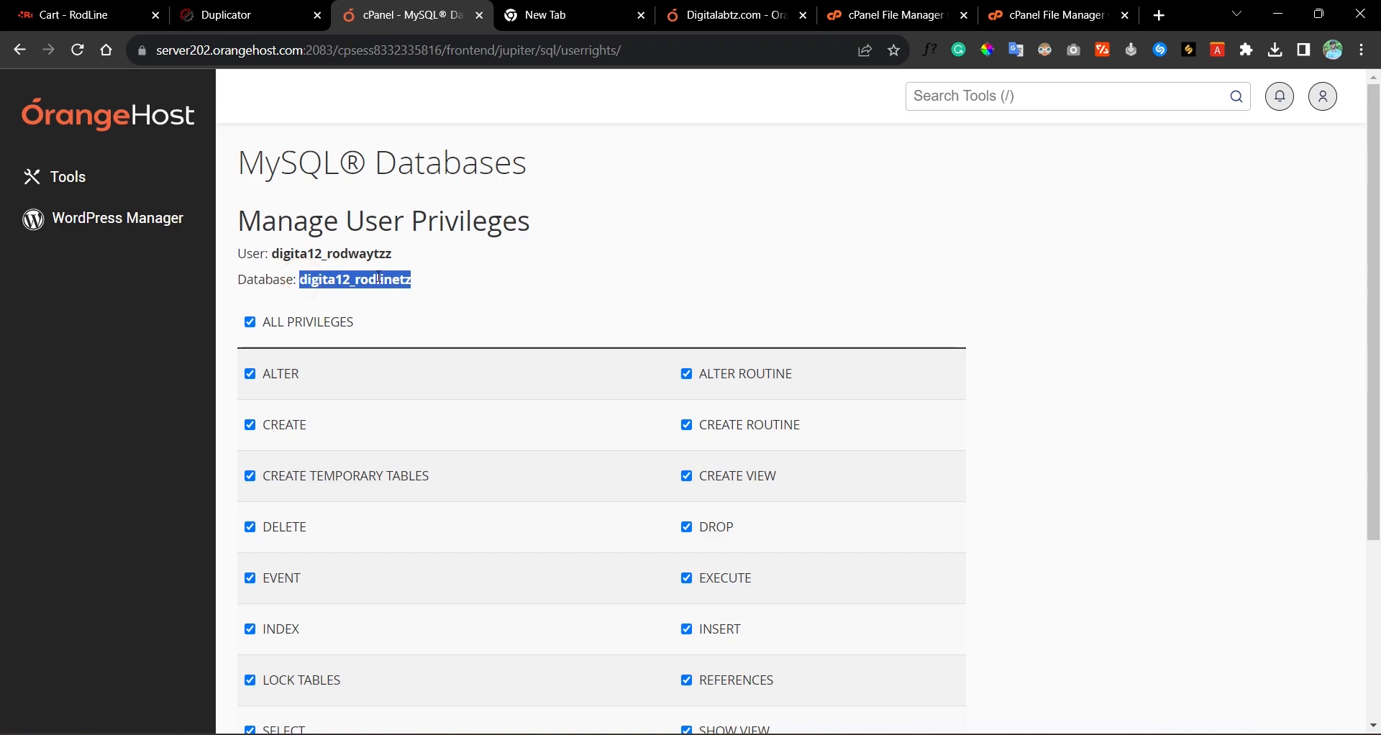
right_click(379, 278)
click(400, 281)
click(222, 9)
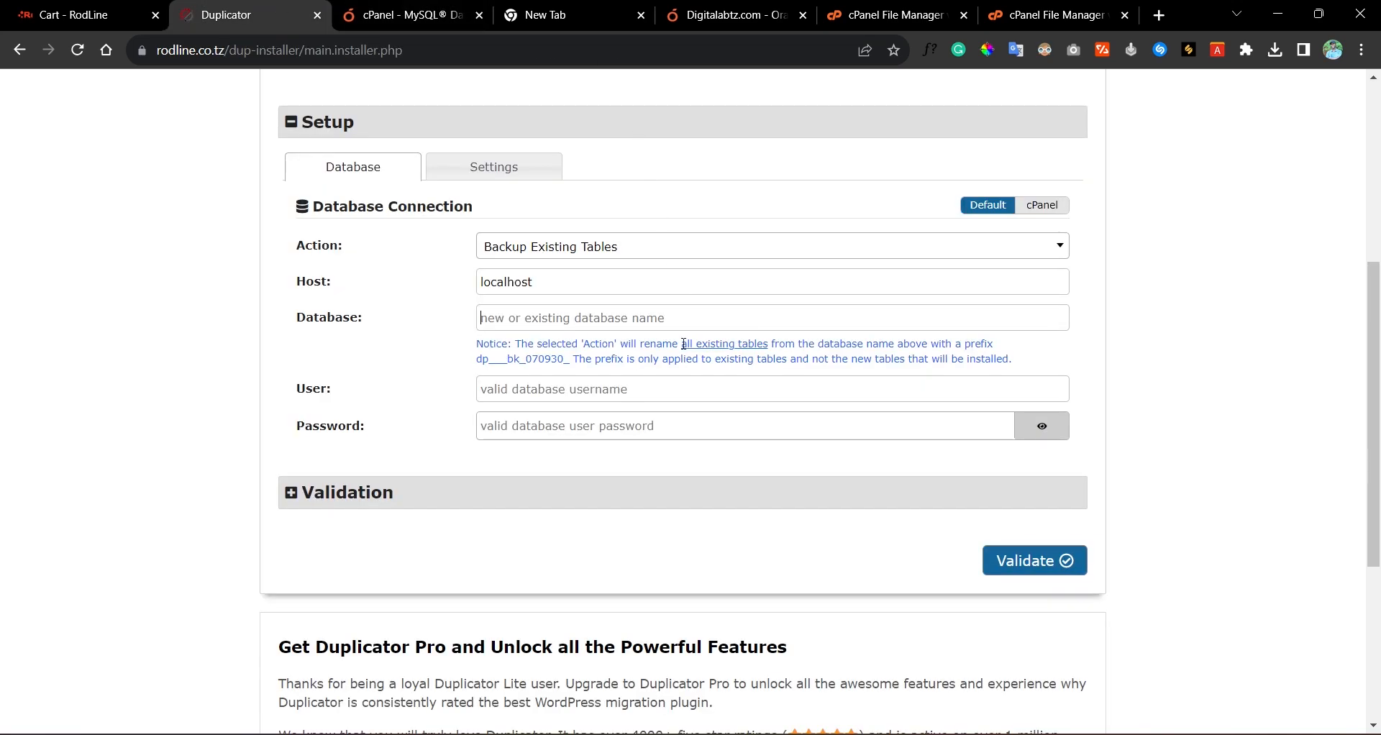
click(623, 320)
key(ctrl+v)
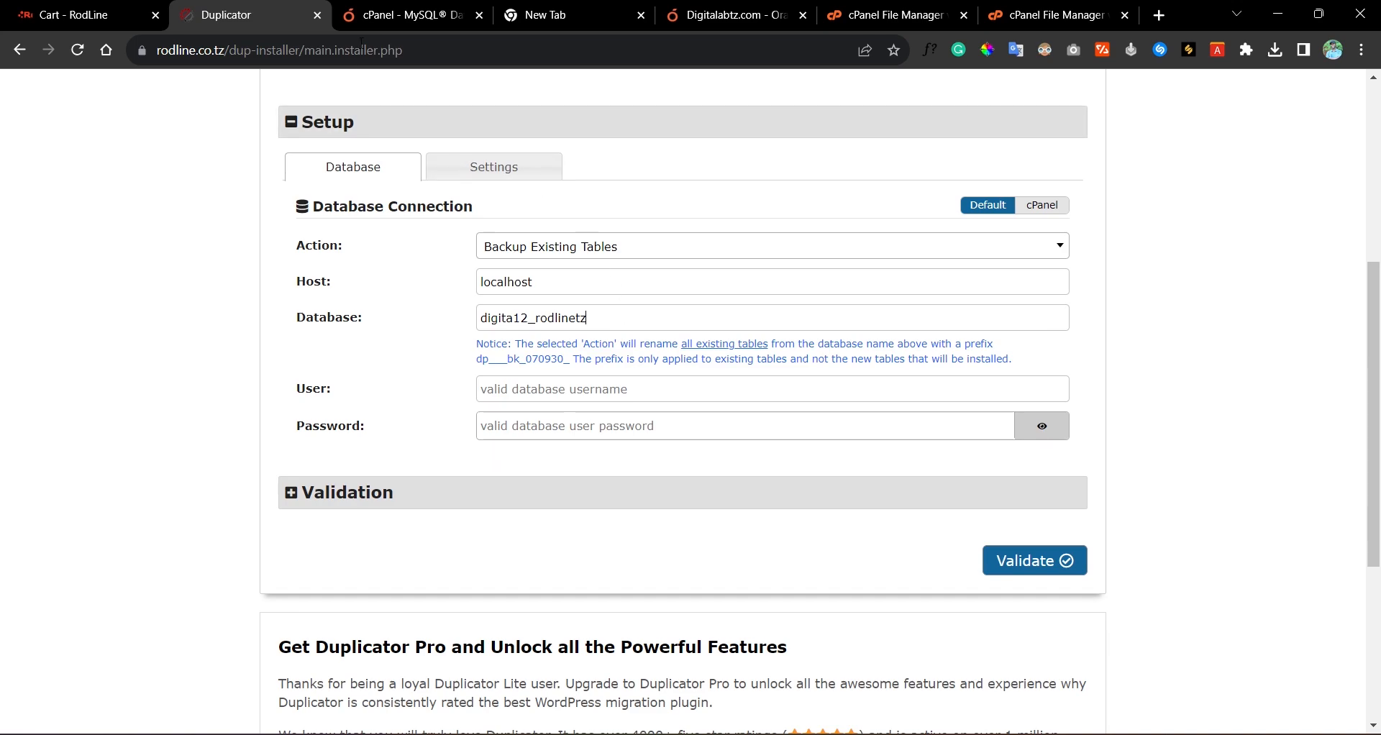
click(403, 14)
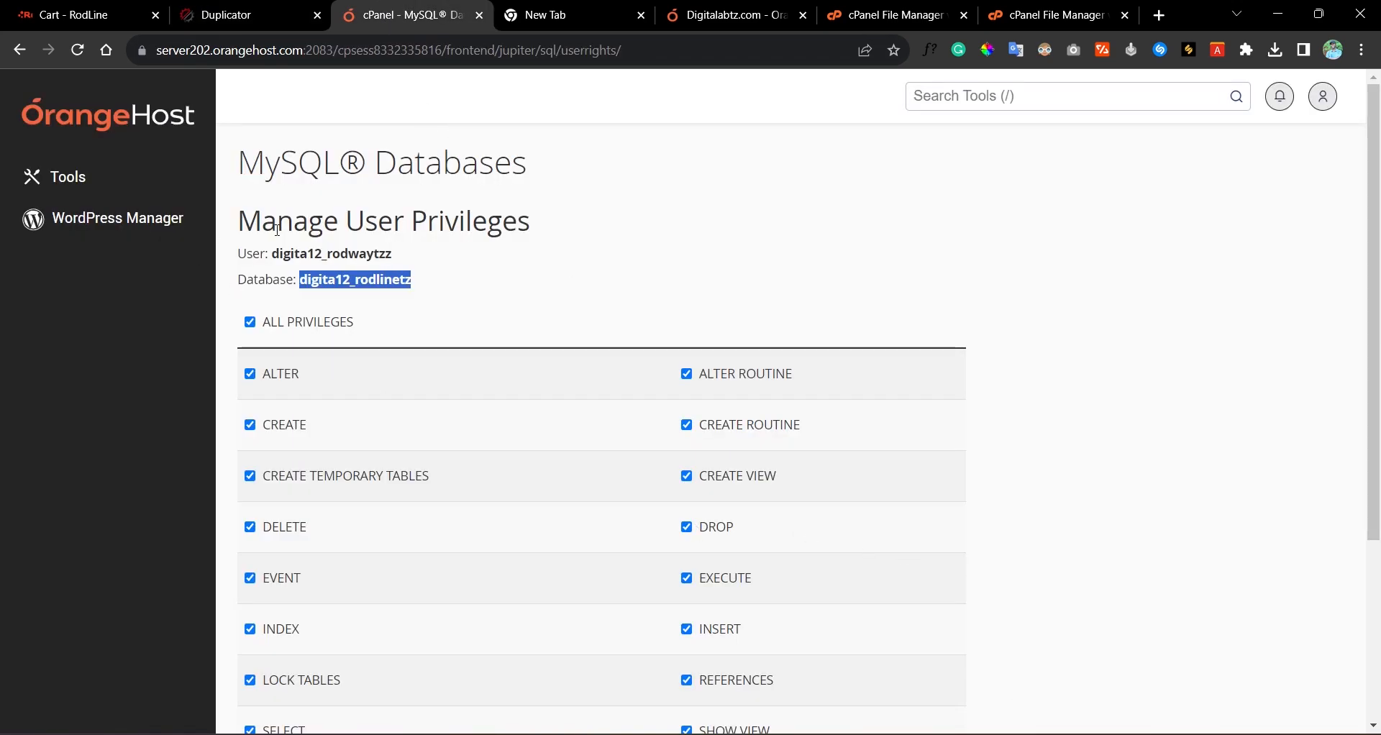
drag(275, 249, 456, 256)
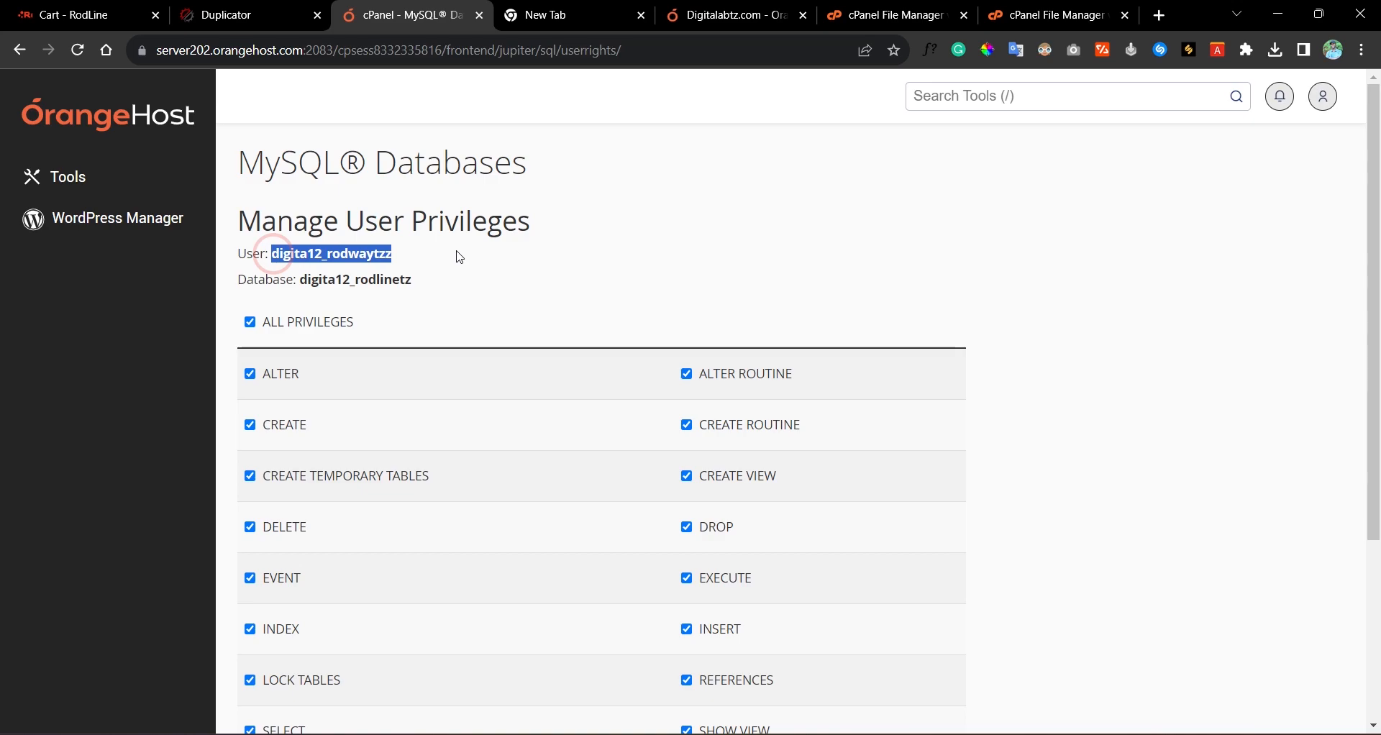
right_click(383, 252)
click(419, 261)
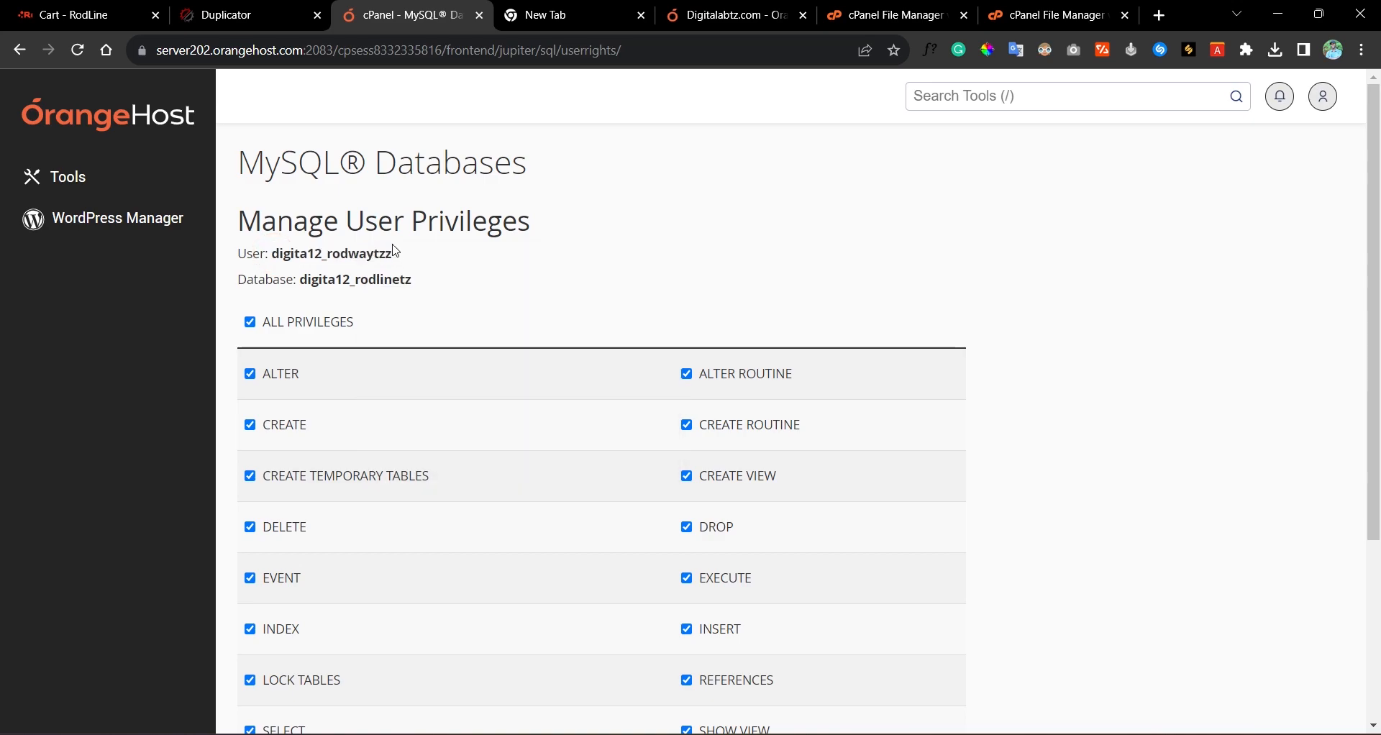
click(237, 14)
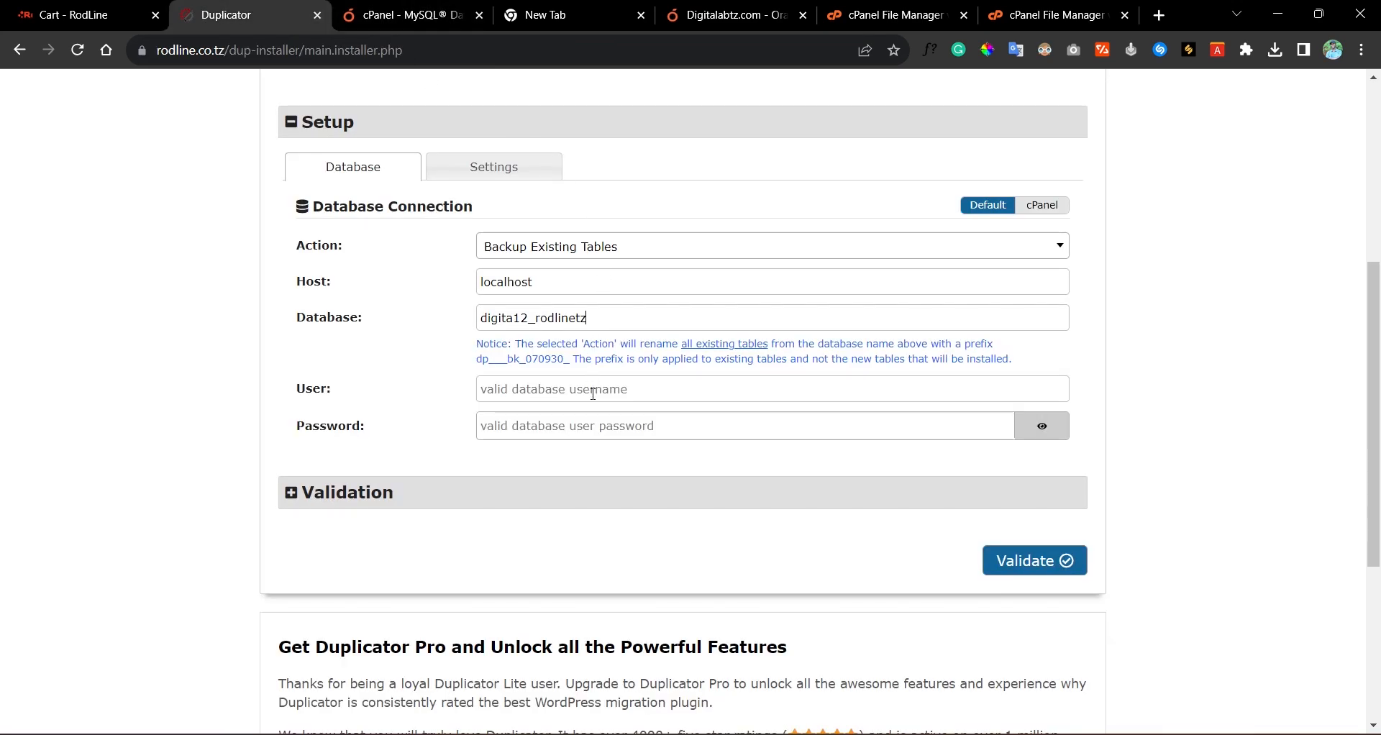
key(ctrl+v)
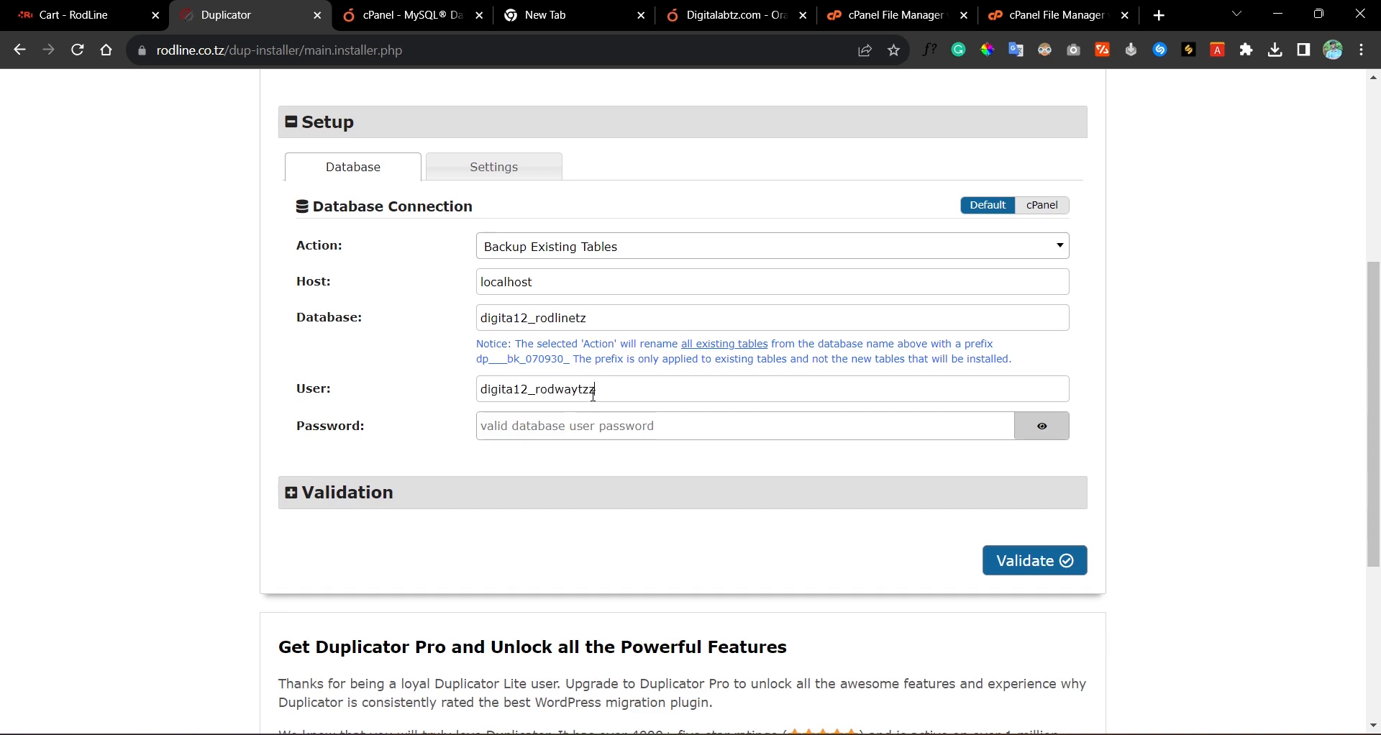
Step: Enter the database user's password in the Duplicator installer's Password field
click(592, 428)
text(•)
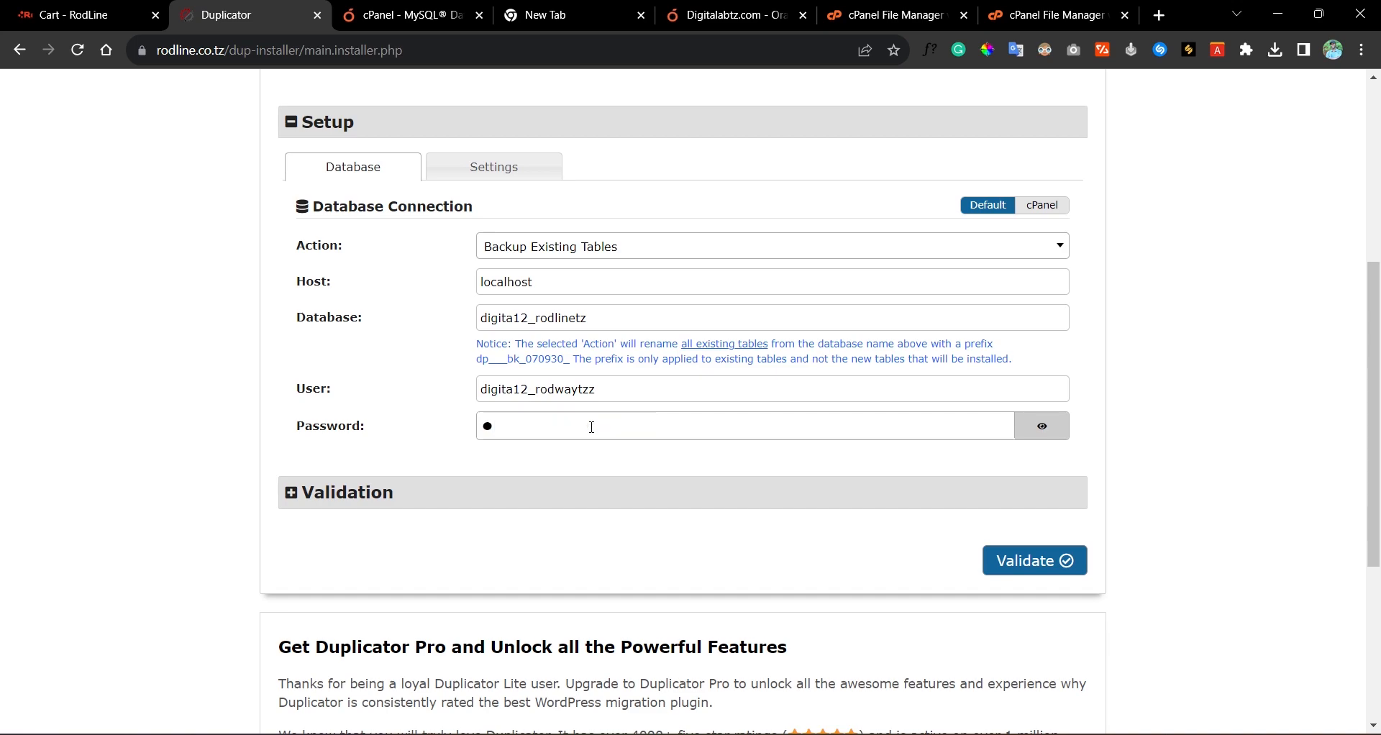
text(•••••••)
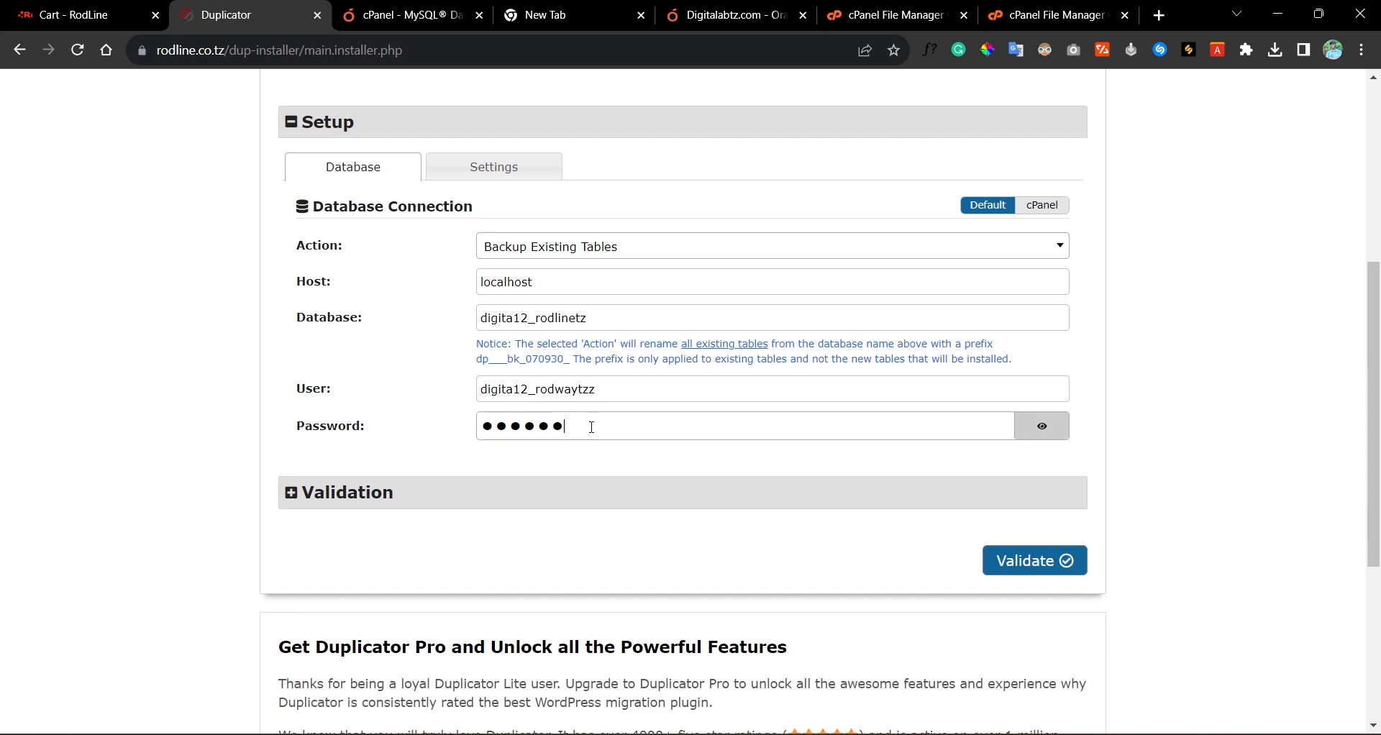
text(••)
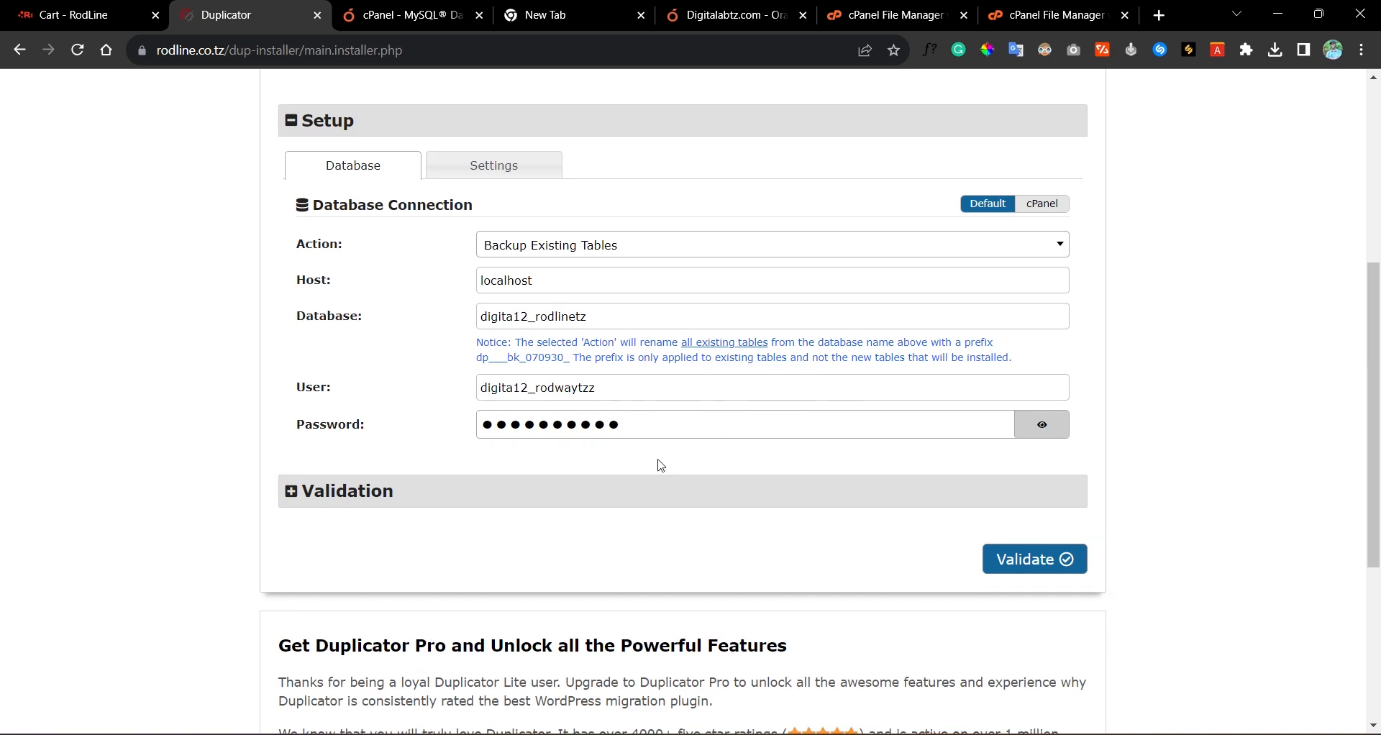
Step: Validate the deployment setup with the entered database connection details
scroll(791, 392, down, 2)
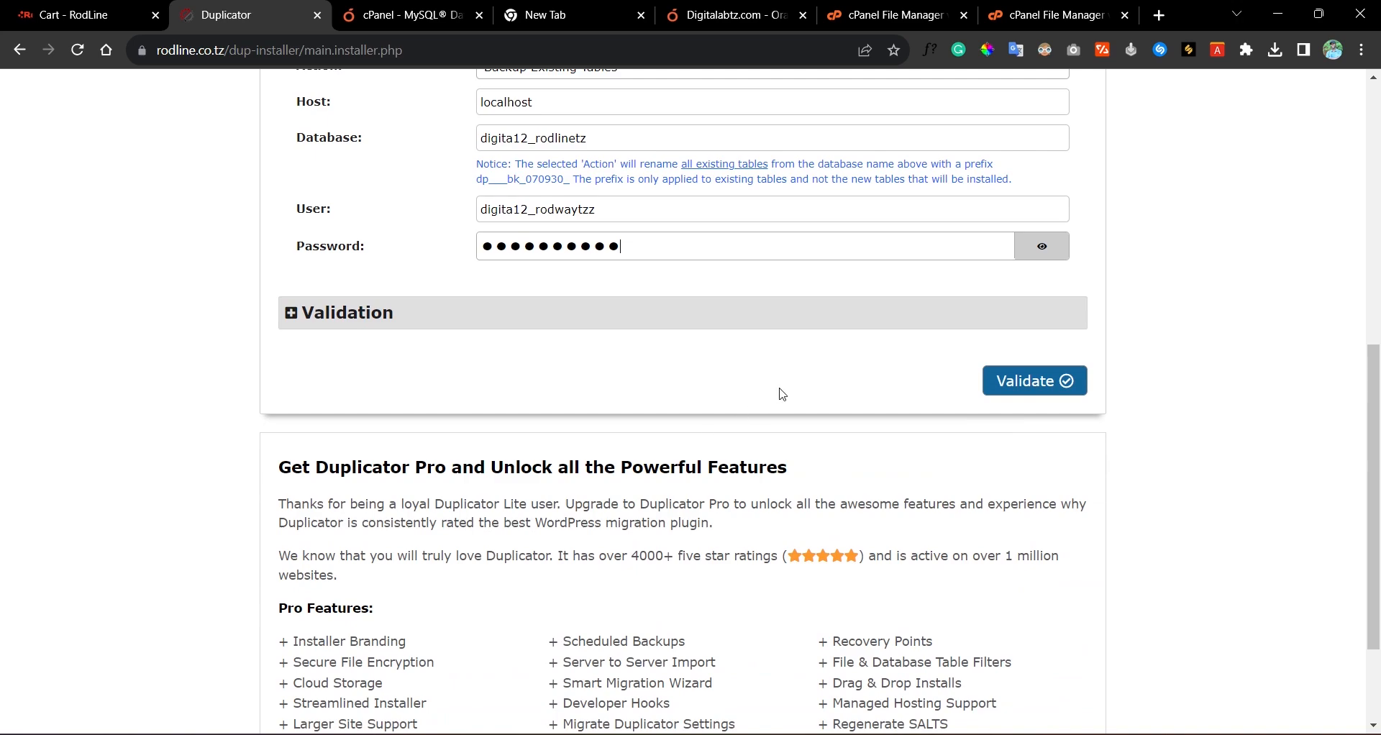
click(1017, 382)
scroll(849, 453, down, 2)
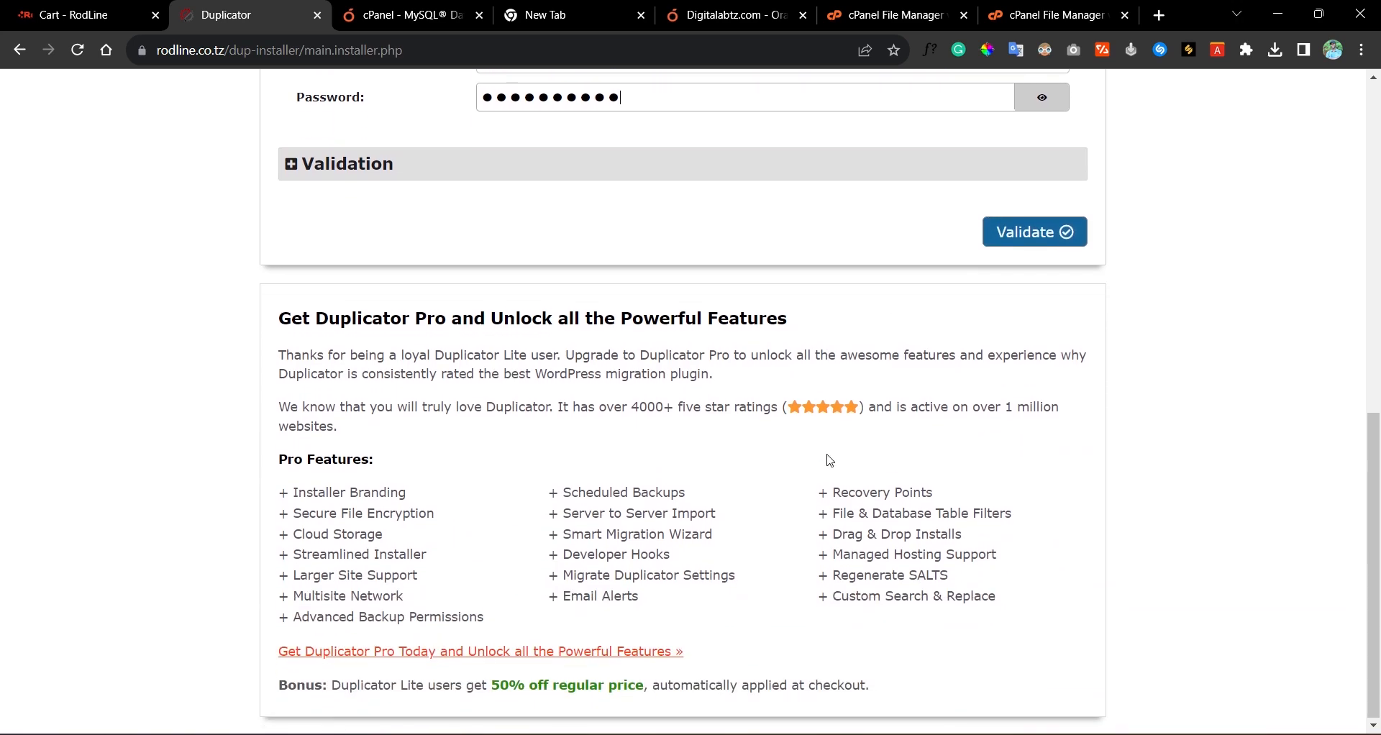
scroll(867, 446, up, 8)
scroll(877, 442, down, 2)
scroll(877, 443, up, 2)
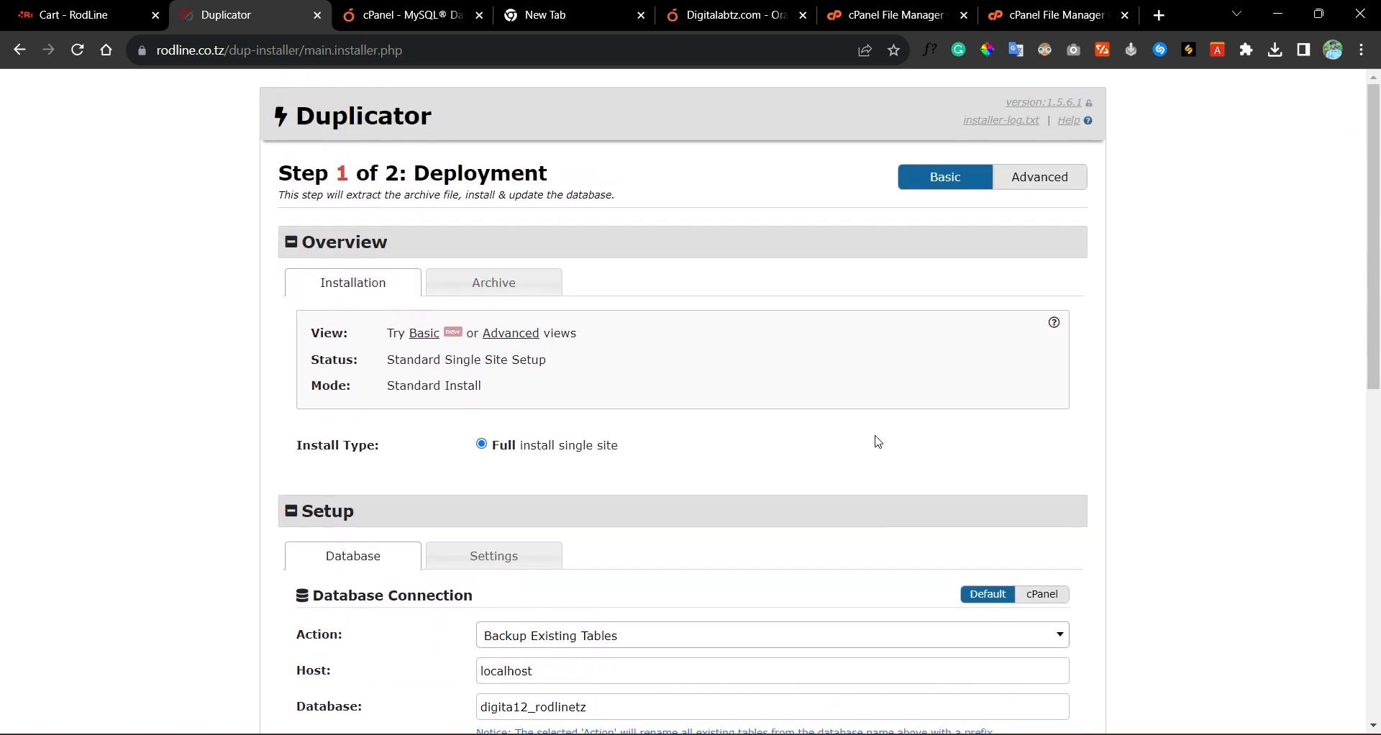
scroll(876, 438, down, 5)
click(1030, 508)
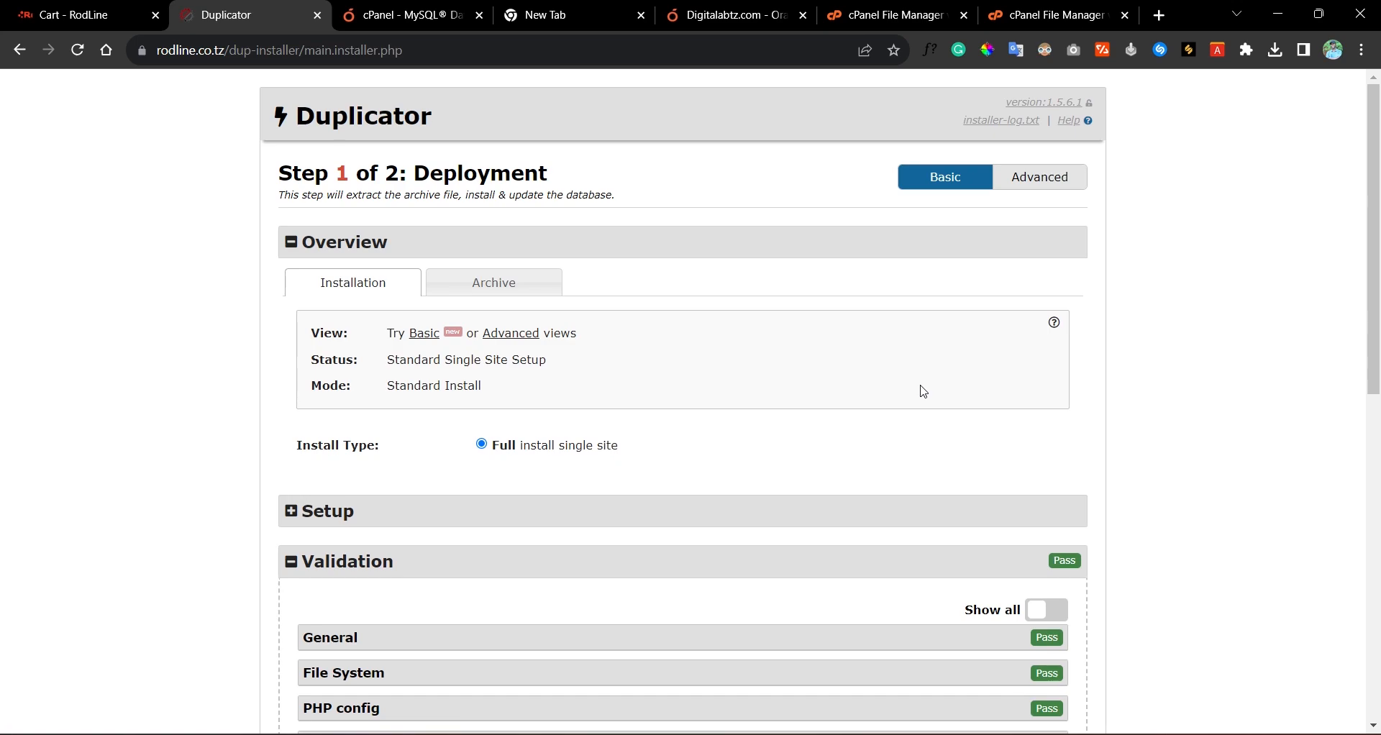
Step: Review the validation results, accept the terms and notices, and confirm running the full single-site install
scroll(981, 389, down, 5)
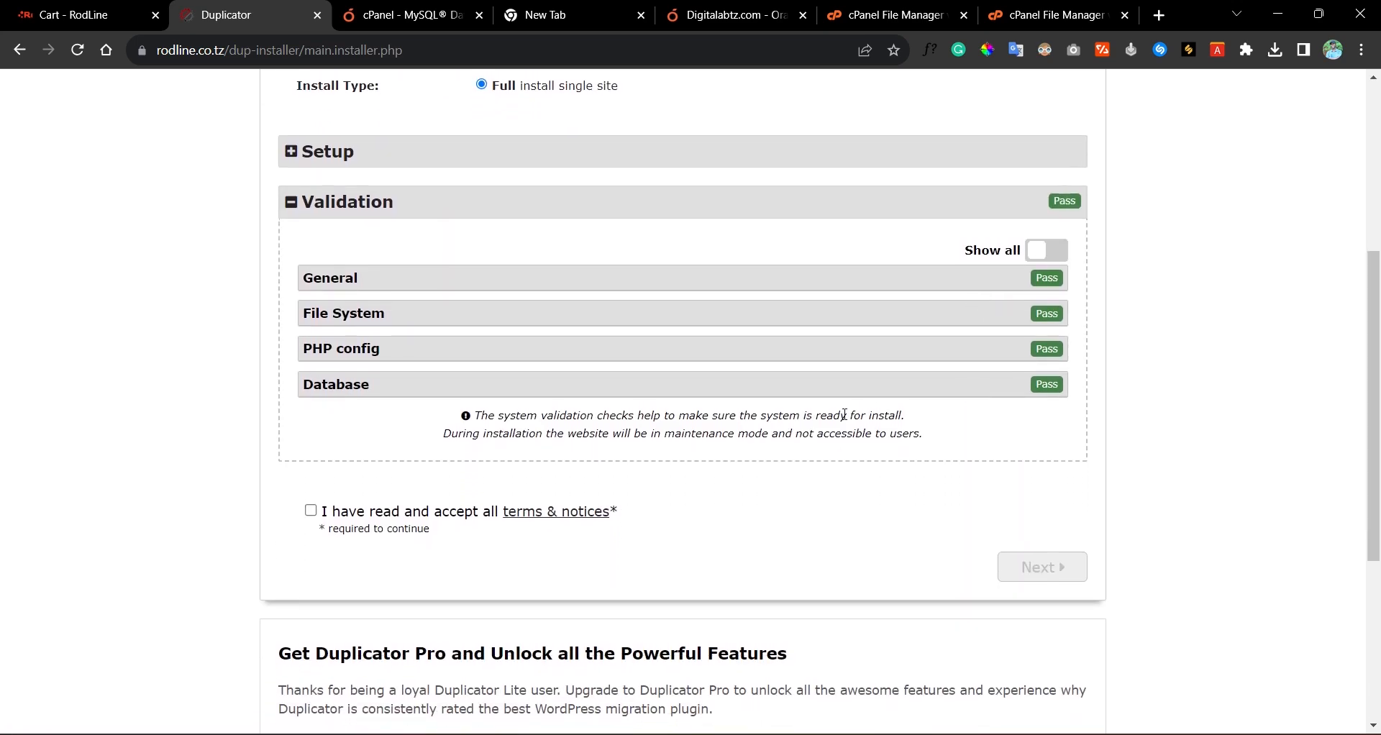
scroll(537, 395, up, 2)
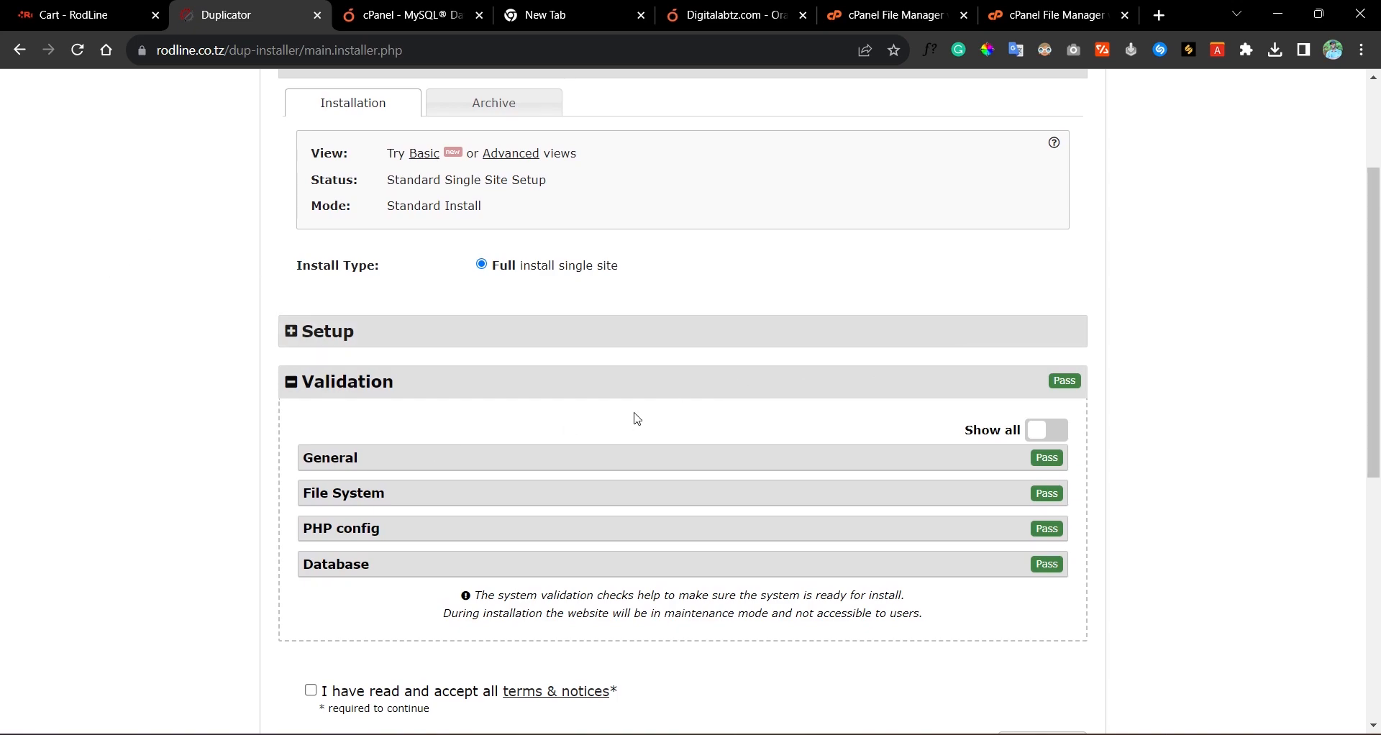
scroll(702, 457, up, 2)
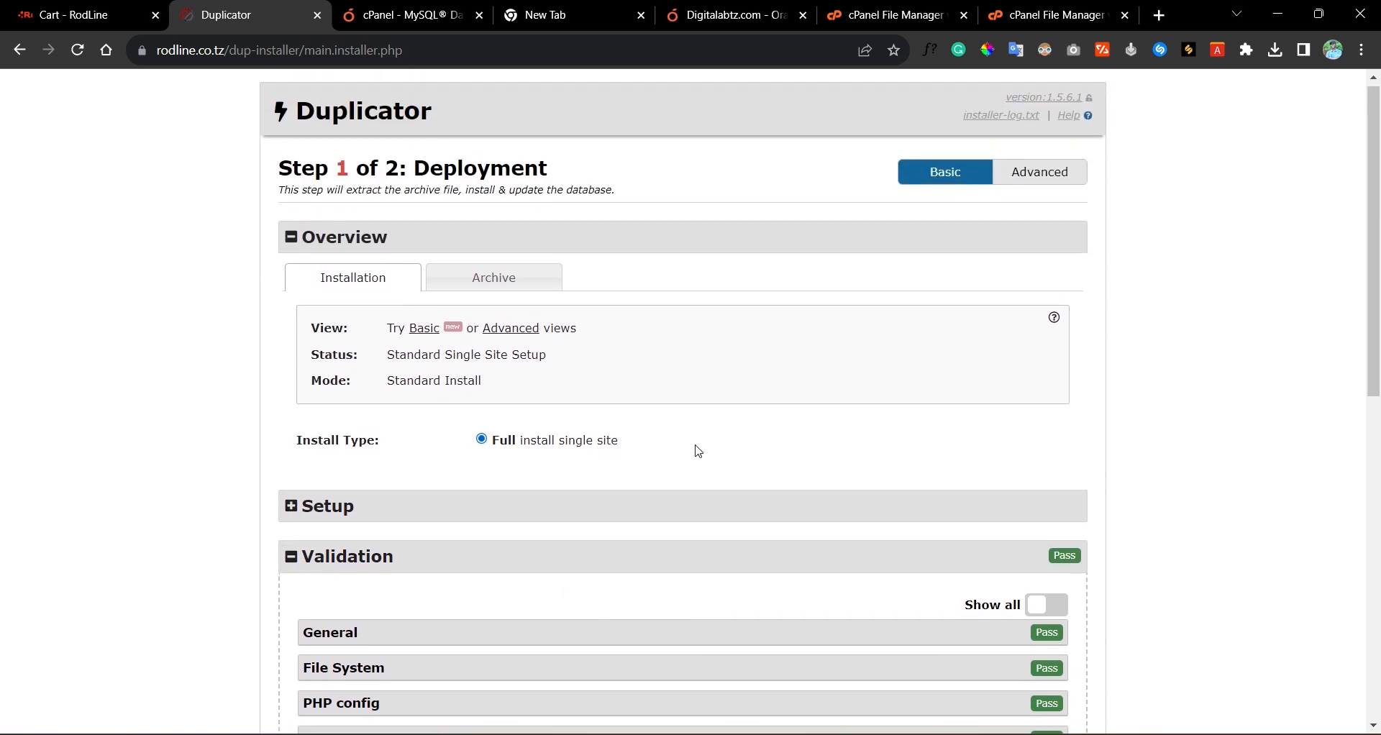
scroll(699, 451, down, 2)
scroll(720, 550, down, 1)
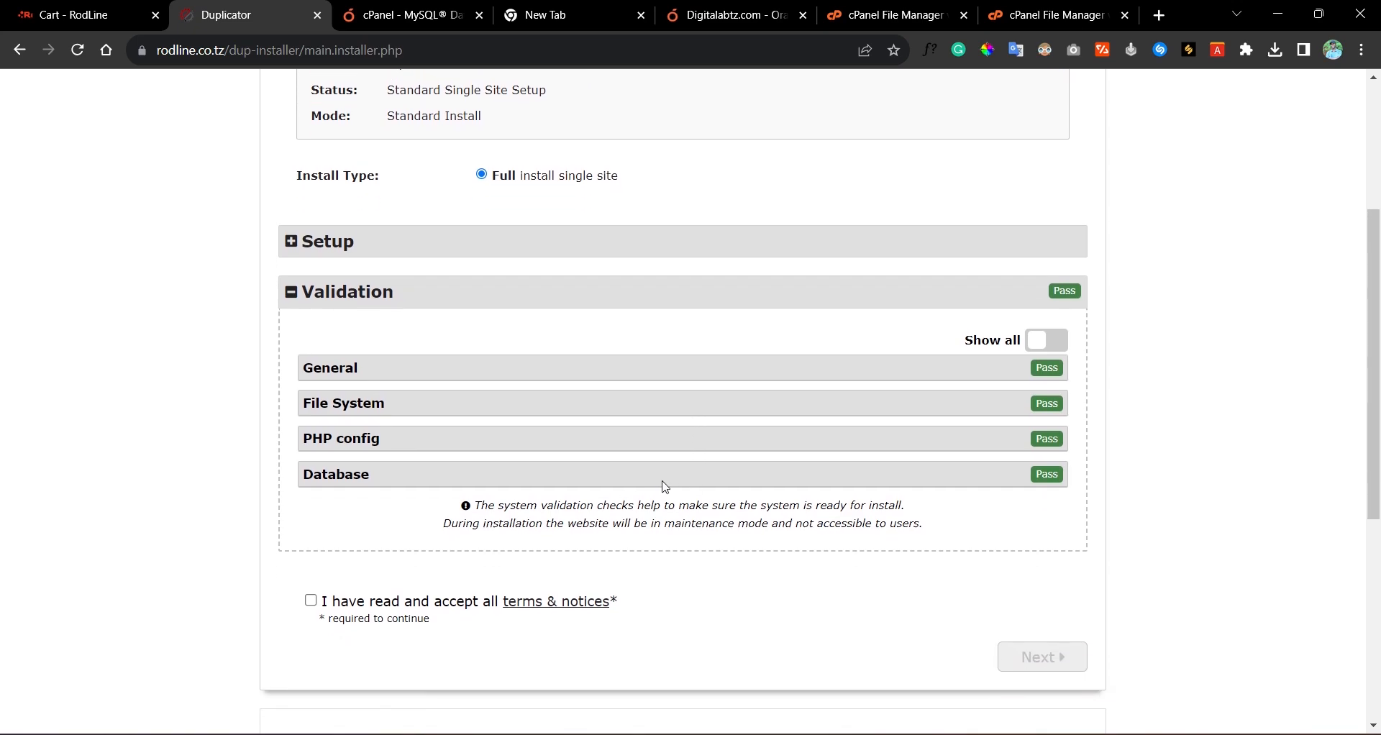
click(311, 601)
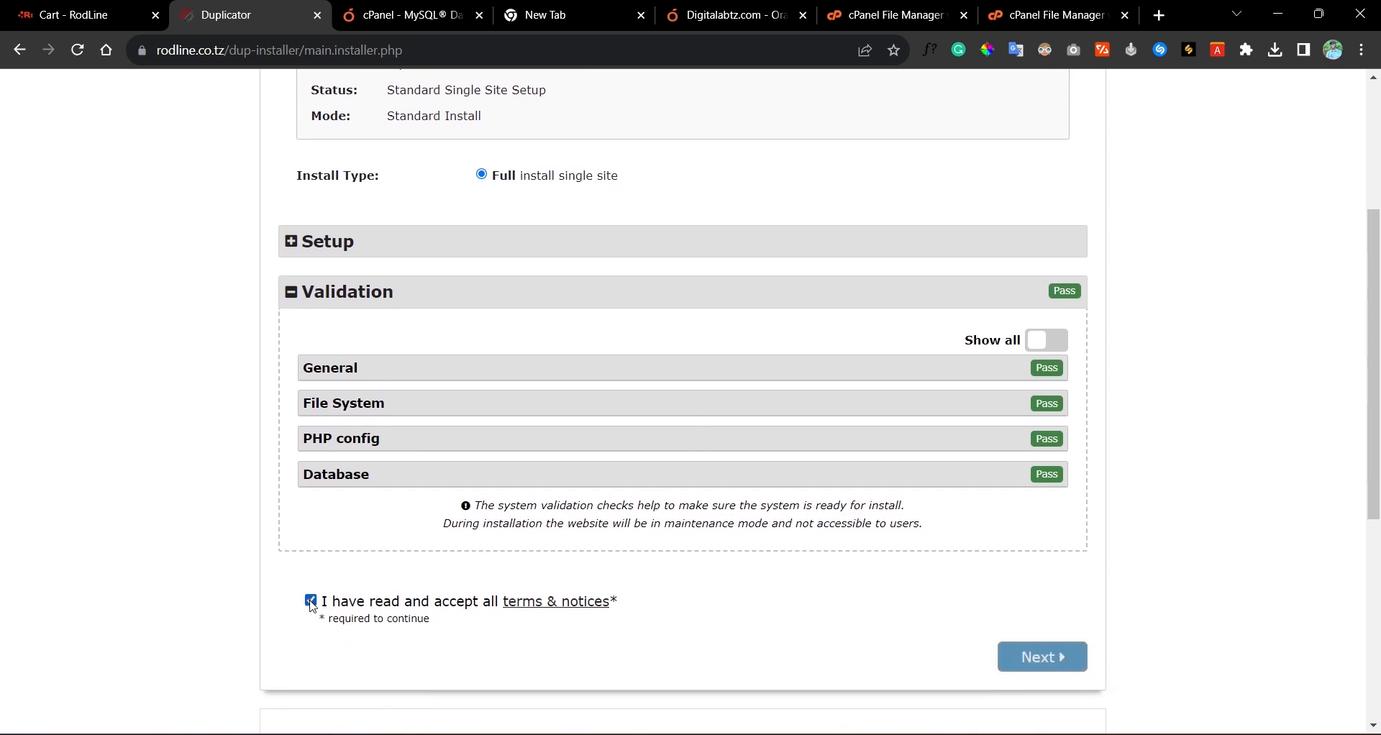
click(1047, 657)
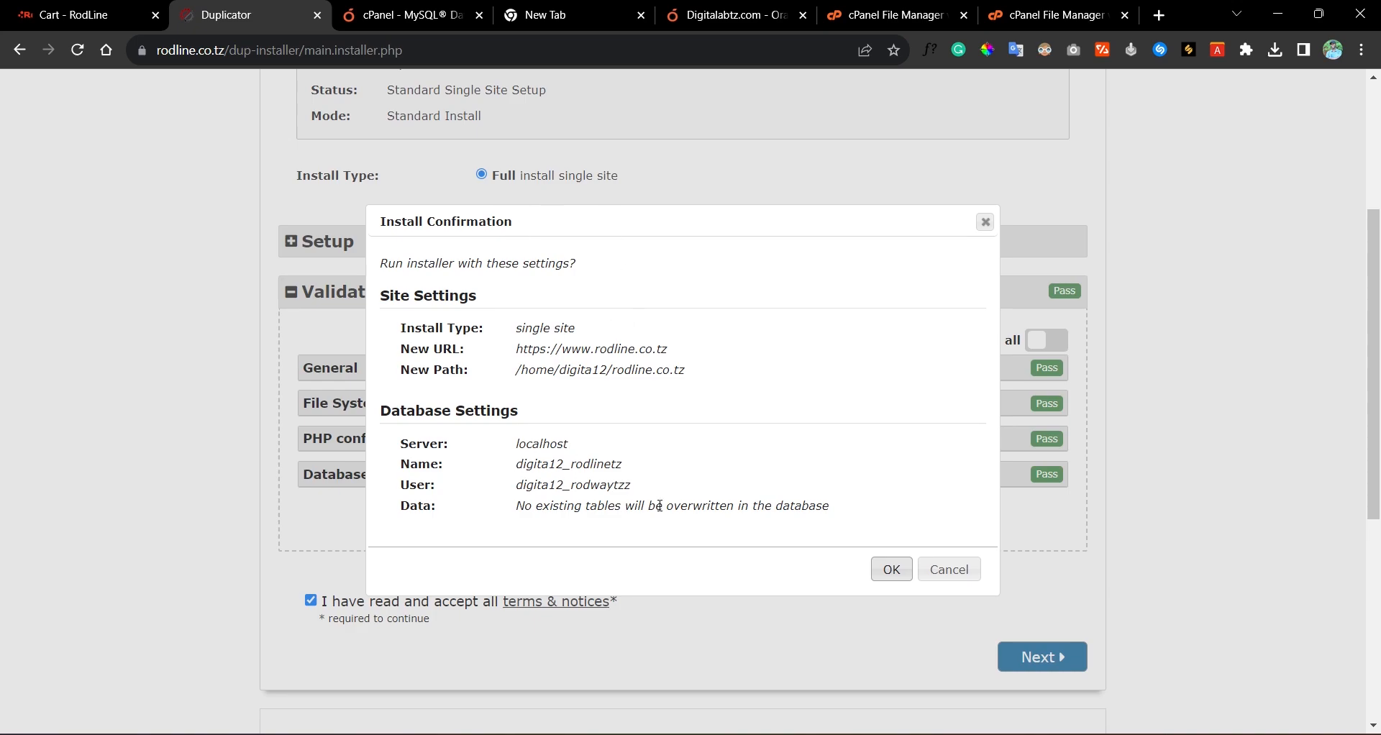
click(892, 569)
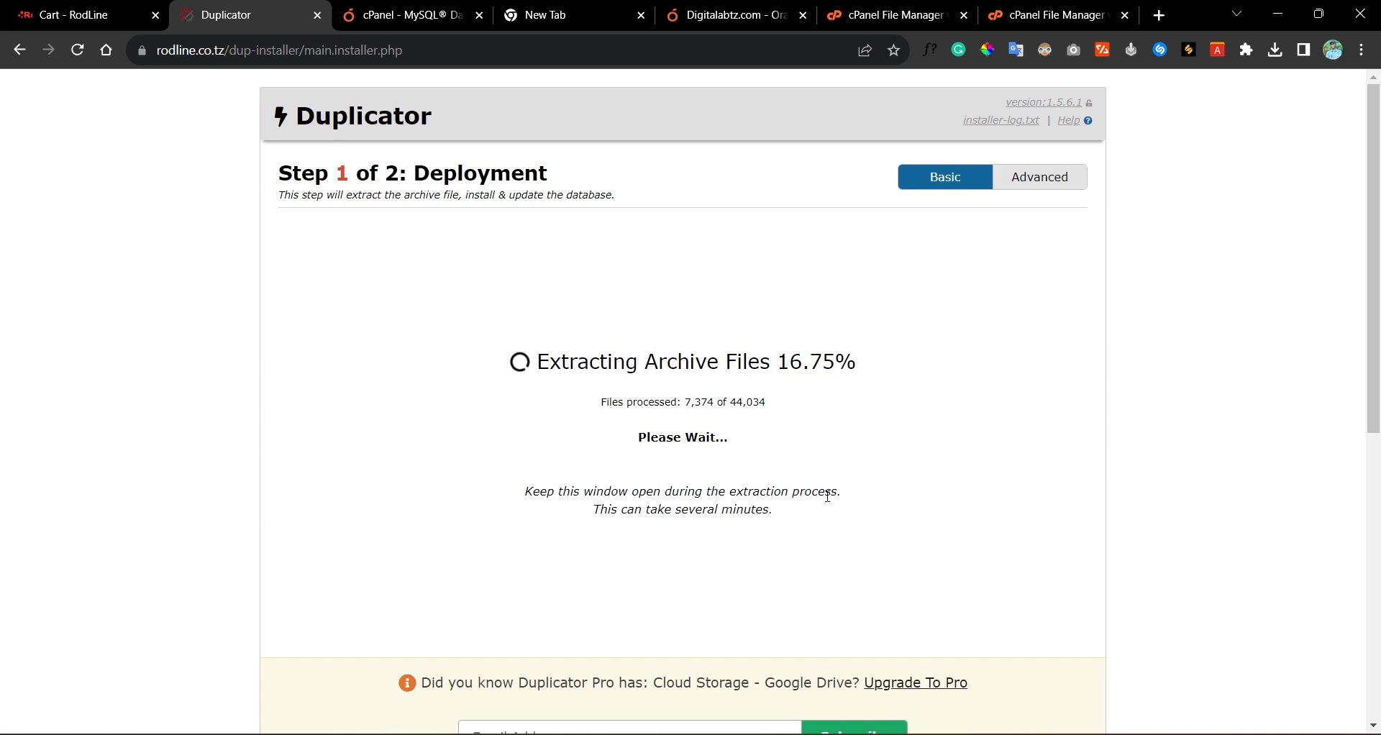
Step: Open the shop.rodline.co.tz home page from its checkout page and return to the Duplicator installer
click(42, 7)
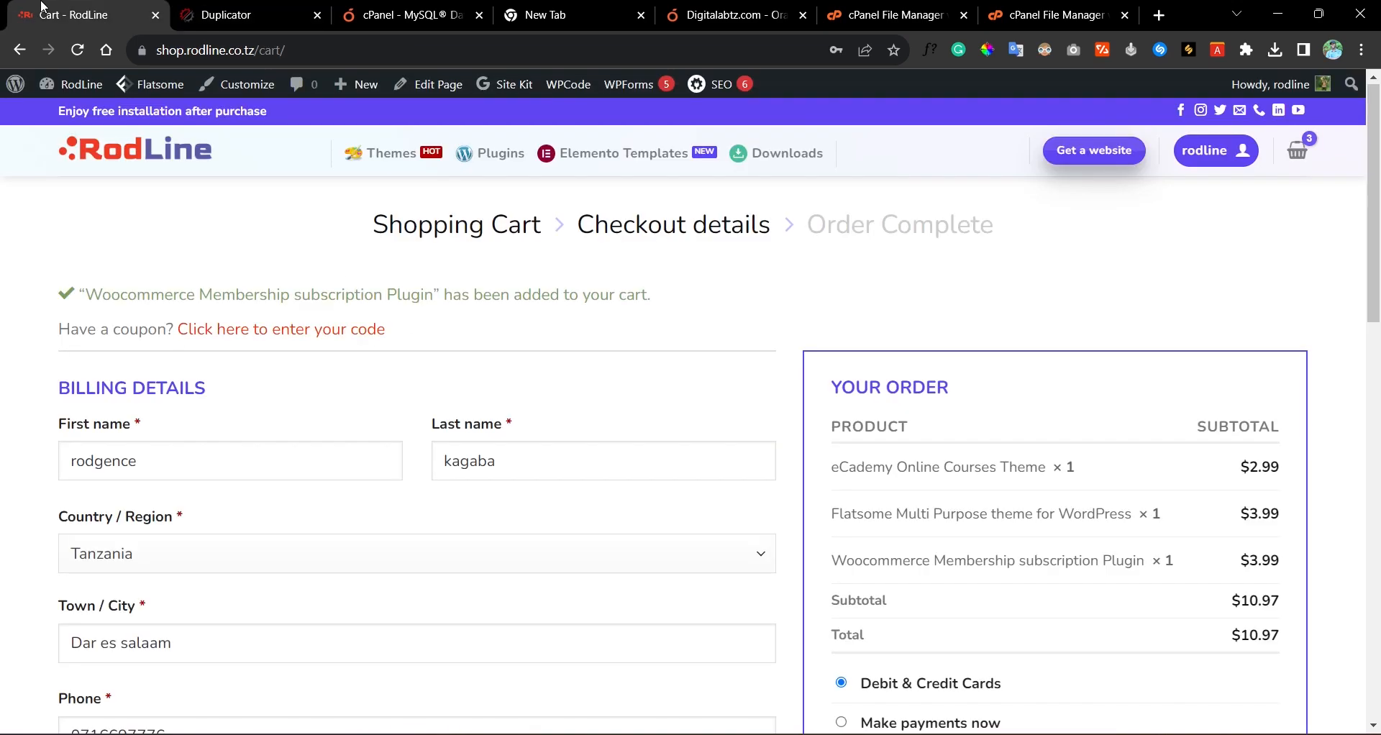
click(119, 160)
click(223, 15)
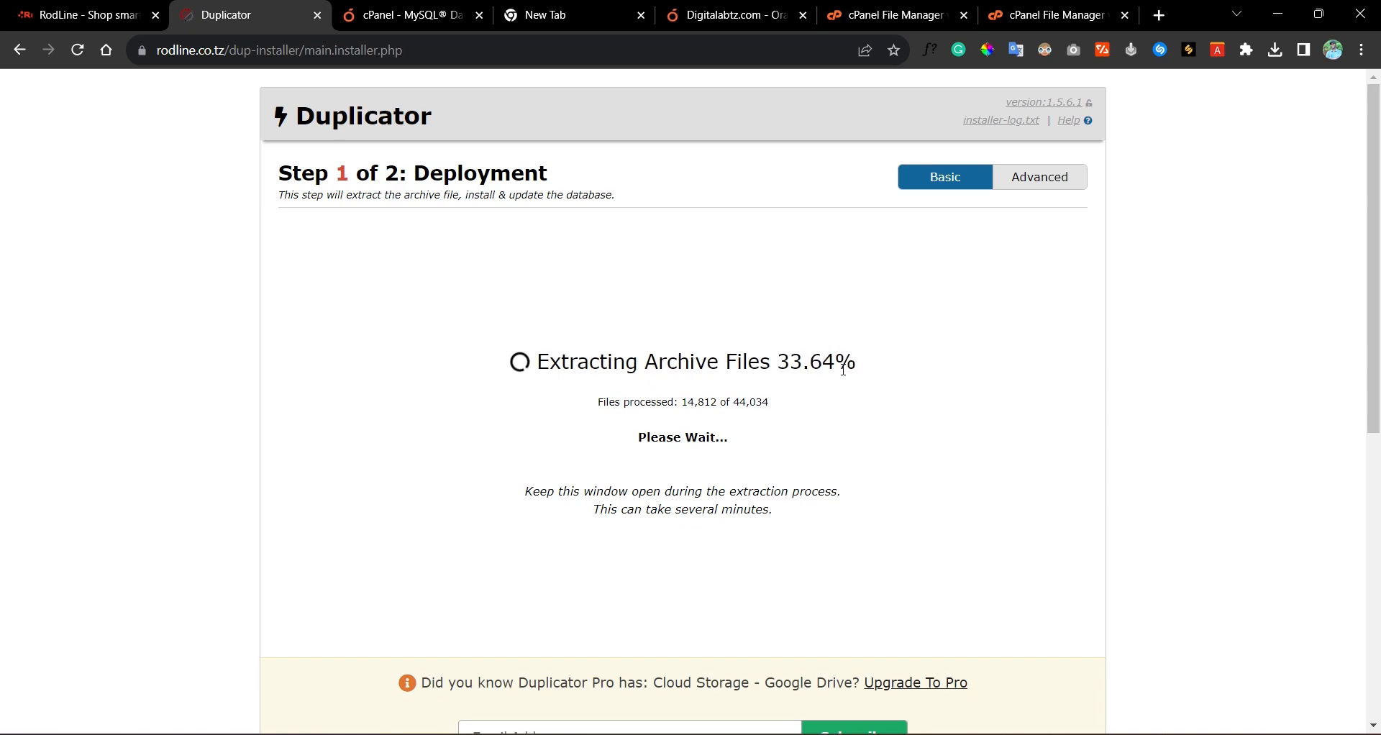
Step: Wait for the deployment to finish and open the WordPress admin login, keeping automatic installer file deletion enabled
scroll(754, 315, down, 2)
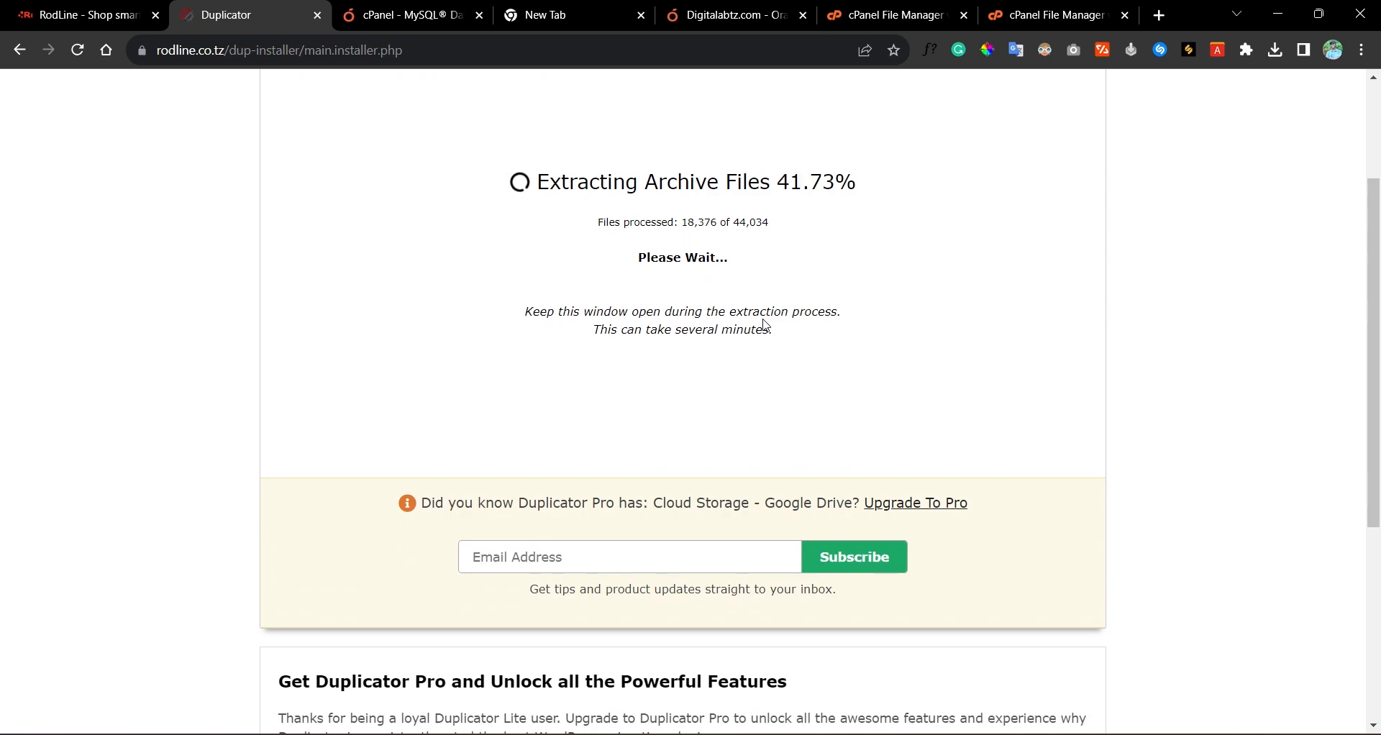
scroll(724, 328, up, 2)
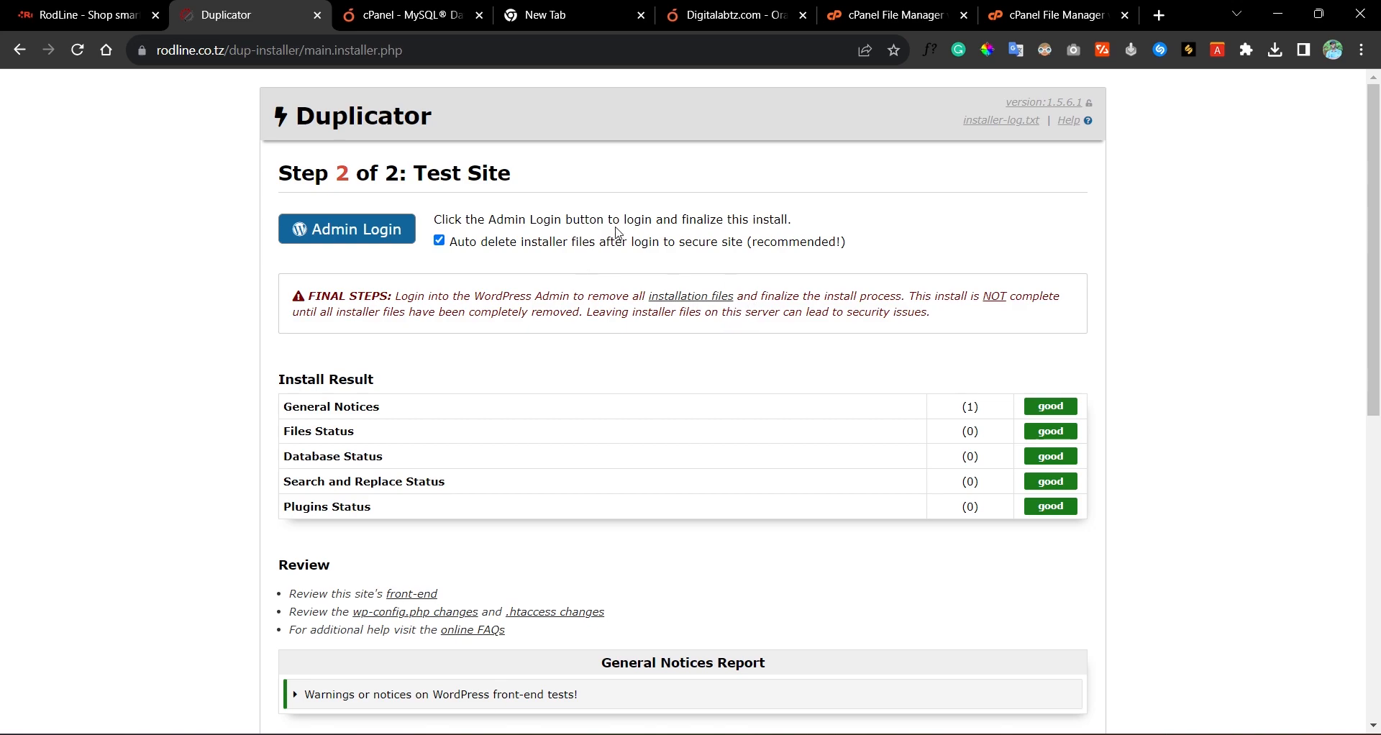
click(407, 240)
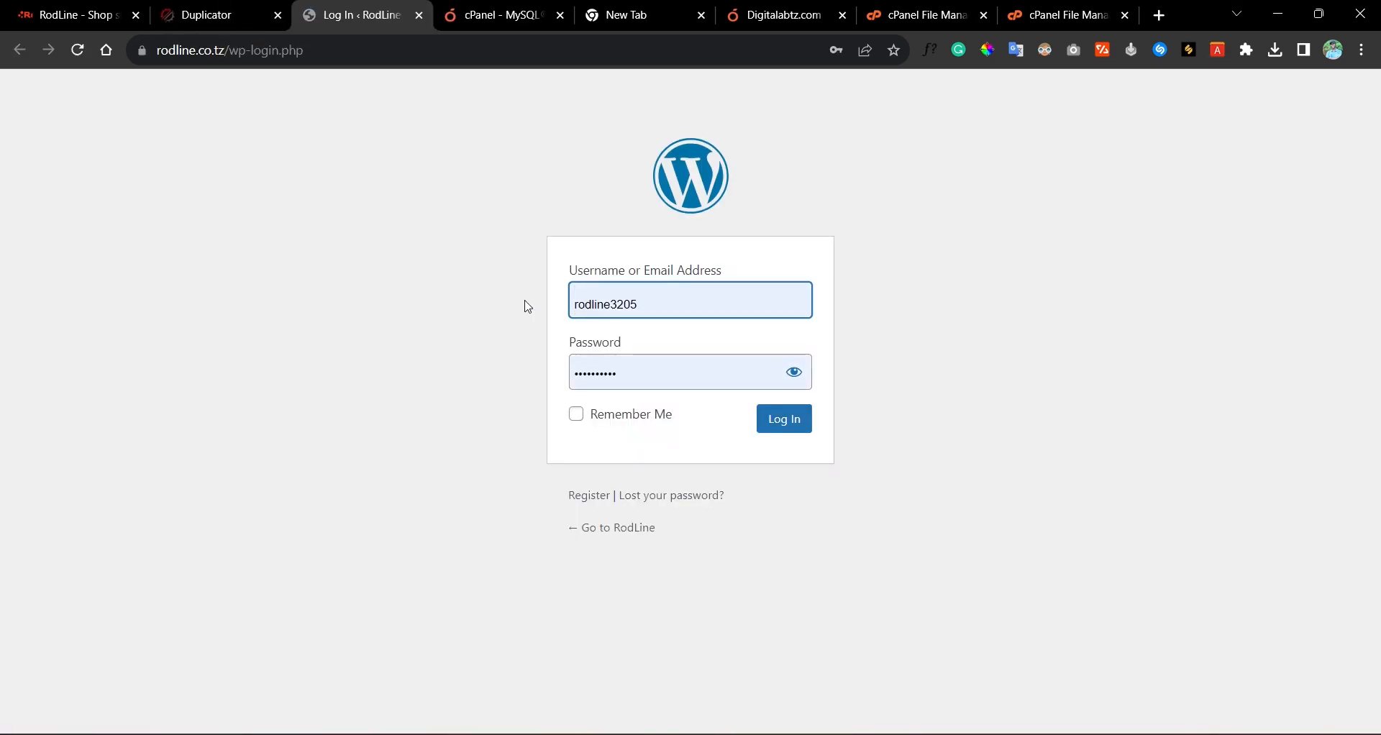
Step: Try to log in to the rodline.co.tz WordPress admin with the prefilled username and password
click(674, 309)
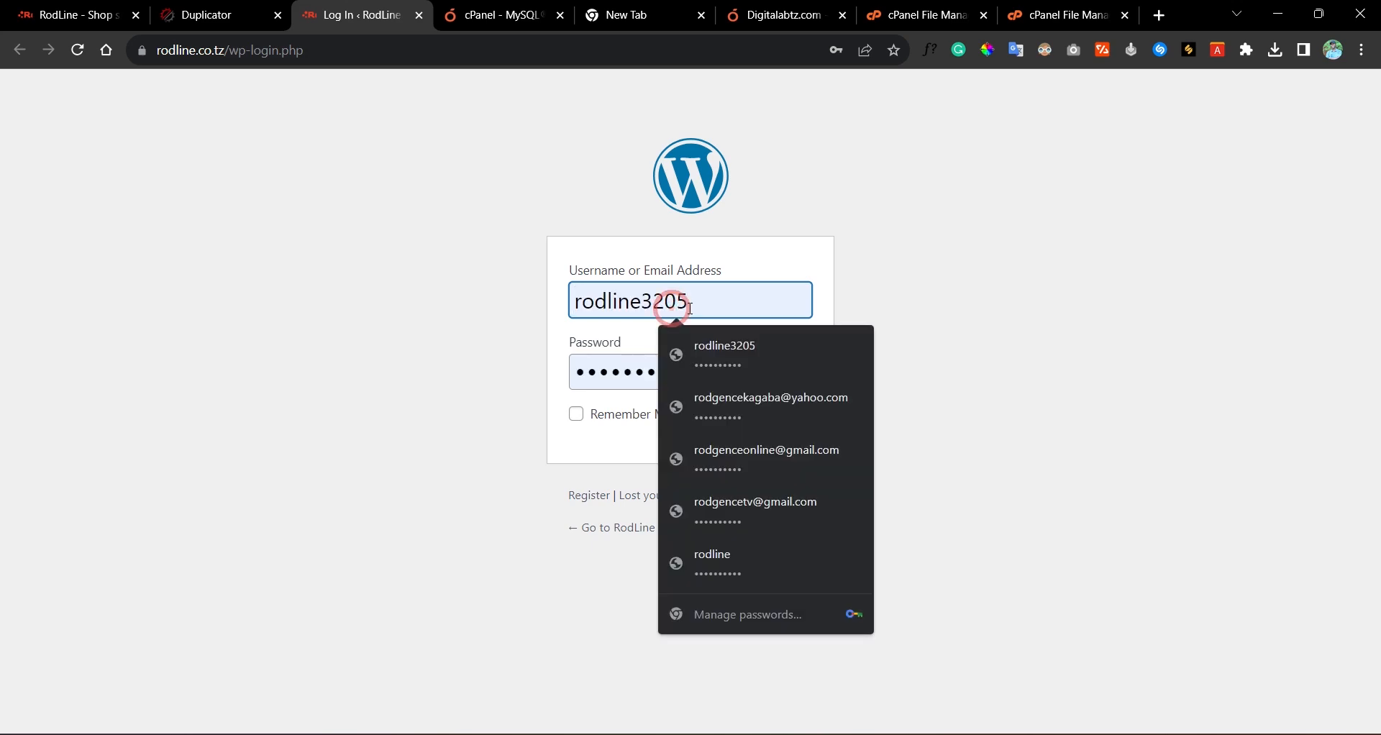
click(702, 307)
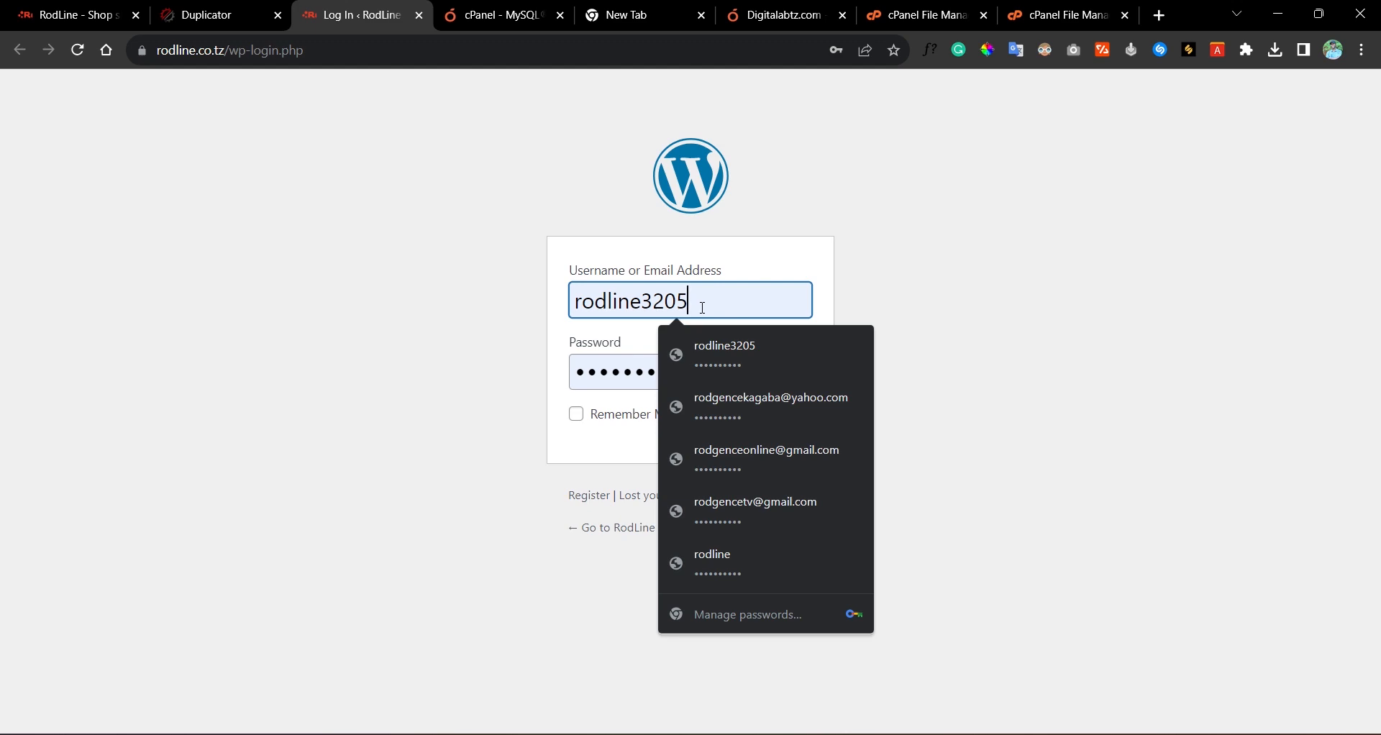
click(964, 219)
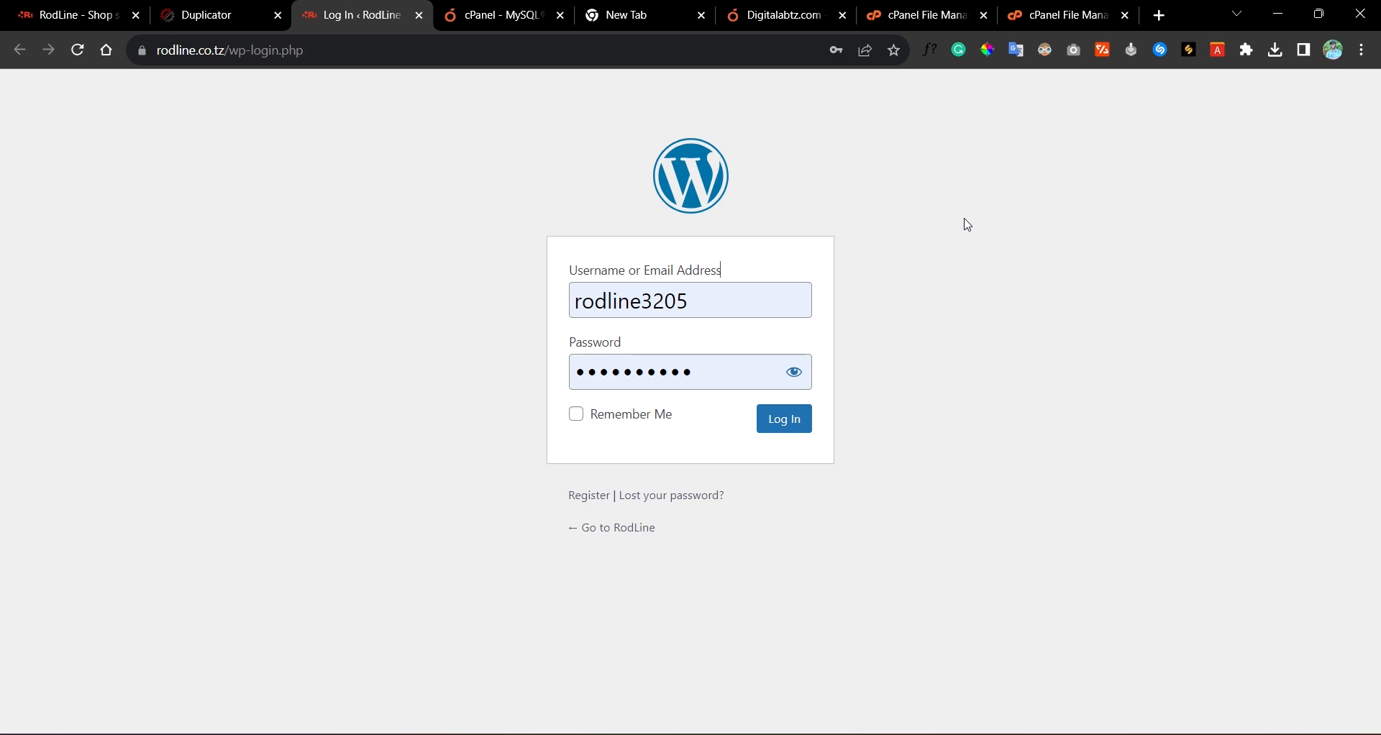
click(71, 6)
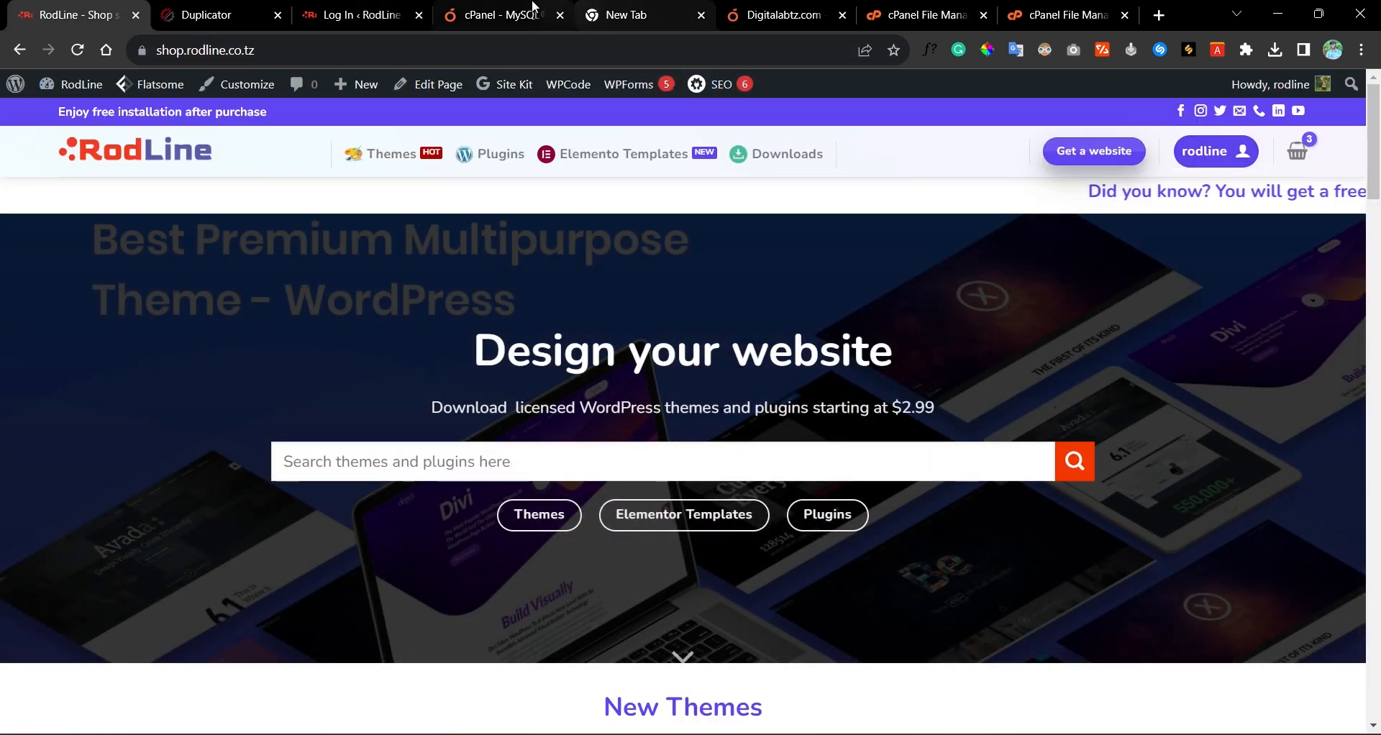
click(381, 15)
click(779, 419)
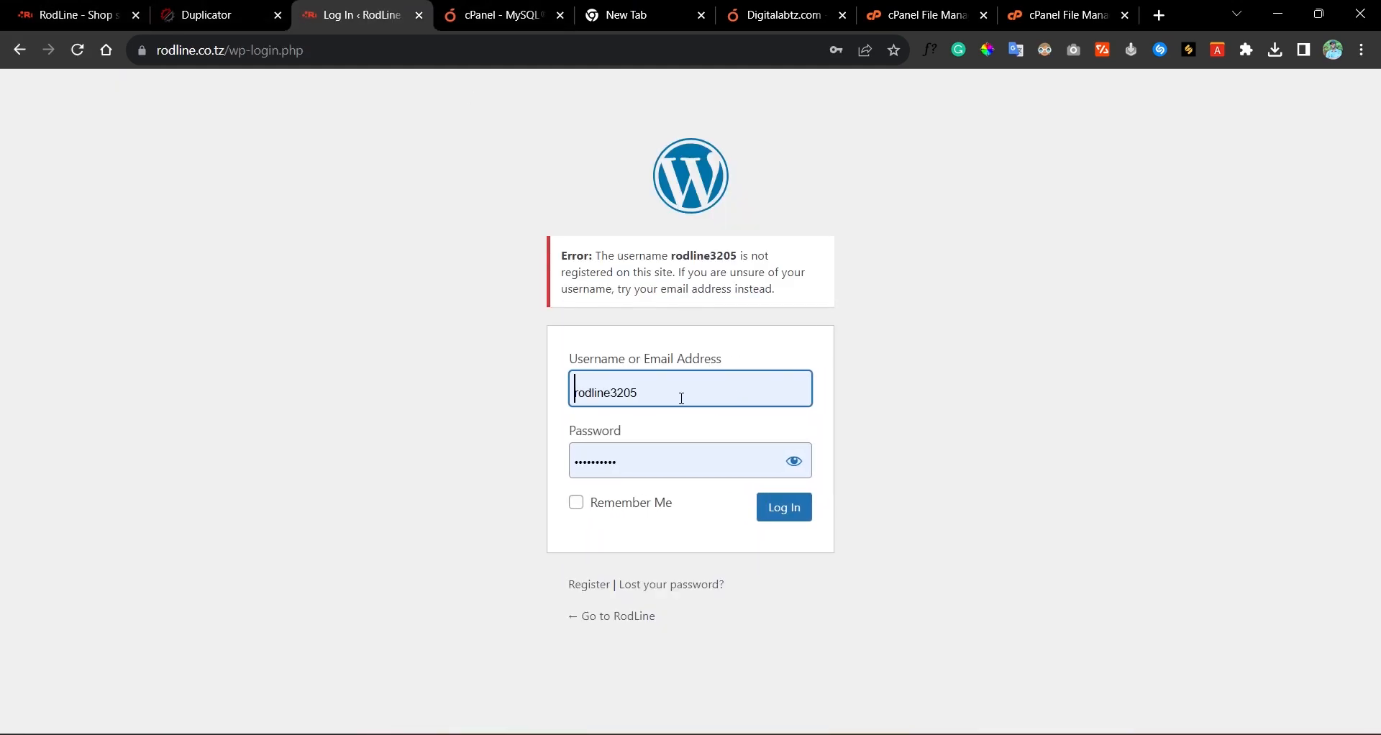
Step: Check the logged-in account on the shop.rodline.co.tz site and return to the rodline.co.tz login page
click(110, 8)
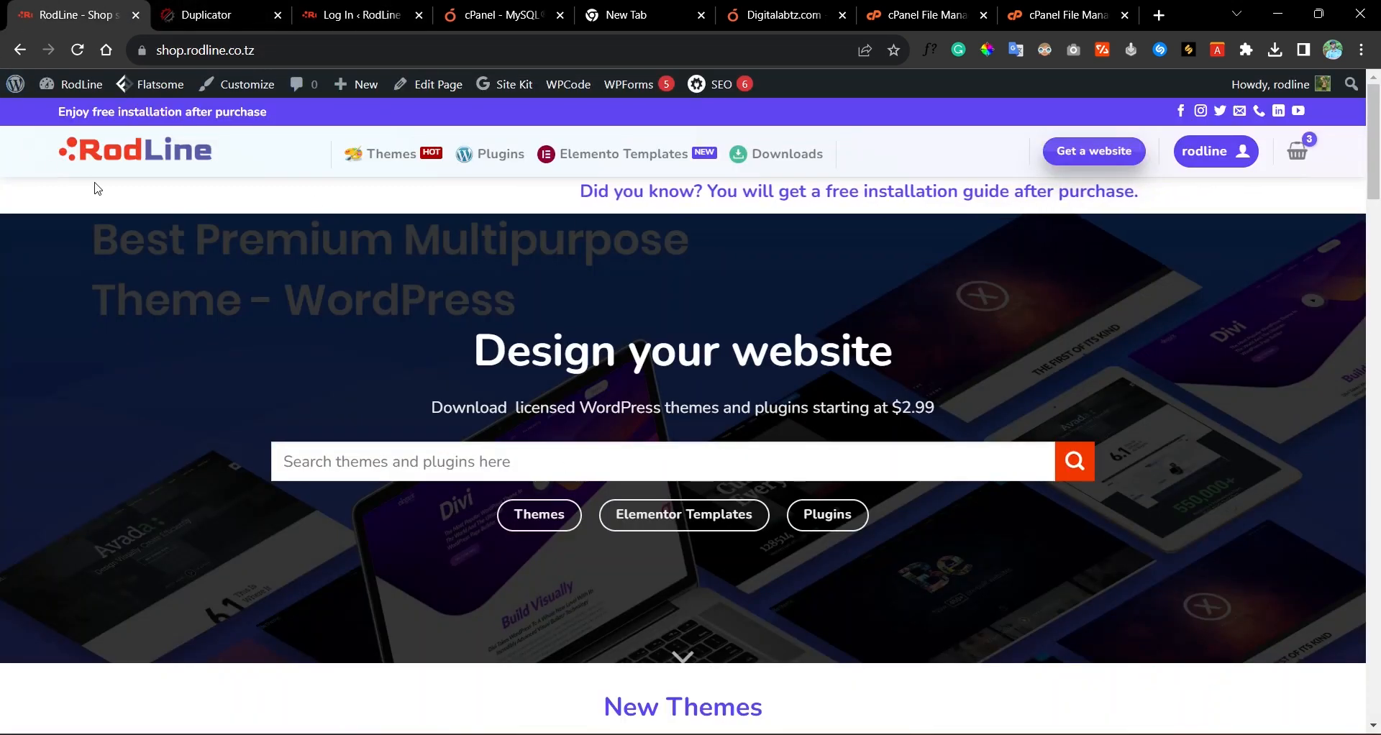
click(219, 7)
click(108, 10)
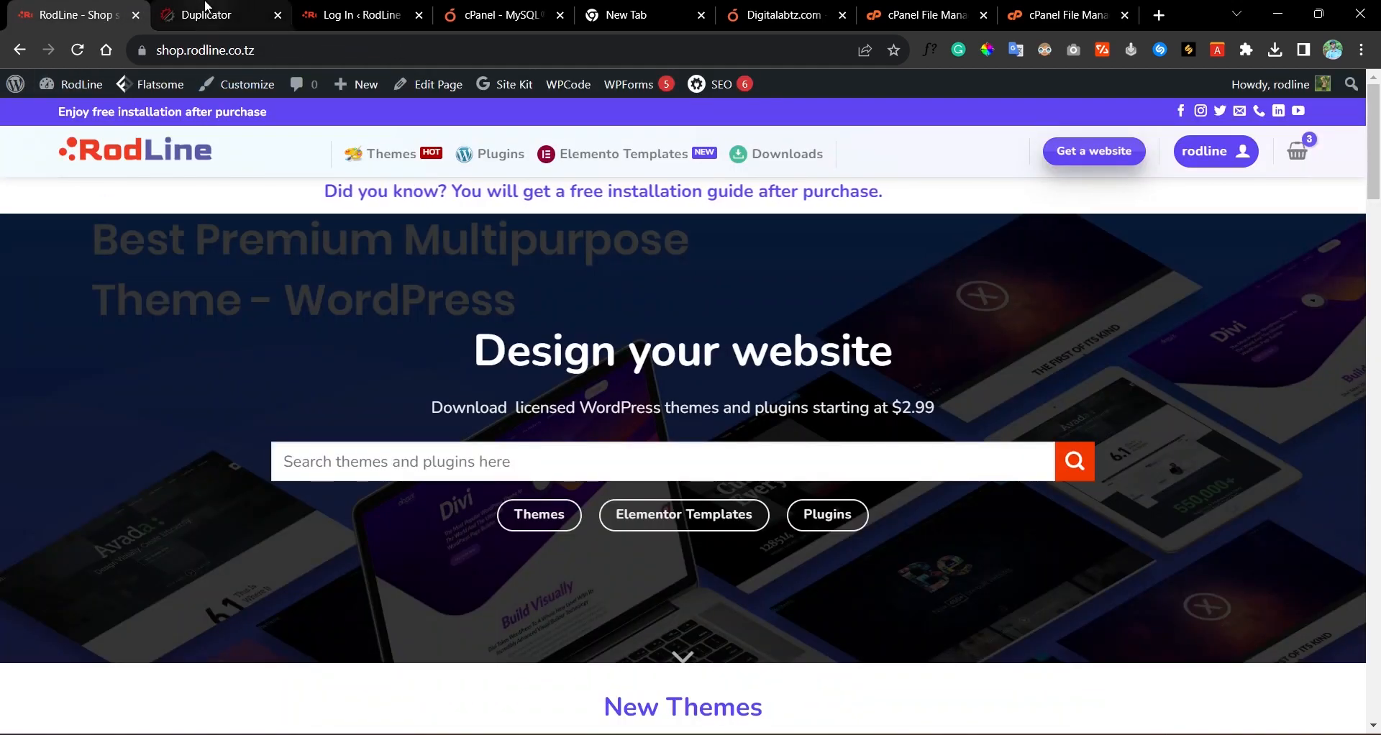
click(207, 8)
click(353, 7)
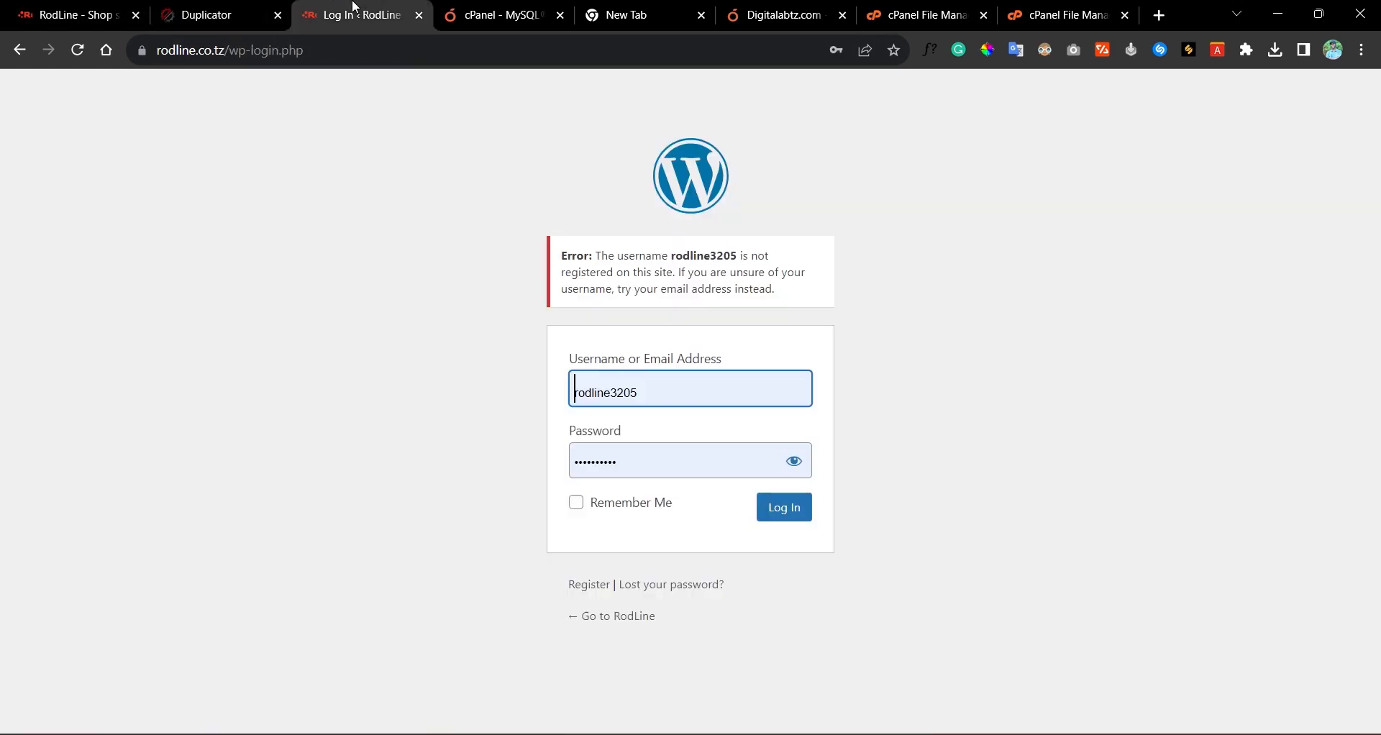
Step: Fill in the saved rodline username and its password and log in to the rodline.co.tz WordPress admin
double_click(705, 396)
click(705, 395)
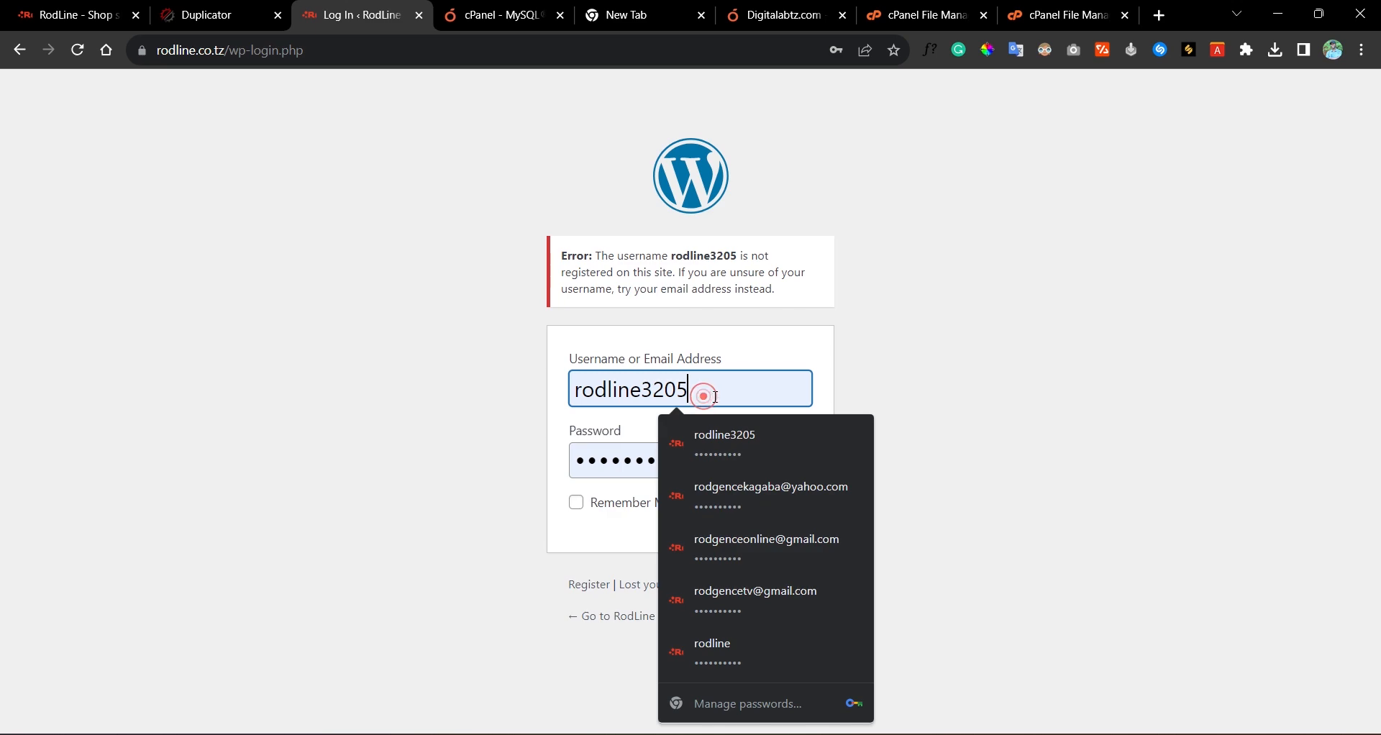
click(744, 650)
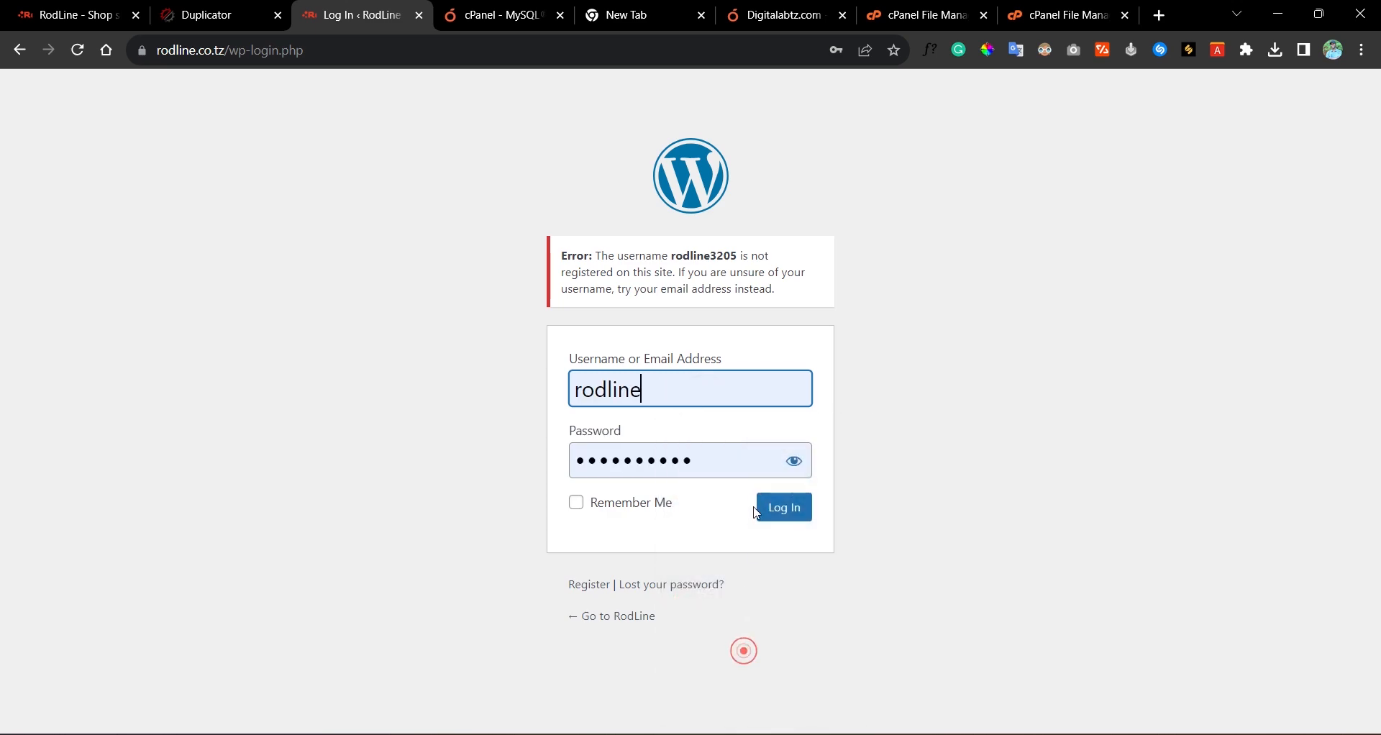
click(771, 504)
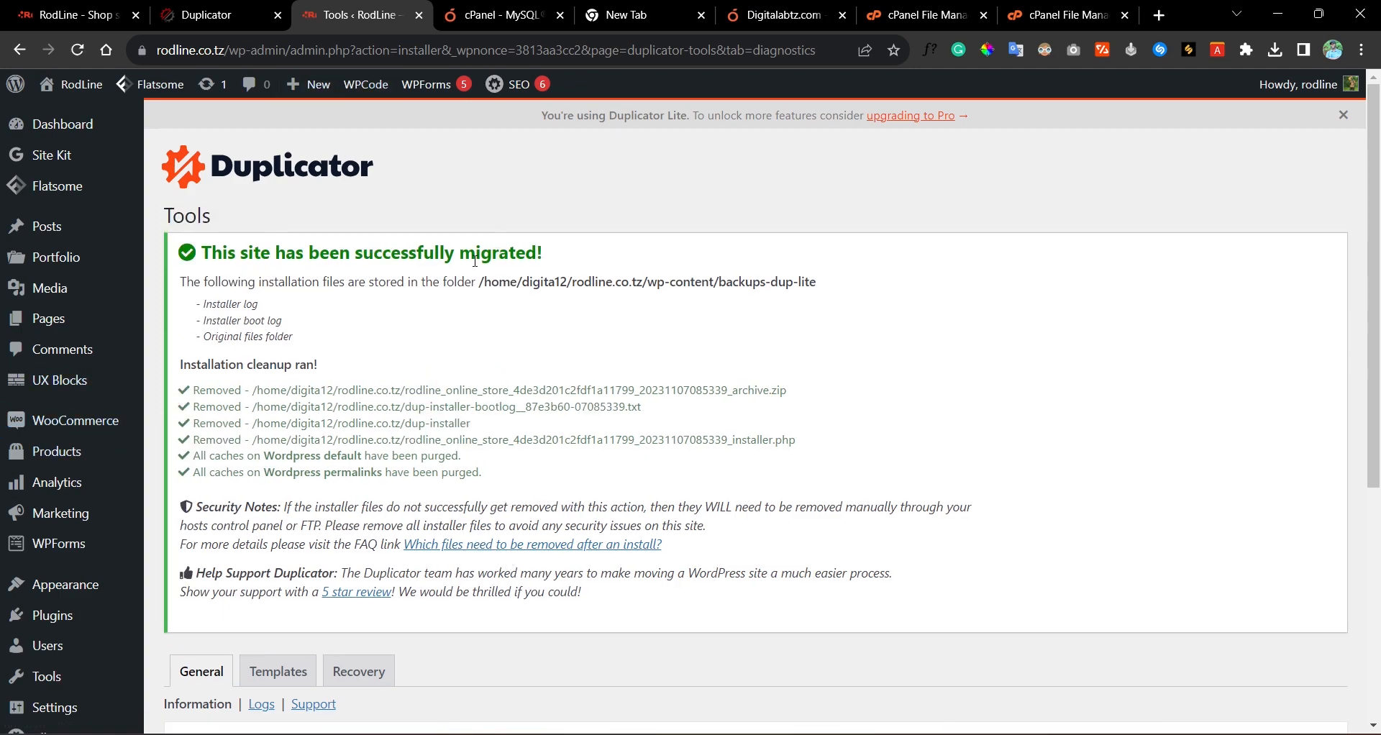
Step: Examine the migration and cleanup report, and open the rodline.co.tz front end in a new tab
scroll(484, 276, up, 5)
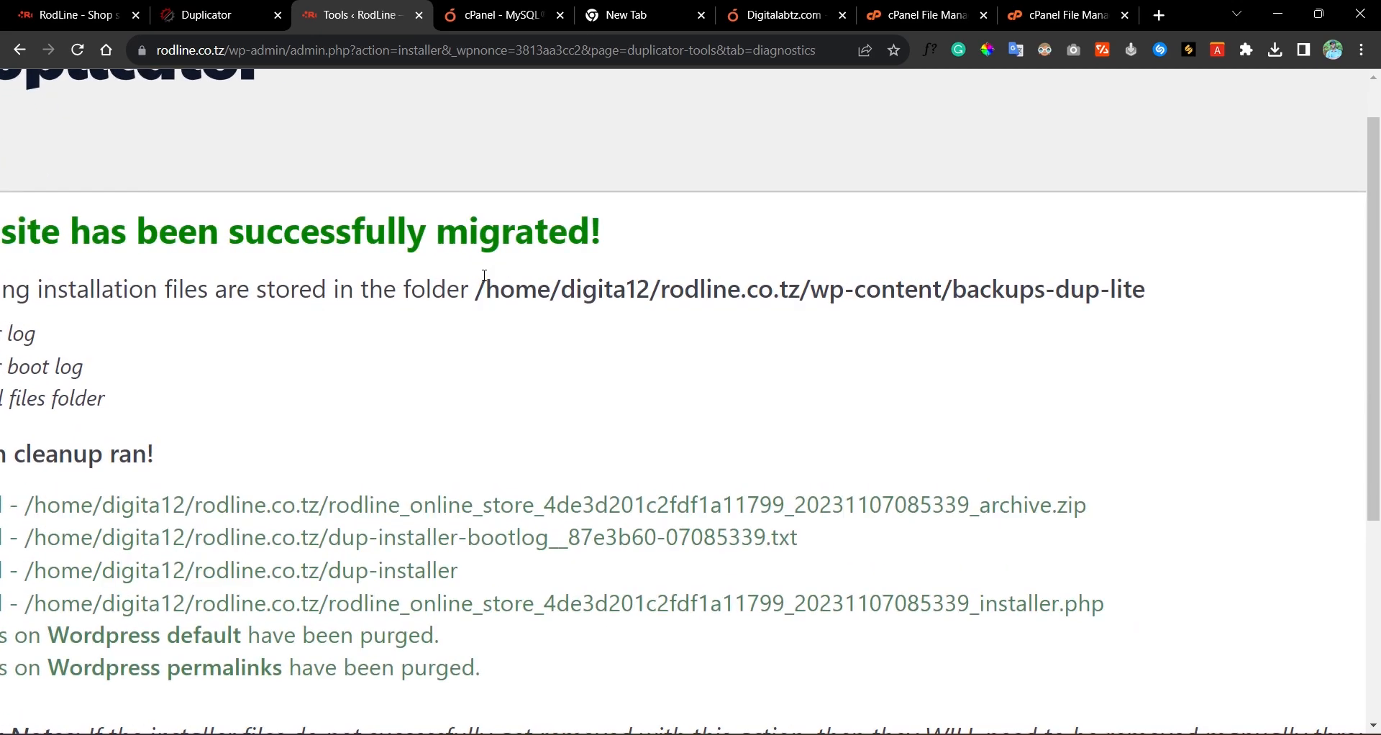
scroll(484, 276, left, 5)
scroll(485, 276, down, 1)
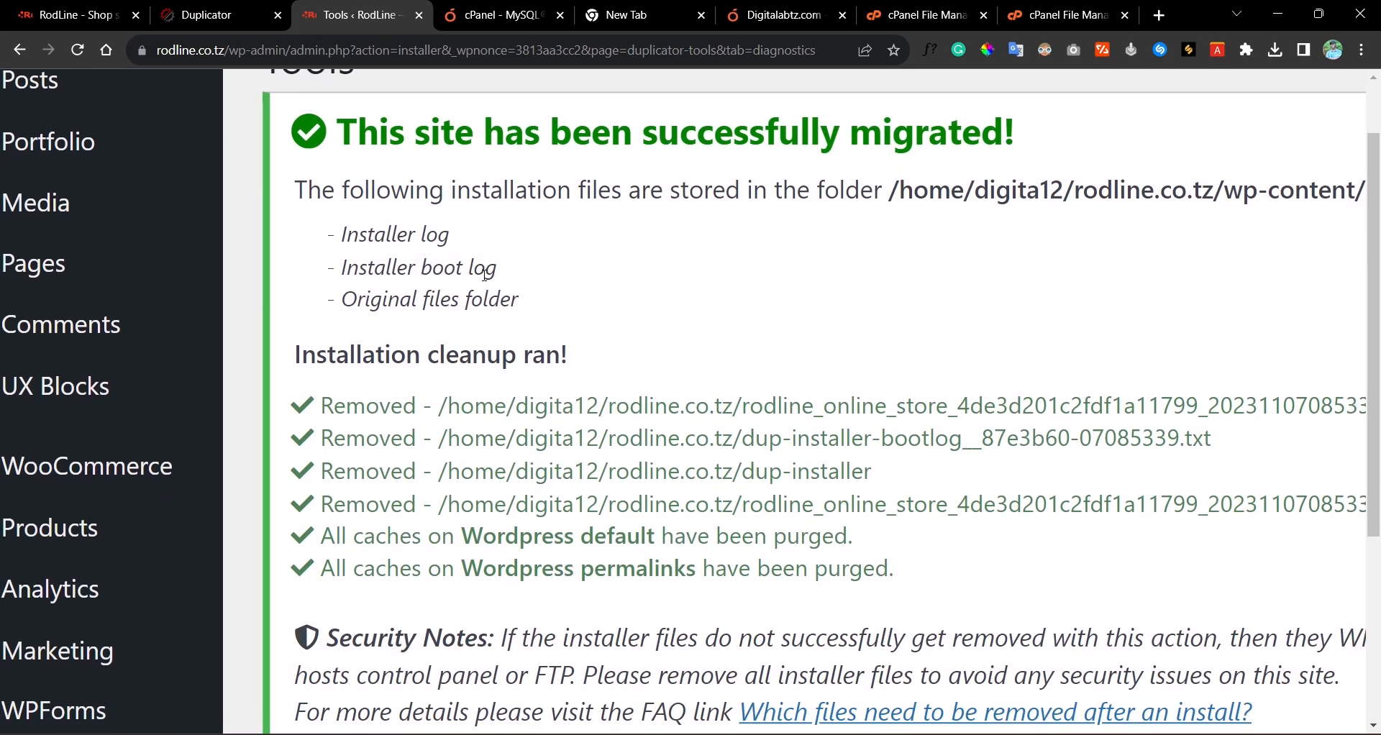
scroll(433, 306, down, 5)
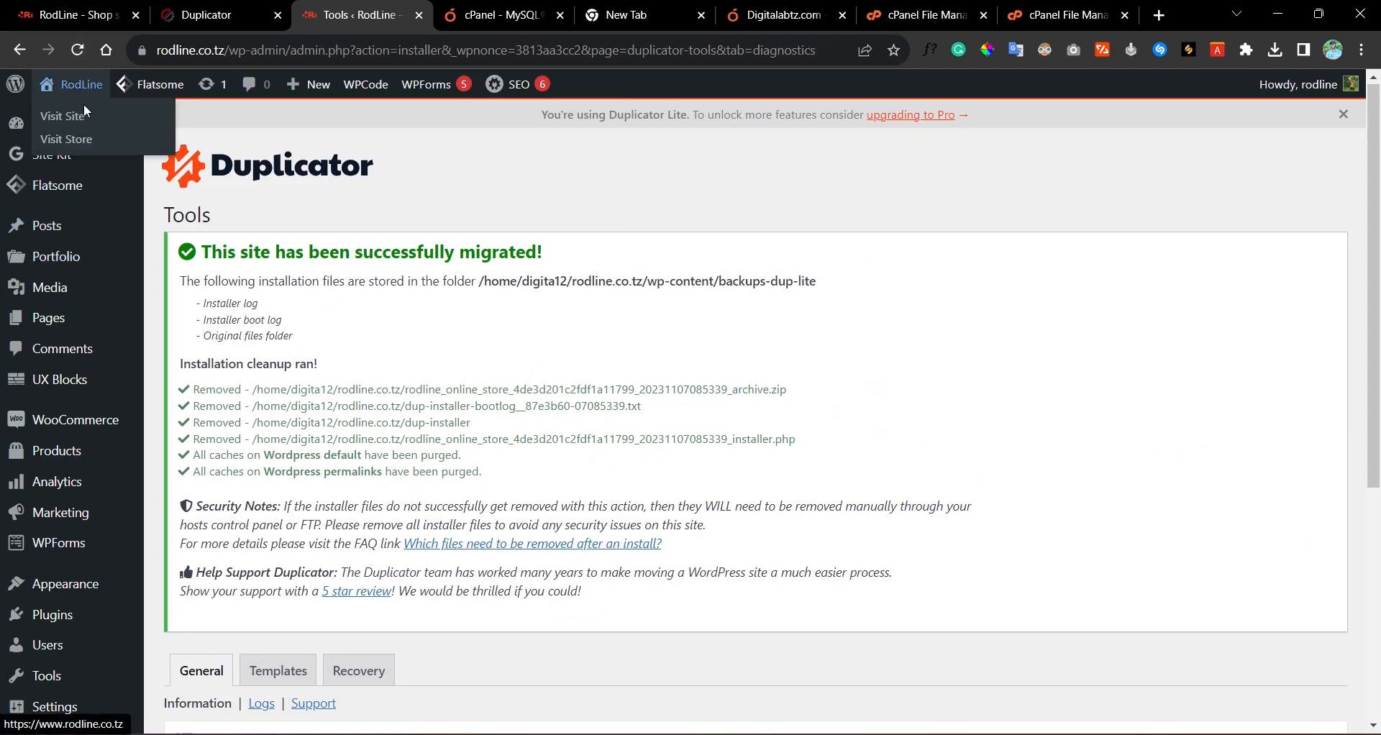
right_click(83, 113)
click(126, 127)
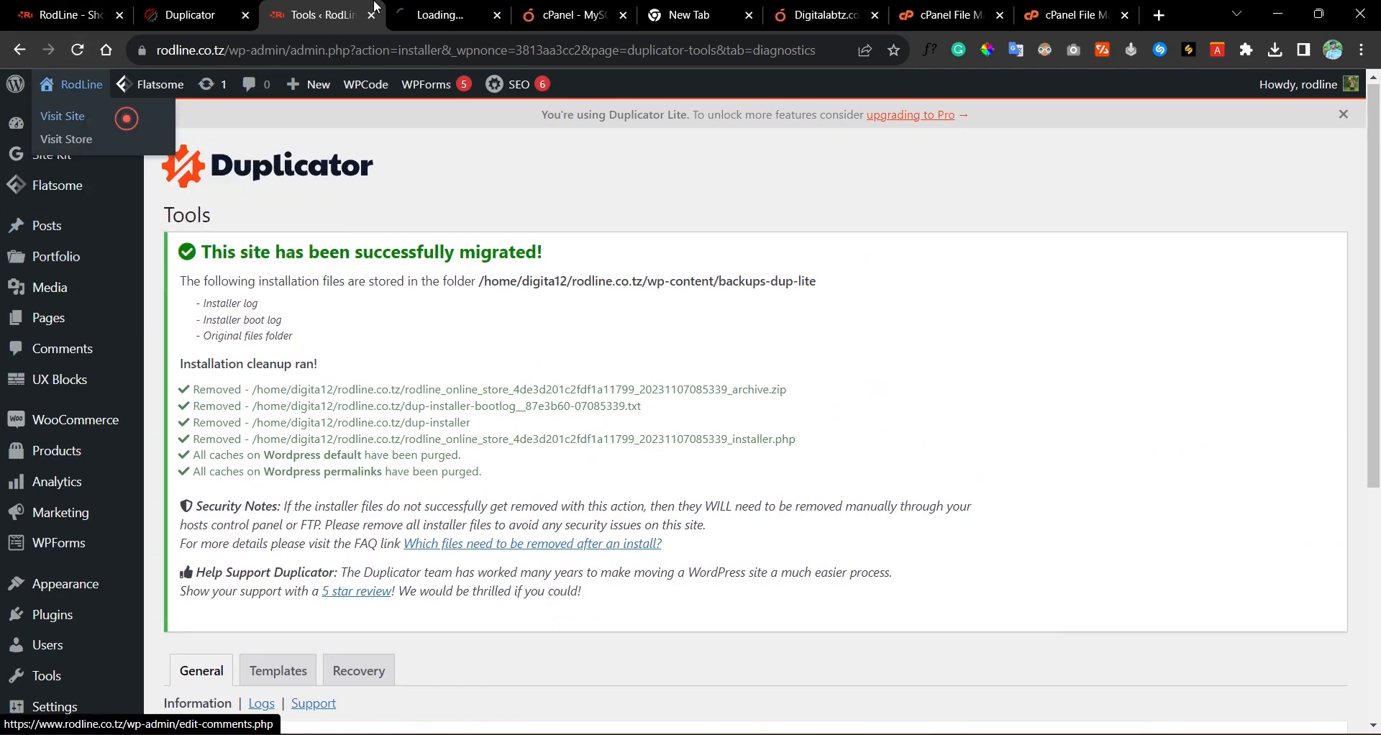
click(455, 17)
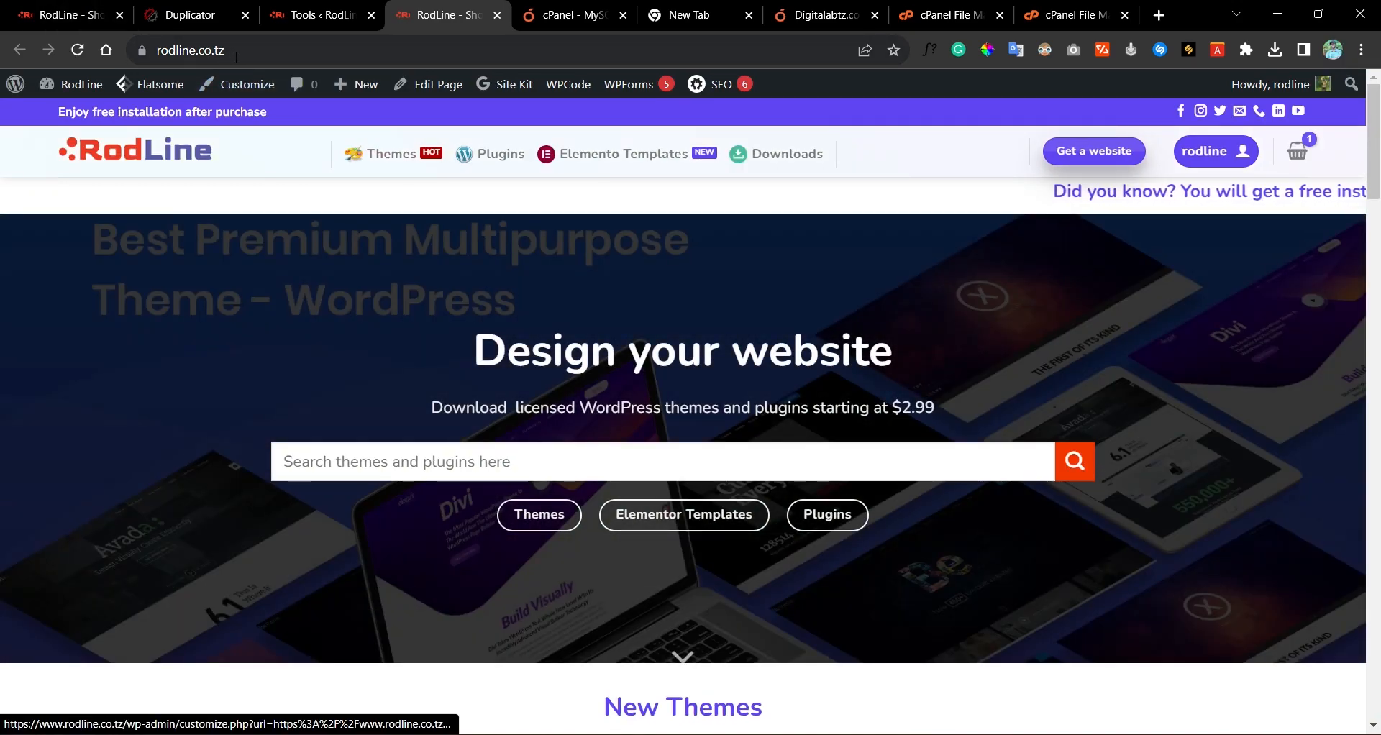
Step: Place the rodline.co.tz tab beside the shop.rodline.co.tz tab and compare the migrated home page with the original
click(56, 10)
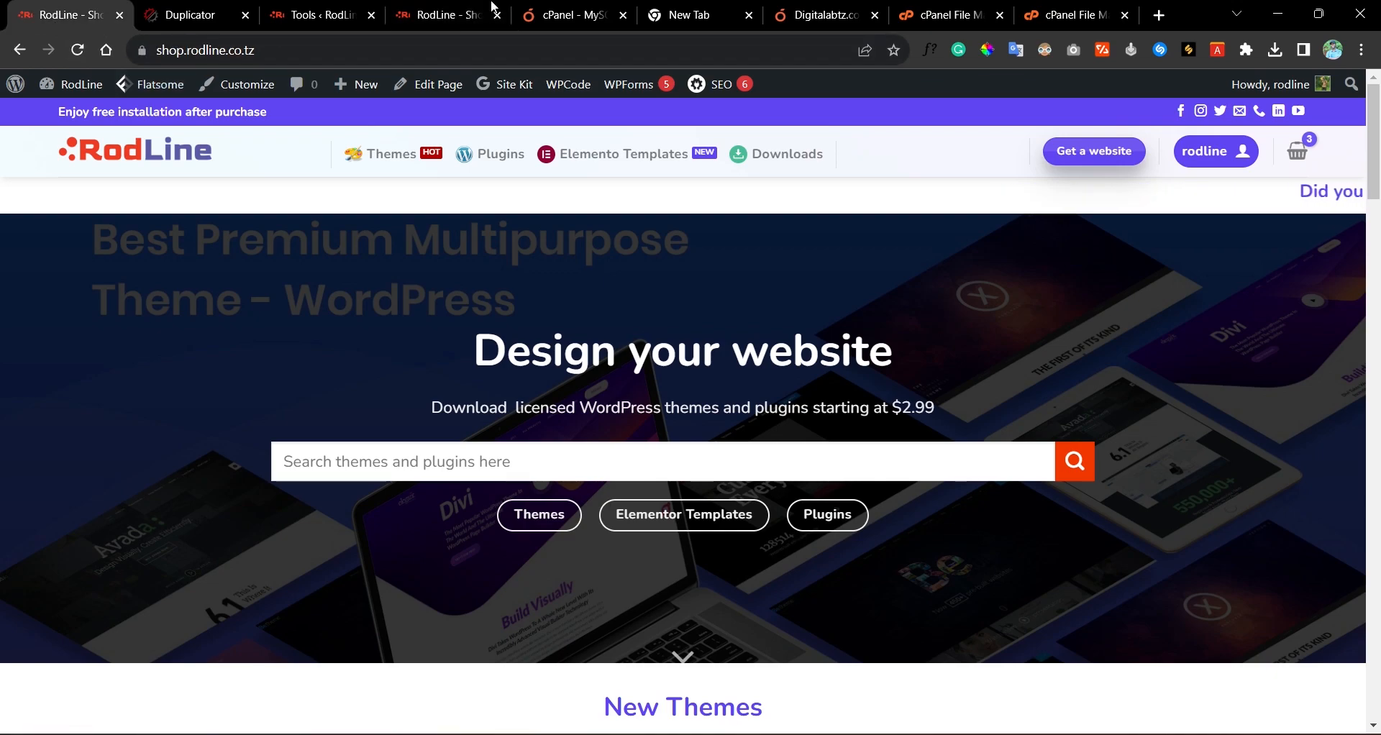
drag(443, 12, 200, 7)
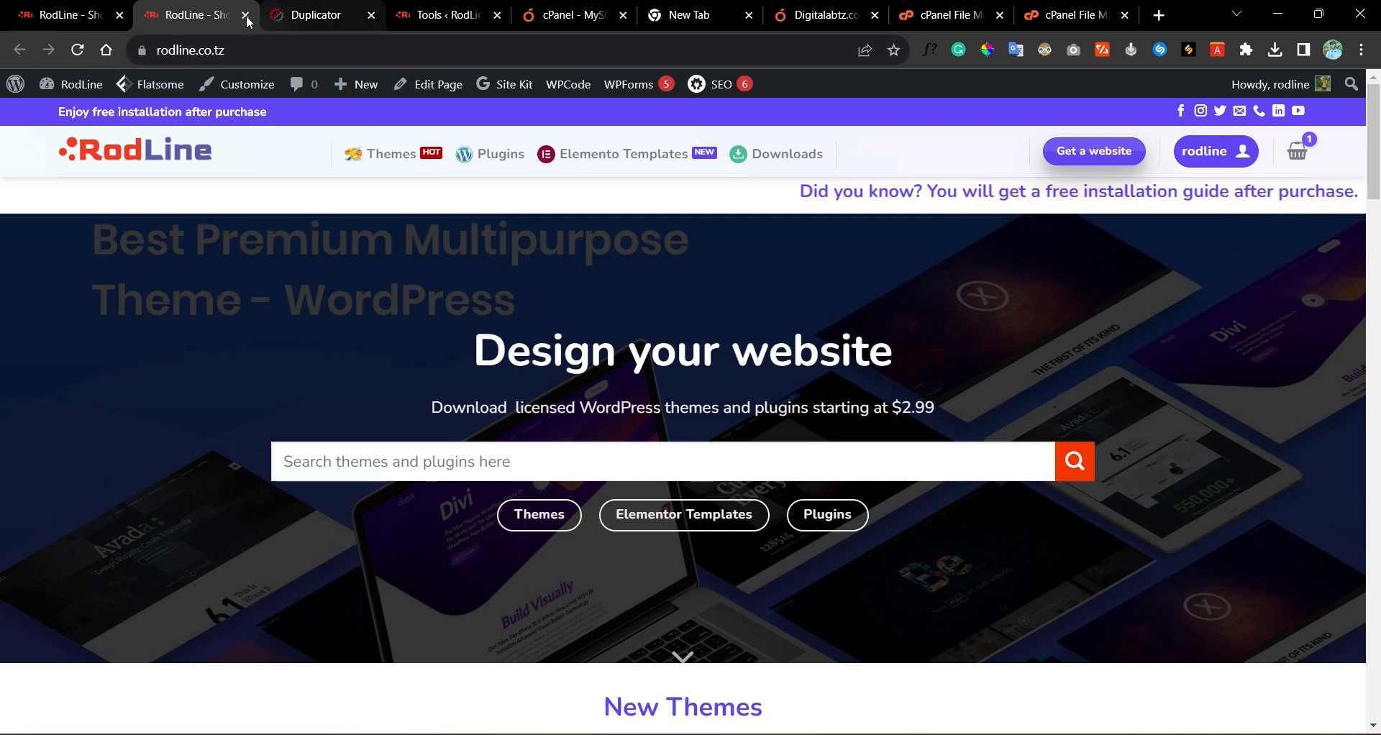
scroll(419, 298, down, 5)
scroll(420, 298, down, 12)
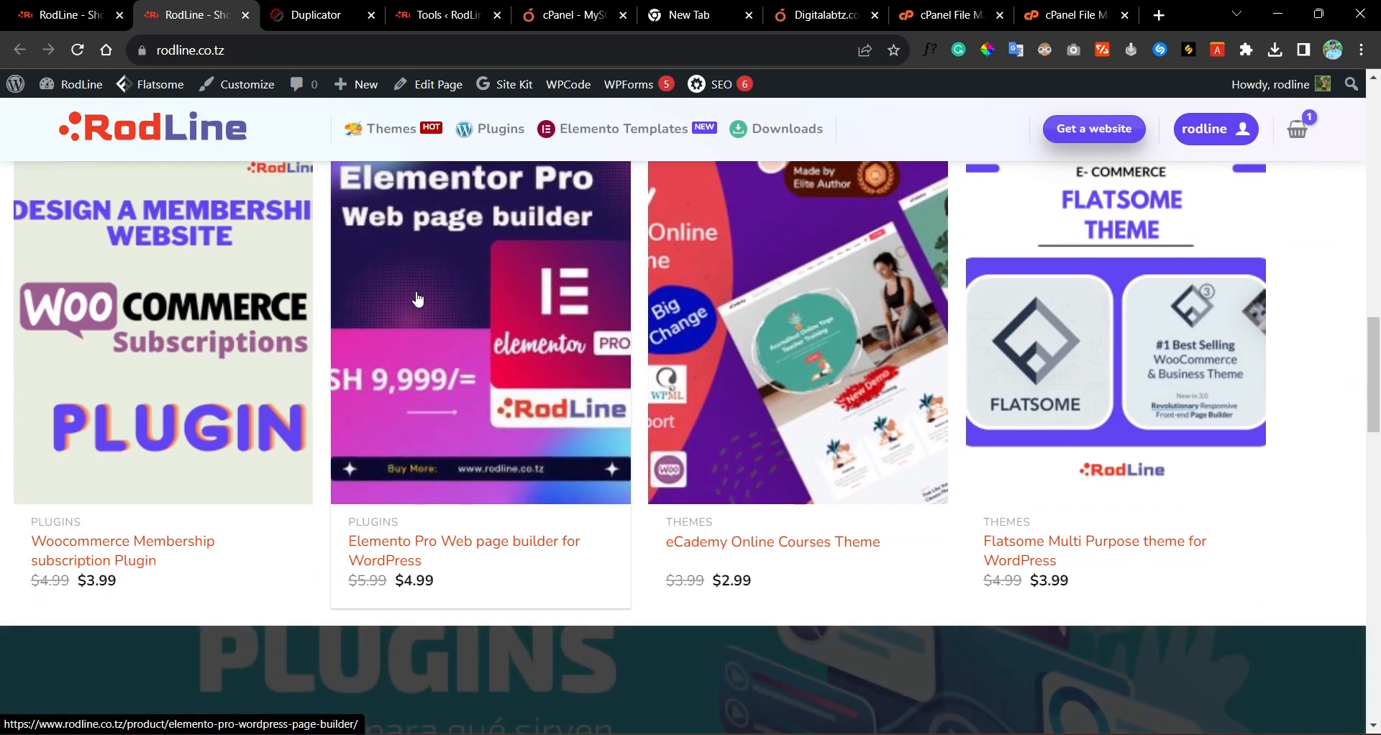
click(70, 8)
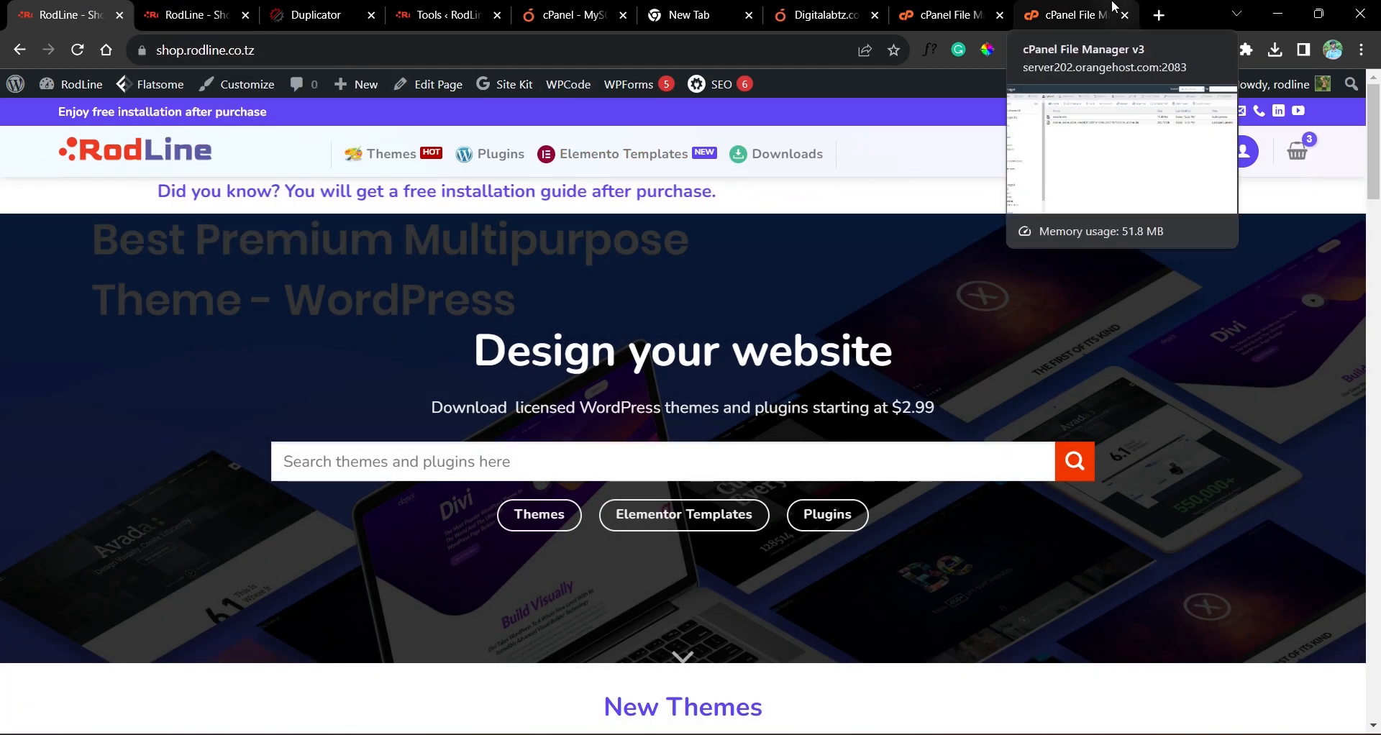
Step: Open phid-tech.com in a new tab and look through the services listed on its home page
click(1158, 15)
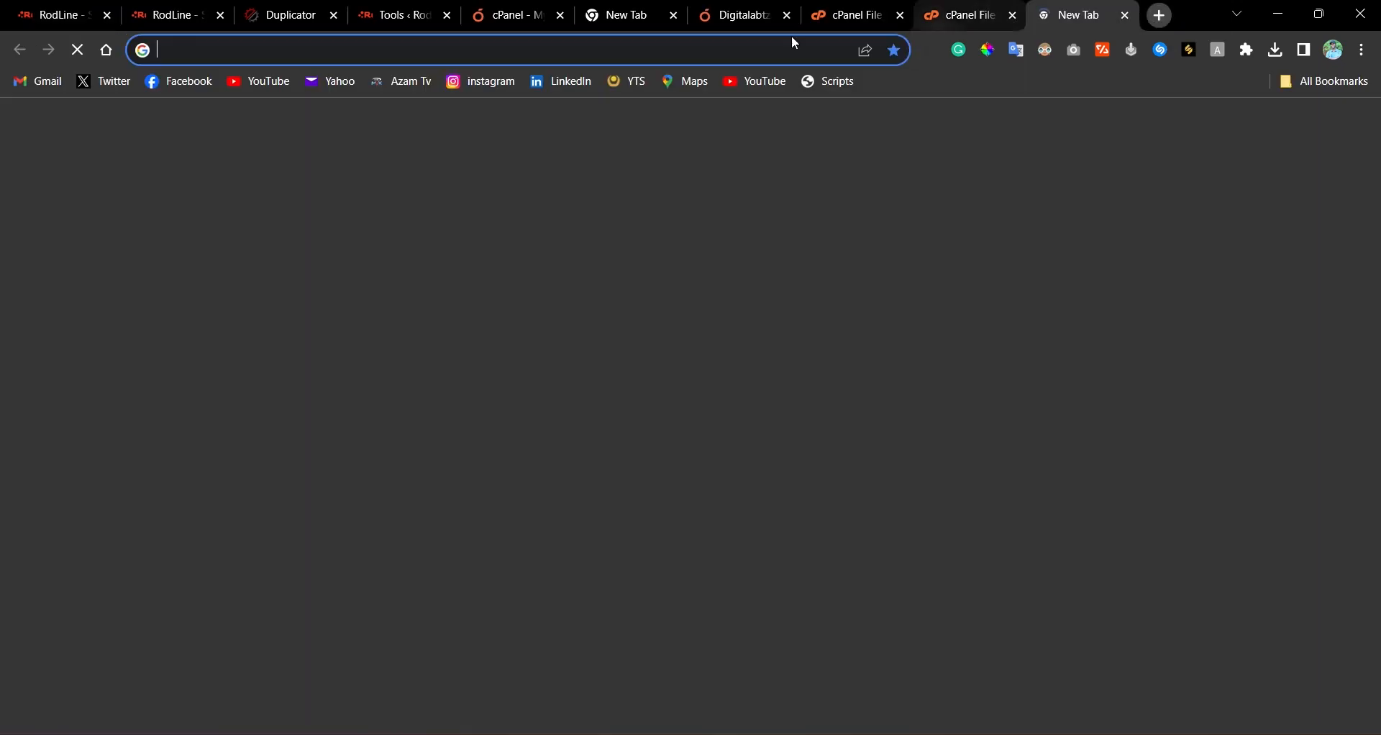
click(696, 54)
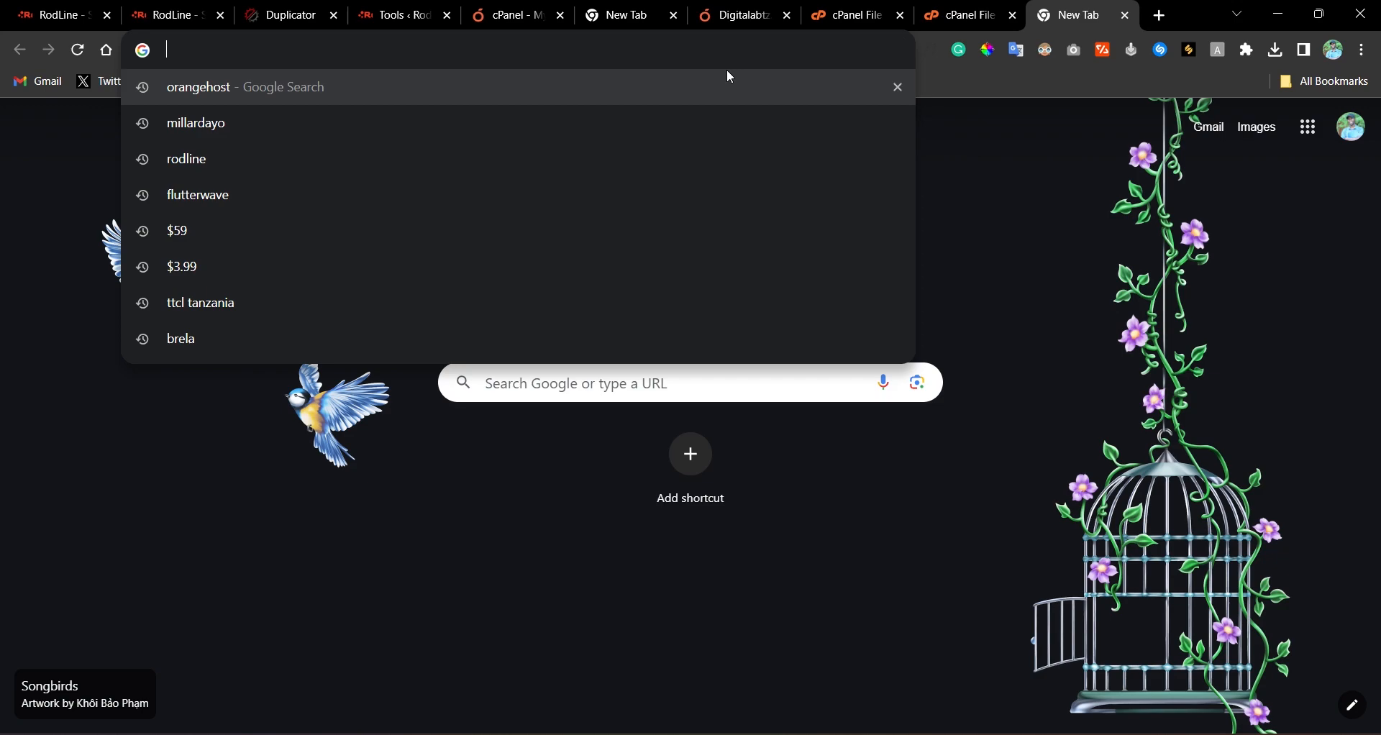
text(ph)
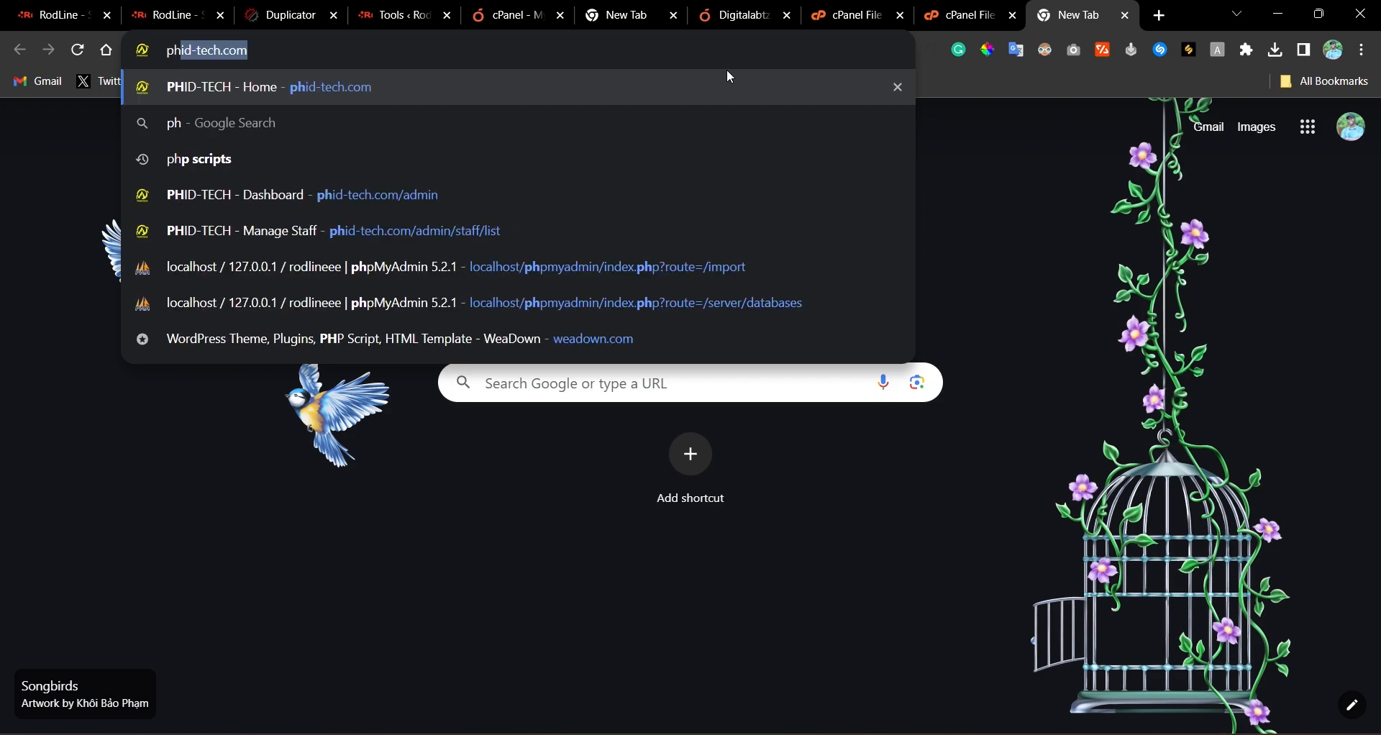
key(Return)
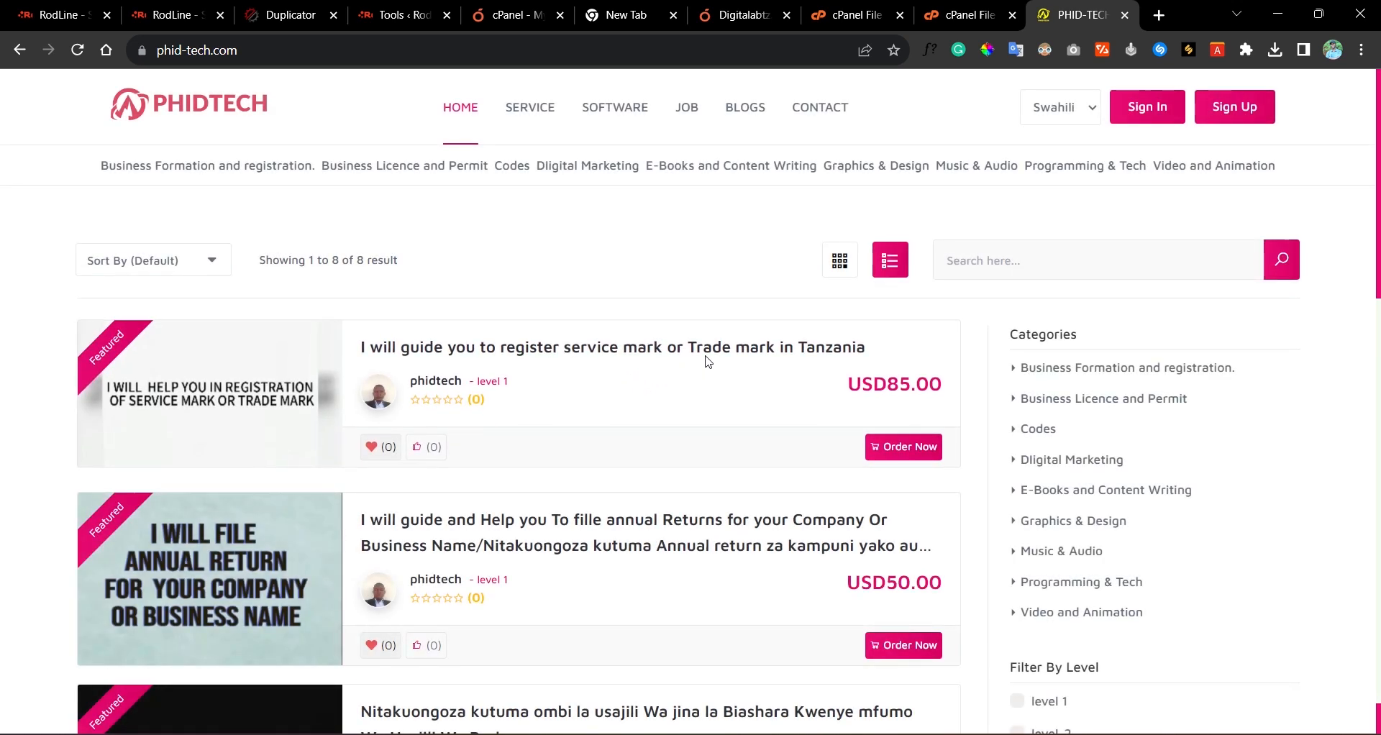
scroll(708, 362, down, 6)
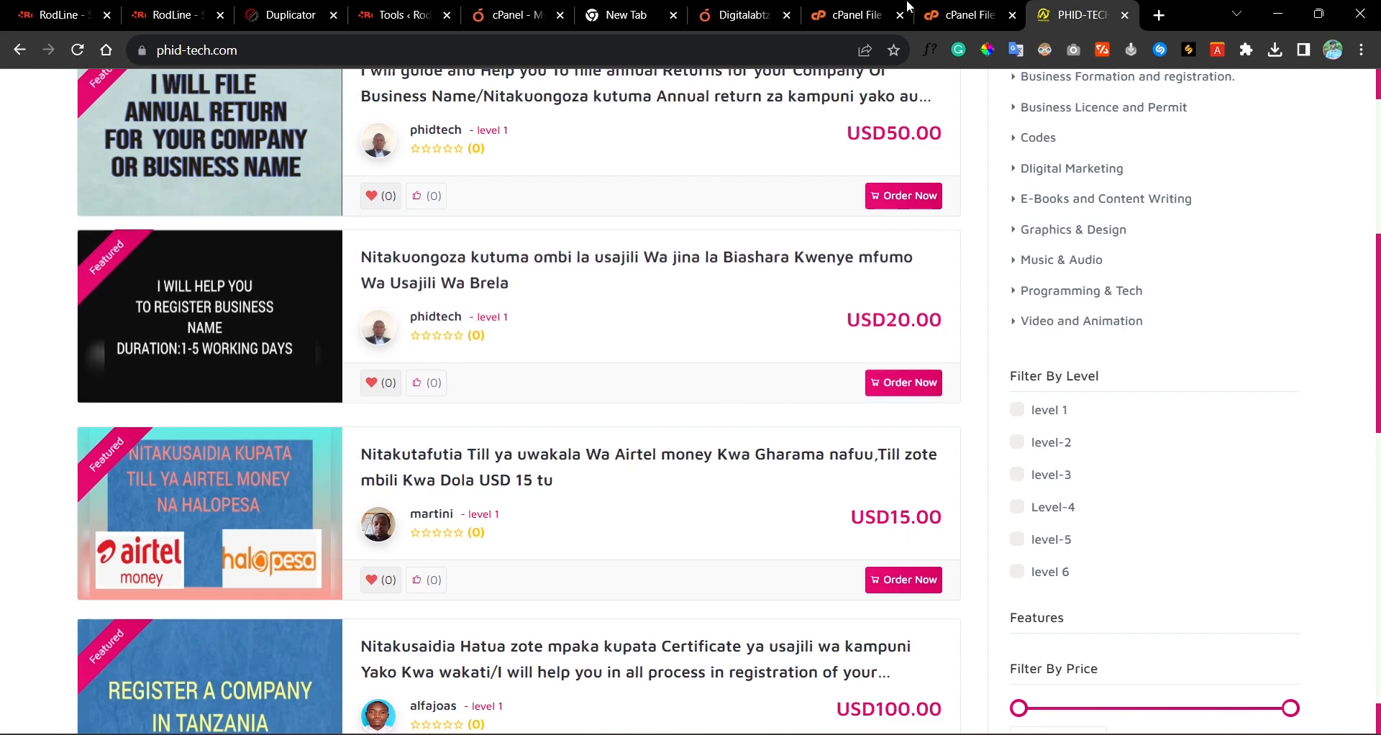
scroll(706, 330, down, 5)
scroll(567, 377, up, 9)
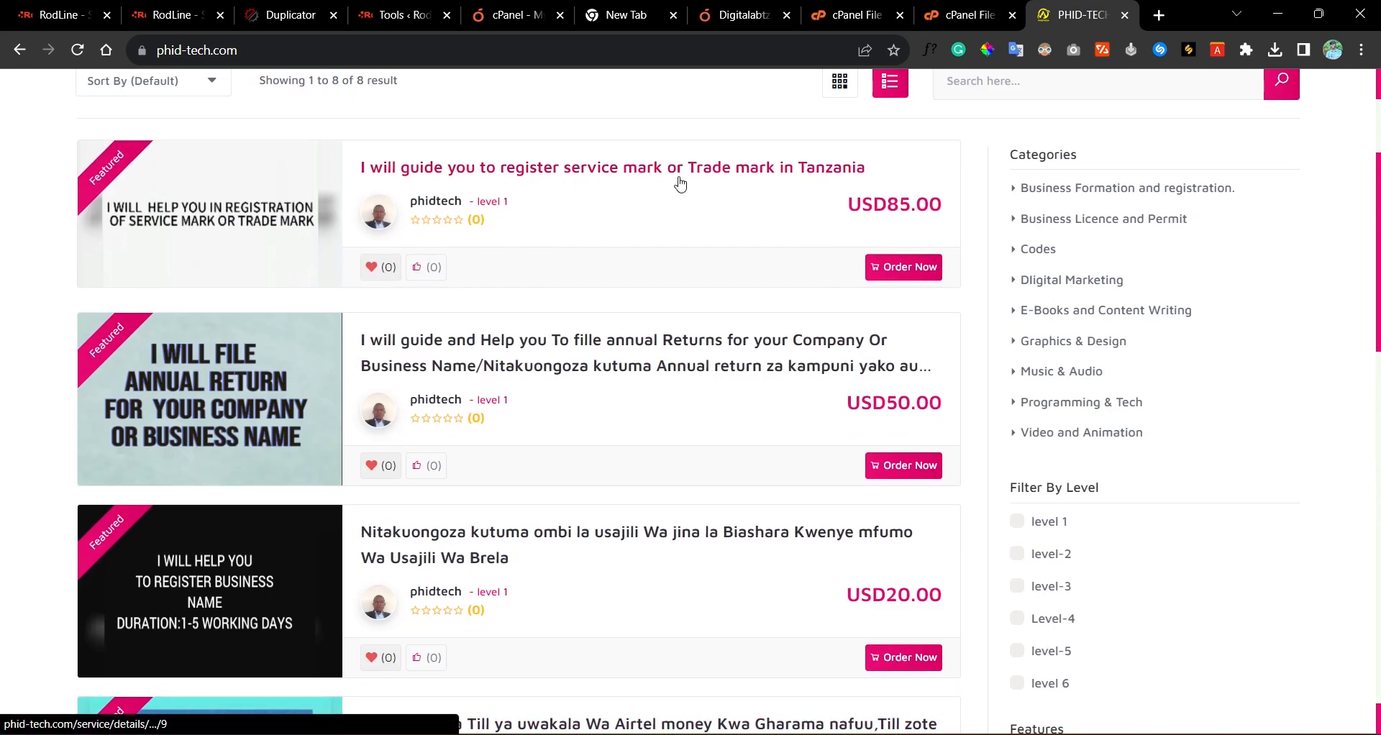
Step: Review the service mark or trade mark registration listing and its seller's profile, and return to the rodline.co.tz site
click(717, 167)
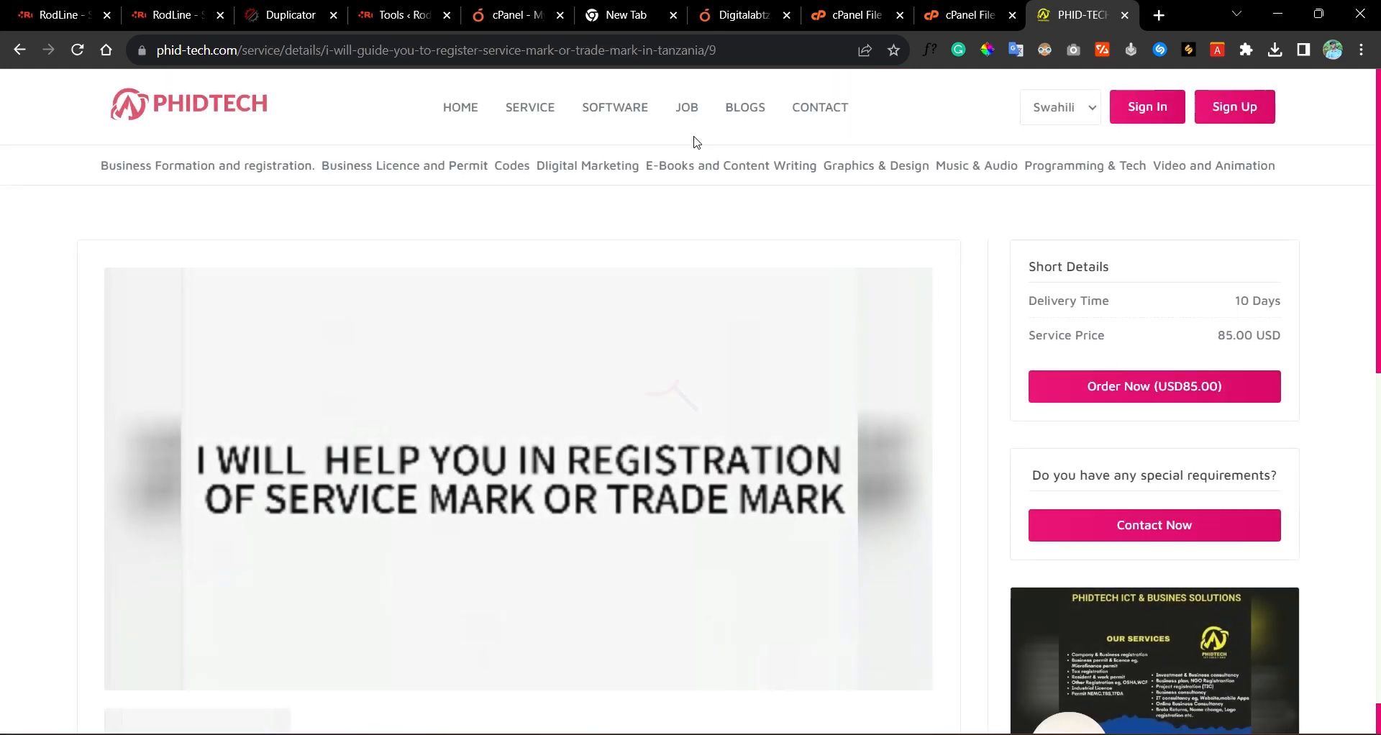
scroll(616, 351, down, 8)
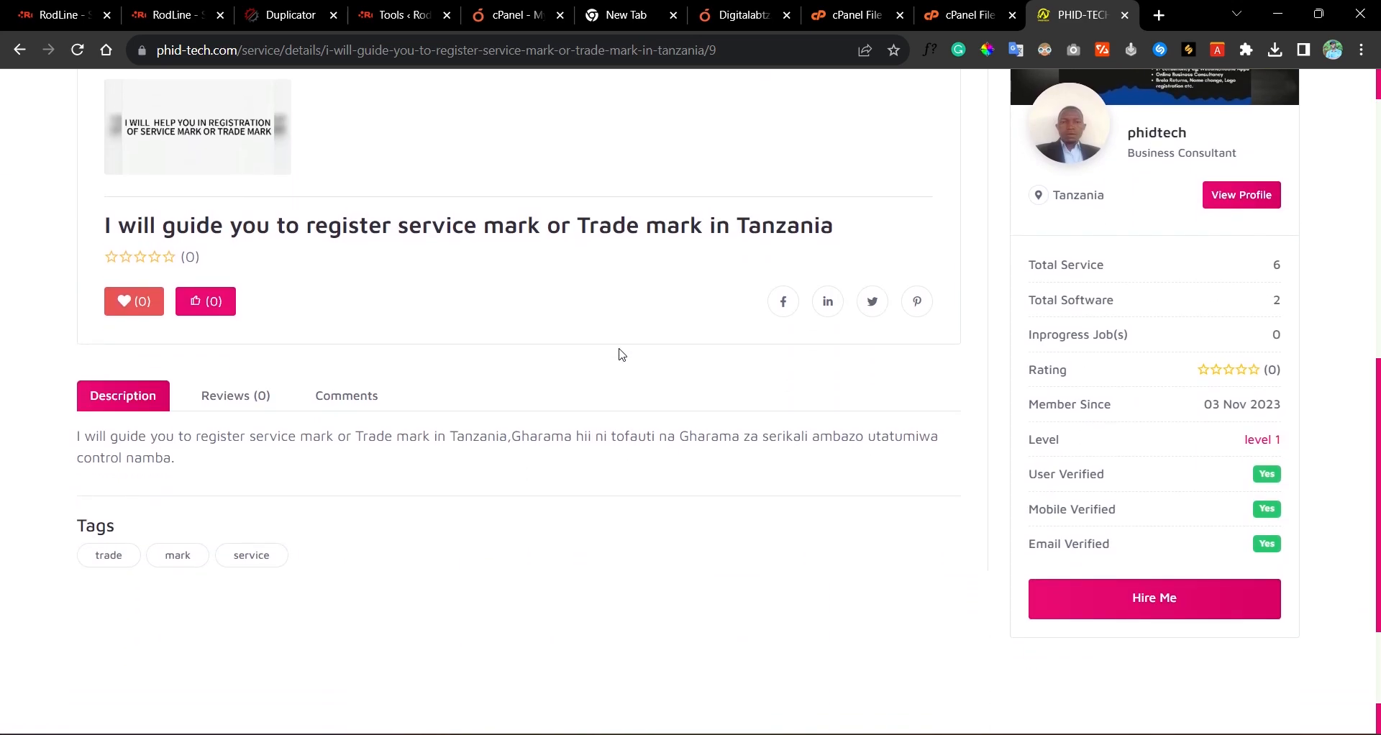
click(1105, 598)
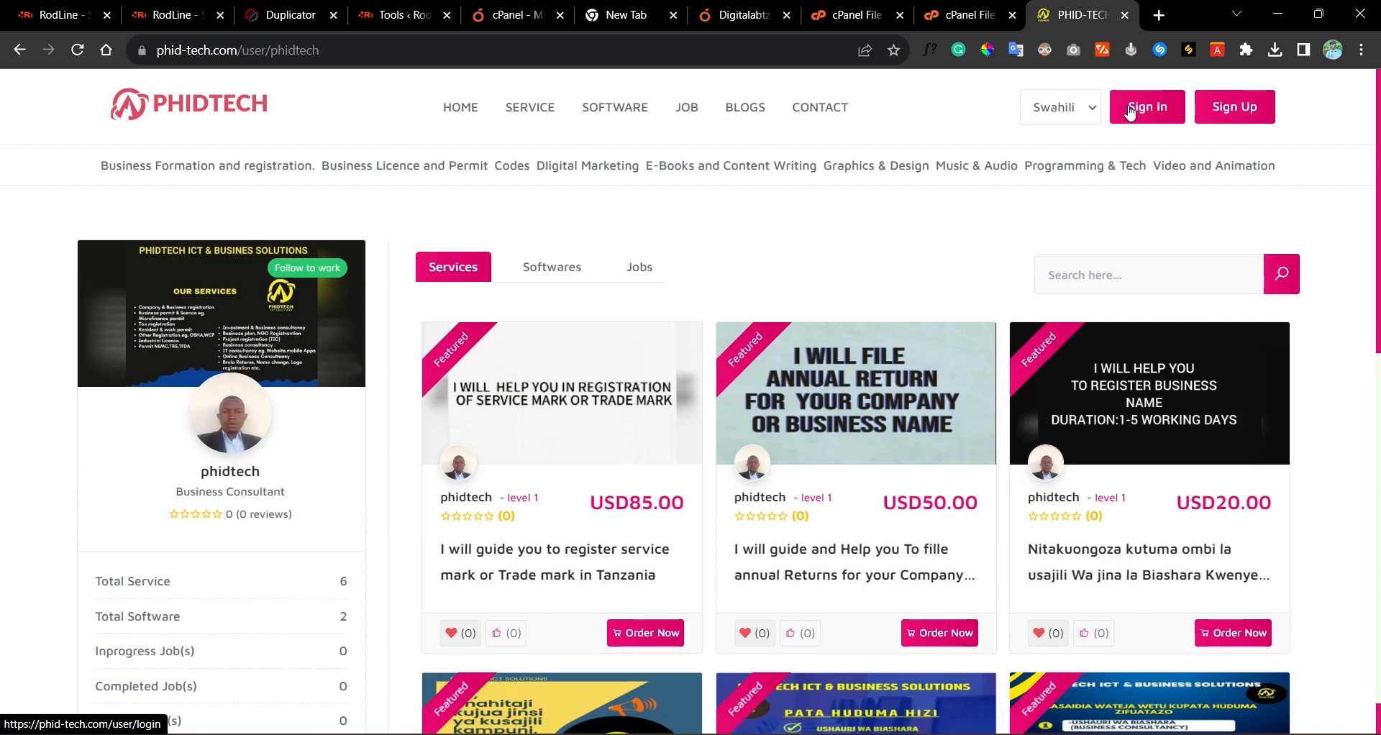
scroll(697, 296, down, 3)
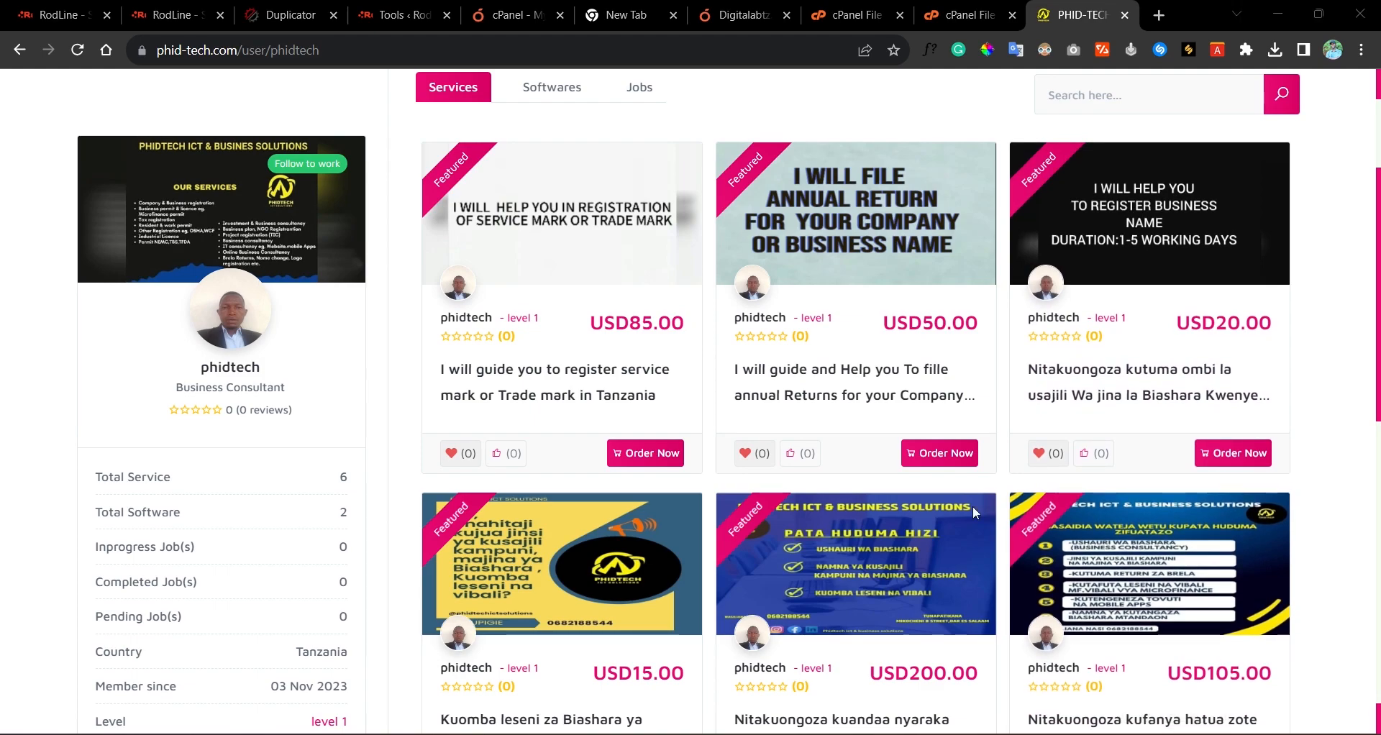
click(128, 11)
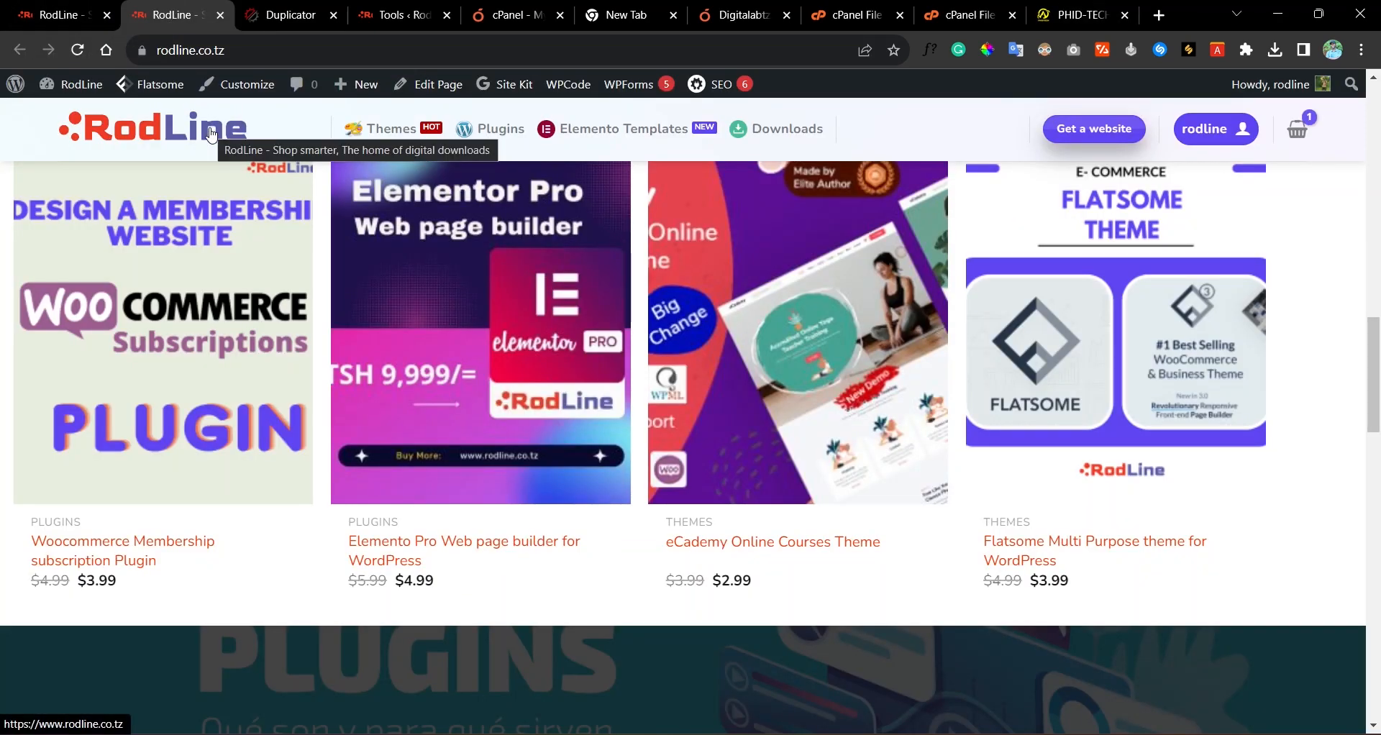